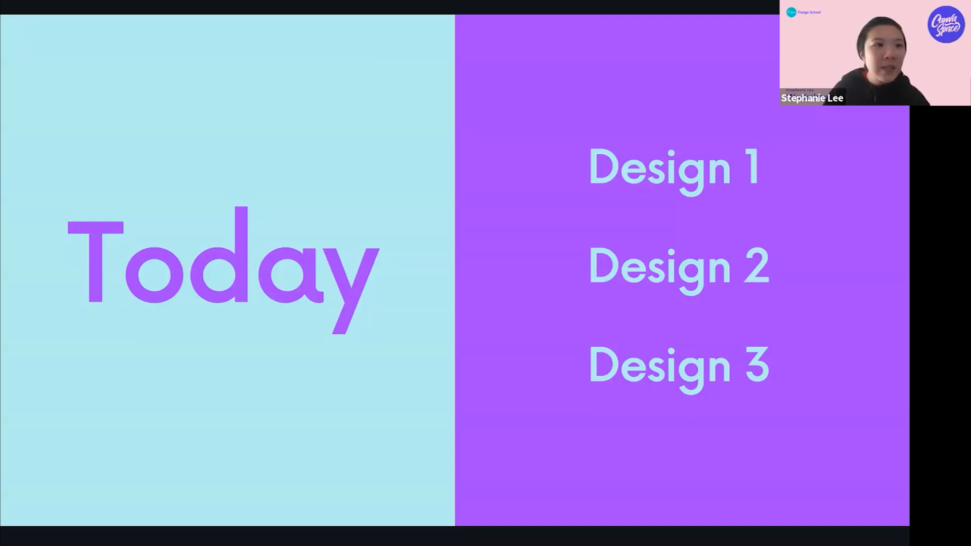
# Advance the slides past Design 1 to the makeover slide and leave the presentation for the poster design
pyautogui.press('Right')
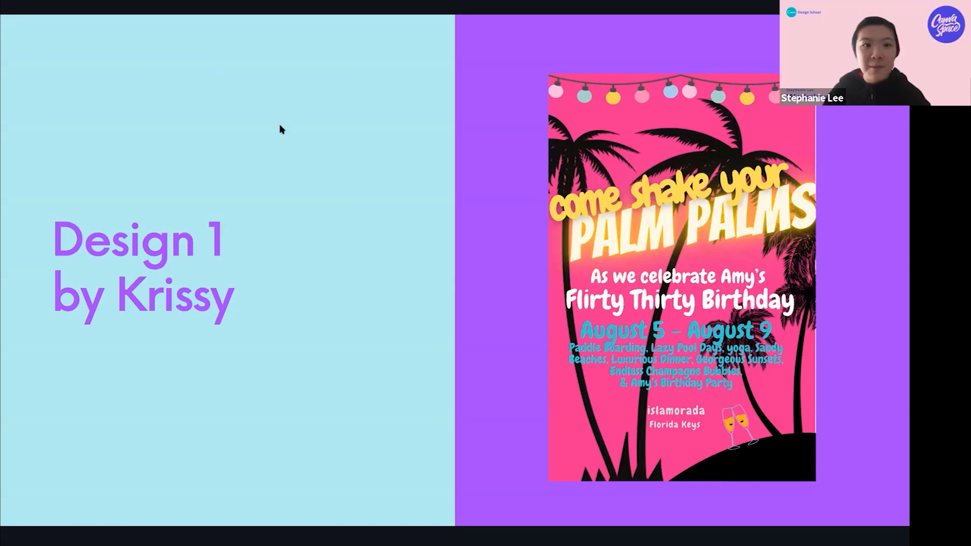
pyautogui.press('Right')
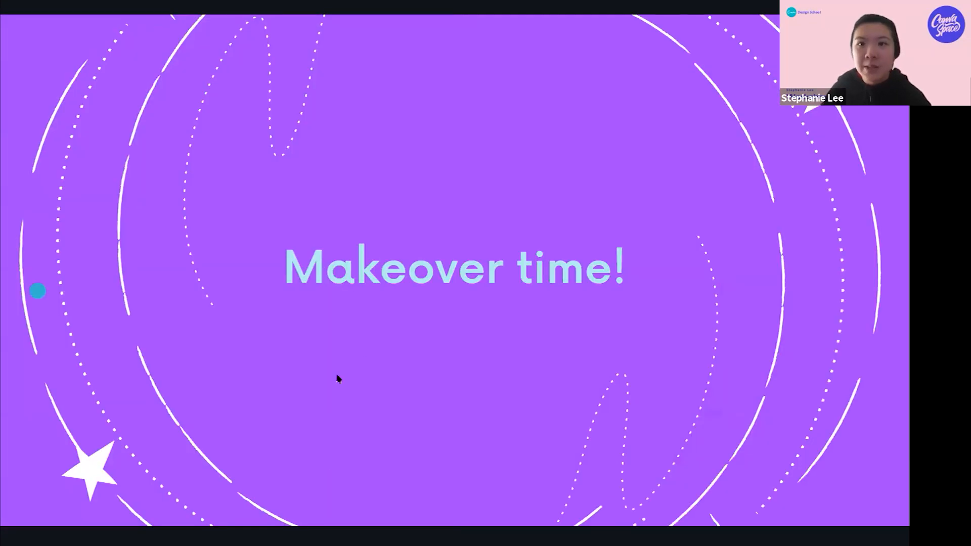
pyautogui.press('Escape')
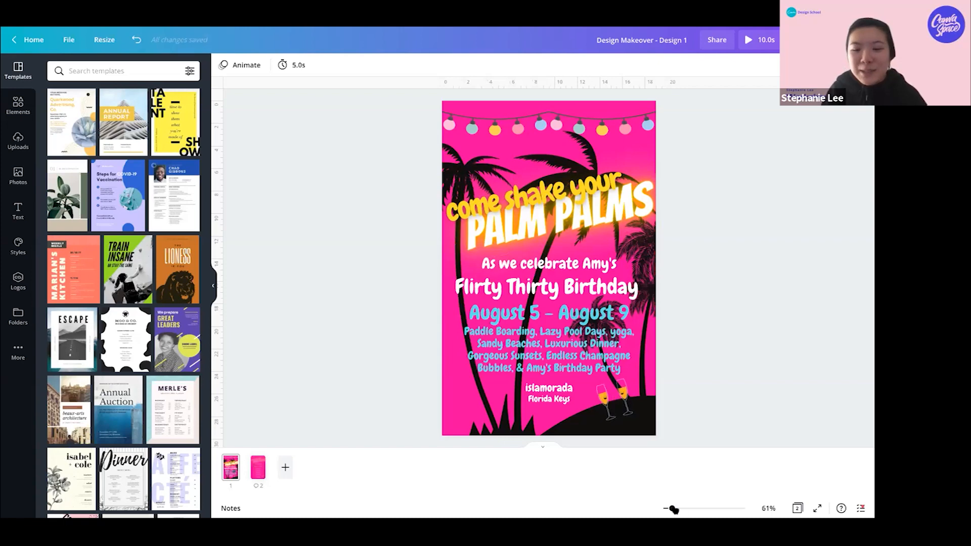
# Copy the text style of the "PALM PALMS" heading onto the "come shake your" heading
pyautogui.moveTo(672, 508); pyautogui.dragTo(679, 508)
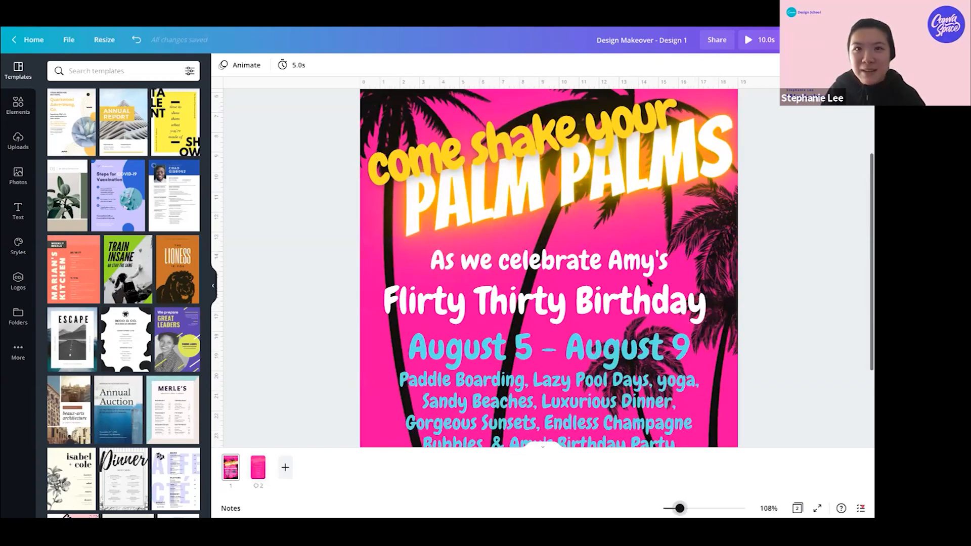
pyautogui.scroll(2, 650, 282)
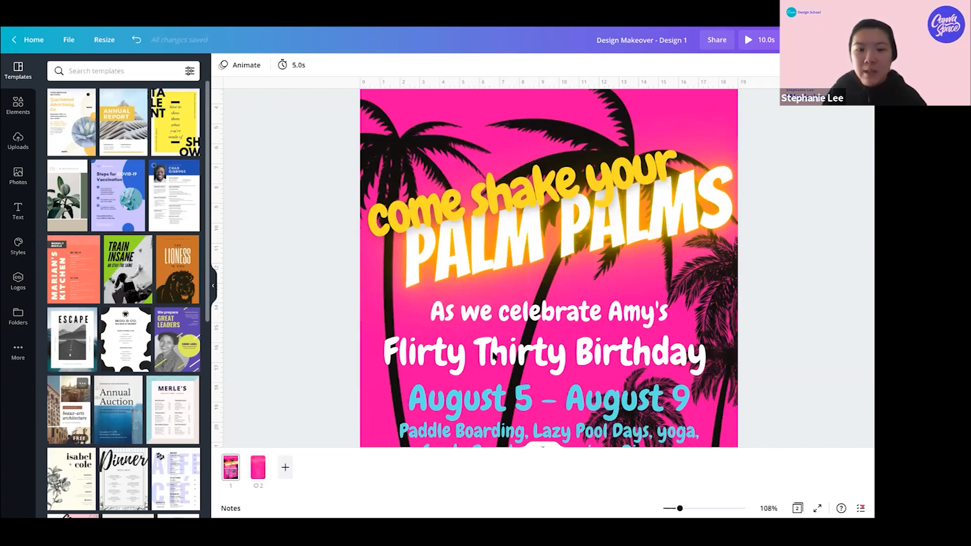
pyautogui.click(531, 237)
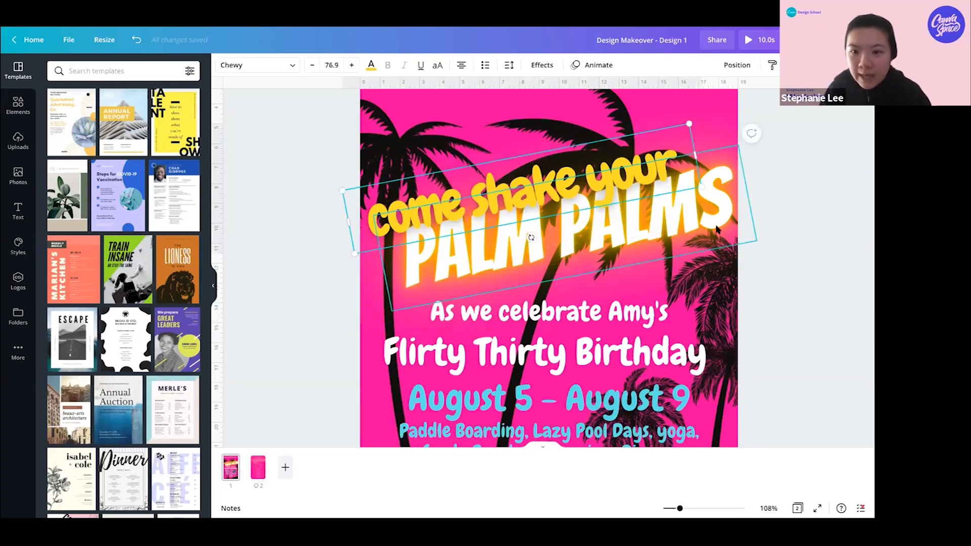
pyautogui.click(501, 223)
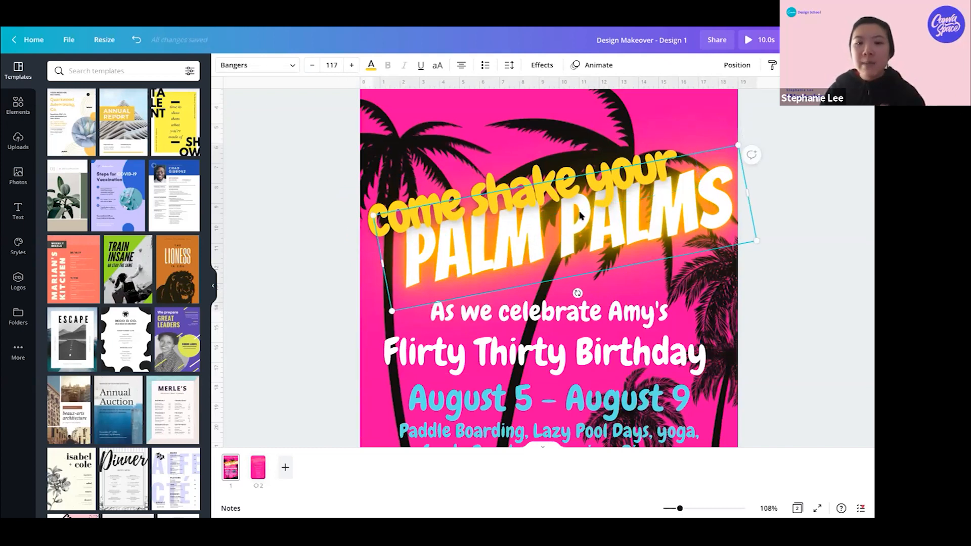
pyautogui.click(772, 67)
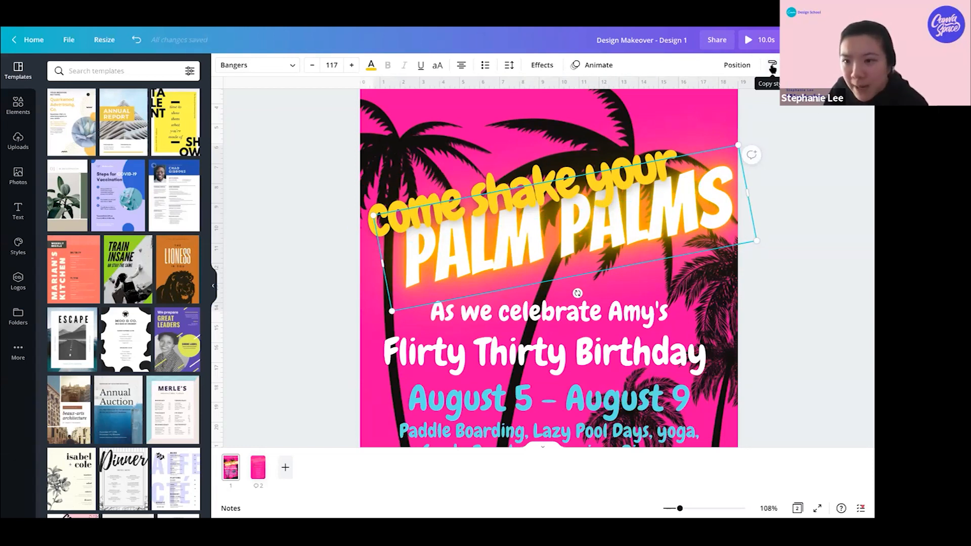
pyautogui.click(772, 65)
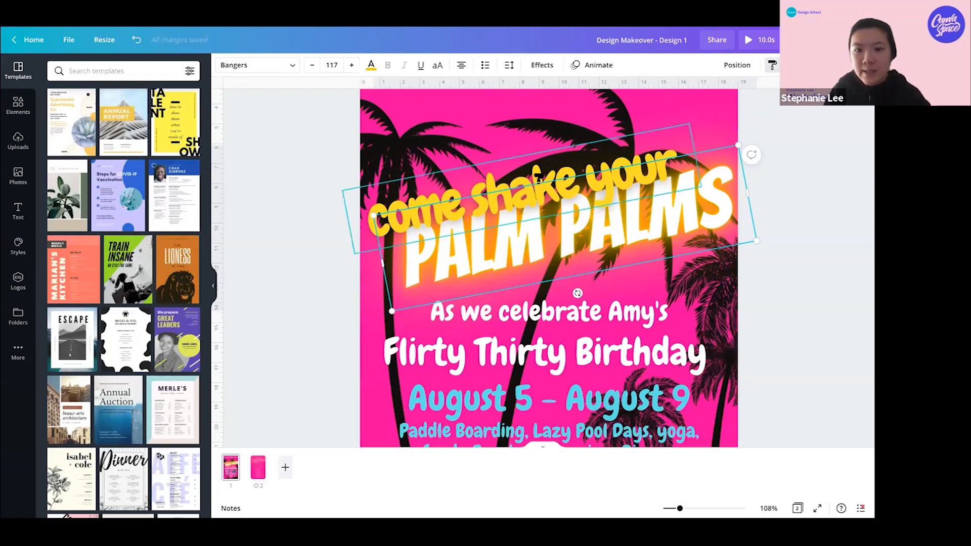
pyautogui.click(659, 232)
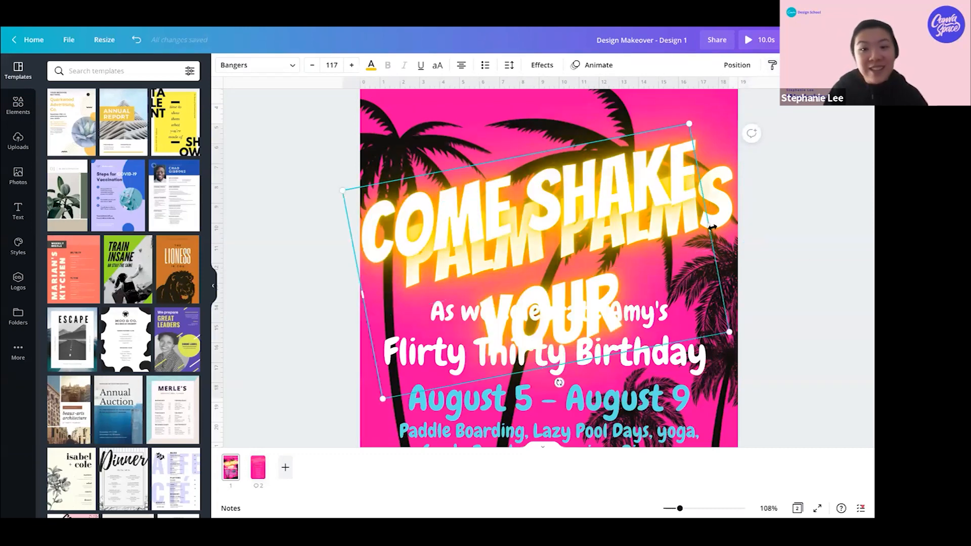
# Resize the "COME SHAKE YOUR" heading to about size 76 on a single line and place it above "PALM PALMS"
pyautogui.moveTo(689, 123); pyautogui.dragTo(868, 119)
pyautogui.moveTo(359, 287); pyautogui.dragTo(517, 177)
pyautogui.moveTo(680, 176); pyautogui.dragTo(500, 198)
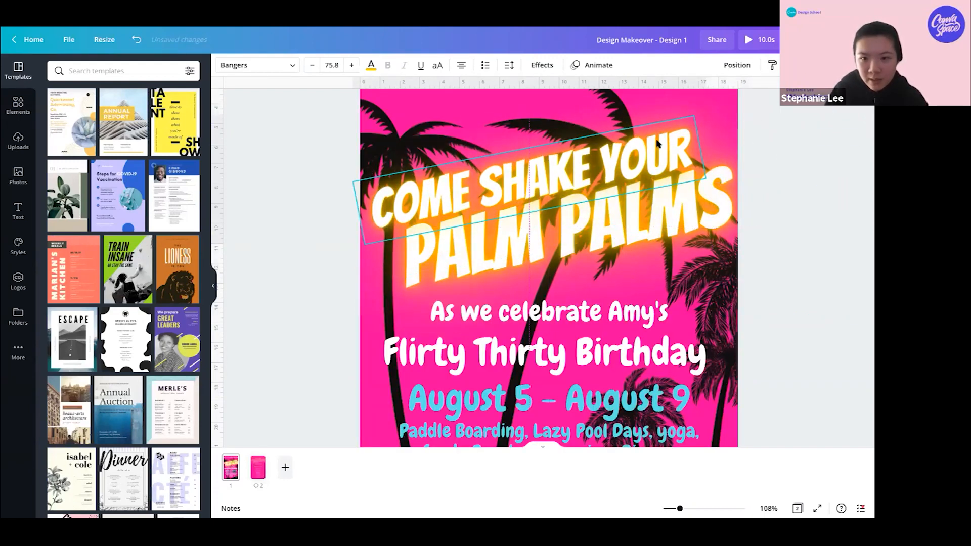
# Enlarge "COME SHAKE YOUR" slightly, shrink "PALM PALMS" to about size 100, and set it offset to the right beneath the first line
pyautogui.moveTo(694, 111); pyautogui.dragTo(720, 102)
pyautogui.click(433, 291)
pyautogui.moveTo(394, 312); pyautogui.dragTo(439, 277)
pyautogui.moveTo(641, 207); pyautogui.dragTo(644, 211)
pyautogui.moveTo(635, 167); pyautogui.dragTo(629, 167)
pyautogui.moveTo(642, 215); pyautogui.dragTo(637, 216)
pyautogui.click(780, 214)
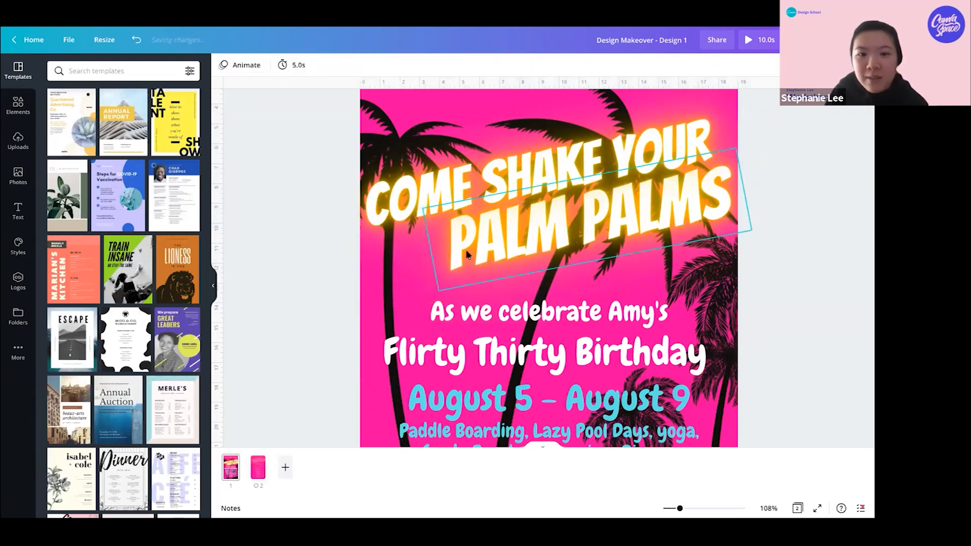
# Unlock the large left palm tree graphic, shrink it, and shift it left so it sits below the heading
pyautogui.scroll(-2, 592, 184)
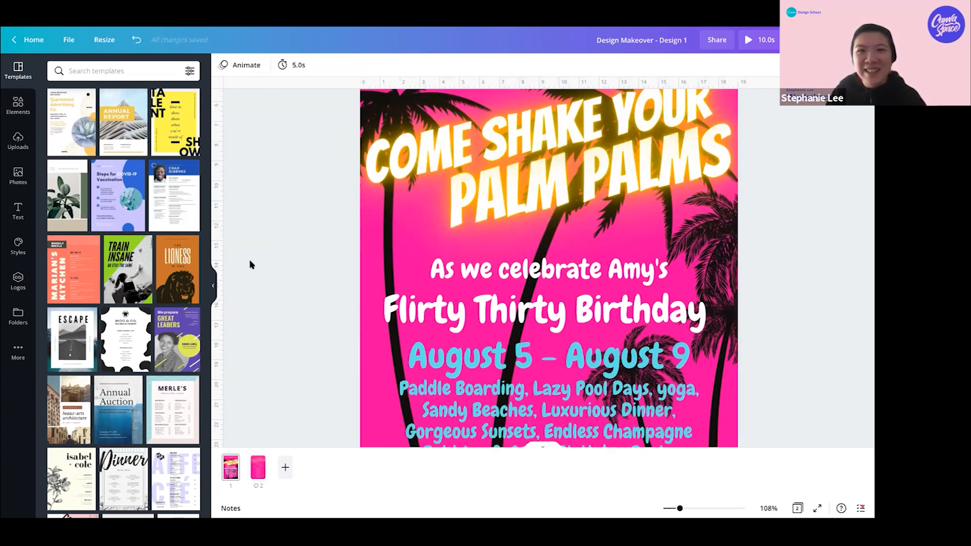
pyautogui.scroll(1, 653, 196)
pyautogui.scroll(2, 652, 196)
pyautogui.scroll(-2, 653, 196)
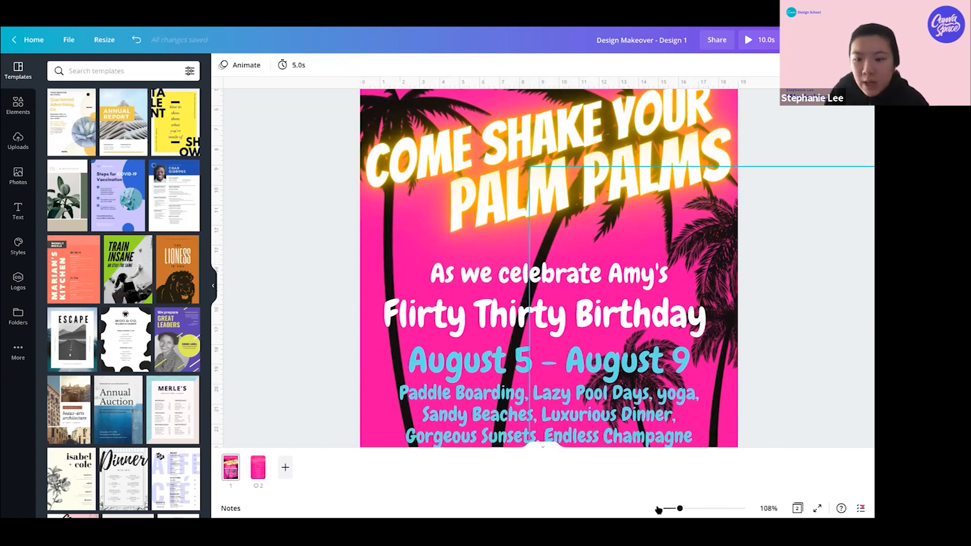
pyautogui.click(494, 163)
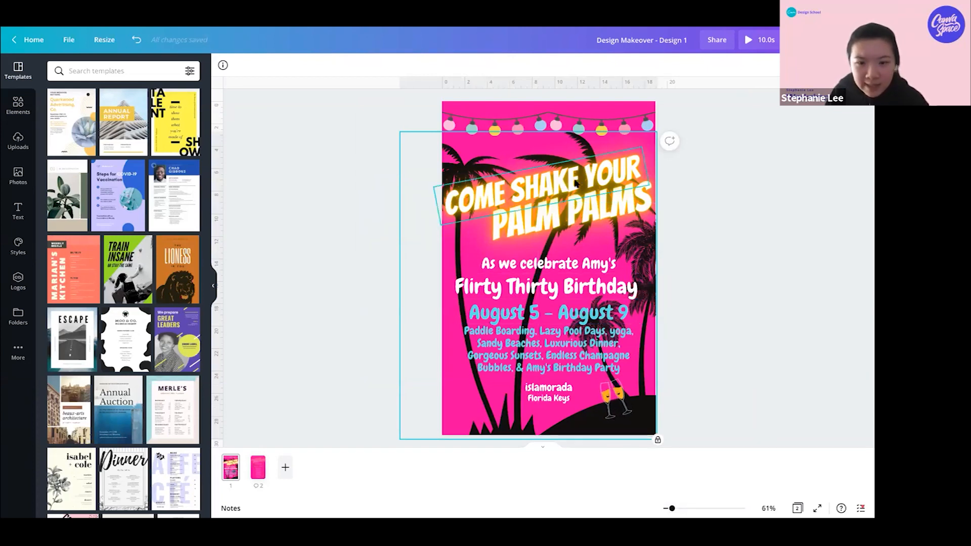
pyautogui.click(651, 133)
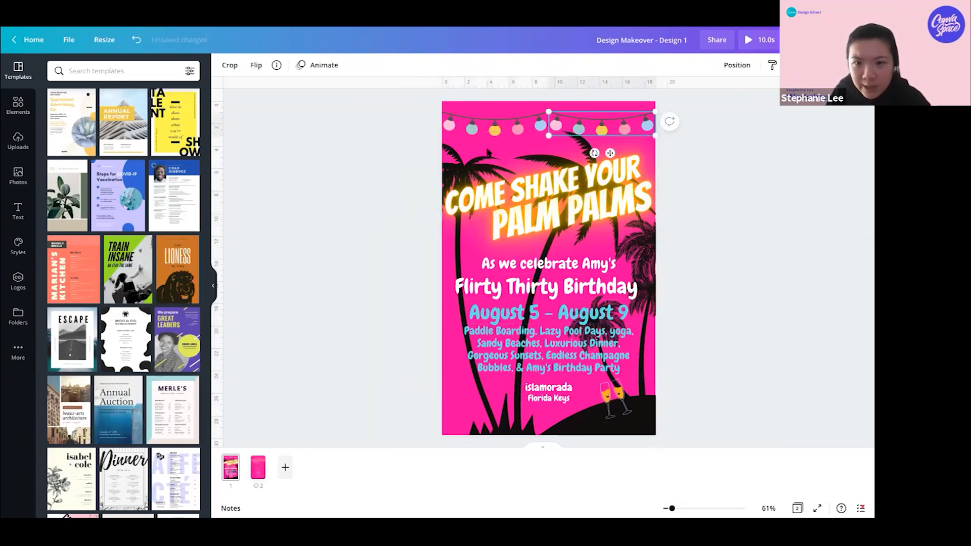
pyautogui.click(656, 147)
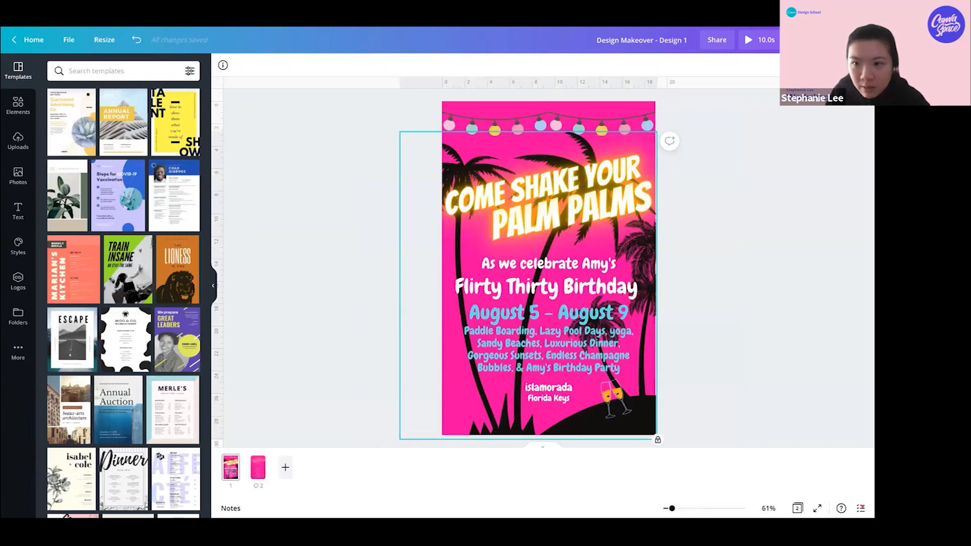
pyautogui.click(860, 65)
pyautogui.click(744, 173)
pyautogui.click(643, 138)
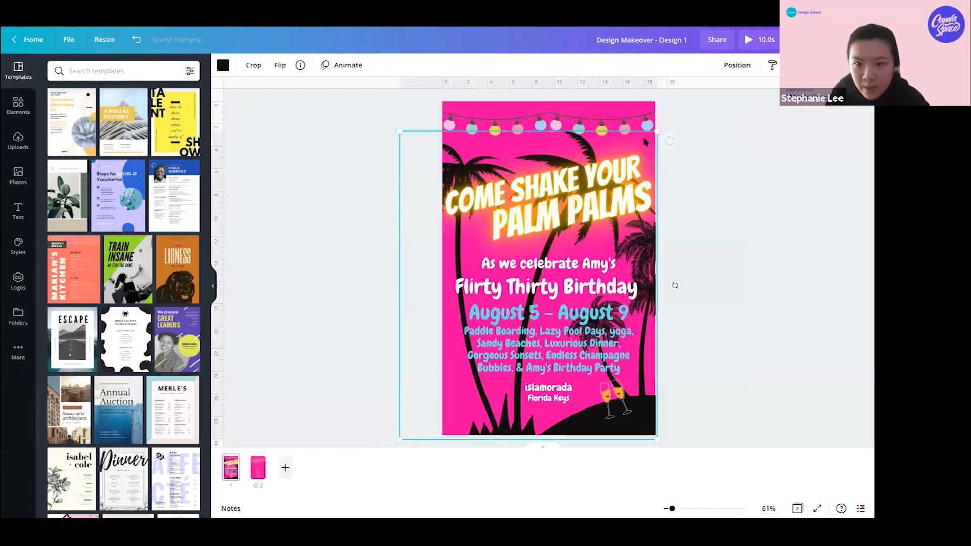
pyautogui.moveTo(656, 132); pyautogui.dragTo(516, 224)
pyautogui.moveTo(596, 332); pyautogui.dragTo(566, 332)
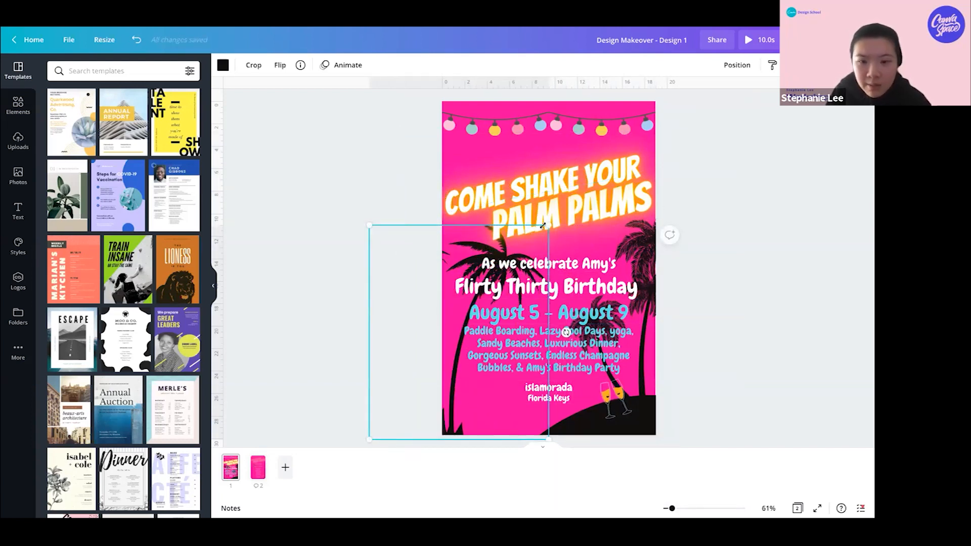
# Move both heading lines up together toward the string of lights
pyautogui.click(550, 235)
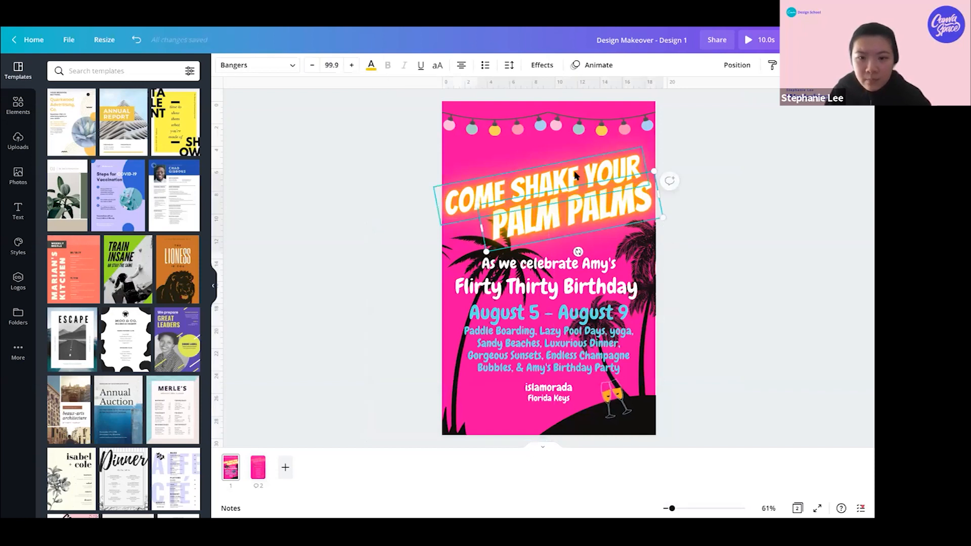
pyautogui.moveTo(576, 158); pyautogui.dragTo(575, 143)
pyautogui.click(784, 231)
# Unlock the right palm tree graphic and shrink it toward the poster's lower right corner
pyautogui.click(633, 236)
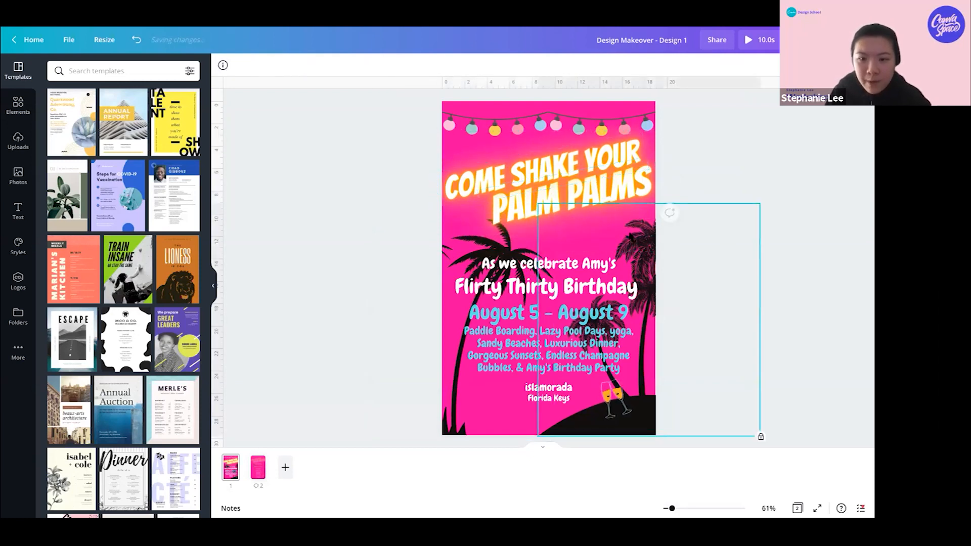
pyautogui.click(749, 198)
pyautogui.click(645, 233)
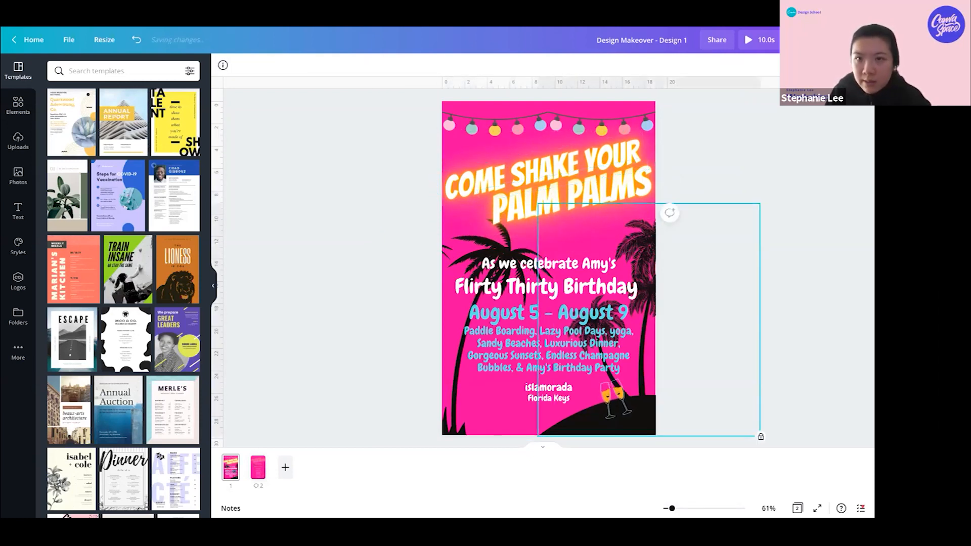
pyautogui.click(761, 436)
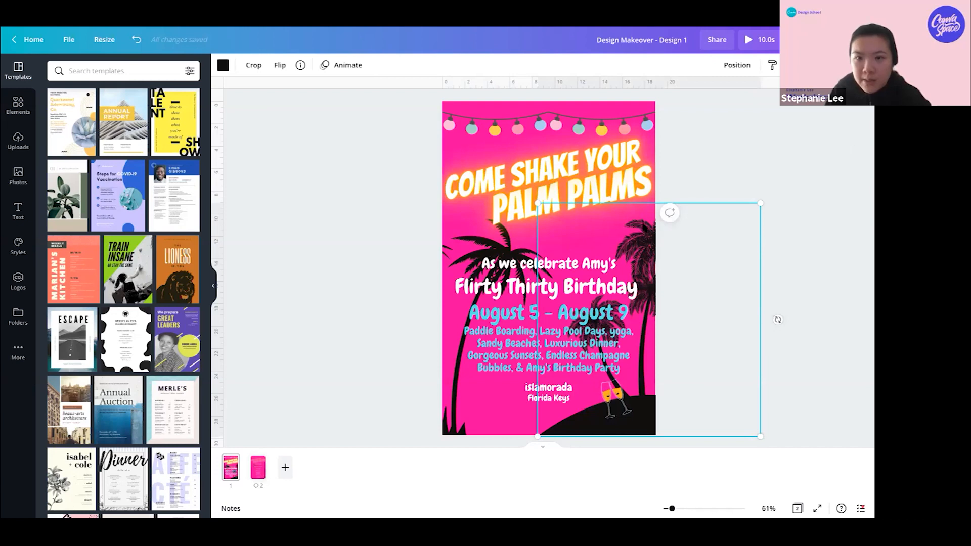
pyautogui.moveTo(537, 203); pyautogui.dragTo(569, 236)
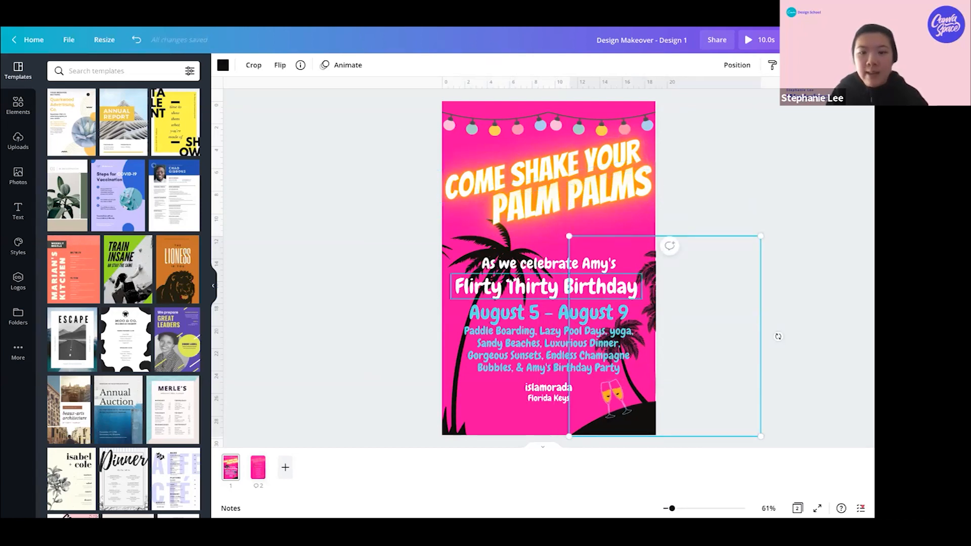
# Select both heading lines together and nudge them slightly higher on the poster
pyautogui.moveTo(686, 257); pyautogui.dragTo(481, 239)
pyautogui.moveTo(546, 218); pyautogui.dragTo(571, 205)
pyautogui.click(621, 183)
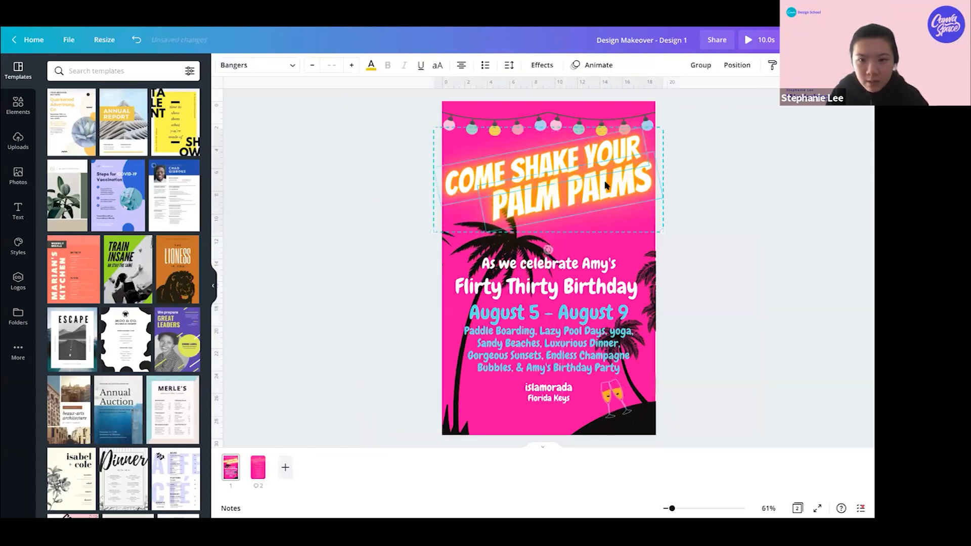
pyautogui.press('Escape')
# Change the blue "August 5 - August 9" date line and the activities paragraph to white
pyautogui.click(549, 263)
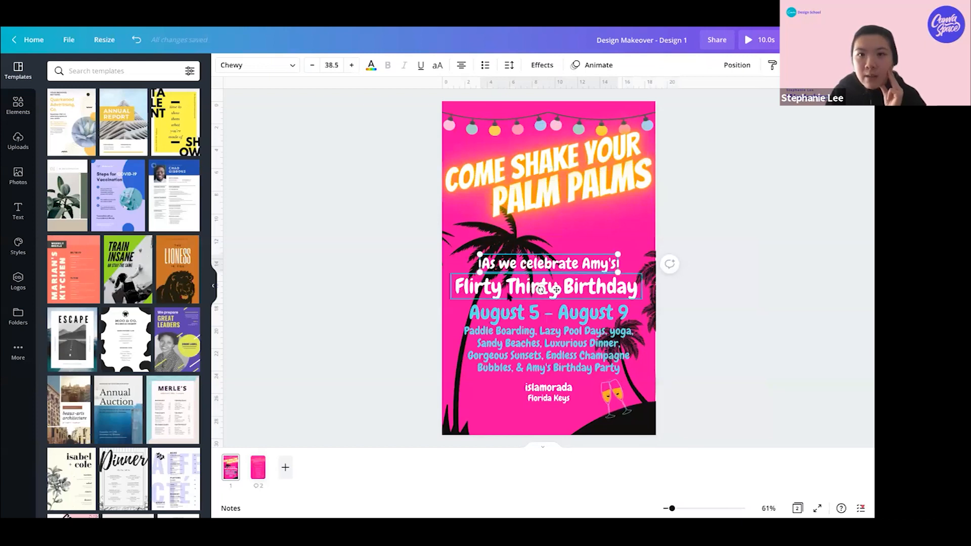
pyautogui.click(574, 232)
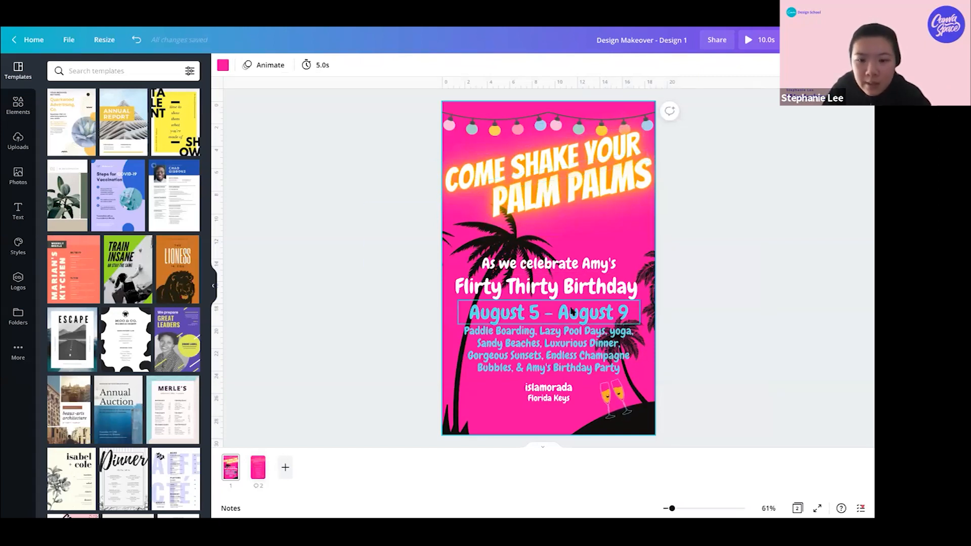
pyautogui.click(587, 311)
pyautogui.keyDown('shift'); pyautogui.click(571, 343); pyautogui.keyUp('shift')
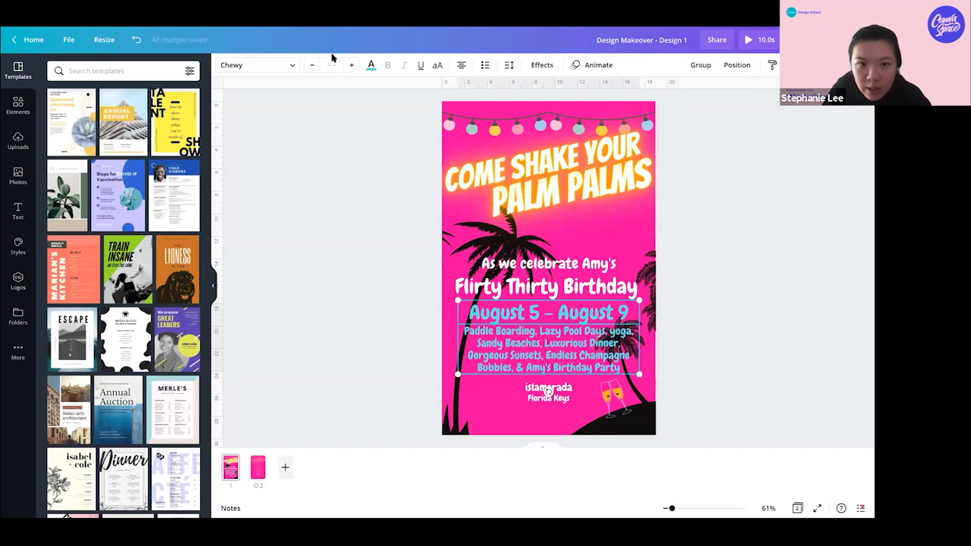
pyautogui.click(124, 210)
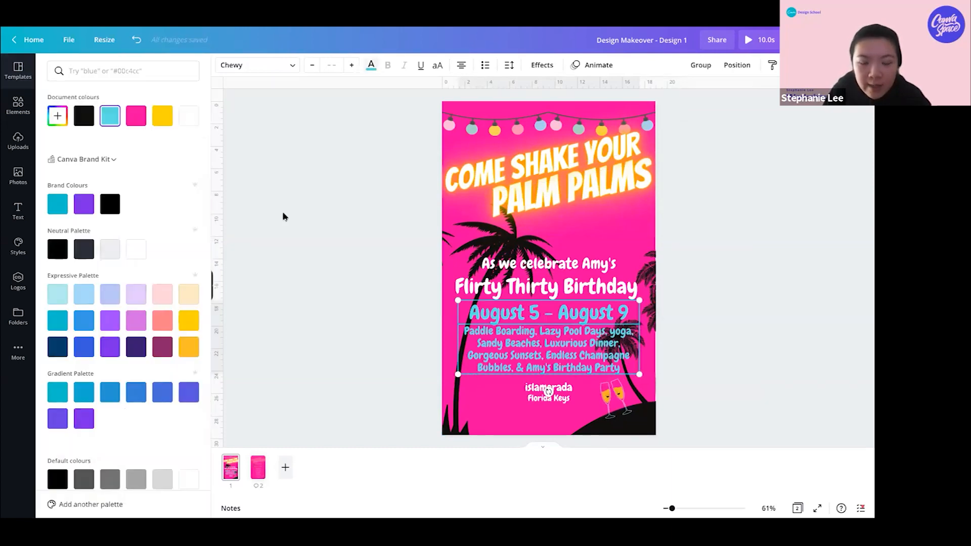
pyautogui.click(708, 352)
pyautogui.click(740, 216)
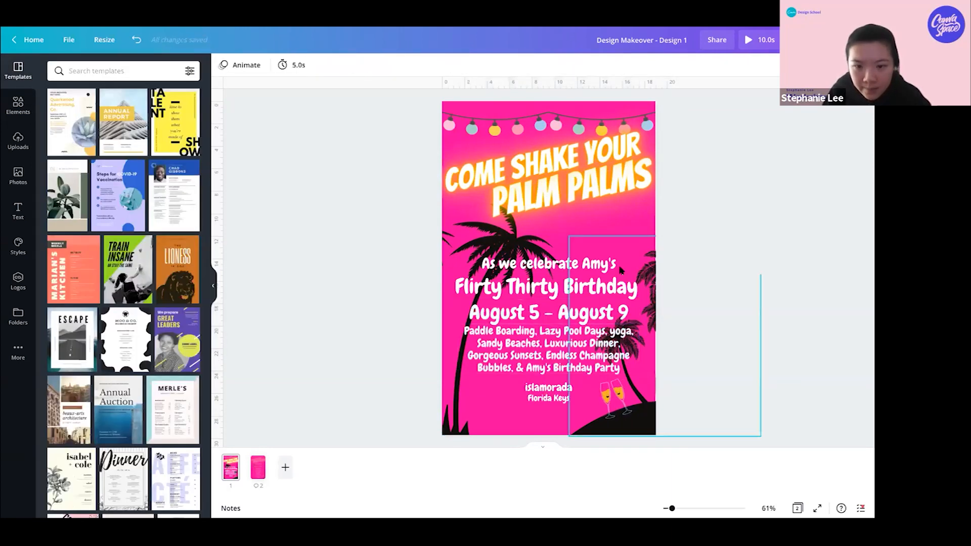
# Move the "As we celebrate" line, "Flirty Thirty Birthday", the date and the activities paragraph up beneath the heading, keeping them centred
pyautogui.click(549, 264)
pyautogui.moveTo(548, 263); pyautogui.dragTo(549, 229)
pyautogui.moveTo(584, 290); pyautogui.dragTo(584, 255)
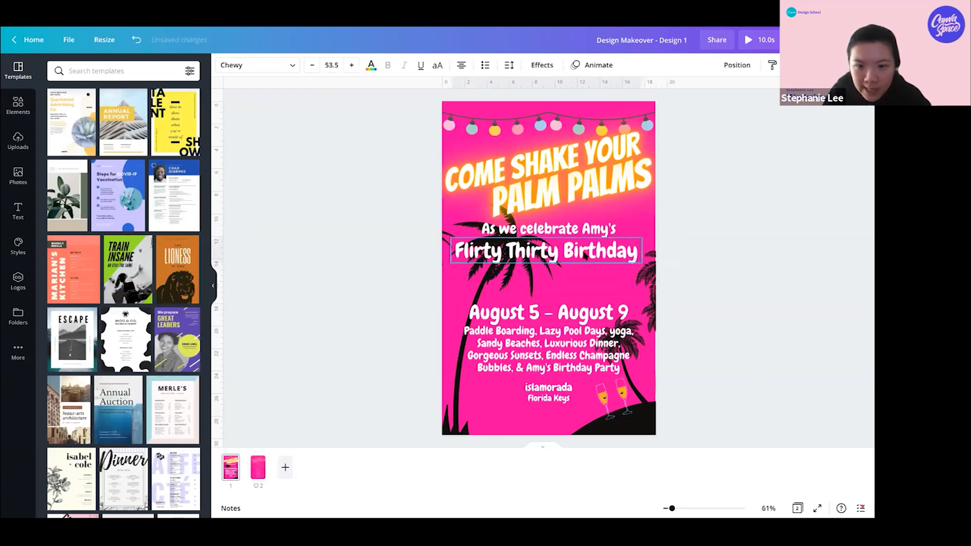
pyautogui.click(537, 299)
pyautogui.moveTo(537, 299); pyautogui.dragTo(537, 261)
pyautogui.moveTo(548, 349); pyautogui.dragTo(549, 312)
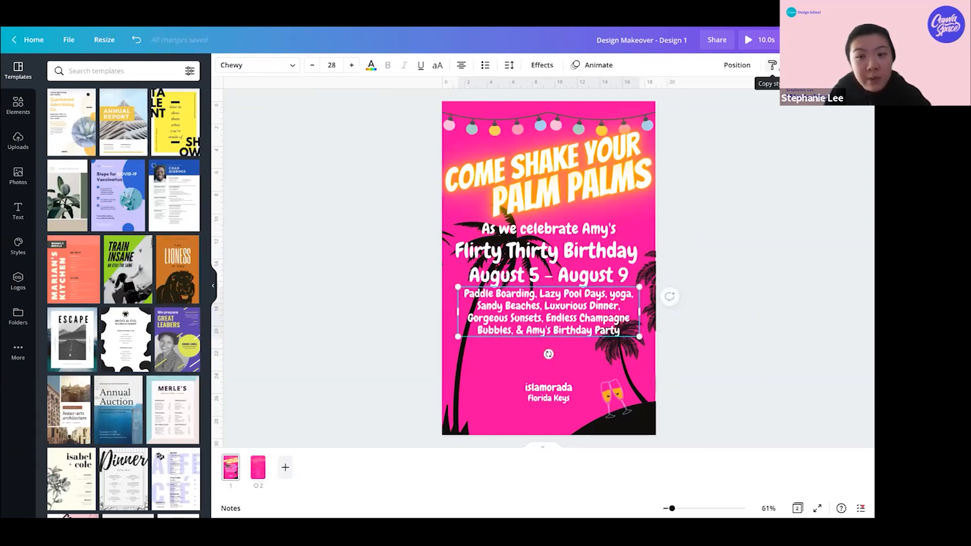
# Copy the activities paragraph's size 28 style onto the "As we celebrate" line and nudge that line down toward "Flirty Thirty Birthday"
pyautogui.click(772, 64)
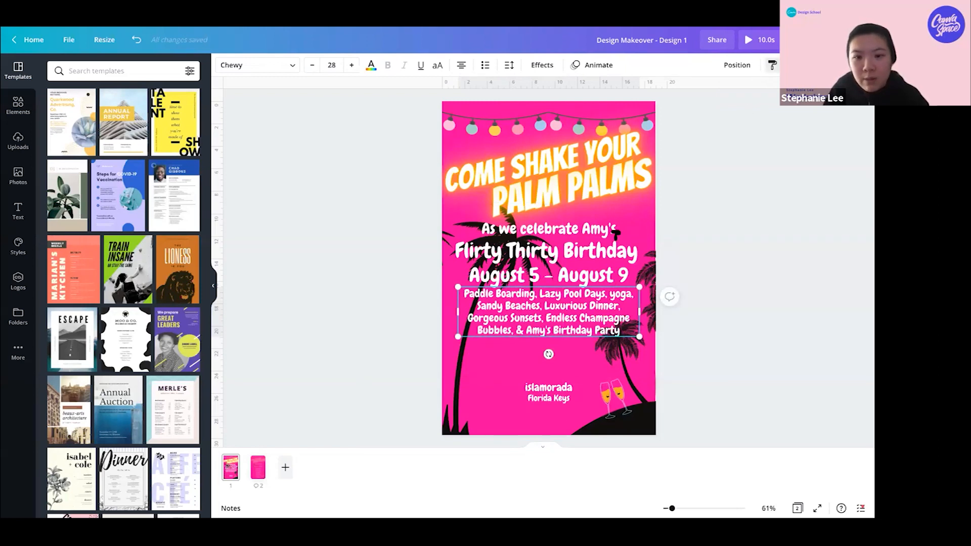
pyautogui.click(638, 228)
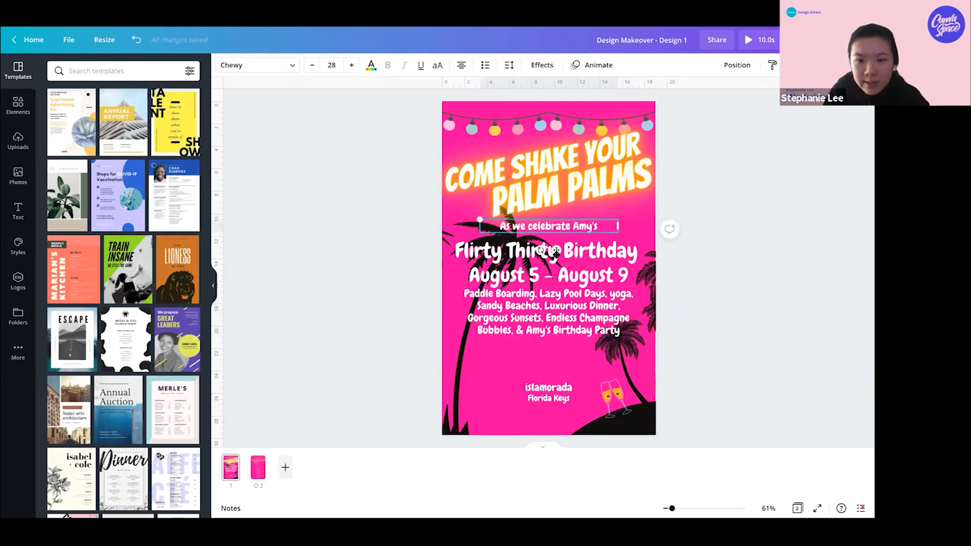
pyautogui.click(557, 257)
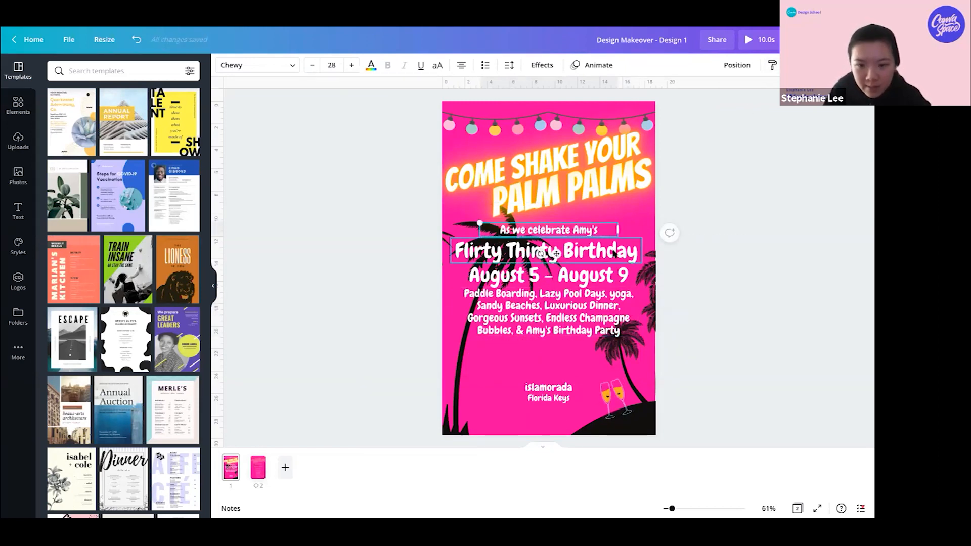
# Move "Flirty Thirty Birthday", the date and the activities paragraph down together, leaving a gap beneath the "As we celebrate" line
pyautogui.keyDown('shift'); pyautogui.click(570, 280); pyautogui.keyUp('shift')
pyautogui.keyDown('shift'); pyautogui.click(573, 297); pyautogui.keyUp('shift')
pyautogui.moveTo(572, 298); pyautogui.dragTo(572, 325)
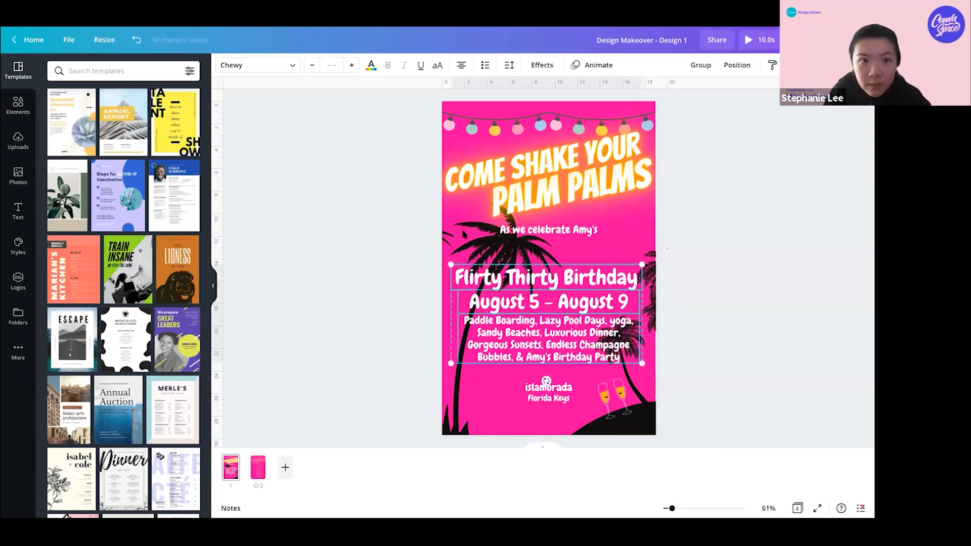
pyautogui.click(667, 249)
# Move "Flirty Thirty Birthday" up under the "As we celebrate" line and copy that line's size 28 style onto it
pyautogui.moveTo(590, 275); pyautogui.dragTo(590, 253)
pyautogui.click(588, 231)
pyautogui.click(772, 65)
pyautogui.click(597, 262)
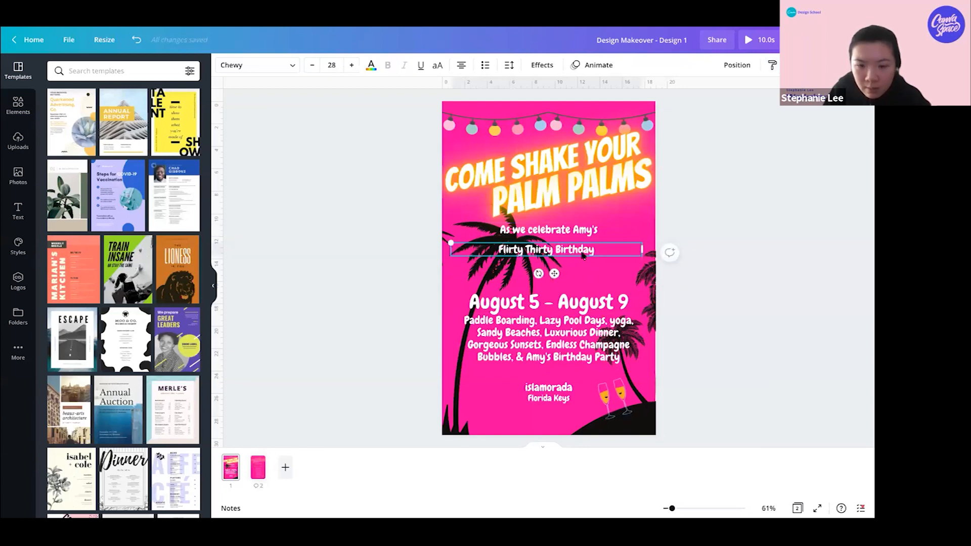
# Move the "As we celebrate" and "Flirty Thirty Birthday" lines down together, stacked closely above the date
pyautogui.moveTo(583, 255); pyautogui.dragTo(583, 255)
pyautogui.keyDown('shift'); pyautogui.click(584, 229); pyautogui.keyUp('shift')
pyautogui.click(697, 216)
# Enlarge the tall left-hand palm tree so its crown reaches up behind the heading
pyautogui.moveTo(537, 234)
pyautogui.mouseDown()
pyautogui.moveTo(520, 225)
pyautogui.moveTo(535, 214)
pyautogui.moveTo(531, 232)
pyautogui.mouseUp()
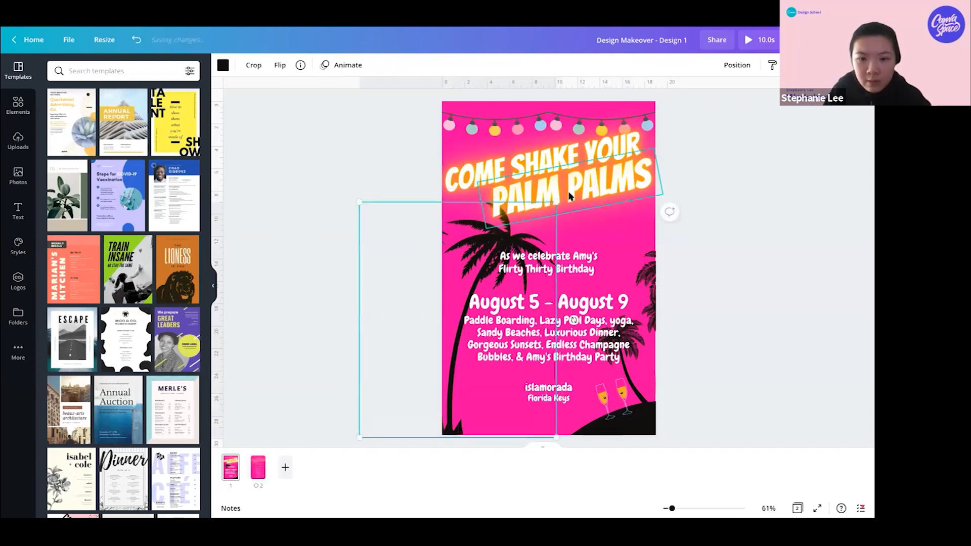
pyautogui.moveTo(556, 203); pyautogui.dragTo(579, 175)
# Nudge the "As we celebrate" and "Flirty Thirty Birthday" lines down so they sit just above the date
pyautogui.moveTo(545, 270); pyautogui.dragTo(542, 271)
pyautogui.keyDown('shift'); pyautogui.click(542, 257); pyautogui.keyUp('shift')
pyautogui.click(706, 281)
# Shrink the "August 5 - August 9" date and narrow the activities paragraph to a matching width beneath it, wrapped onto six lines
pyautogui.click(548, 303)
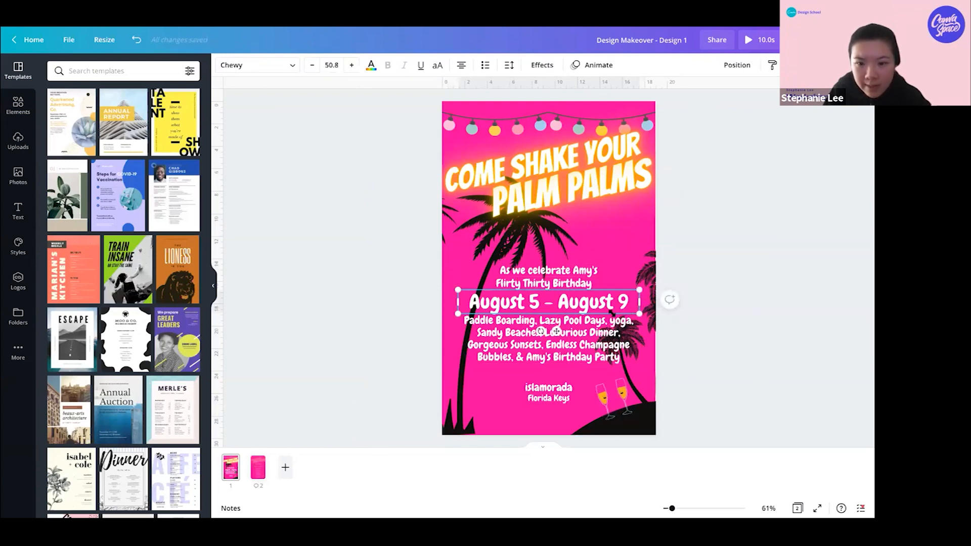
pyautogui.moveTo(639, 314); pyautogui.dragTo(581, 305)
pyautogui.click(567, 352)
pyautogui.moveTo(587, 353); pyautogui.dragTo(557, 340)
# Move the birthday lines, date and activities paragraph up together, and nudge the "islamorada Florida Keys" text left into line with them
pyautogui.keyDown('shift'); pyautogui.click(549, 304); pyautogui.keyUp('shift')
pyautogui.keyDown('shift'); pyautogui.click(558, 277); pyautogui.keyUp('shift')
pyautogui.moveTo(559, 271); pyautogui.dragTo(559, 253)
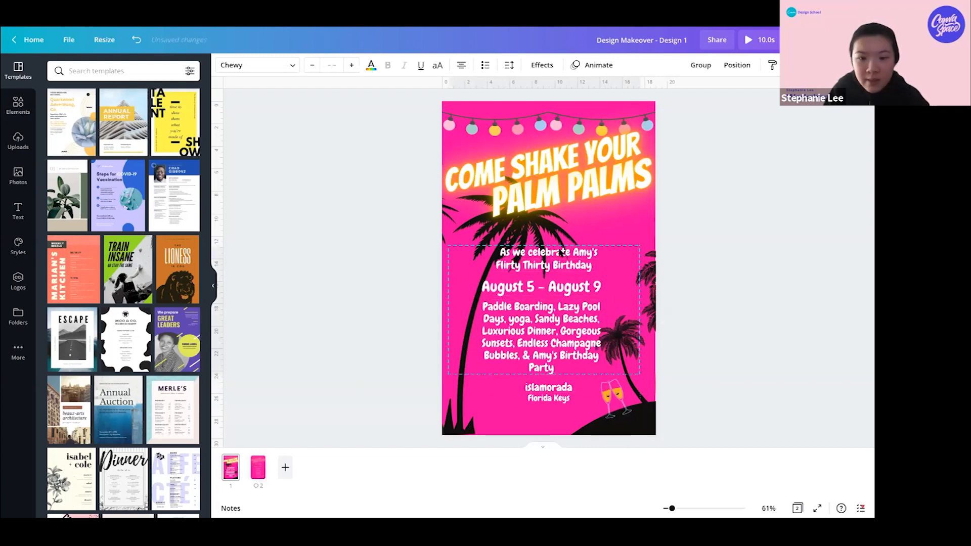
pyautogui.click(724, 247)
pyautogui.click(562, 391)
pyautogui.moveTo(562, 391); pyautogui.dragTo(563, 391)
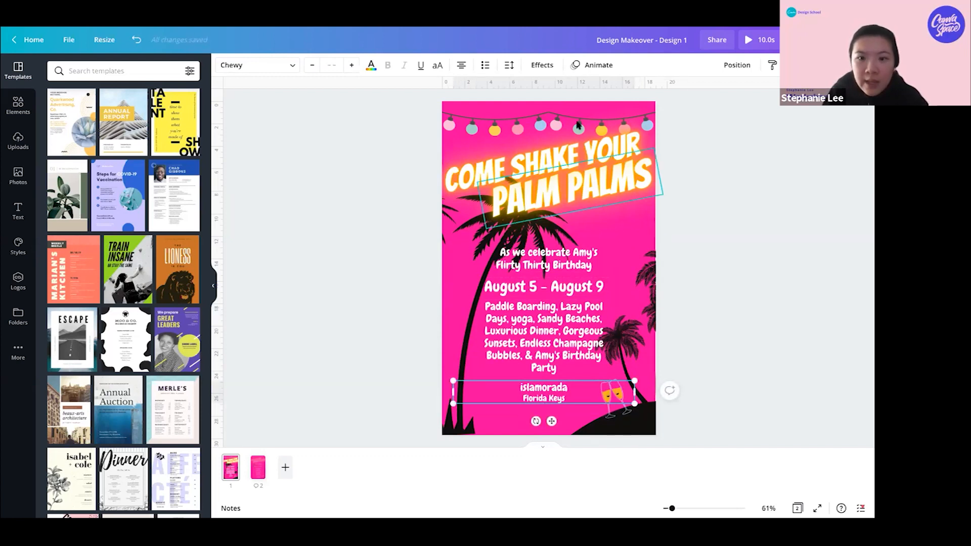
# Scale both strings of party lights down together to about two thirds of the poster's width
pyautogui.click(601, 124)
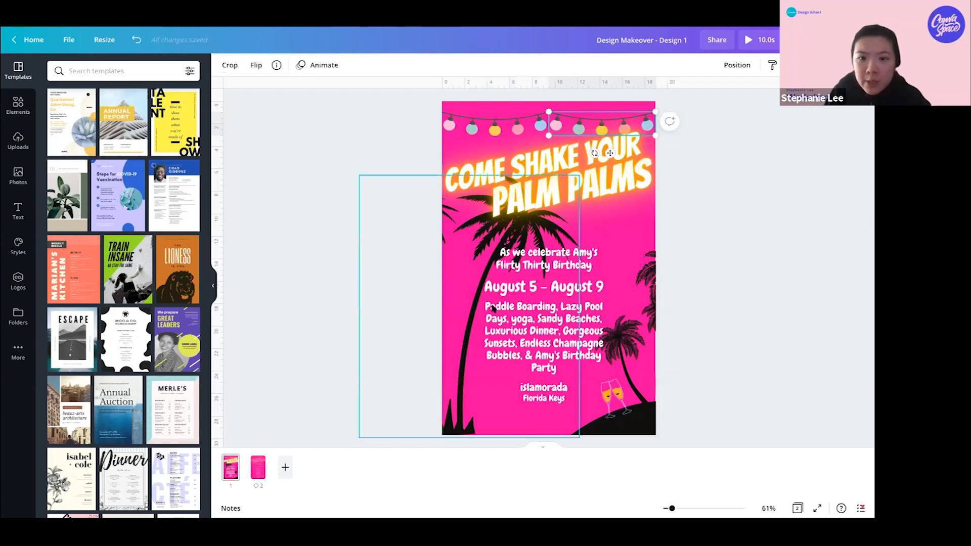
pyautogui.keyDown('shift'); pyautogui.click(529, 126); pyautogui.keyUp('shift')
pyautogui.moveTo(656, 136); pyautogui.dragTo(579, 130)
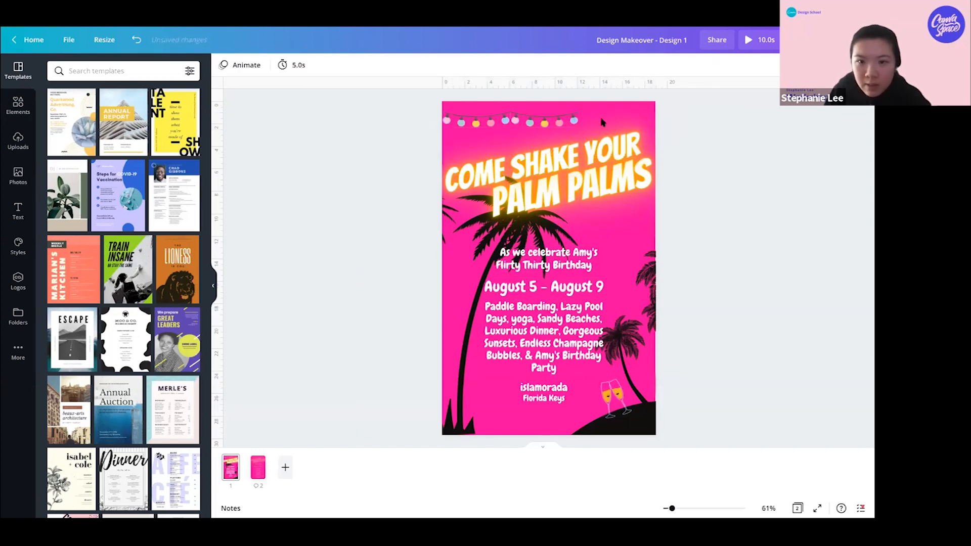
# Duplicate a string of lights to fill the gap on the right and scale all three strings to span the poster's width
pyautogui.click(562, 126)
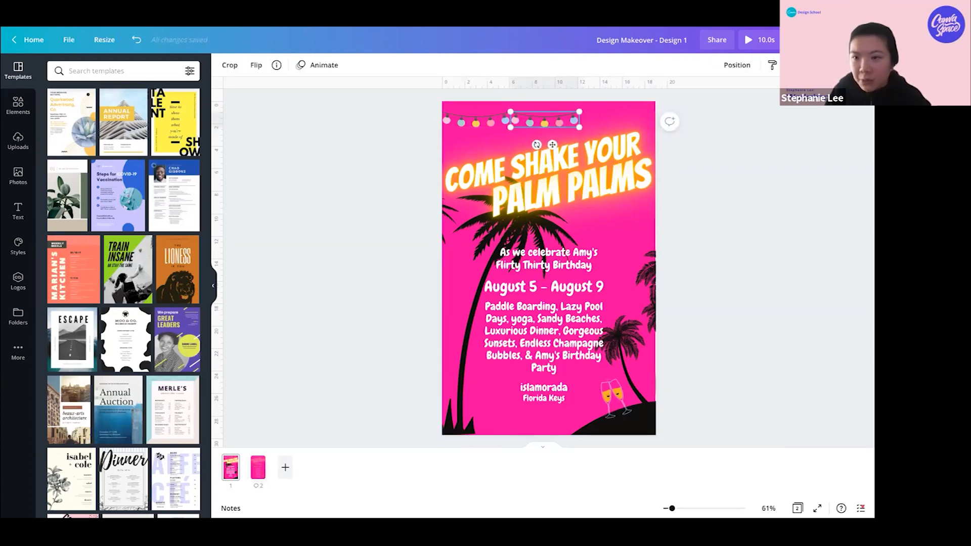
pyautogui.moveTo(526, 121); pyautogui.dragTo(595, 122)
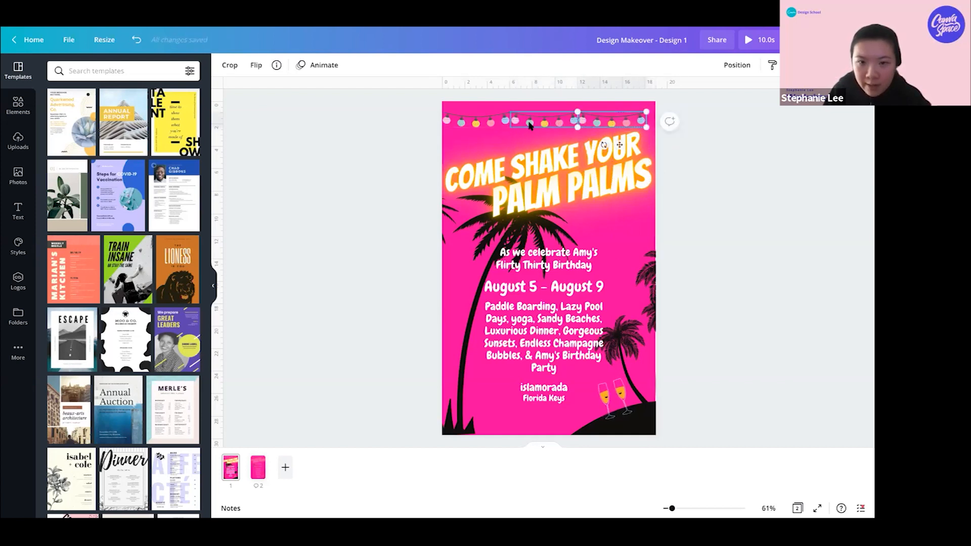
pyautogui.keyDown('shift'); pyautogui.click(526, 124); pyautogui.keyUp('shift')
pyautogui.keyDown('shift'); pyautogui.click(475, 123); pyautogui.keyUp('shift')
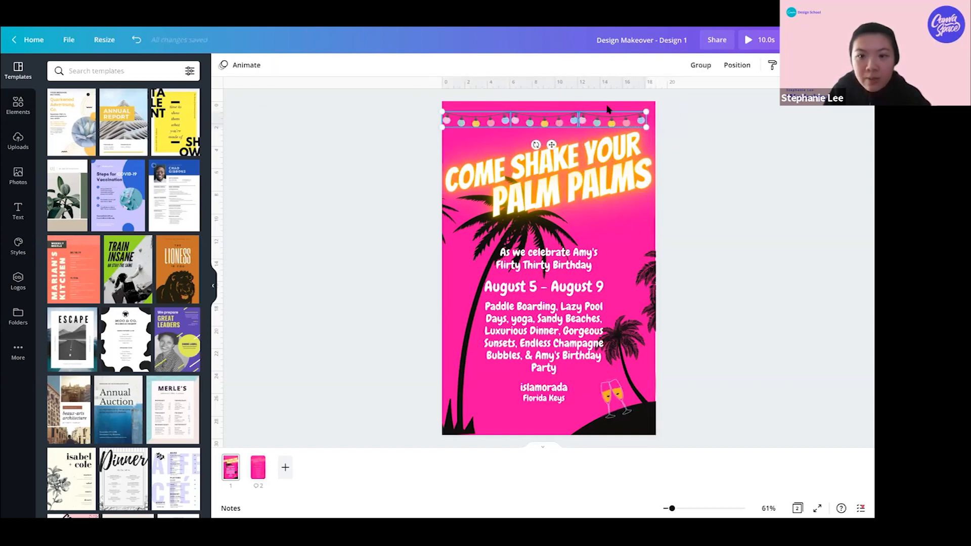
pyautogui.moveTo(646, 128); pyautogui.dragTo(657, 135)
pyautogui.click(666, 133)
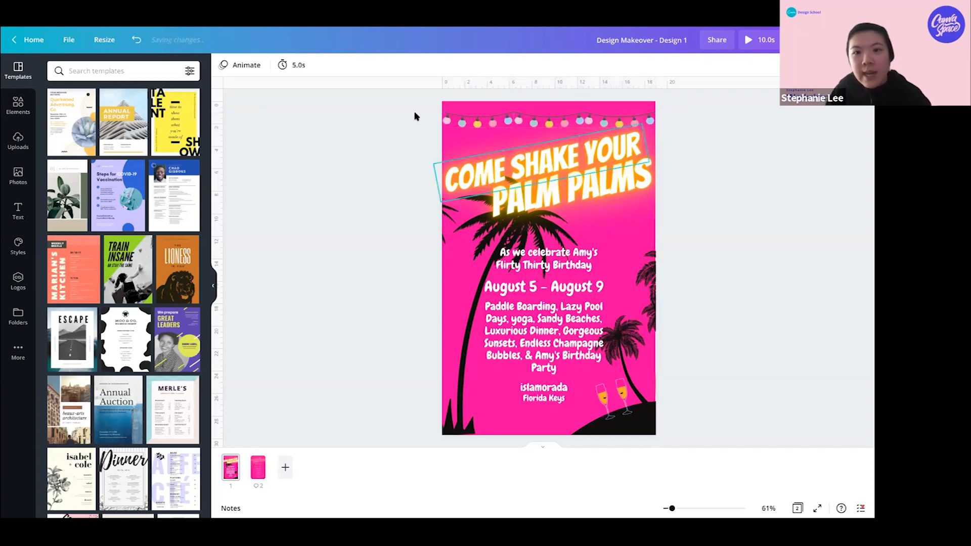
# Rotate both heading lines together to a slightly flatter slant and nudge them up
pyautogui.click(568, 160)
pyautogui.keyDown('shift'); pyautogui.click(579, 185); pyautogui.keyUp('shift')
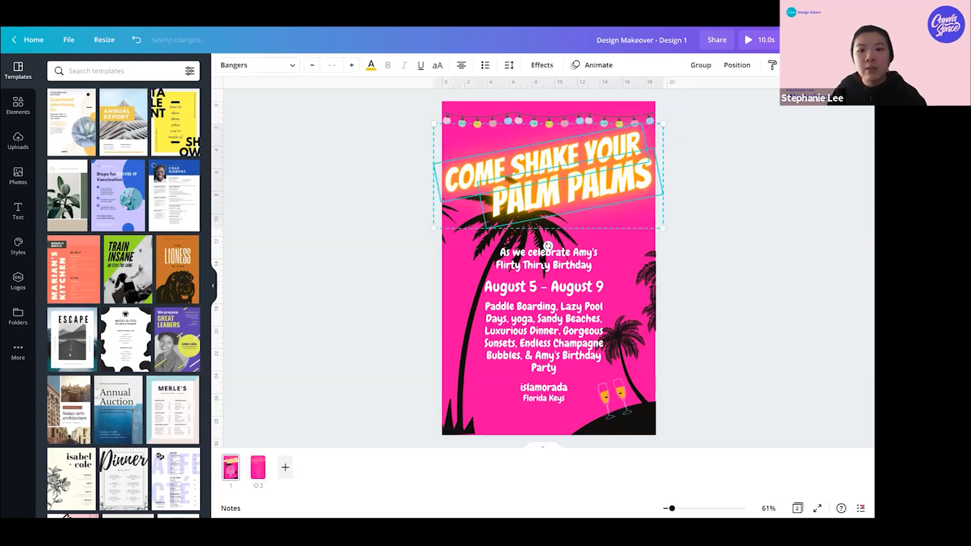
pyautogui.moveTo(548, 246); pyautogui.dragTo(541, 247)
pyautogui.moveTo(569, 199); pyautogui.dragTo(569, 195)
pyautogui.click(702, 135)
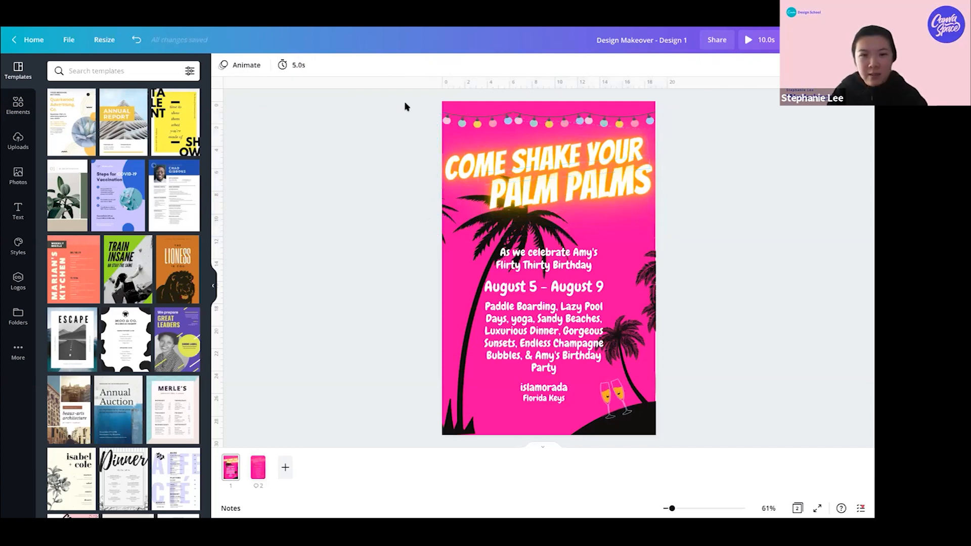
# Move the row of party lights slightly lower and shift "PALM PALMS" slightly down and to the left
pyautogui.moveTo(652, 119); pyautogui.dragTo(642, 127)
pyautogui.click(729, 134)
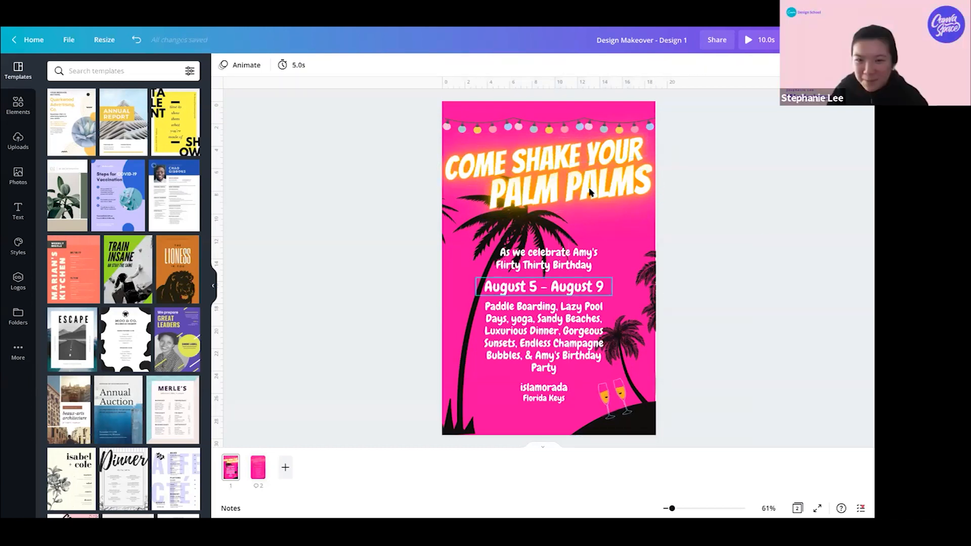
pyautogui.moveTo(586, 192); pyautogui.dragTo(581, 196)
# Tilt the right-hand palm trees counter-clockwise and enlarge them, positioning them further into the poster
pyautogui.click(647, 283)
pyautogui.moveTo(778, 336); pyautogui.dragTo(777, 322)
pyautogui.moveTo(748, 224); pyautogui.dragTo(761, 195)
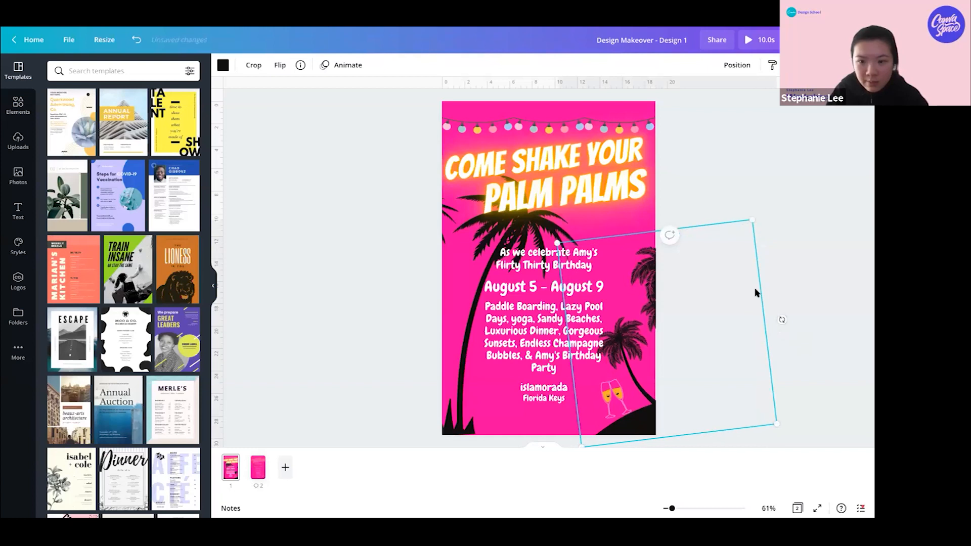
pyautogui.moveTo(796, 308); pyautogui.dragTo(794, 279)
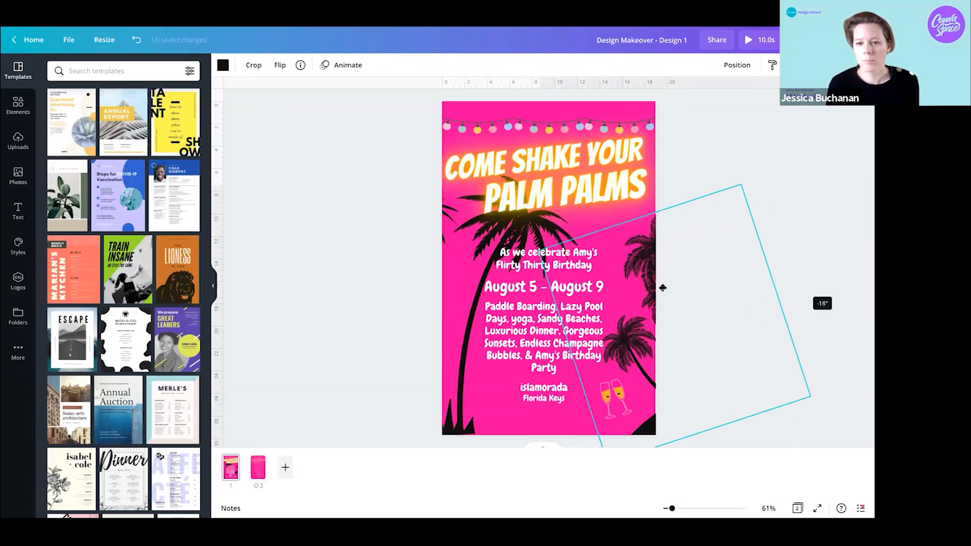
pyautogui.moveTo(663, 288); pyautogui.dragTo(651, 286)
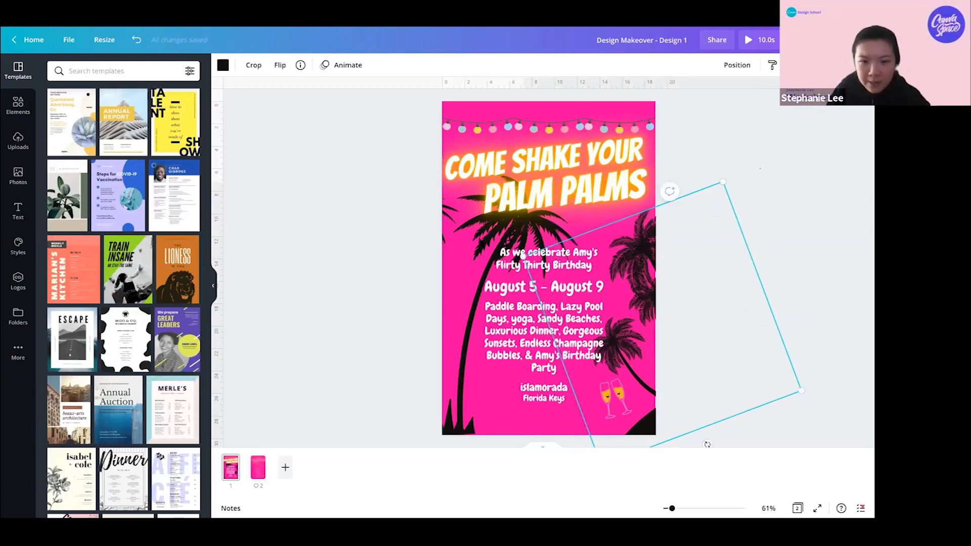
# Move the tall left-hand palm tree further left and scale it down slightly
pyautogui.moveTo(523, 226); pyautogui.dragTo(500, 225)
pyautogui.moveTo(558, 174); pyautogui.dragTo(552, 181)
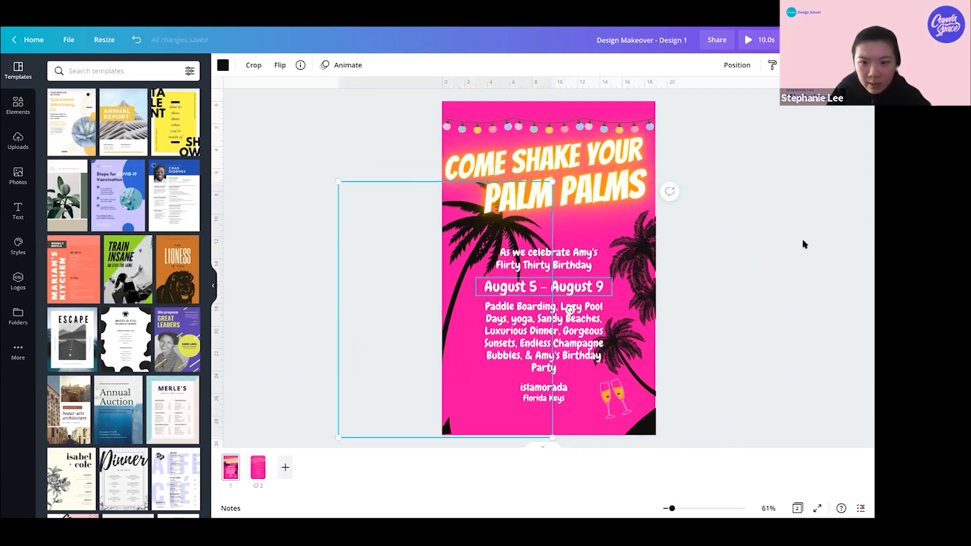
pyautogui.click(769, 260)
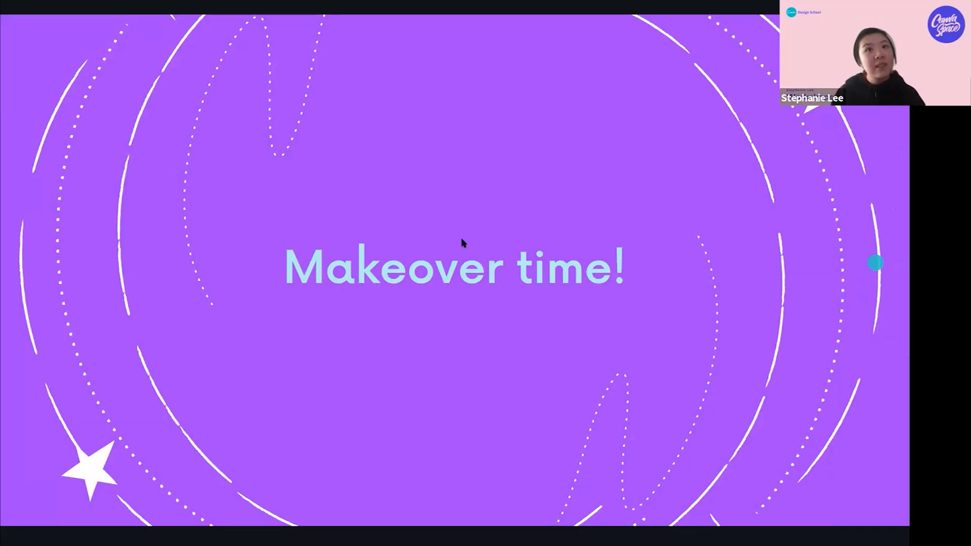
pyautogui.press('Right')
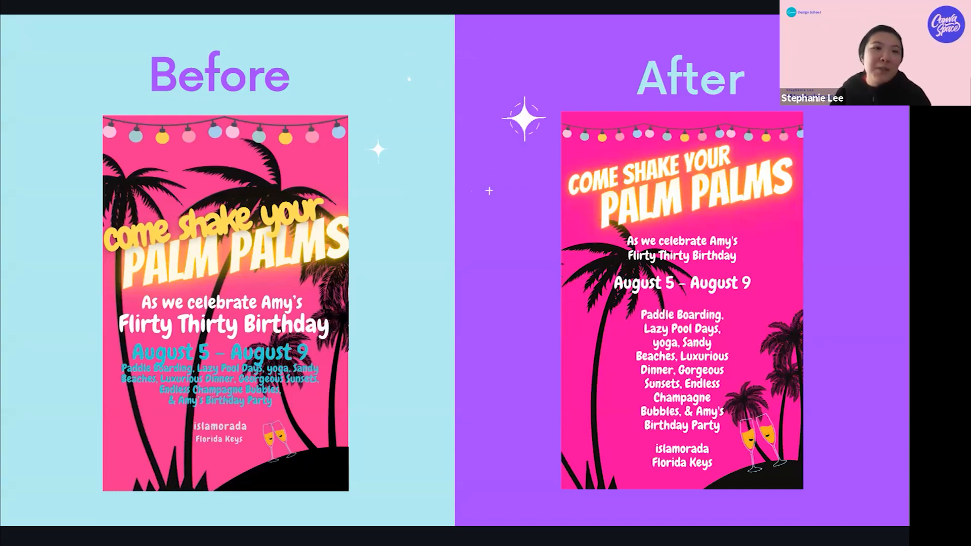
pyautogui.press('Right')
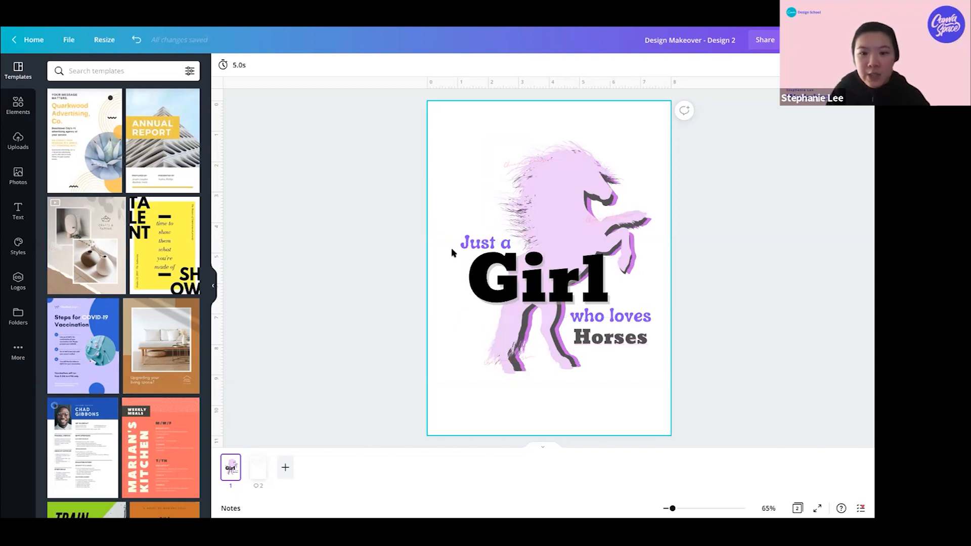
pyautogui.click(473, 249)
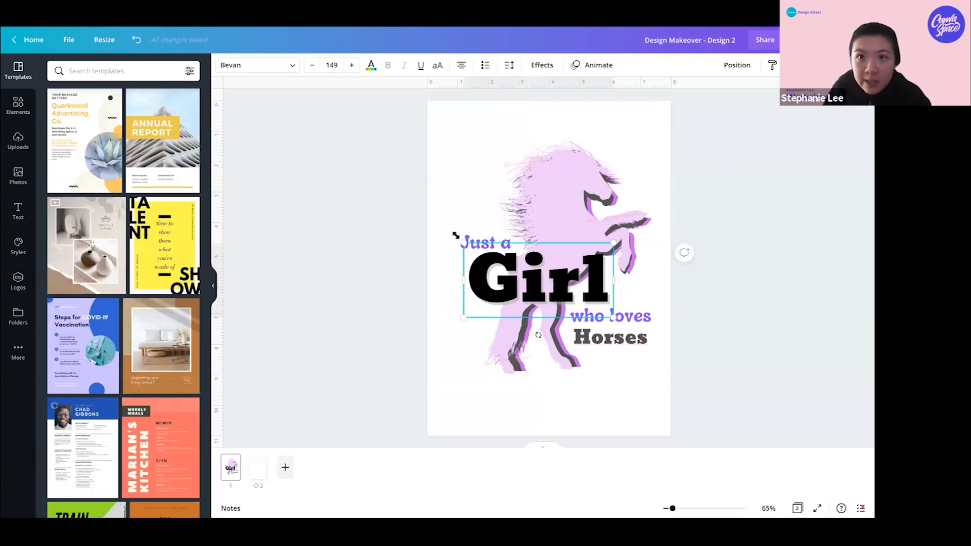
pyautogui.click(417, 252)
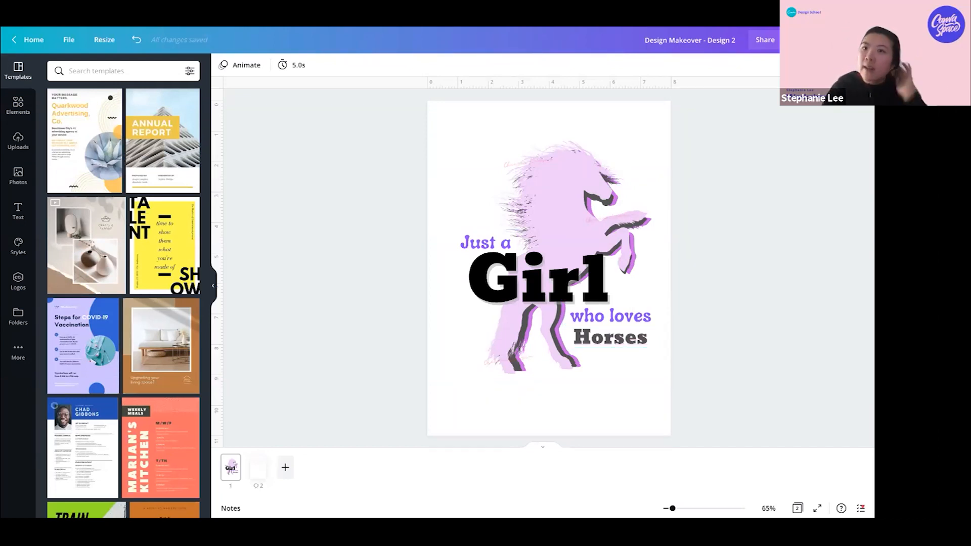
pyautogui.click(484, 241)
pyautogui.click(461, 231)
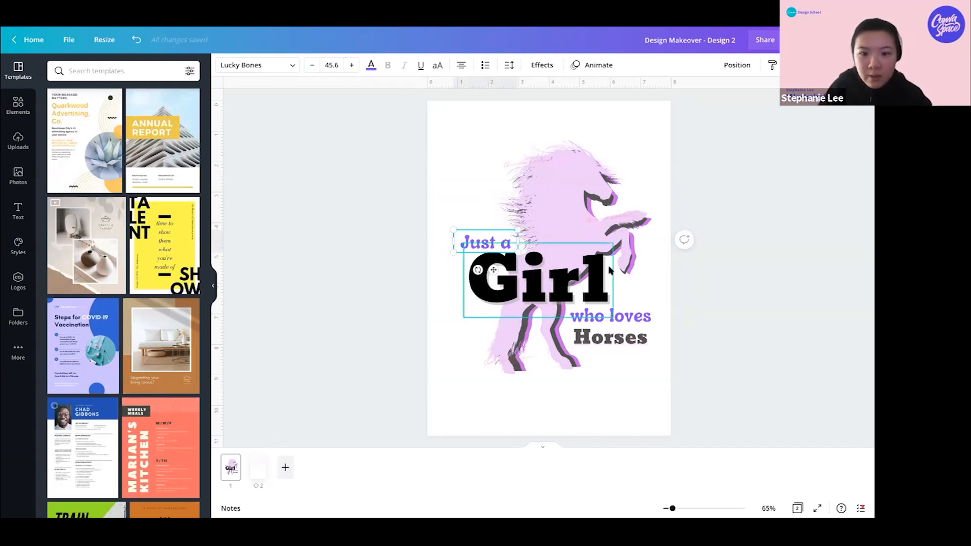
# Recolour the word "Girl" in the pinkish-purple document colour and shrink it to size 95.4
pyautogui.click(511, 275)
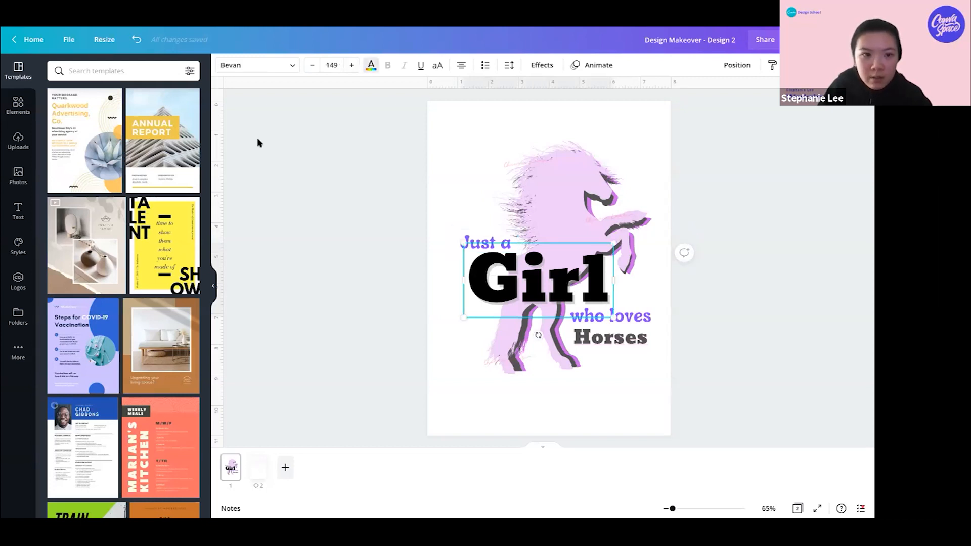
pyautogui.click(371, 64)
pyautogui.click(162, 117)
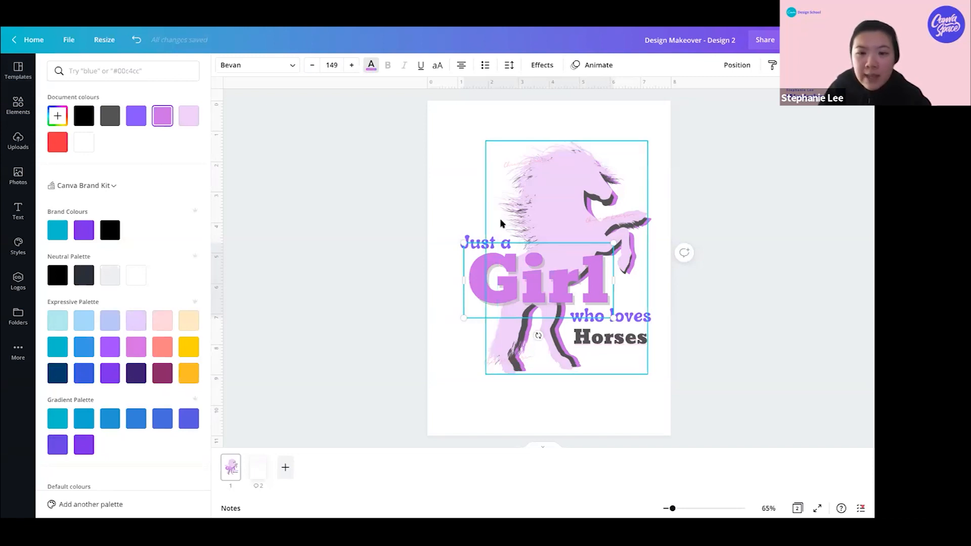
pyautogui.click(500, 276)
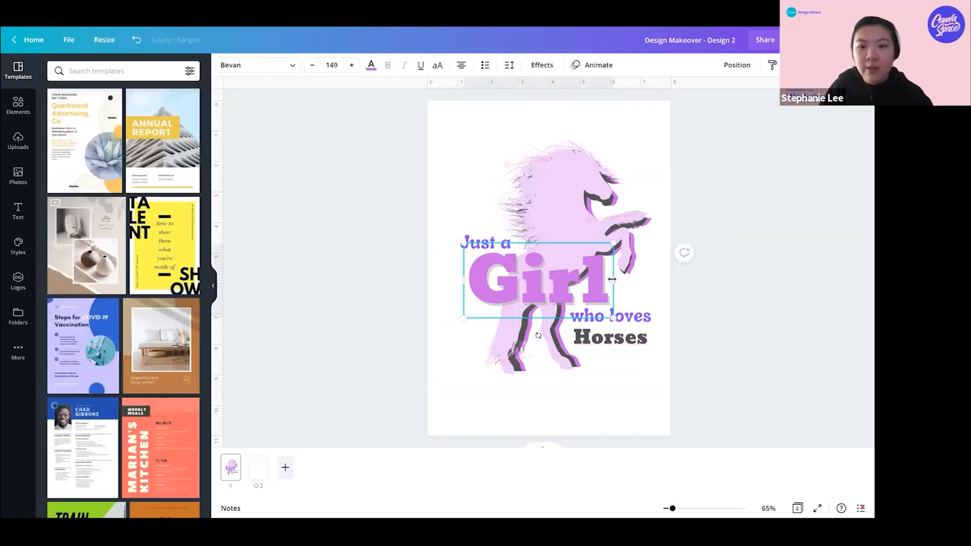
pyautogui.moveTo(613, 316); pyautogui.dragTo(552, 275)
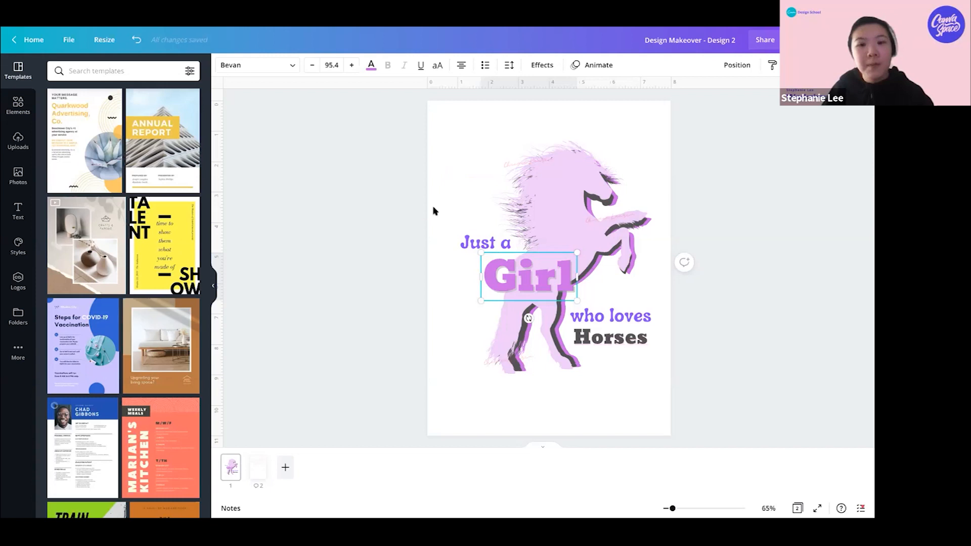
# Copy the "Girl" text style onto "Just a", widening its box to one line and placing it above "Girl"
pyautogui.click(477, 242)
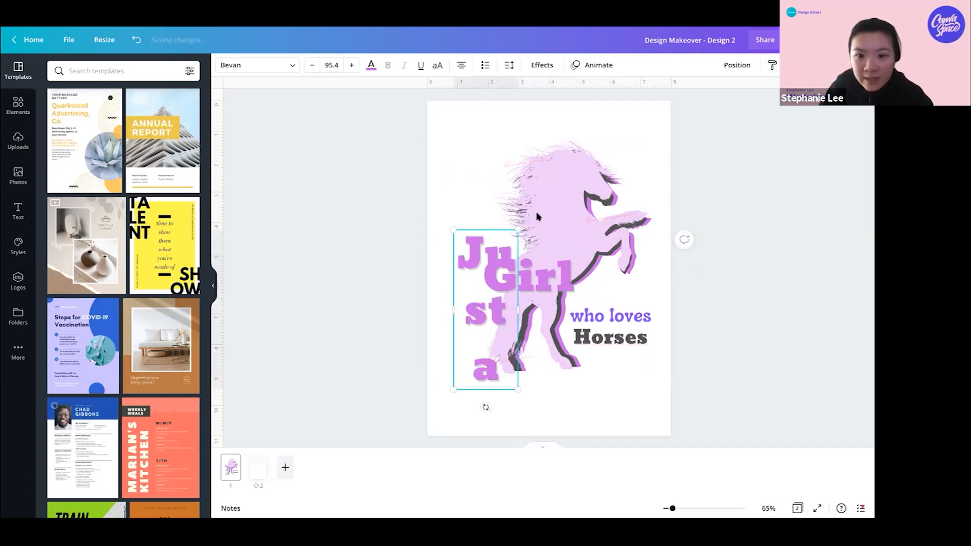
pyautogui.moveTo(562, 300); pyautogui.dragTo(630, 278)
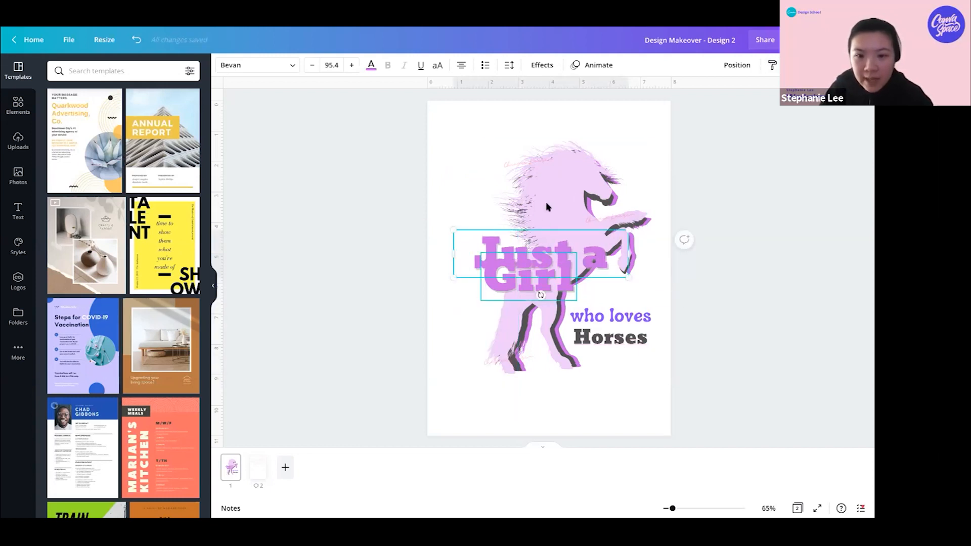
pyautogui.moveTo(511, 244); pyautogui.dragTo(454, 193)
# Copy the "Just a" text style onto "who loves", widen its box to fit one line and reposition it above "Horses"
pyautogui.click(770, 66)
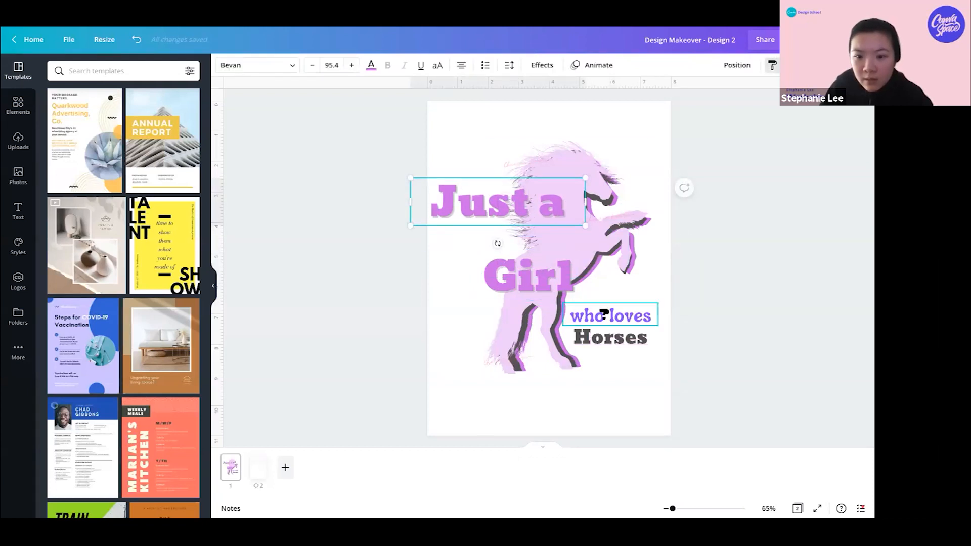
pyautogui.click(605, 315)
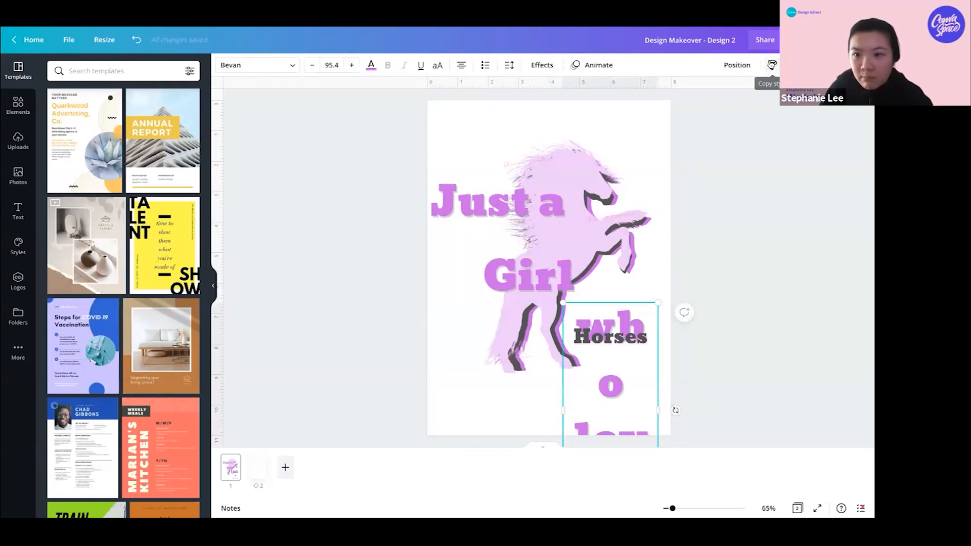
pyautogui.moveTo(555, 408); pyautogui.dragTo(403, 372)
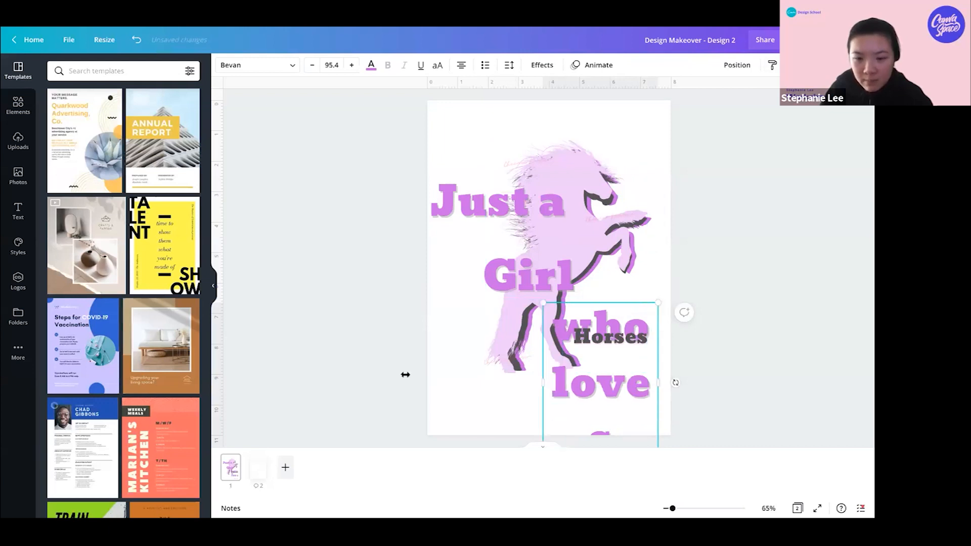
pyautogui.moveTo(614, 310); pyautogui.dragTo(660, 298)
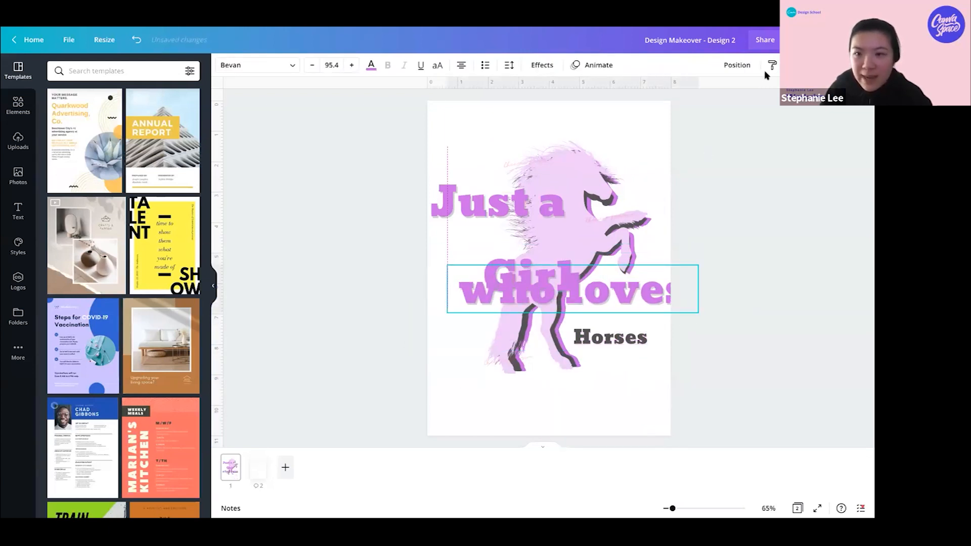
# Apply the copied text style to "Horses" and widen its box so the word fits on one line
pyautogui.click(613, 340)
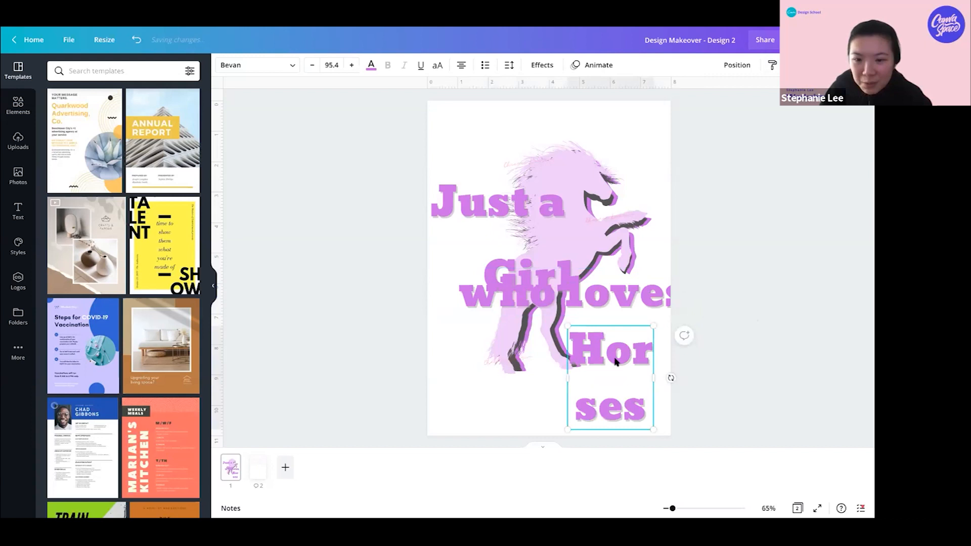
pyautogui.moveTo(564, 378); pyautogui.dragTo(468, 374)
pyautogui.click(776, 263)
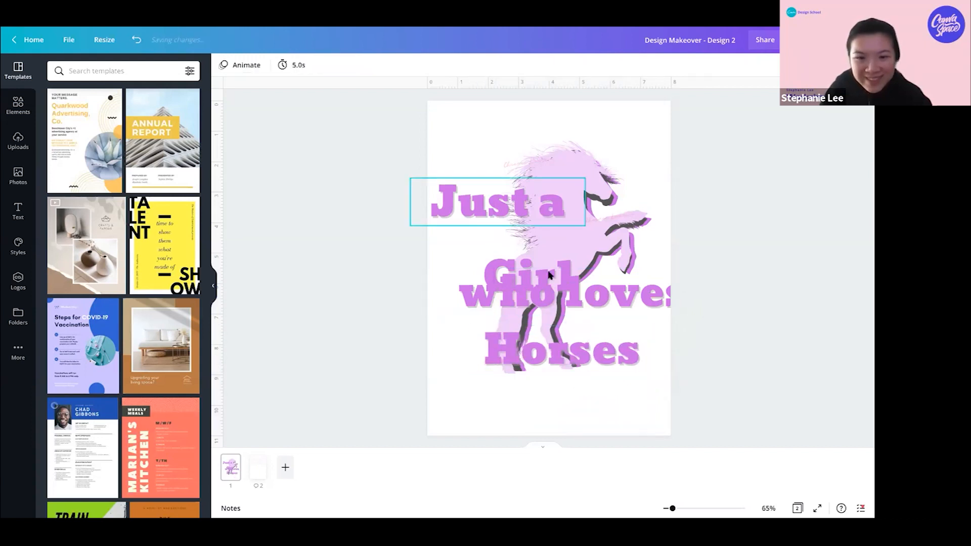
# Move "Girl" up beside "Just a" so both sit on the same line
pyautogui.moveTo(514, 259); pyautogui.dragTo(603, 185)
pyautogui.keyDown('shift'); pyautogui.click(503, 203); pyautogui.keyUp('shift')
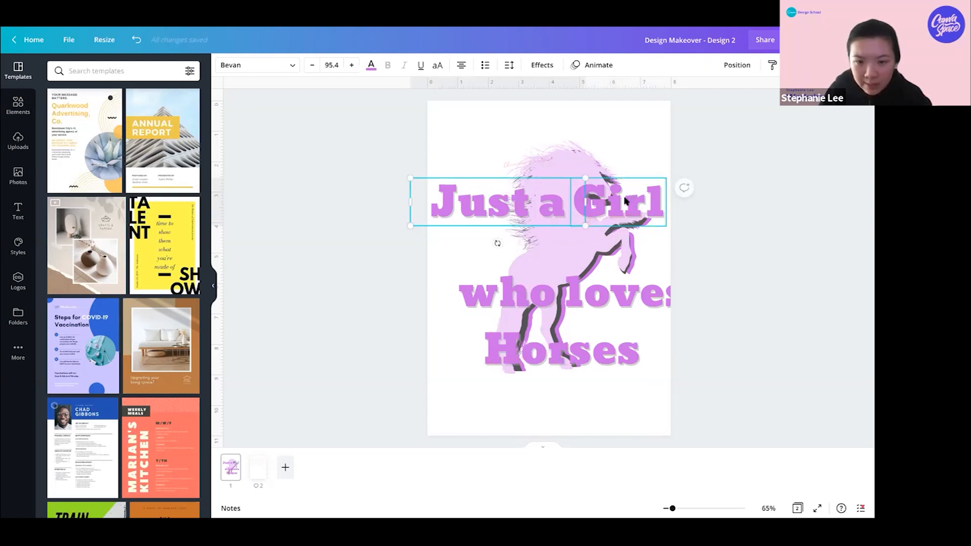
pyautogui.click(672, 168)
# Change "Girl" to lowercase "girl" and nudge it closer to "Just a"
pyautogui.click(597, 199)
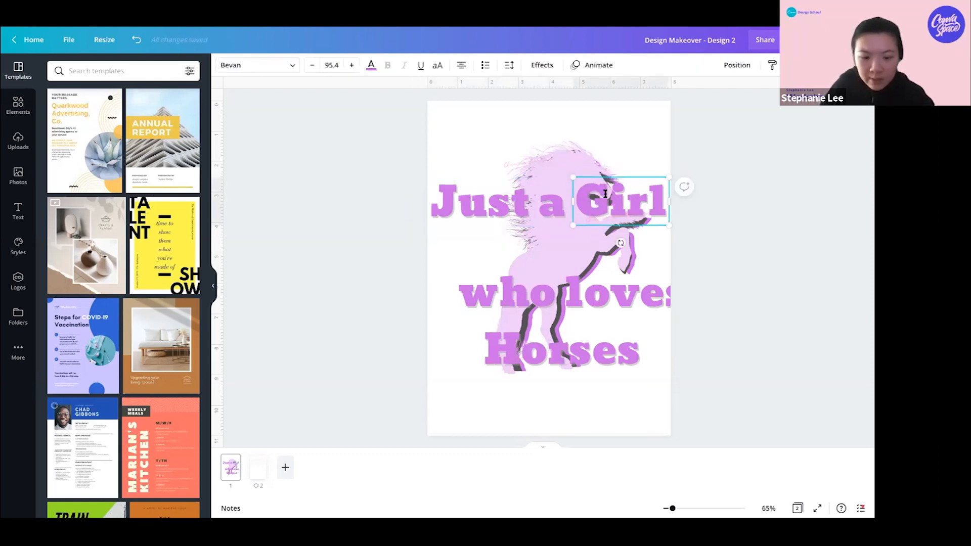
pyautogui.write('lg')
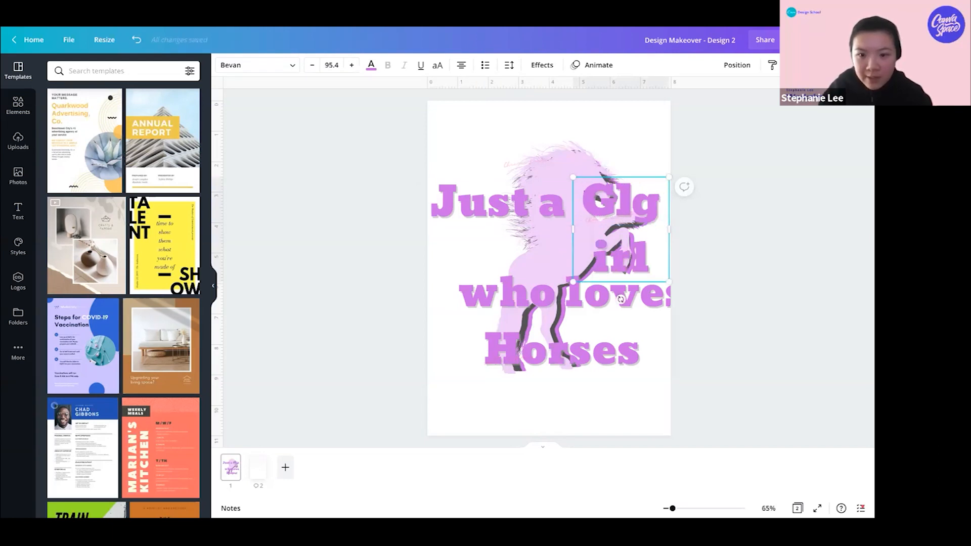
pyautogui.press('BackSpace')
pyautogui.press('BackSpace')
pyautogui.press('BackSpace')
pyautogui.write('g')
pyautogui.click(697, 213)
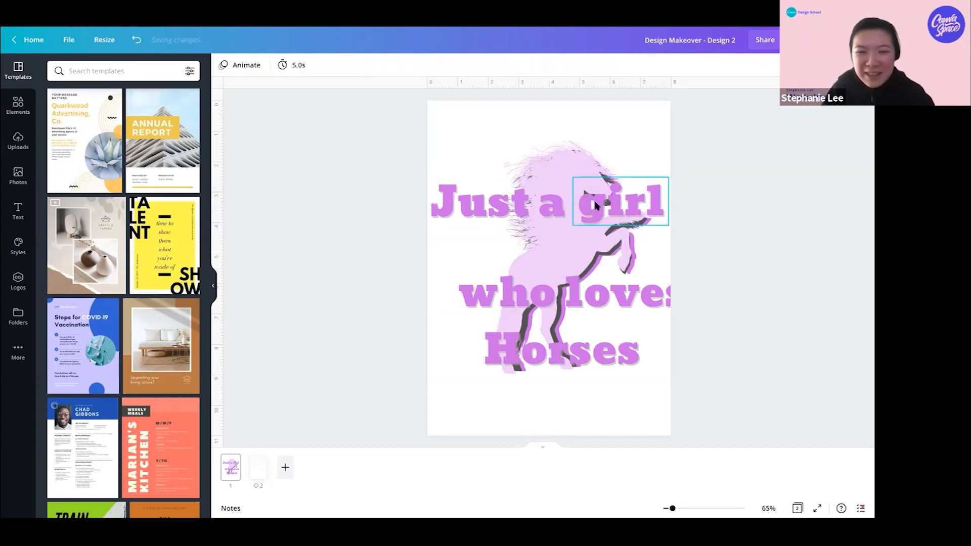
pyautogui.moveTo(595, 204); pyautogui.dragTo(589, 203)
# Stack "who loves" and "Horses" closely under the first line and change "Horses" to lowercase "horses"
pyautogui.moveTo(597, 299); pyautogui.dragTo(566, 245)
pyautogui.moveTo(581, 358); pyautogui.dragTo(562, 292)
pyautogui.click(484, 275)
pyautogui.press('BackSpace')
pyautogui.write('h')
# Scale all the text boxes down together to font size 68
pyautogui.keyDown('shift'); pyautogui.click(582, 236); pyautogui.keyUp('shift')
pyautogui.keyDown('shift'); pyautogui.click(591, 205); pyautogui.keyUp('shift')
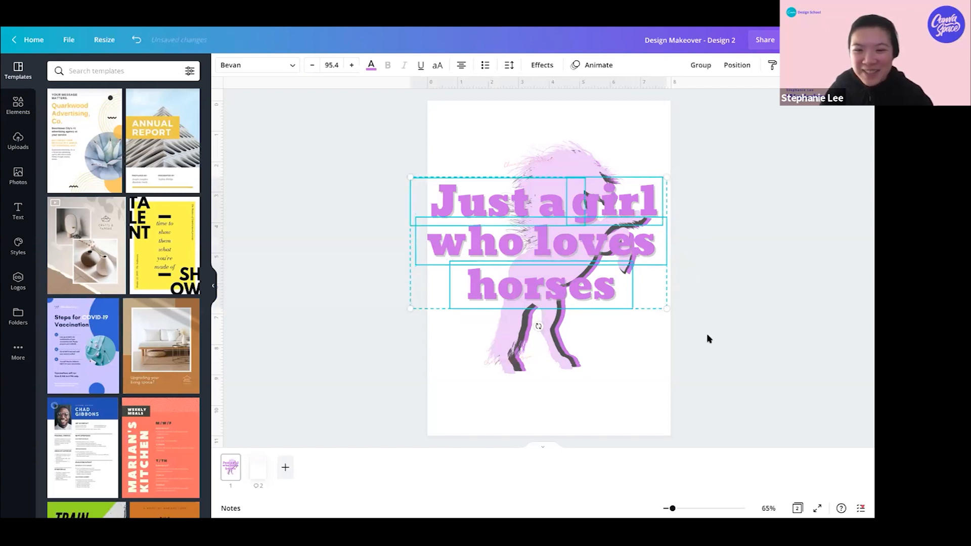
pyautogui.moveTo(595, 245)
pyautogui.mouseDown()
pyautogui.moveTo(610, 260)
pyautogui.moveTo(601, 254)
pyautogui.mouseUp()
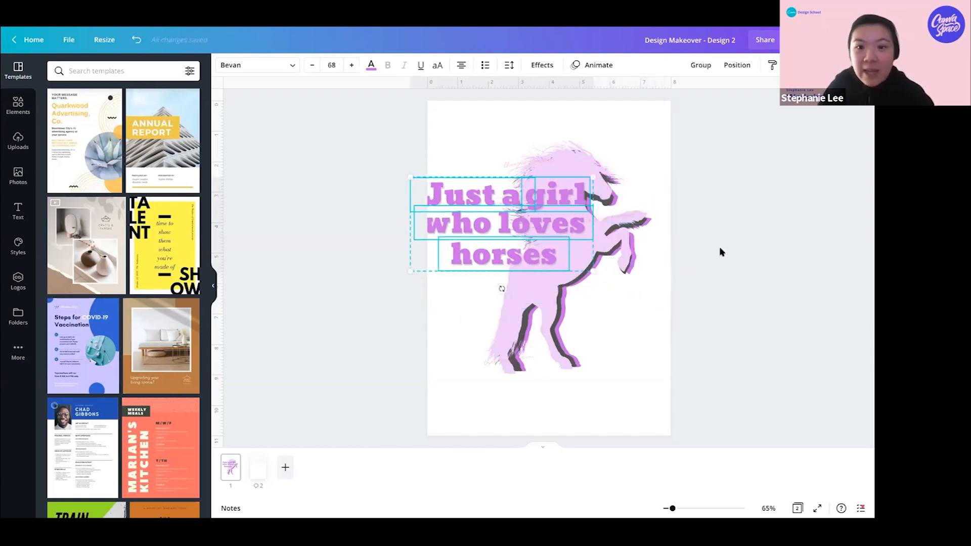
# Try extending "girl" to "girl who" on the first line, widening its box to fit
pyautogui.click(714, 256)
pyautogui.click(590, 220)
pyautogui.click(586, 189)
pyautogui.moveTo(642, 195); pyautogui.dragTo(651, 195)
pyautogui.write('who')
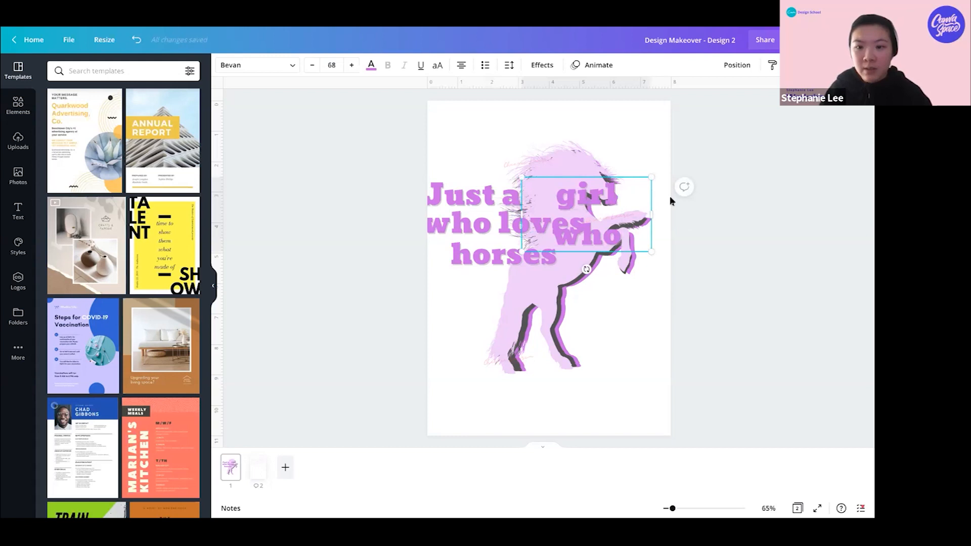
pyautogui.moveTo(654, 217); pyautogui.dragTo(693, 217)
# Try rewording the second line as "loves horses" and widening its box to keep it on one line
pyautogui.click(501, 219)
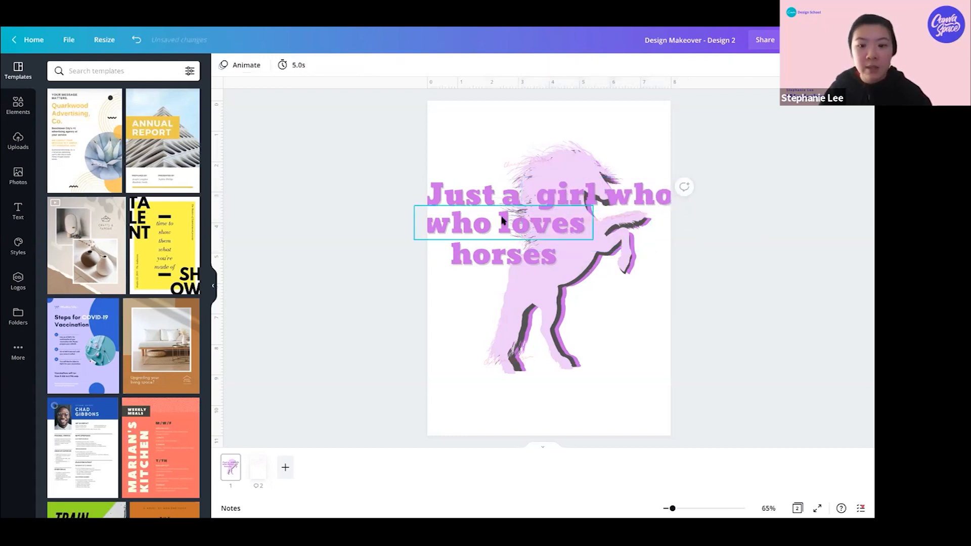
pyautogui.moveTo(406, 212); pyautogui.dragTo(495, 220)
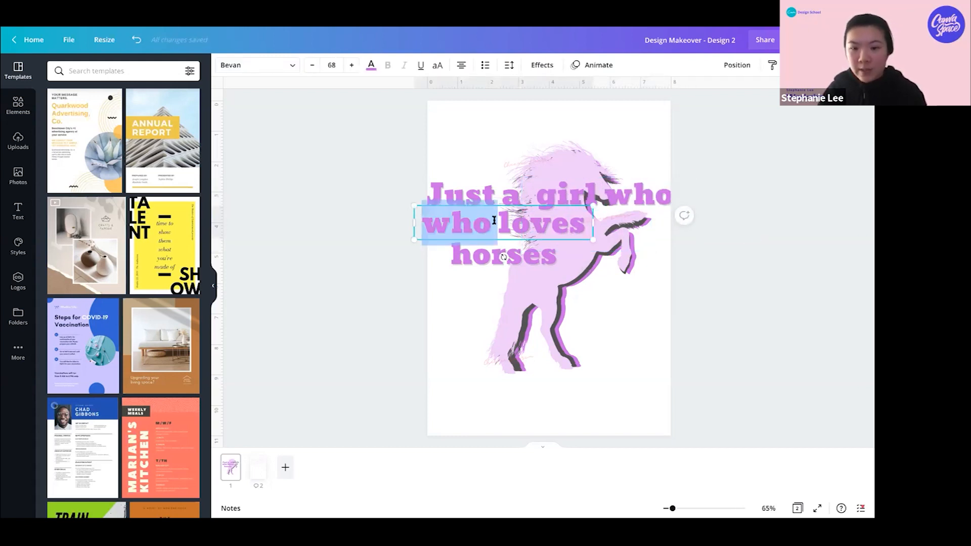
pyautogui.press('BackSpace')
pyautogui.write('horses')
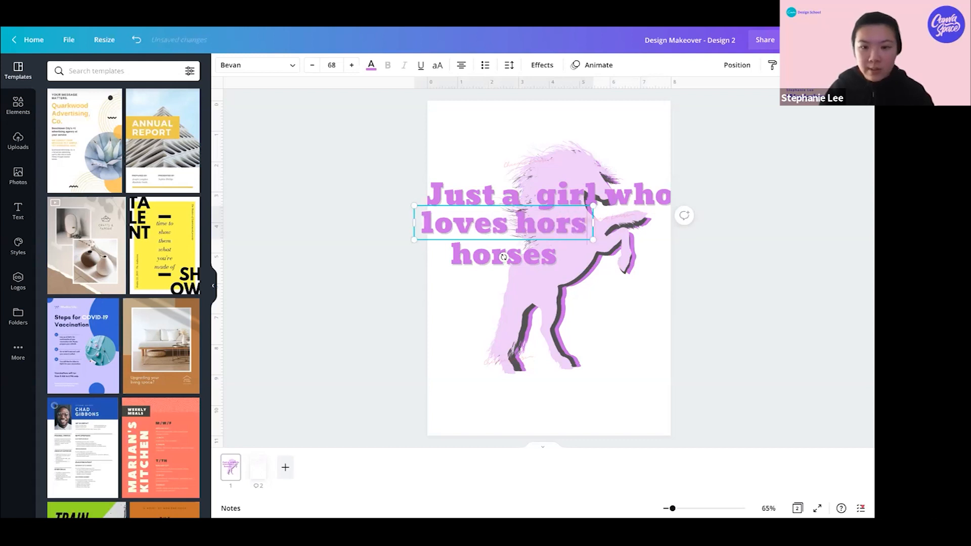
pyautogui.moveTo(596, 243); pyautogui.dragTo(672, 258)
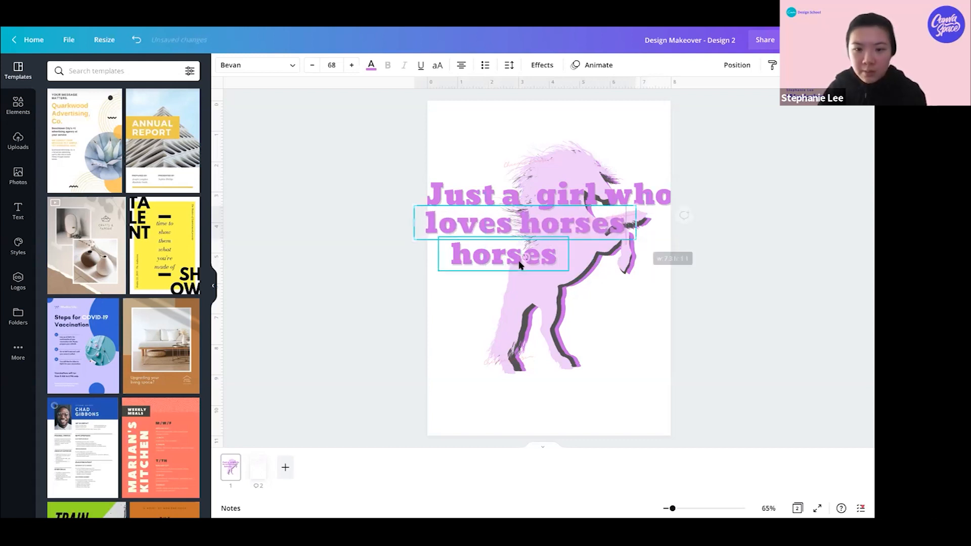
pyautogui.press('Escape')
pyautogui.hotkey('ctrl', 'z')
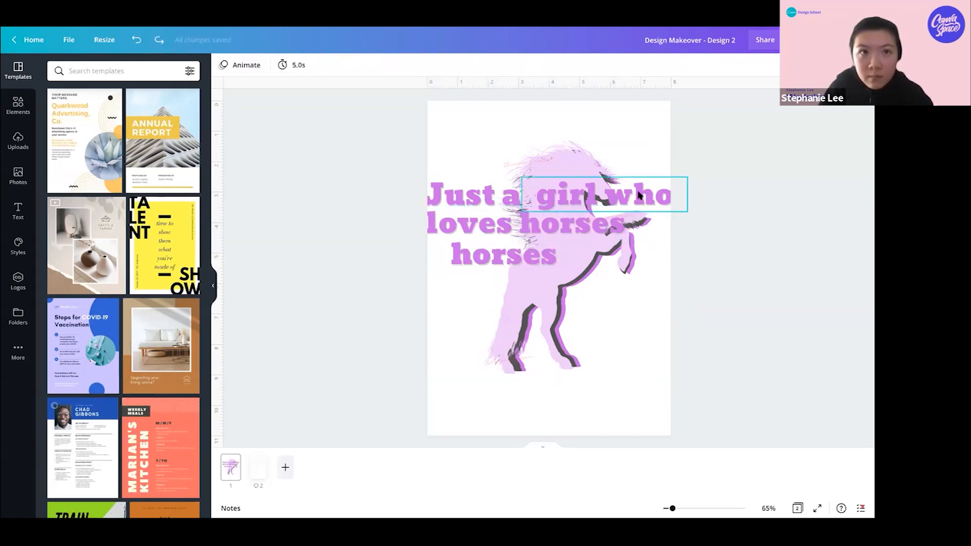
# Try shifting the "loves horses" and "horses" lines lower on the page, and undo the two-line rewording
pyautogui.click(420, 223)
pyautogui.keyDown('shift'); pyautogui.click(503, 260); pyautogui.keyUp('shift')
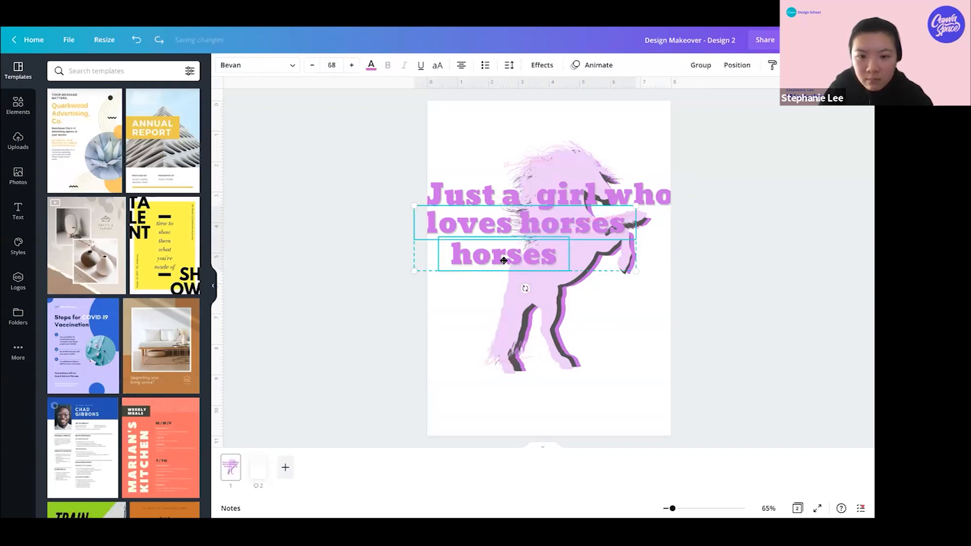
pyautogui.moveTo(503, 260); pyautogui.dragTo(504, 296)
pyautogui.click(608, 193)
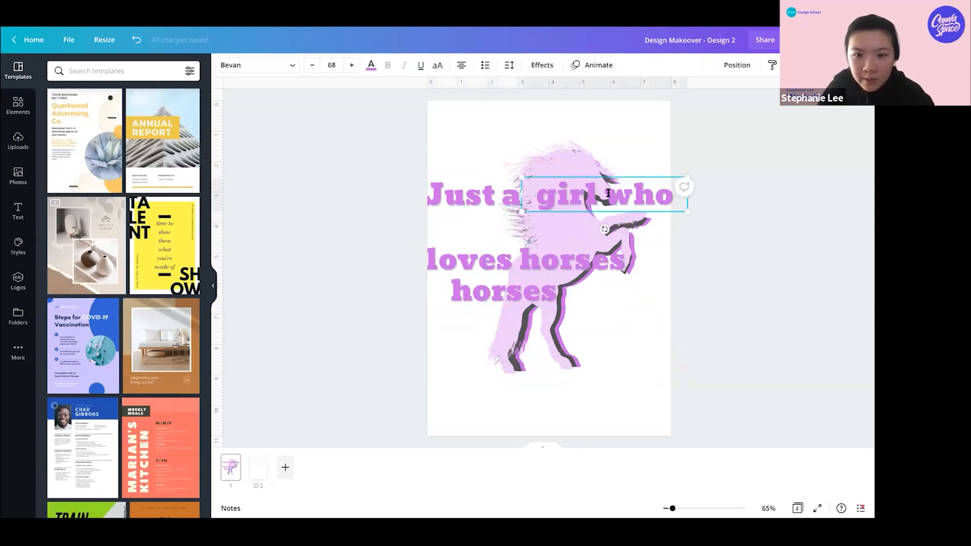
pyautogui.moveTo(688, 209); pyautogui.dragTo(688, 212)
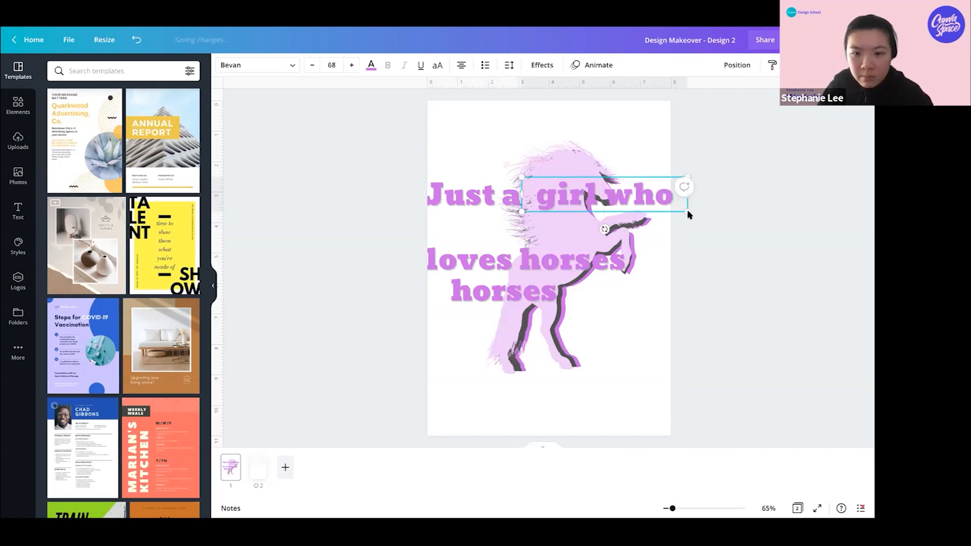
pyautogui.click(738, 227)
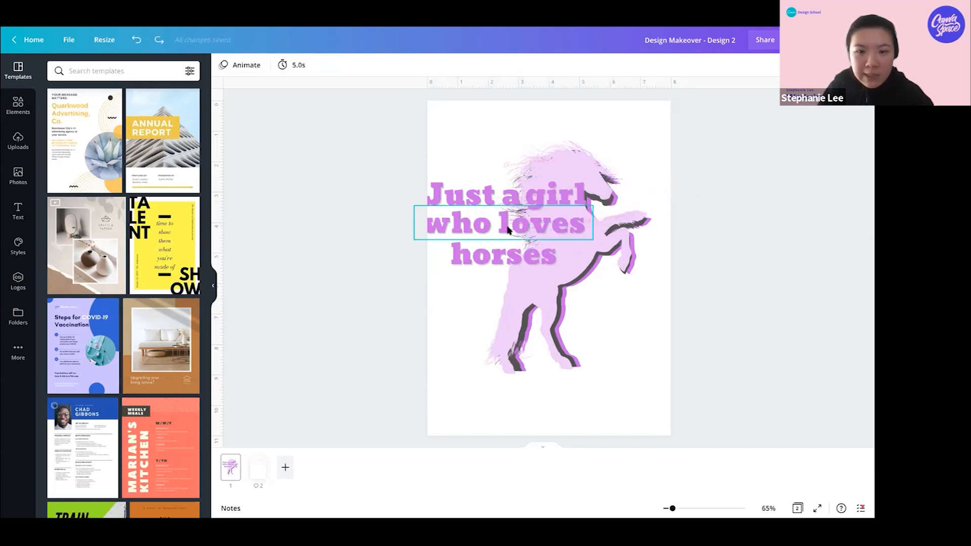
# Lower the "who loves" line slightly to even the line spacing and shift the whole text block a little right
pyautogui.click(505, 226)
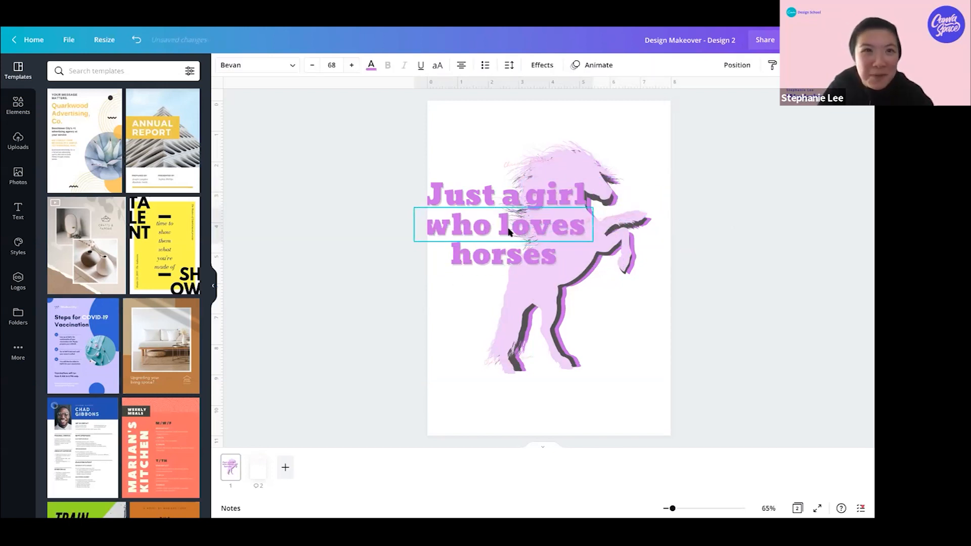
pyautogui.keyDown('shift'); pyautogui.click(504, 258); pyautogui.keyUp('shift')
pyautogui.keyDown('shift'); pyautogui.click(490, 193); pyautogui.keyUp('shift')
pyautogui.click(614, 135)
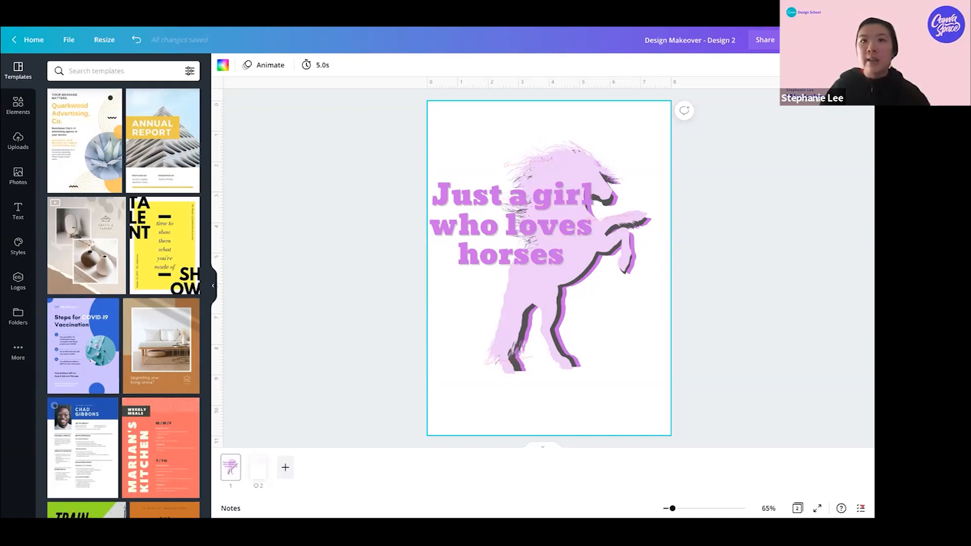
# Scale the horse layers down together and place them to the right of the text
pyautogui.moveTo(592, 304); pyautogui.dragTo(550, 281)
pyautogui.hotkey('ctrl', 'z')
pyautogui.moveTo(710, 334); pyautogui.dragTo(509, 388)
pyautogui.moveTo(676, 301); pyautogui.dragTo(542, 293)
pyautogui.moveTo(616, 169); pyautogui.dragTo(620, 175)
pyautogui.click(733, 154)
# Delete the leftover scribble-textured elements around the horse
pyautogui.click(616, 221)
pyautogui.press('Delete')
pyautogui.click(529, 160)
pyautogui.press('Delete')
pyautogui.click(527, 360)
pyautogui.press('Delete')
pyautogui.click(522, 332)
pyautogui.press('Delete')
# Move all the text and horse layers together towards the top of the page
pyautogui.hotkey('ctrl', 'a')
pyautogui.moveTo(517, 178); pyautogui.dragTo(512, 155)
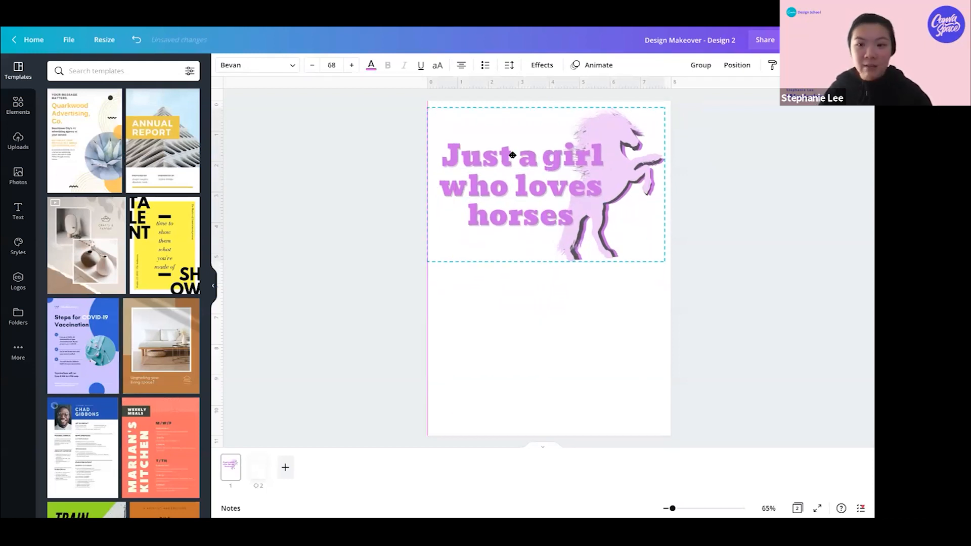
pyautogui.click(705, 232)
# Shift the pale pink horse layer left to uncover the layers behind it
pyautogui.click(661, 171)
pyautogui.moveTo(661, 171); pyautogui.dragTo(668, 185)
pyautogui.hotkey('ctrl', 'z')
pyautogui.hotkey('shift', 'Left')
pyautogui.hotkey('shift', 'Left')
pyautogui.hotkey('shift', 'Left')
pyautogui.hotkey('shift', 'Left')
pyautogui.hotkey('shift', 'Left')
pyautogui.hotkey('shift', 'Left')
pyautogui.hotkey('shift', 'Left')
pyautogui.hotkey('shift', 'Left')
pyautogui.hotkey('shift', 'Left')
pyautogui.hotkey('shift', 'Left')
pyautogui.hotkey('shift', 'Left')
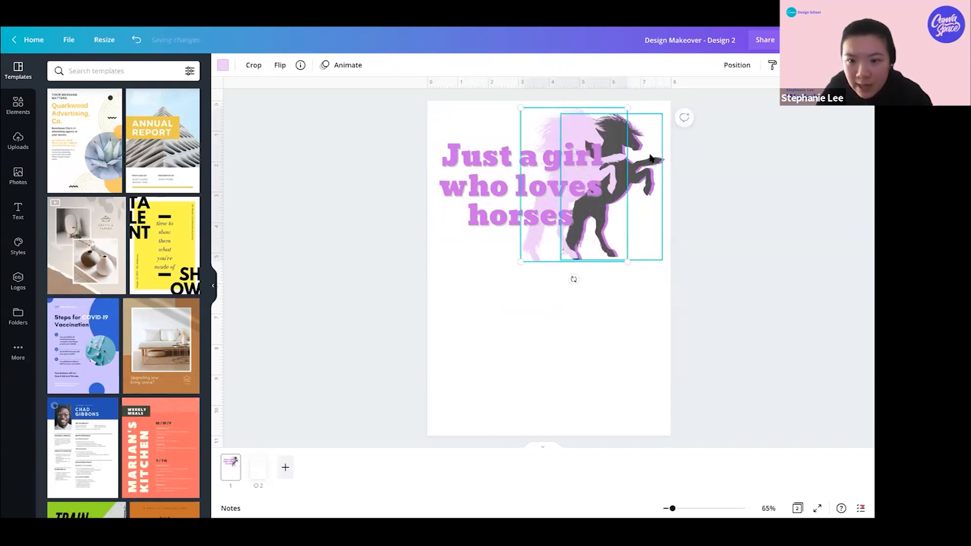
# Delete the dark grey horse layer and place the pale pink horse back over the purple one, slightly offset
pyautogui.click(650, 158)
pyautogui.moveTo(651, 159); pyautogui.dragTo(627, 159)
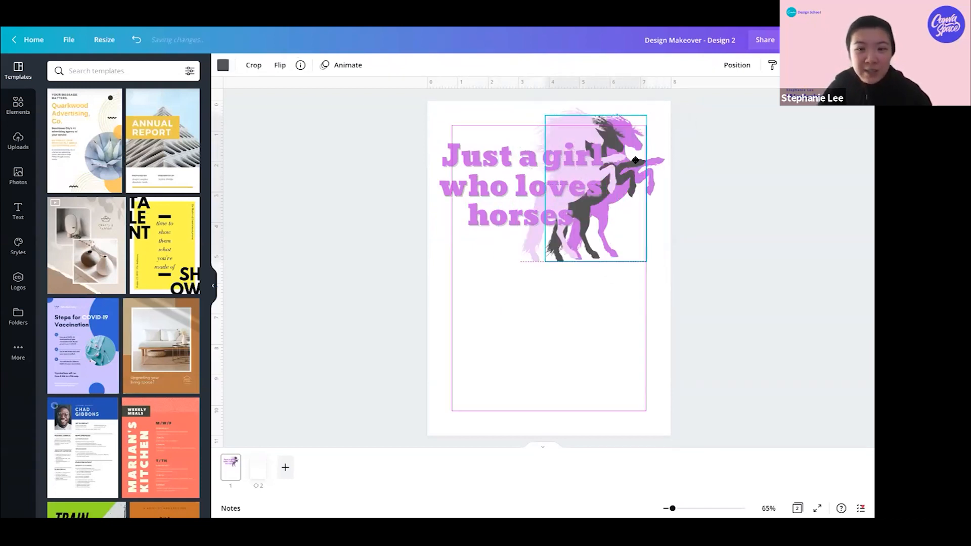
pyautogui.press('Delete')
pyautogui.moveTo(574, 126); pyautogui.dragTo(610, 126)
pyautogui.click(802, 163)
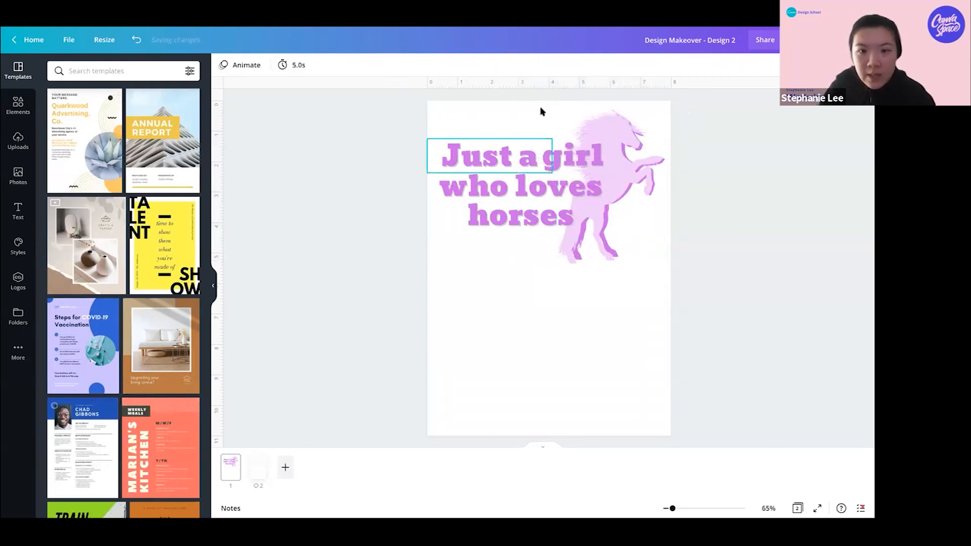
pyautogui.click(538, 154)
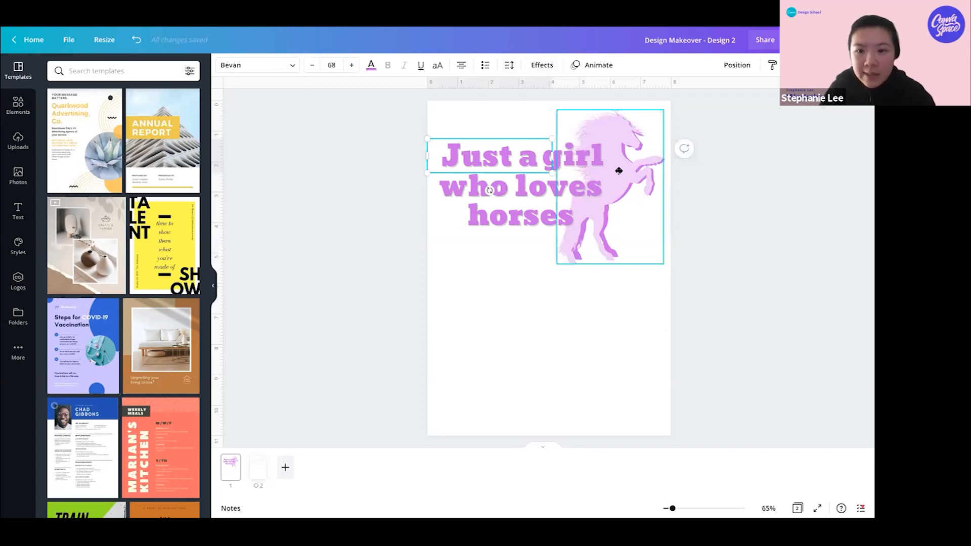
pyautogui.moveTo(618, 174); pyautogui.dragTo(621, 170)
# Set the text shadow colour of "Just a" to the light pink document colour
pyautogui.click(438, 156)
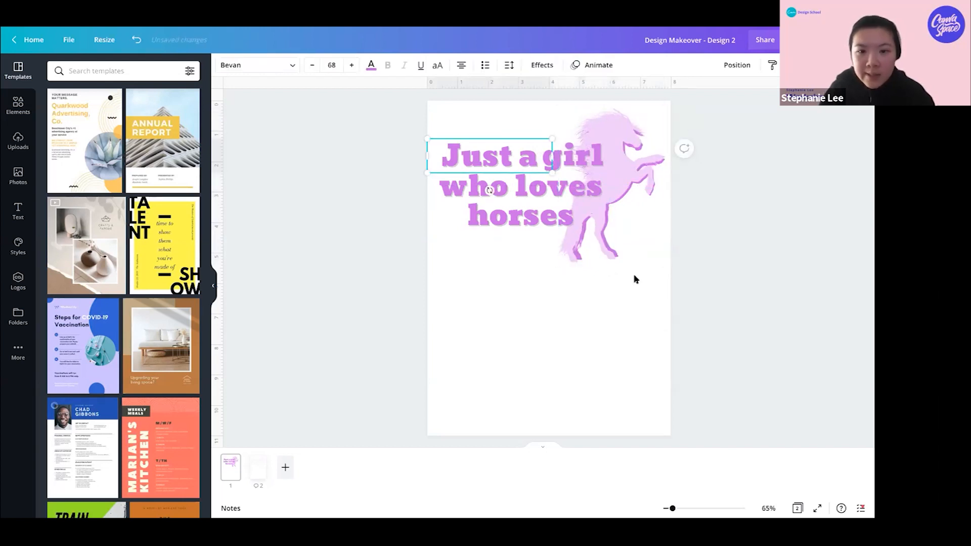
pyautogui.click(687, 509)
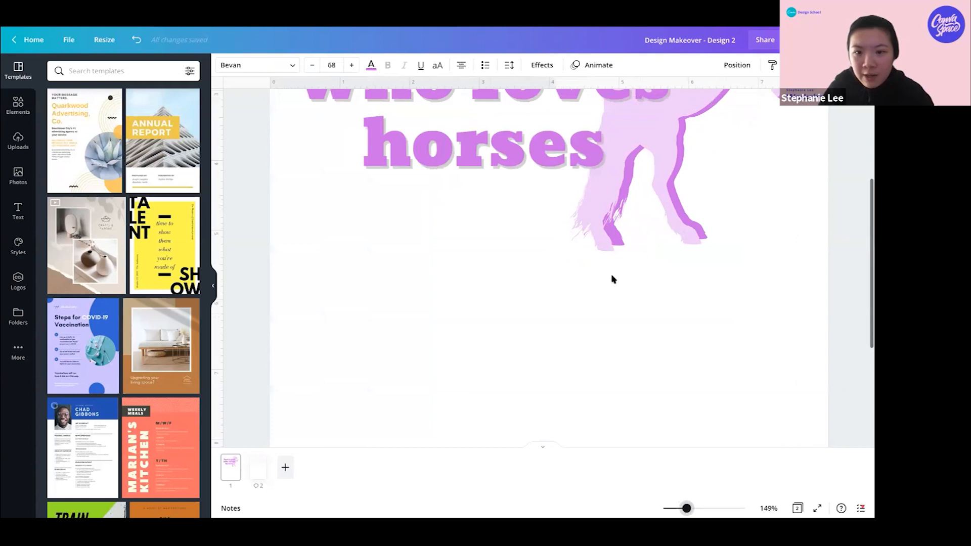
pyautogui.scroll(2, 610, 278)
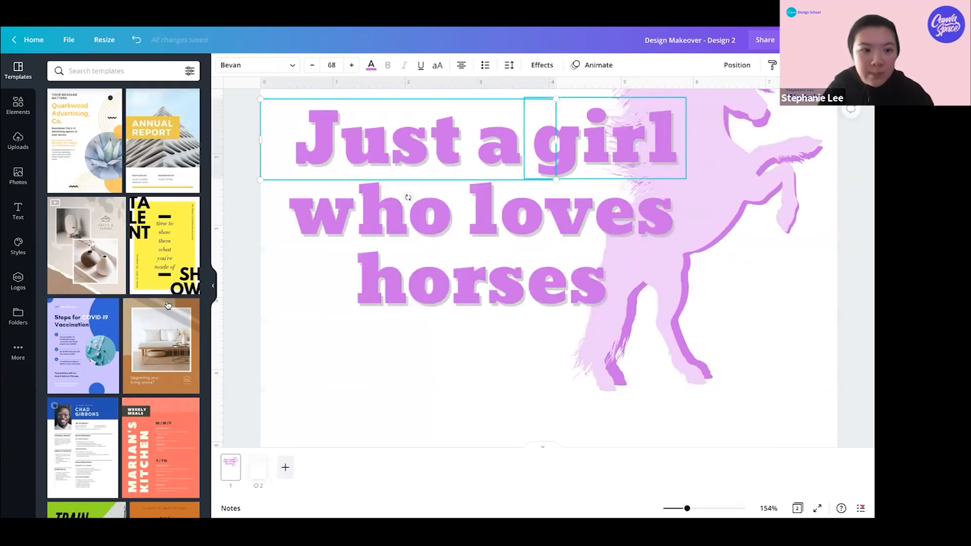
pyautogui.click(191, 287)
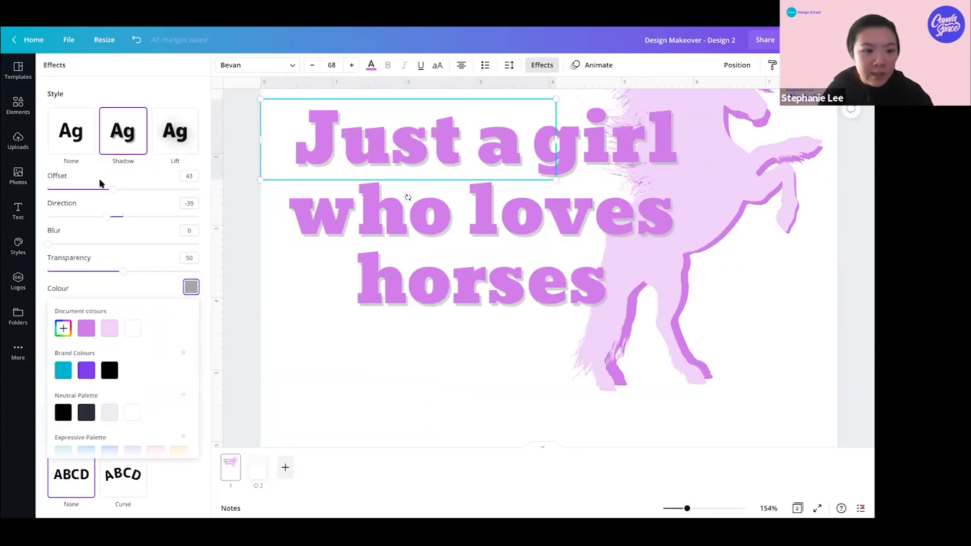
pyautogui.click(109, 329)
pyautogui.click(718, 94)
# Set the text shadow colour of "girl" to the light pink document colour
pyautogui.click(553, 144)
pyautogui.click(547, 67)
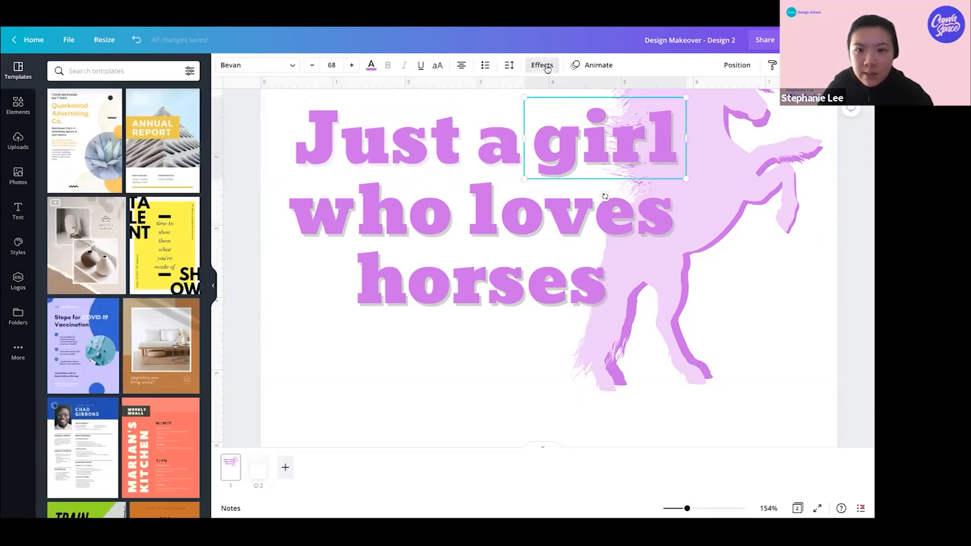
pyautogui.click(191, 287)
pyautogui.click(109, 328)
# Set the text shadow colour of "who loves" and "horses" to the light pink document colour
pyautogui.click(413, 168)
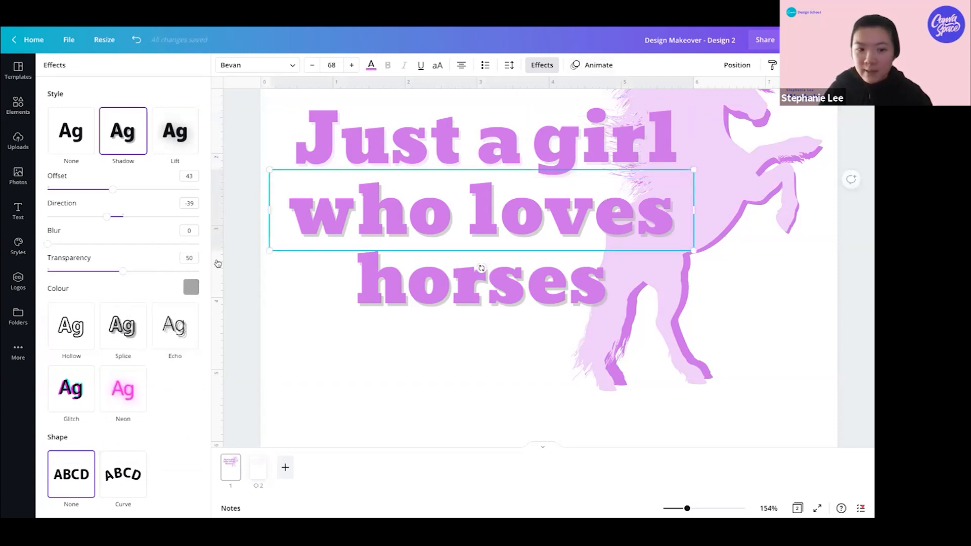
pyautogui.click(192, 283)
pyautogui.click(108, 329)
pyautogui.click(372, 284)
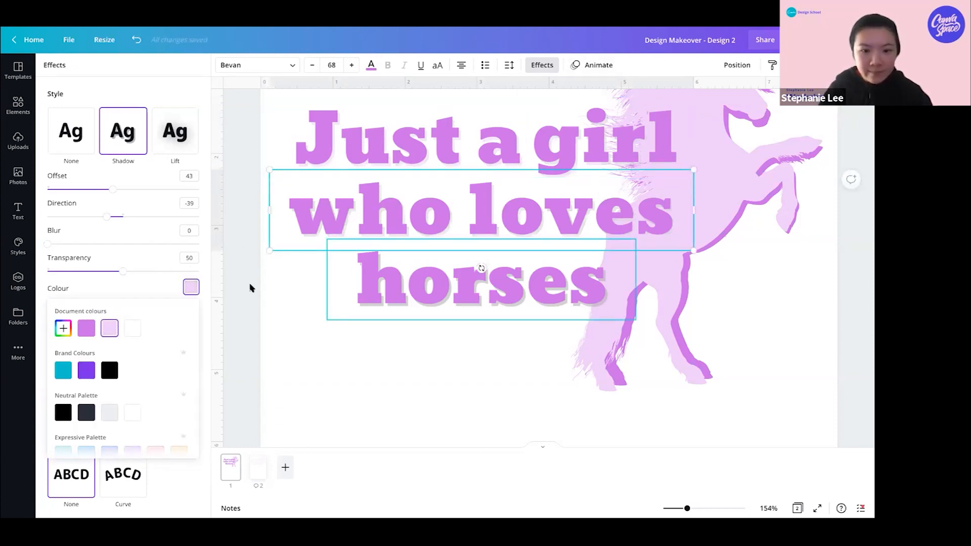
pyautogui.click(191, 287)
pyautogui.click(108, 328)
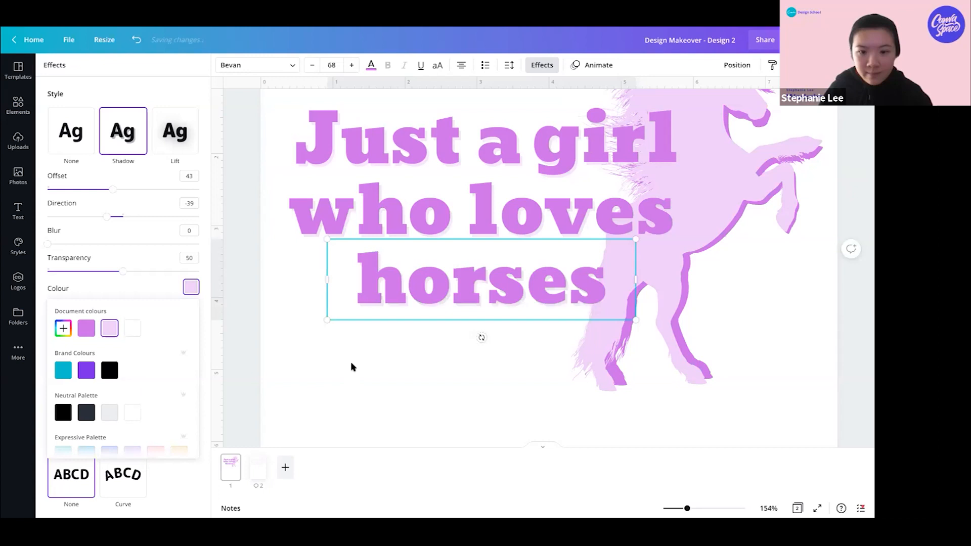
pyautogui.click(749, 427)
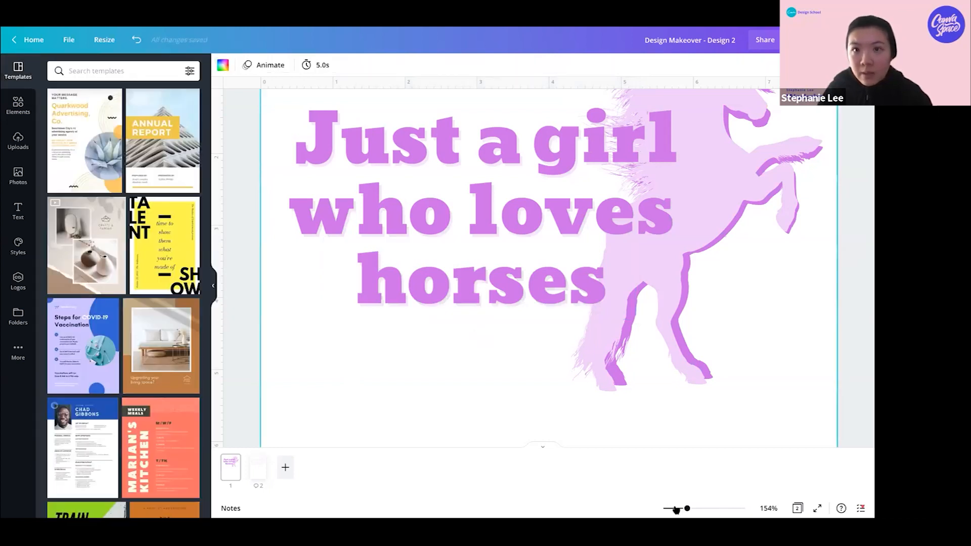
pyautogui.click(676, 509)
pyautogui.click(729, 325)
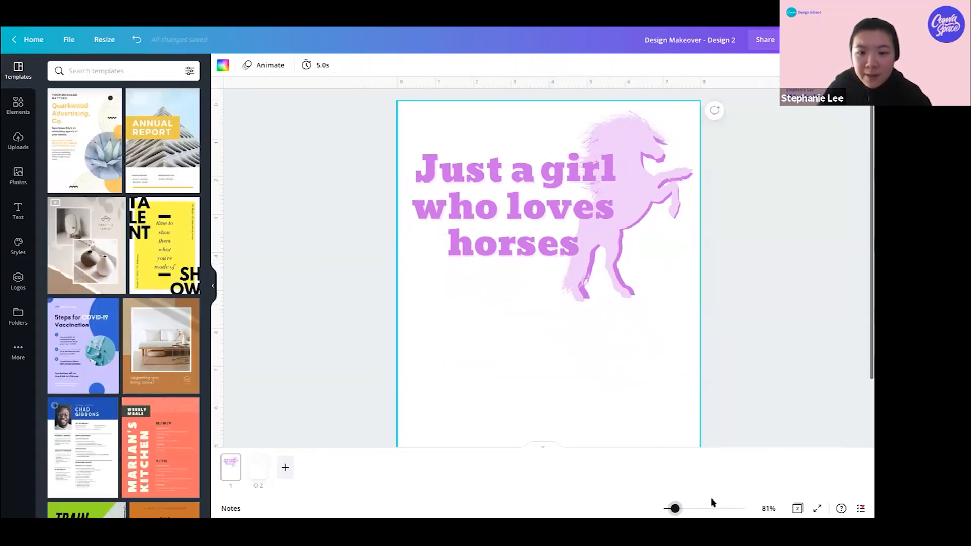
# Review the finished horse design, and advance the presentation through its before-and-after comparison to the T-shirt mockups
pyautogui.click(673, 509)
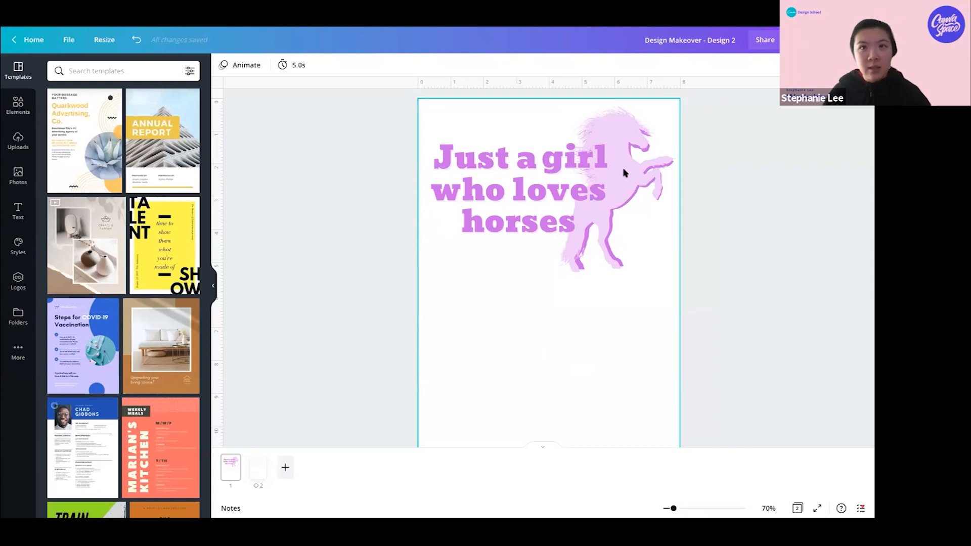
pyautogui.scroll(-1, 537, 282)
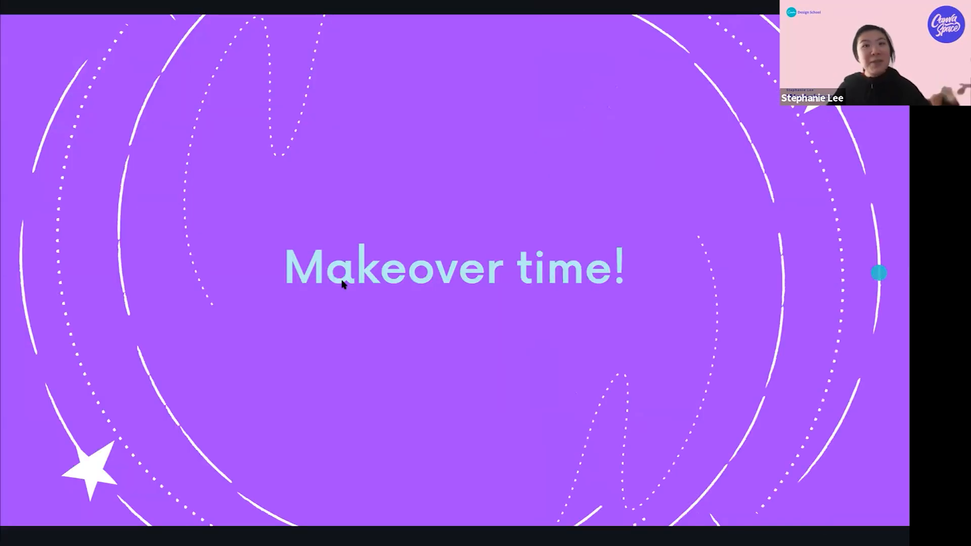
pyautogui.press('Right')
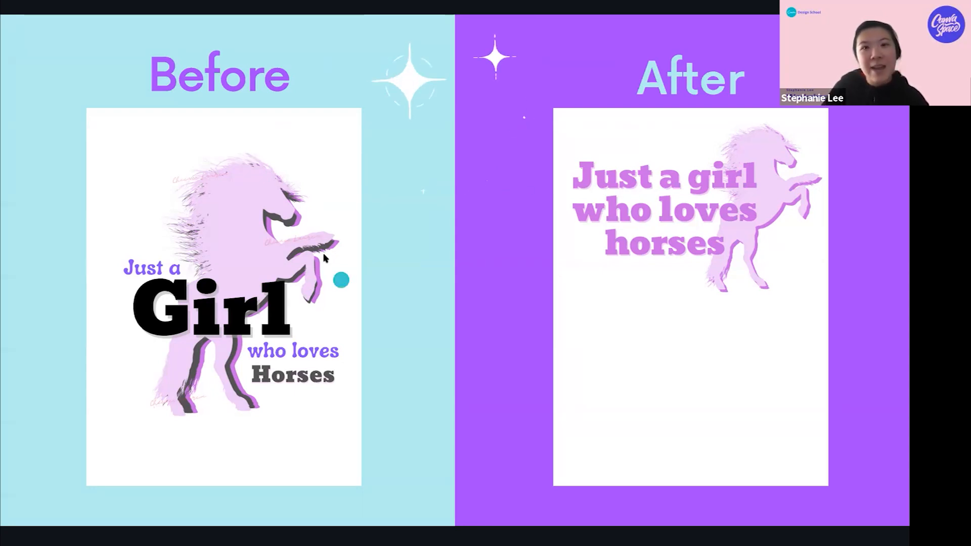
pyautogui.click(856, 294)
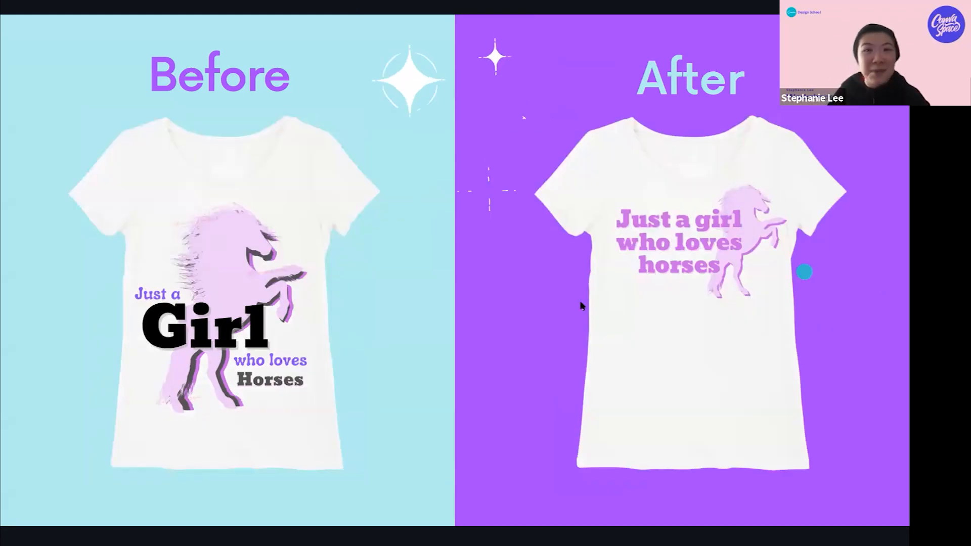
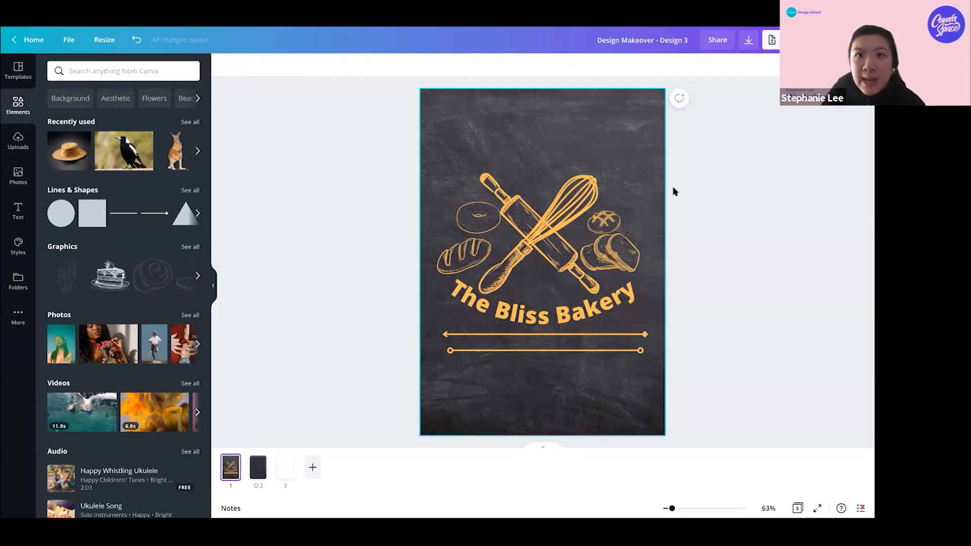
# Move the doughnut and the sliced bread outward from the crossed utensils, and delete both
pyautogui.click(573, 146)
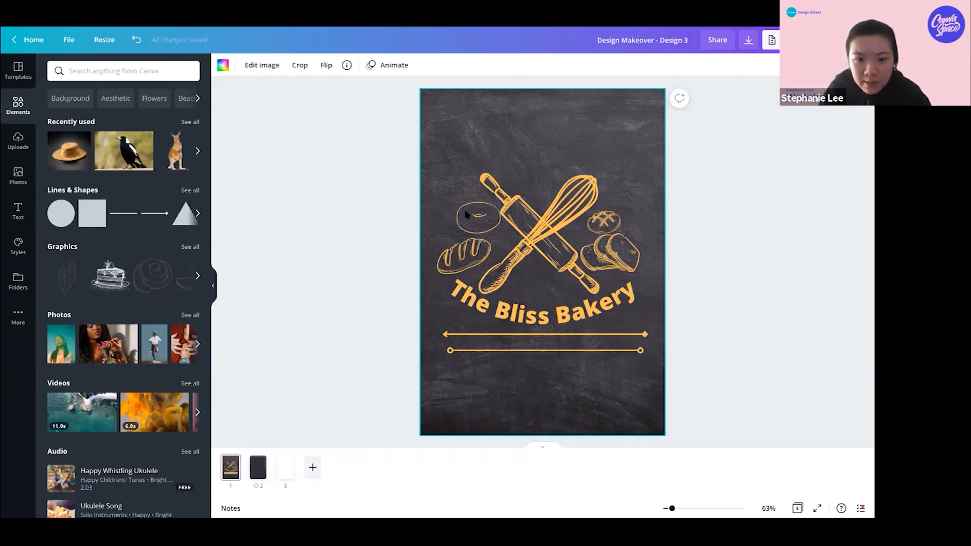
pyautogui.moveTo(467, 218); pyautogui.dragTo(443, 208)
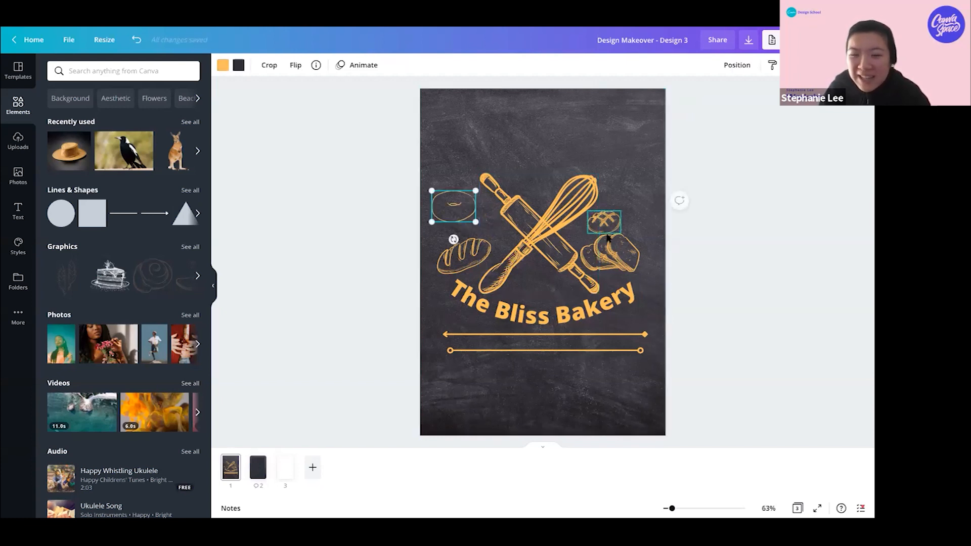
pyautogui.moveTo(631, 250); pyautogui.dragTo(650, 252)
pyautogui.press('Delete')
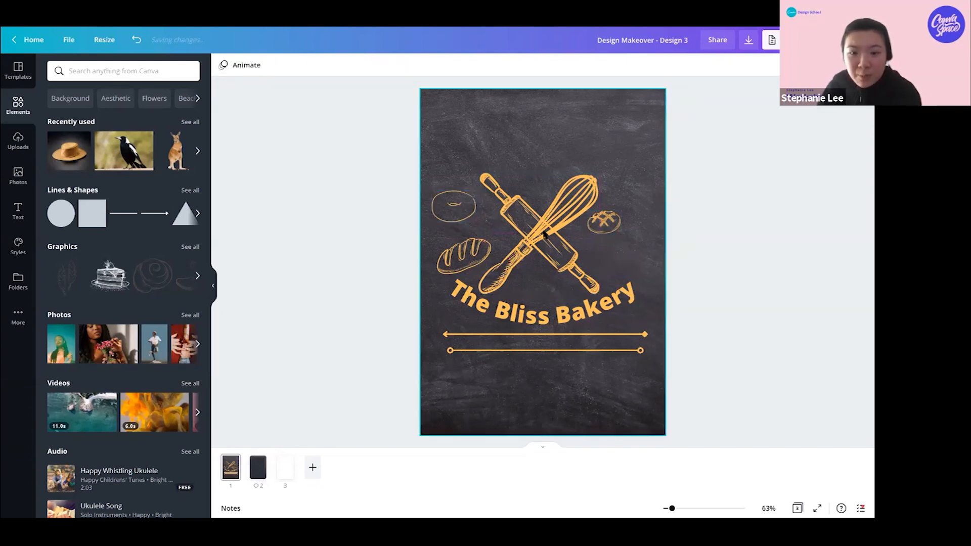
pyautogui.click(434, 203)
pyautogui.press('Delete')
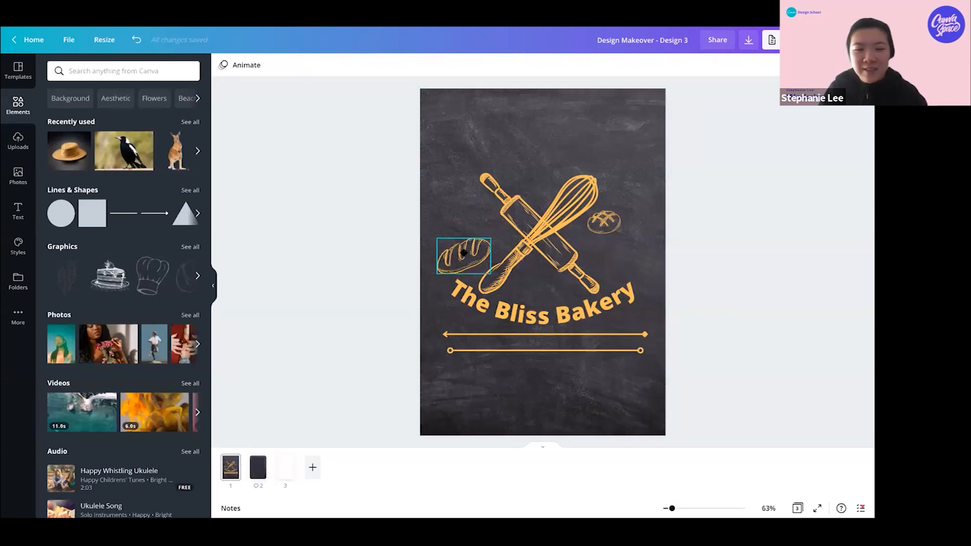
# Try shrinking the loaf and placing it level with the round bun on either side of the crossed utensils
pyautogui.moveTo(464, 253); pyautogui.dragTo(469, 232)
pyautogui.moveTo(611, 225); pyautogui.dragTo(623, 236)
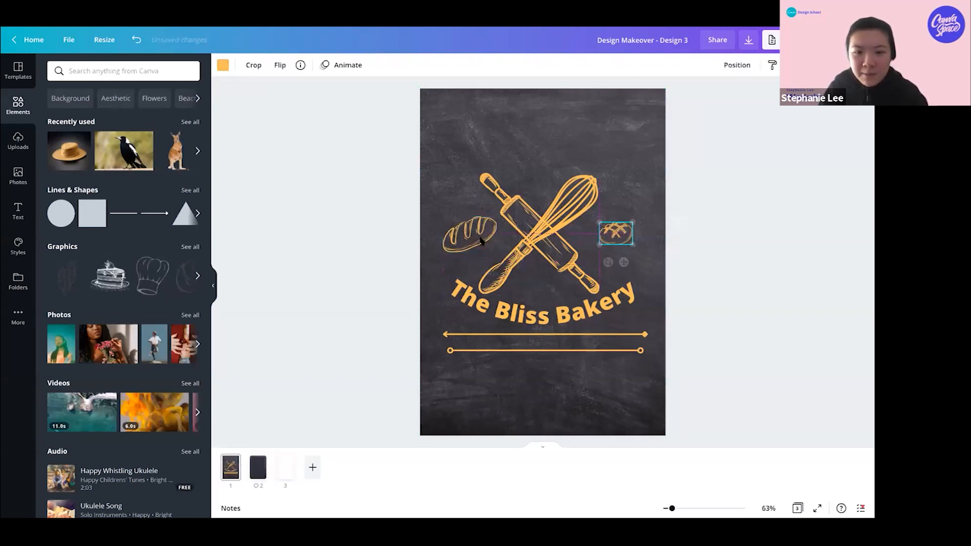
pyautogui.click(494, 248)
pyautogui.moveTo(497, 252); pyautogui.dragTo(478, 239)
pyautogui.click(621, 236)
pyautogui.moveTo(599, 245); pyautogui.dragTo(623, 232)
pyautogui.click(678, 191)
pyautogui.click(641, 204)
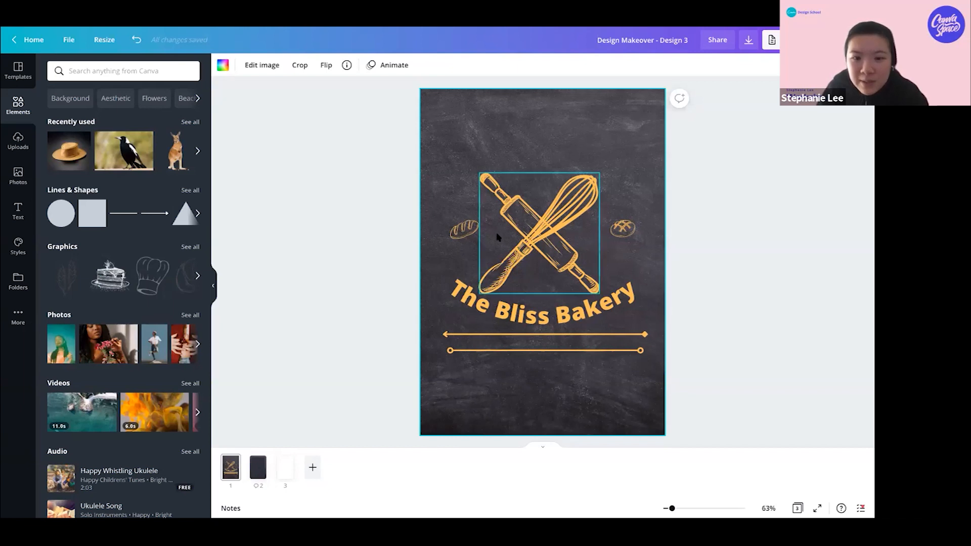
# Undo the changes to the loaf and round bun and the deletion of the doughnut and sliced bread
pyautogui.hotkey('ctrl', 'z')
pyautogui.hotkey('ctrl', 'z')
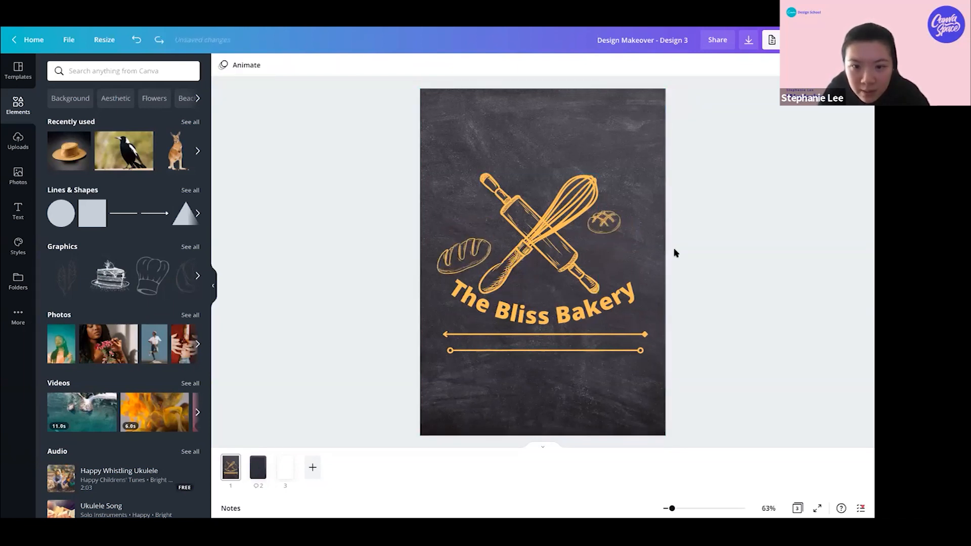
pyautogui.hotkey('ctrl', 'z')
# Move the long loaf up slightly and the round bun up and away from the whisk
pyautogui.click(472, 261)
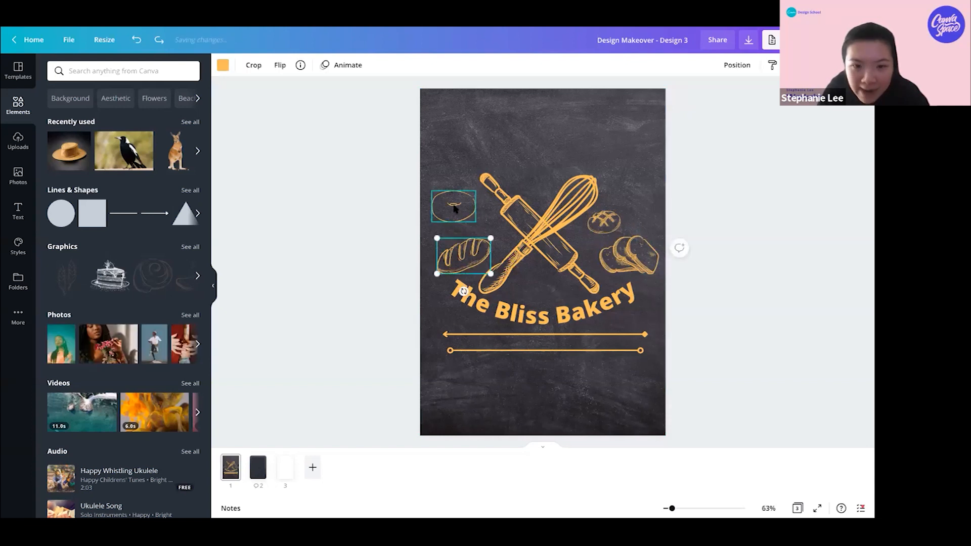
pyautogui.click(468, 215)
pyautogui.moveTo(468, 250); pyautogui.dragTo(467, 238)
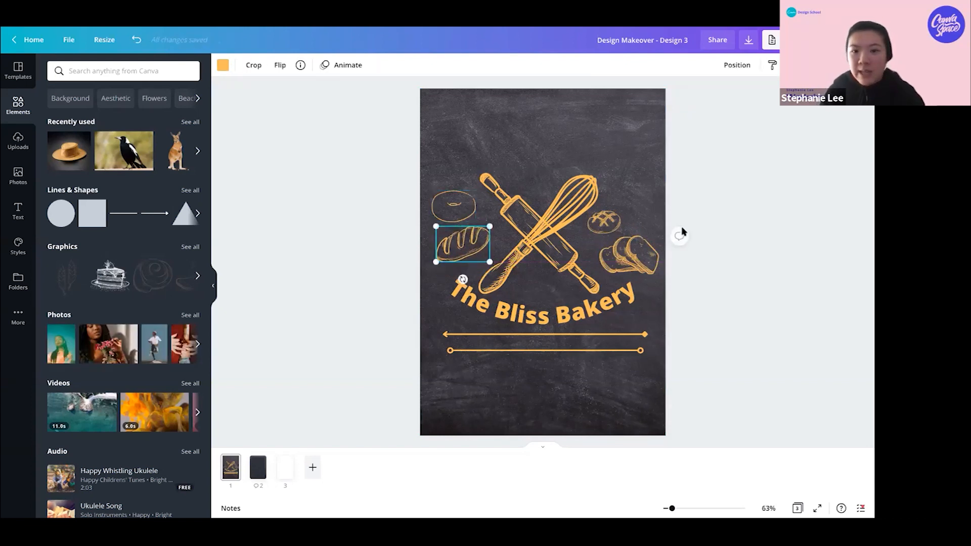
pyautogui.click(638, 251)
pyautogui.click(603, 216)
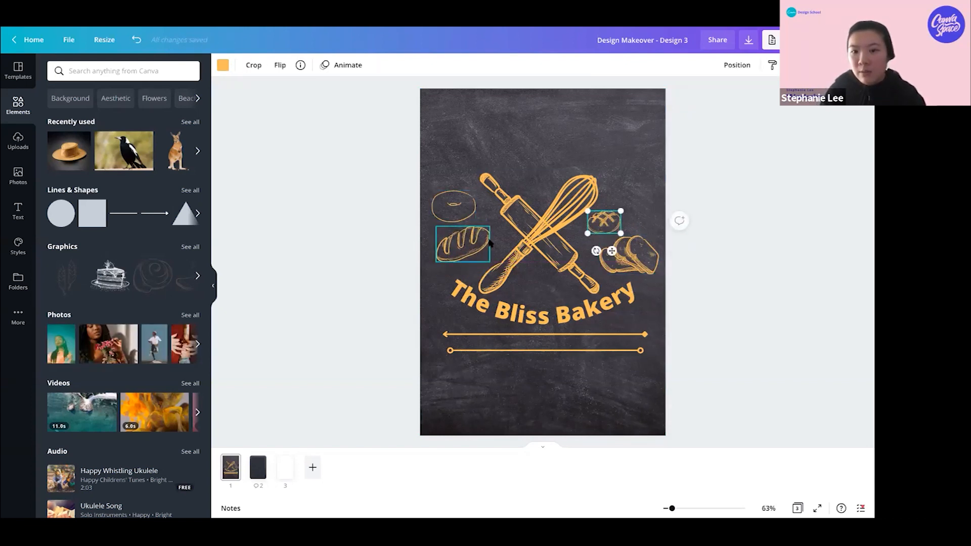
pyautogui.moveTo(609, 222); pyautogui.dragTo(621, 209)
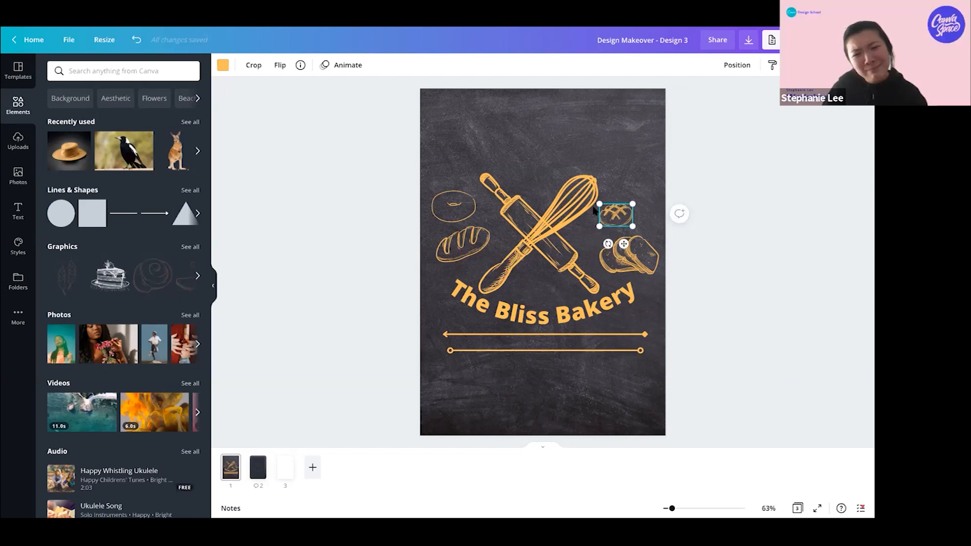
# Enlarge the round bun slightly and shrink the long loaf, repositioning both beside the crossed utensils
pyautogui.moveTo(634, 201); pyautogui.dragTo(621, 222)
pyautogui.moveTo(454, 246); pyautogui.dragTo(460, 244)
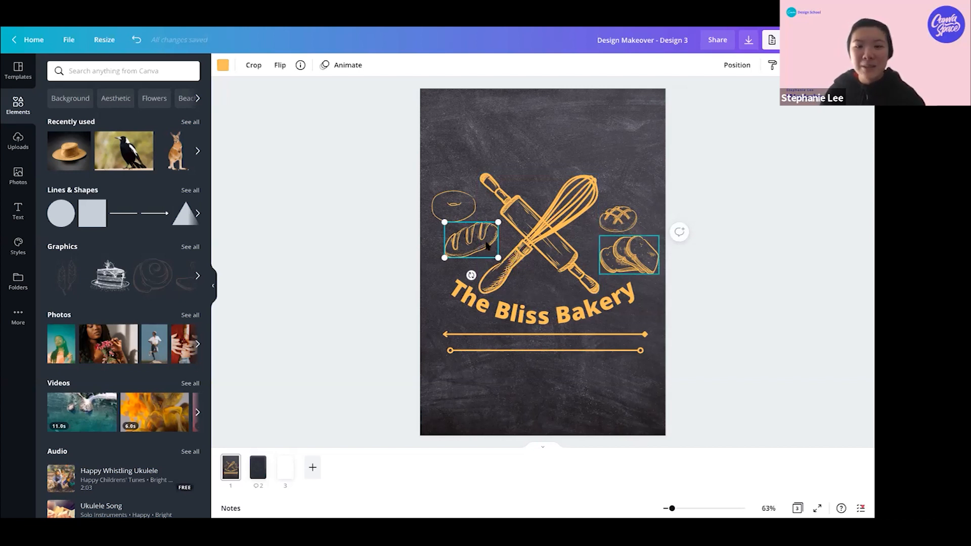
pyautogui.moveTo(498, 258); pyautogui.dragTo(482, 247)
pyautogui.moveTo(629, 230); pyautogui.dragTo(626, 222)
# Delete the sliced bread and the doughnut from the bakery design
pyautogui.click(621, 248)
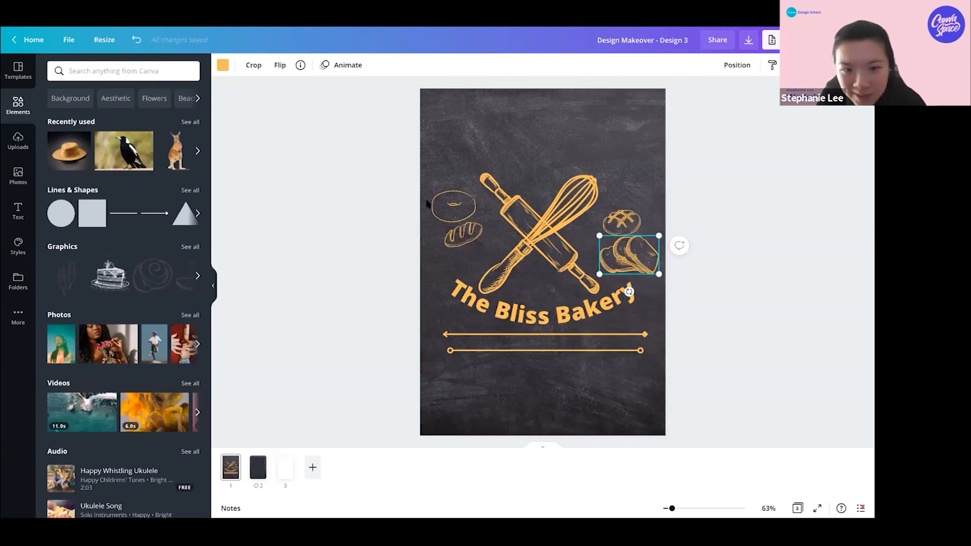
pyautogui.moveTo(448, 203); pyautogui.dragTo(452, 190)
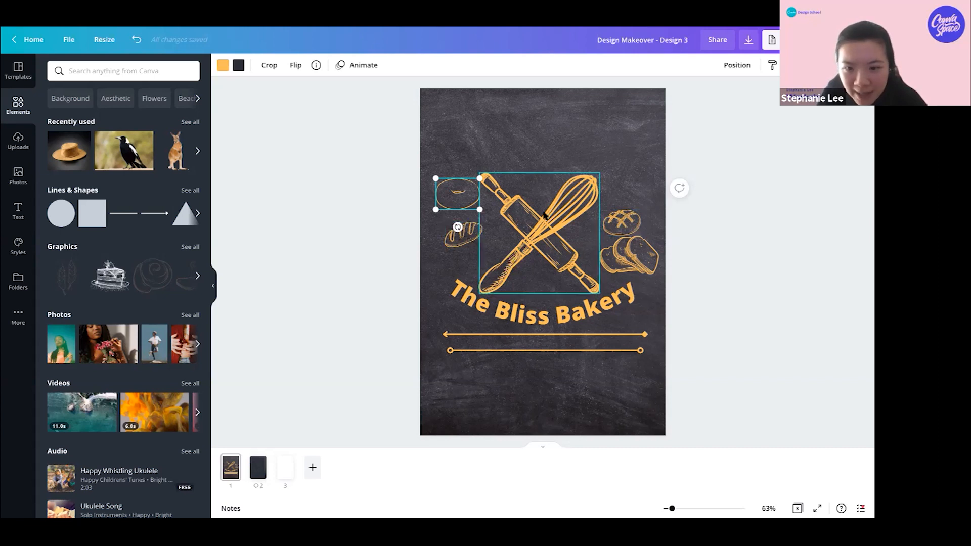
pyautogui.click(626, 253)
pyautogui.press('Delete')
pyautogui.click(460, 195)
pyautogui.press('Delete')
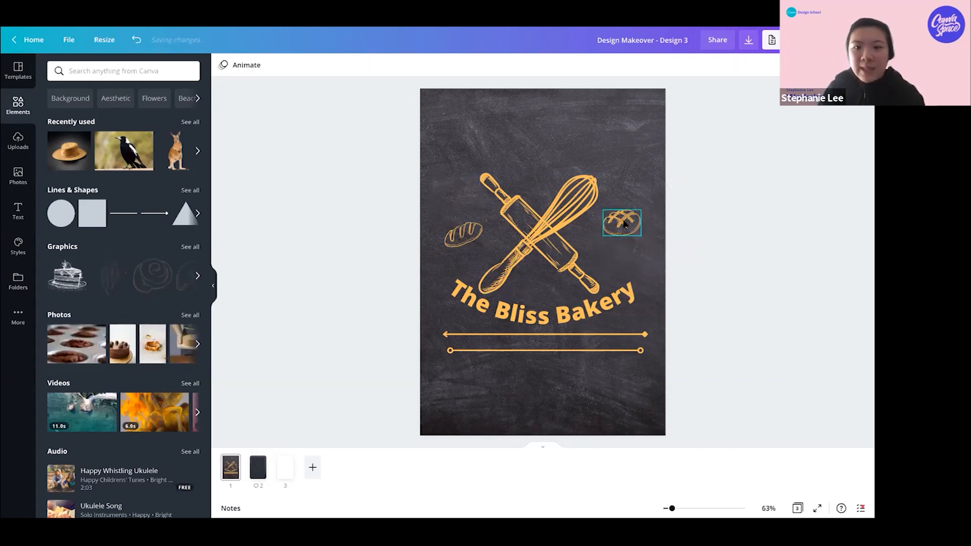
# Lower the round bun to line up with the long loaf, and make the loaf slightly smaller
pyautogui.click(622, 223)
pyautogui.moveTo(622, 236); pyautogui.dragTo(622, 242)
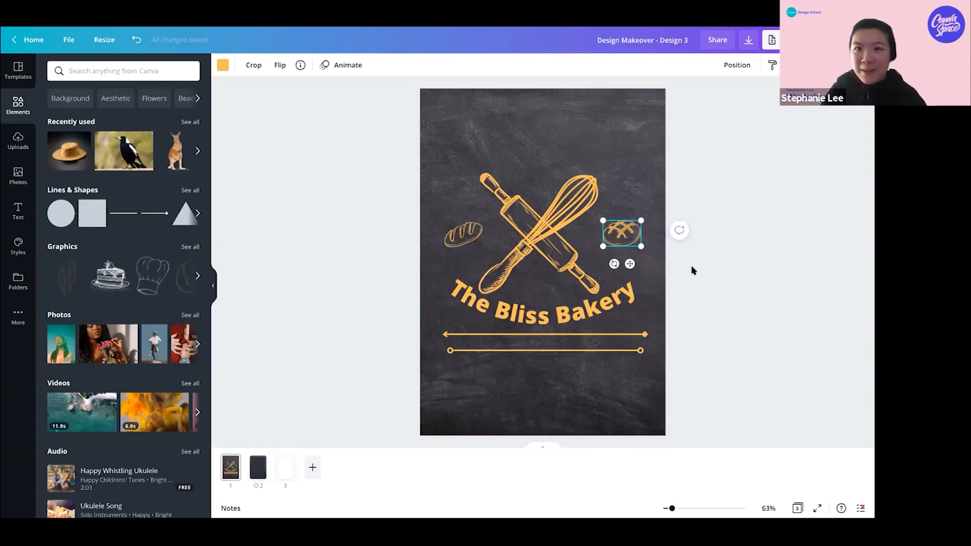
pyautogui.click(464, 236)
pyautogui.moveTo(444, 247); pyautogui.dragTo(446, 246)
pyautogui.click(622, 233)
# Shrink the rolling pin and whisk together to about half size and centre them between the loaf and the bun
pyautogui.moveTo(507, 147); pyautogui.dragTo(548, 228)
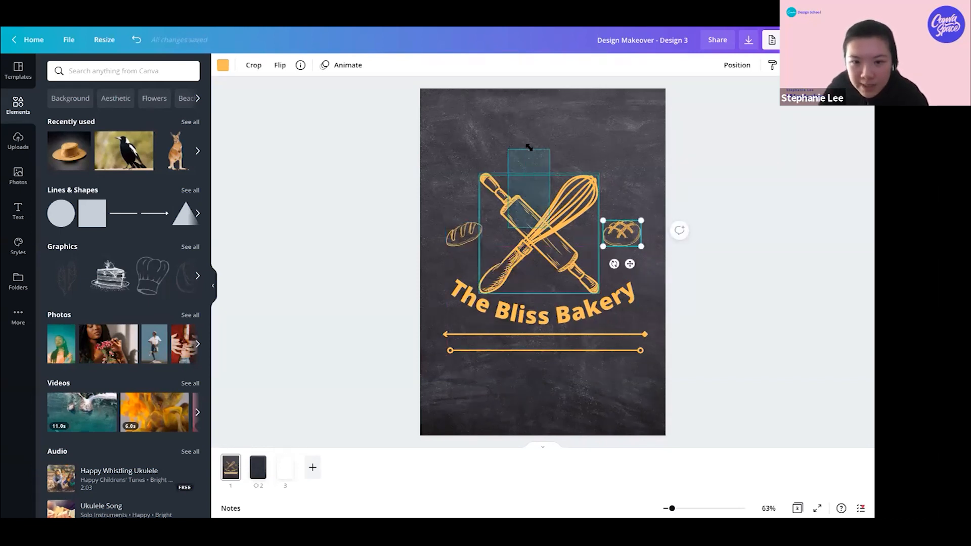
pyautogui.moveTo(479, 173); pyautogui.dragTo(541, 228)
pyautogui.moveTo(574, 196); pyautogui.dragTo(566, 220)
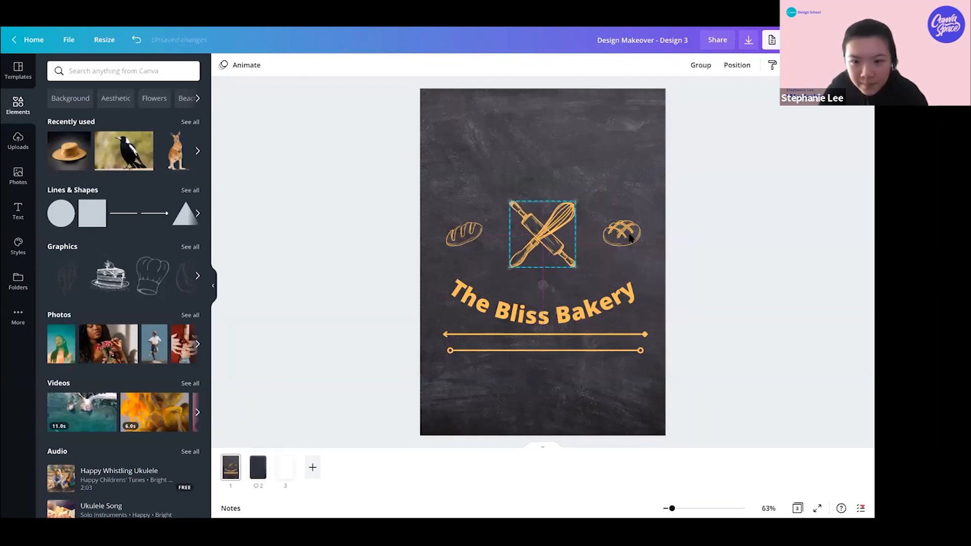
pyautogui.click(616, 233)
pyautogui.click(584, 158)
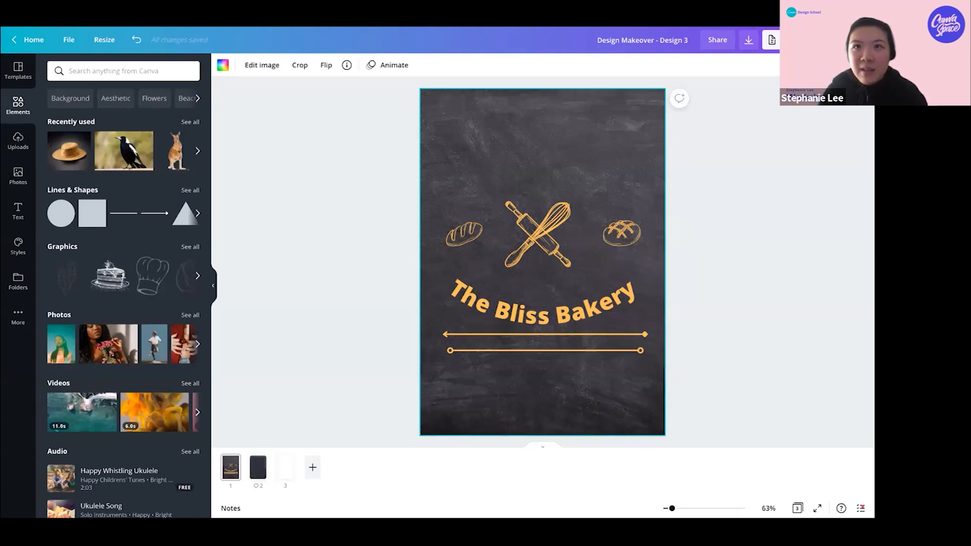
# Set the curve of the "The Bliss Bakery" text to -68
pyautogui.click(487, 315)
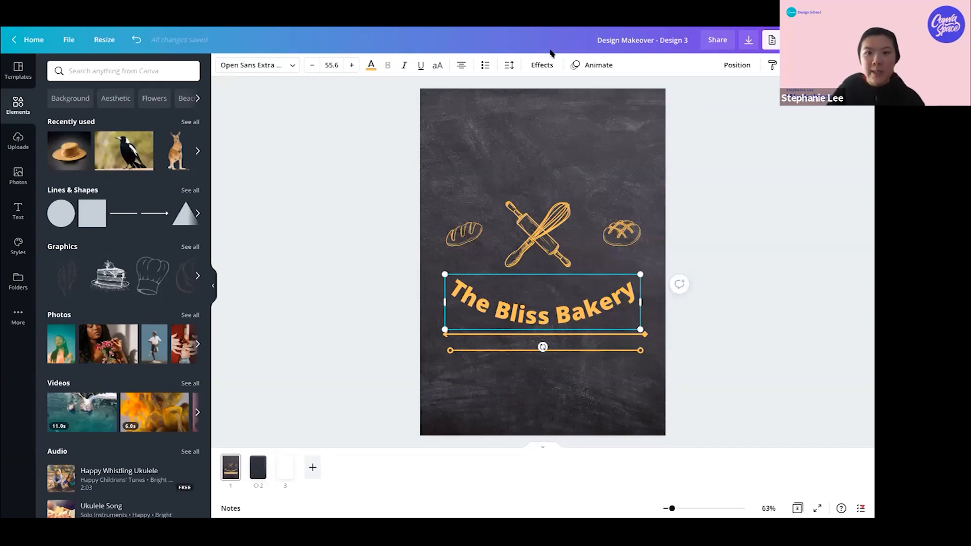
pyautogui.click(542, 64)
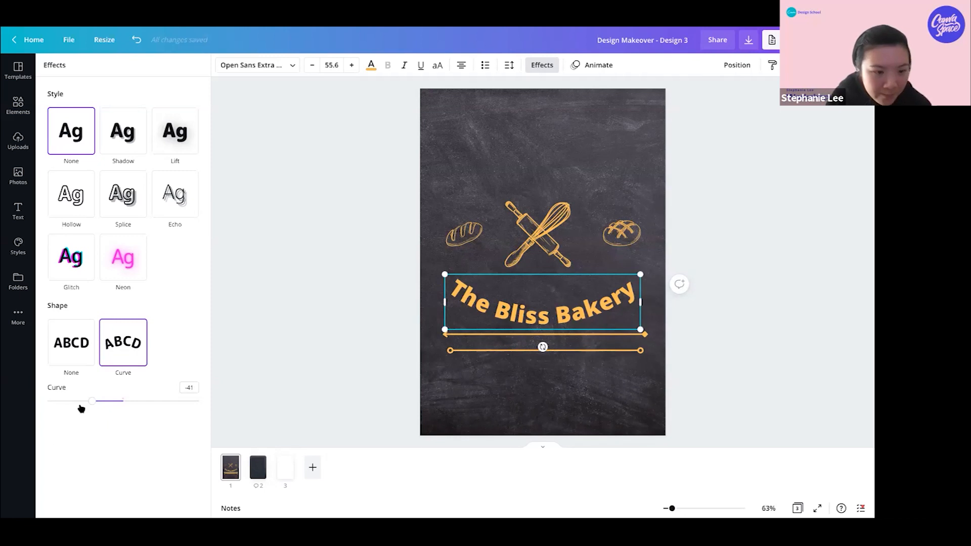
pyautogui.moveTo(92, 401); pyautogui.dragTo(71, 403)
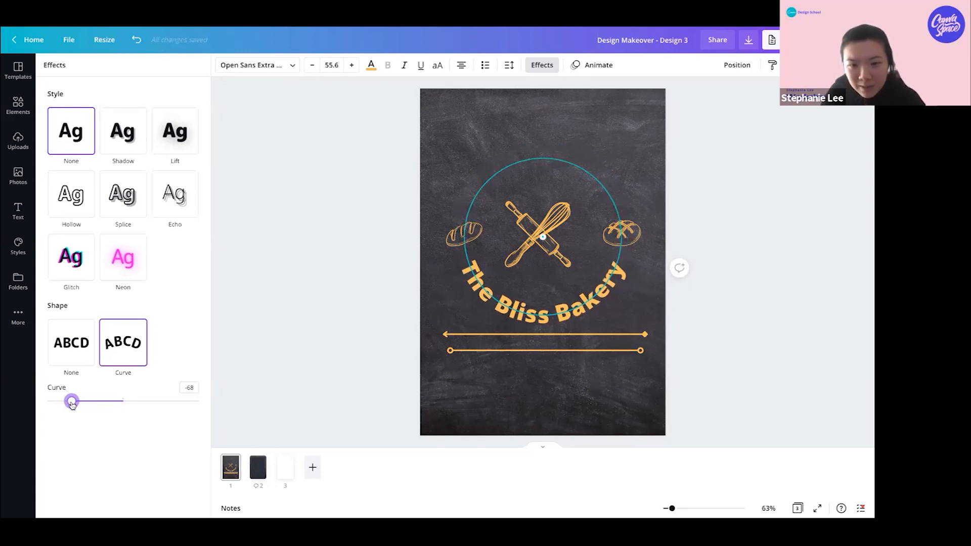
pyautogui.click(554, 164)
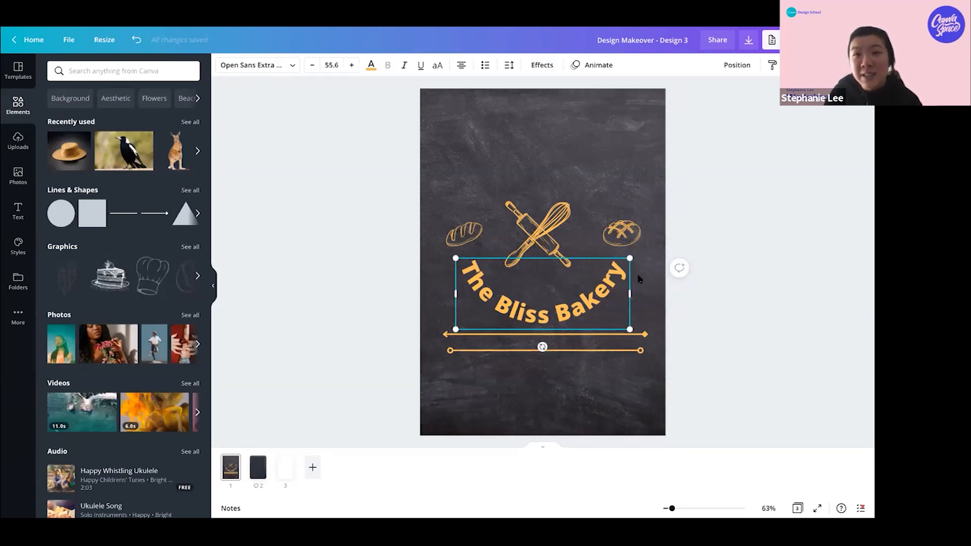
# Shrink the loaf and the round bun to small accents and place them above the ends of the curved text
pyautogui.click(461, 234)
pyautogui.moveTo(449, 244); pyautogui.dragTo(453, 241)
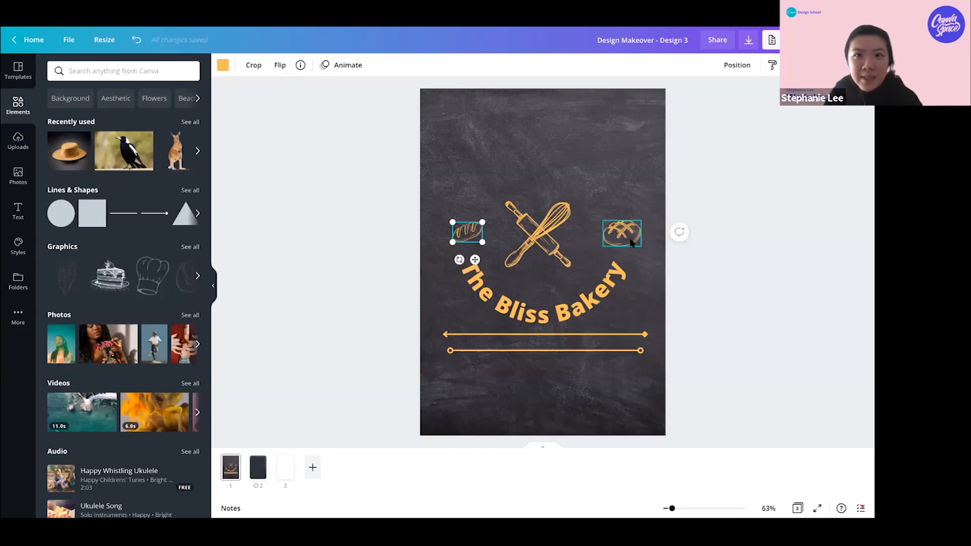
pyautogui.moveTo(638, 214); pyautogui.dragTo(628, 220)
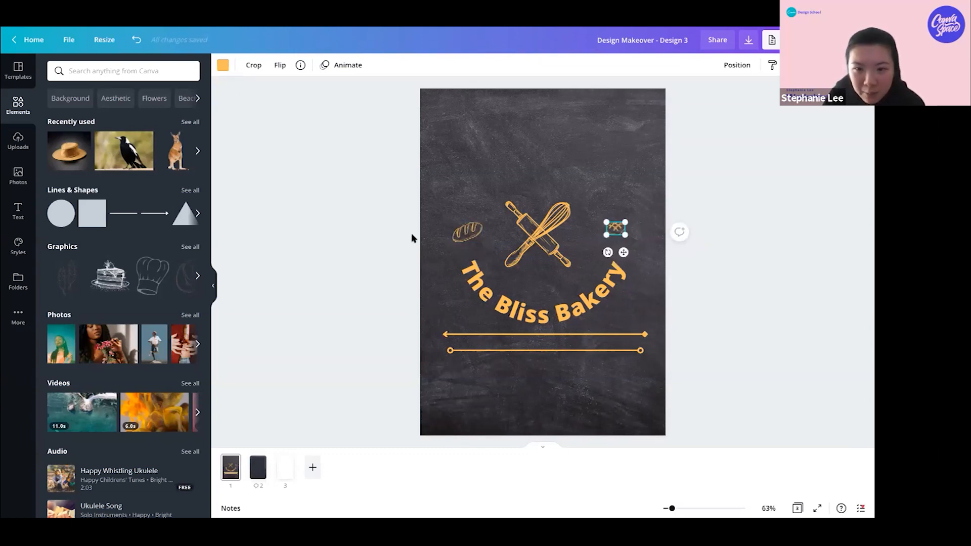
pyautogui.click(461, 238)
pyautogui.moveTo(482, 242); pyautogui.dragTo(477, 239)
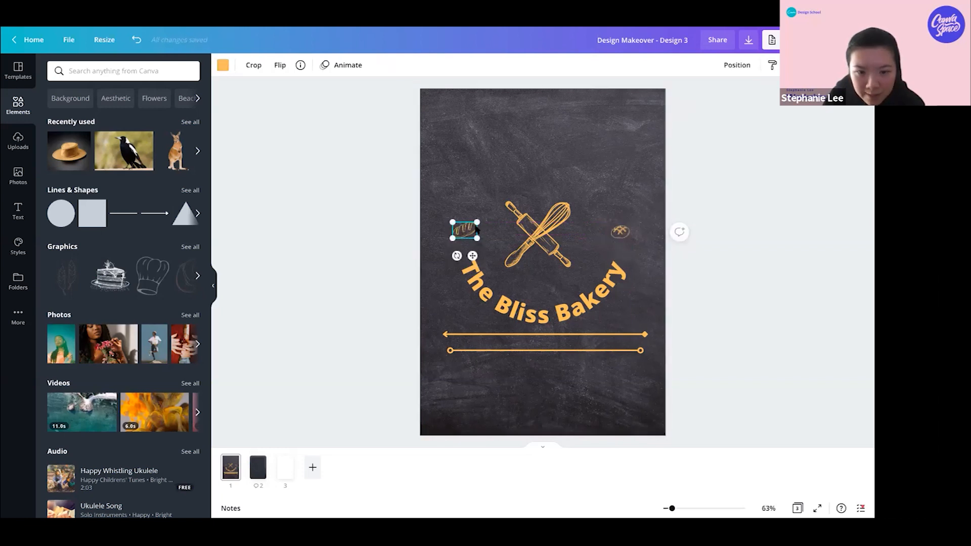
pyautogui.click(484, 244)
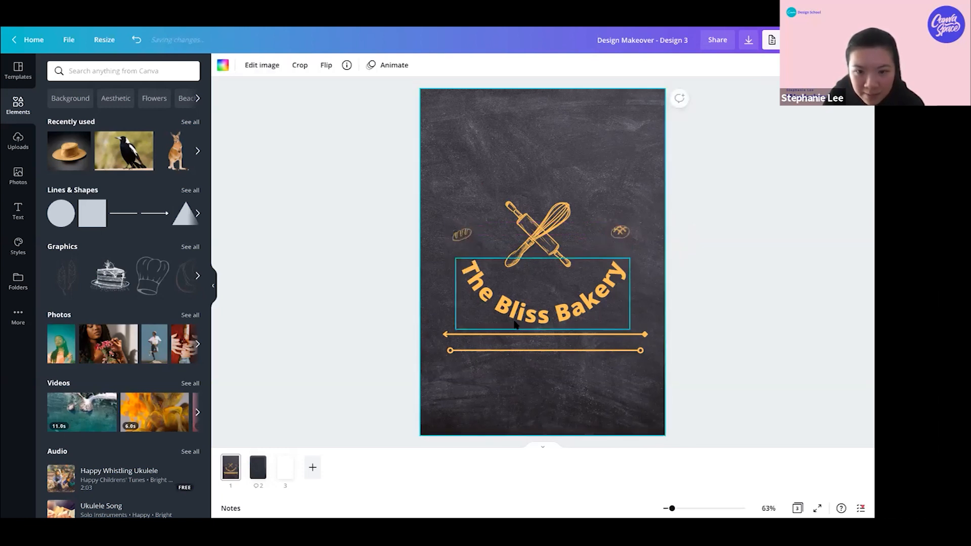
# Shift the curved "The Bliss Bakery" text slightly up and left under the utensils, and nudge the round bun inward
pyautogui.moveTo(556, 293); pyautogui.dragTo(552, 288)
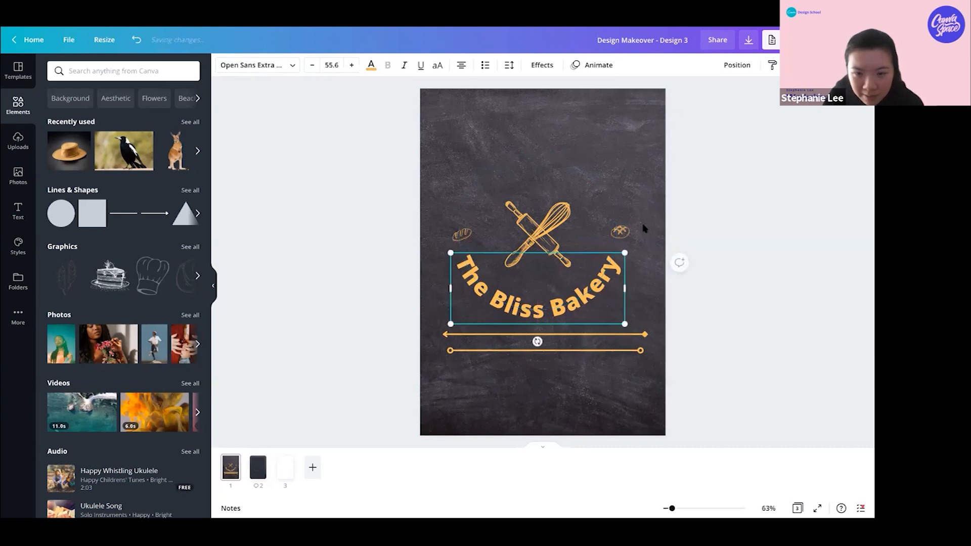
pyautogui.moveTo(620, 232); pyautogui.dragTo(614, 234)
pyautogui.click(529, 152)
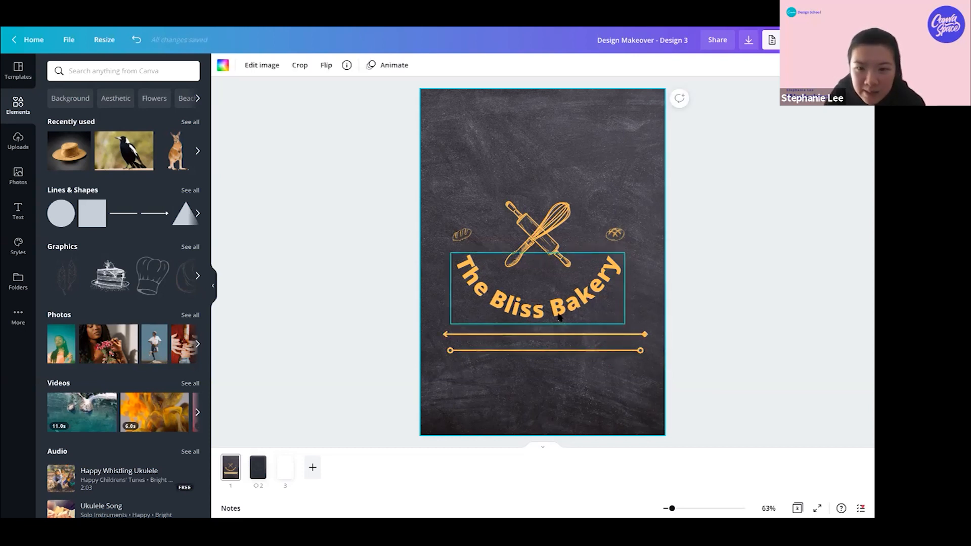
# Delete the two decorative horizontal lines beneath the curved "The Bliss Bakery" text
pyautogui.moveTo(609, 398); pyautogui.dragTo(647, 328)
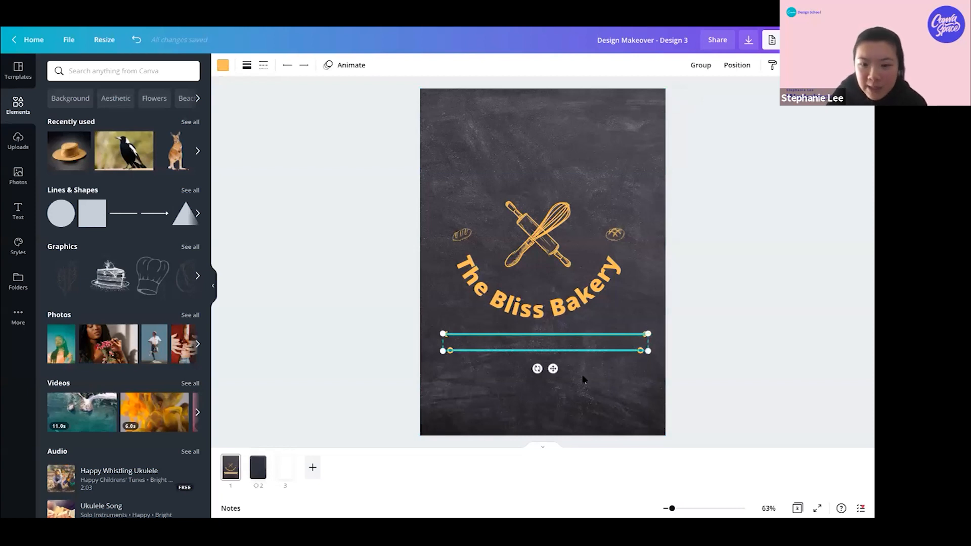
pyautogui.click(609, 364)
pyautogui.click(617, 332)
pyautogui.press('Delete')
# Move the whole logo, including the utensils, breads and curved text, slightly down and right to centre it on the page
pyautogui.moveTo(415, 169); pyautogui.dragTo(654, 324)
pyautogui.moveTo(530, 232); pyautogui.dragTo(534, 239)
pyautogui.click(678, 221)
pyautogui.click(620, 240)
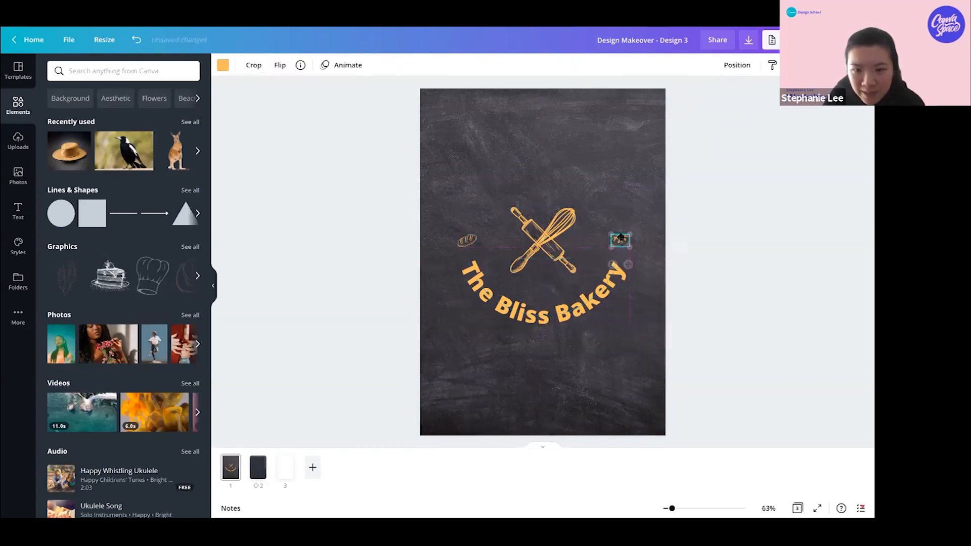
pyautogui.click(453, 226)
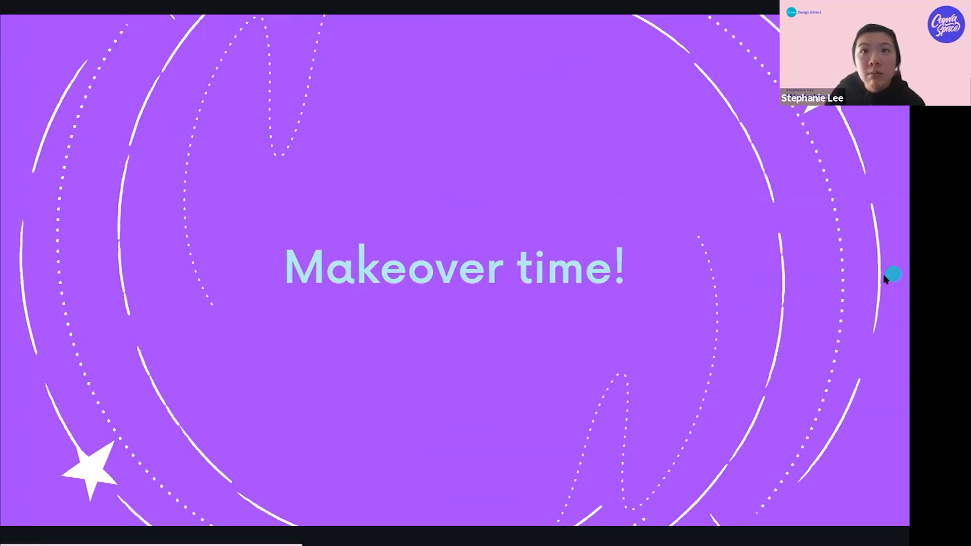
pyautogui.click(675, 254)
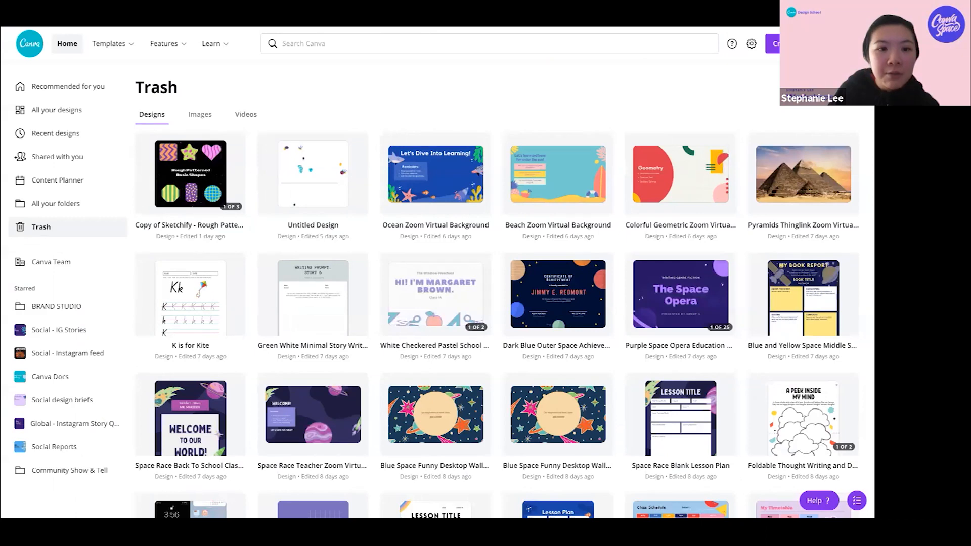
# Apply the Desktop 2 Smartmockup to the portrait photo on page 3 of the bakery design
pyautogui.click(311, 3)
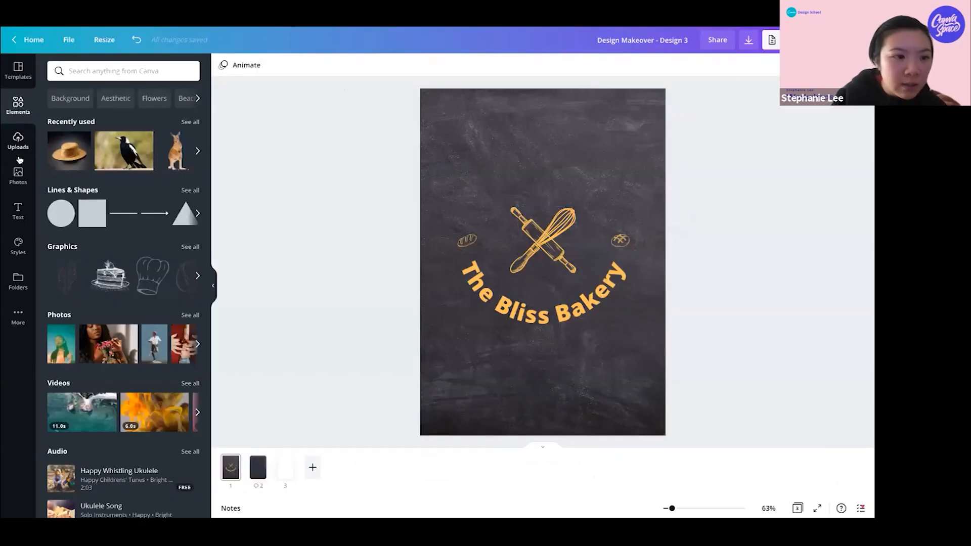
pyautogui.click(521, 310)
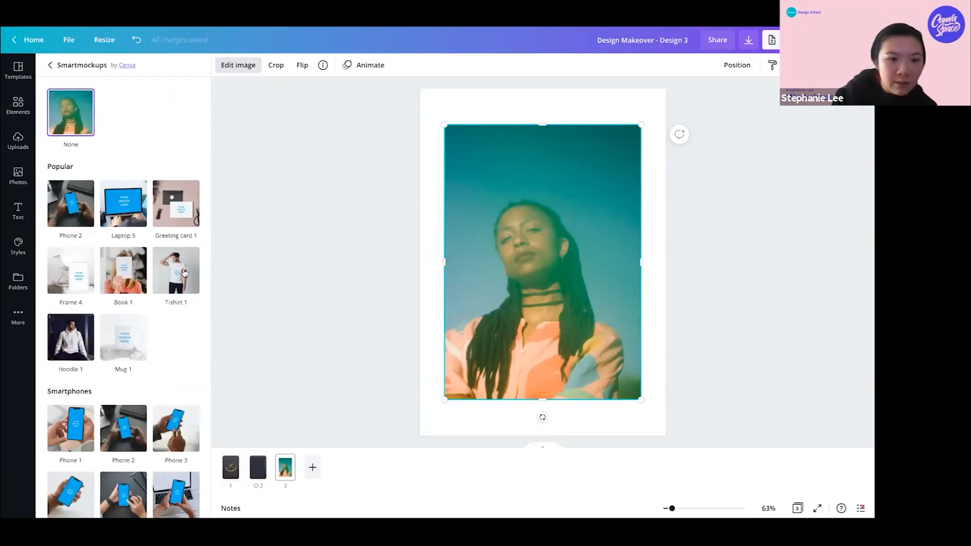
pyautogui.scroll(-2, 184, 272)
pyautogui.scroll(2, 138, 163)
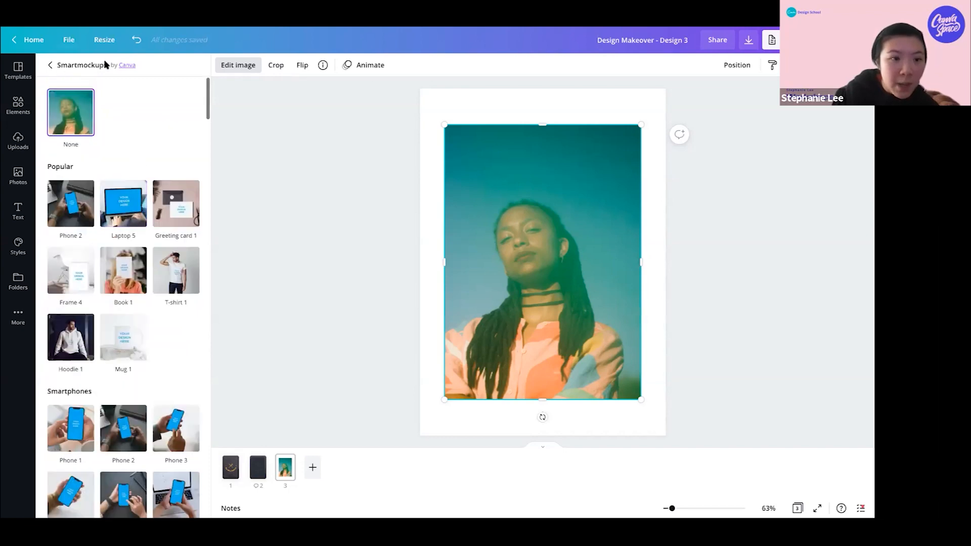
pyautogui.scroll(-14, 117, 253)
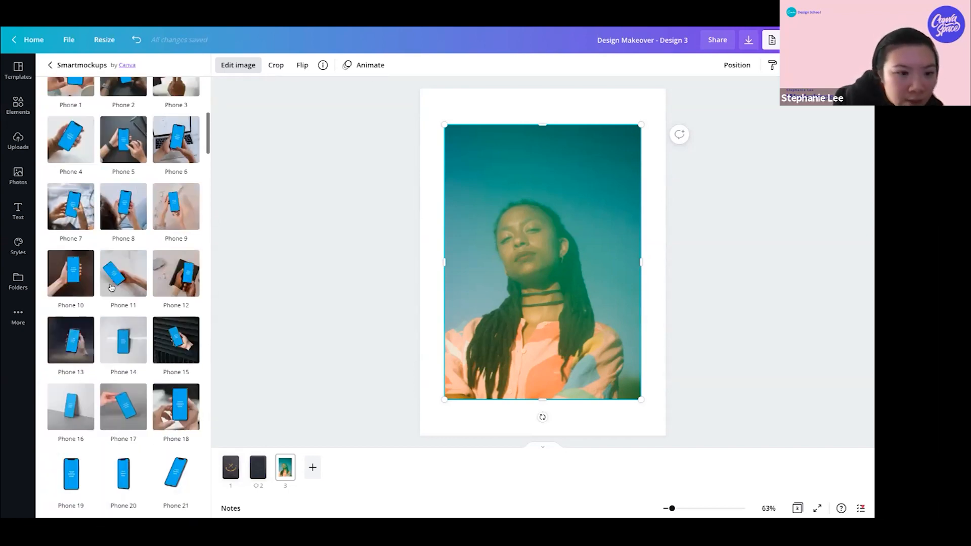
pyautogui.scroll(-9, 126, 243)
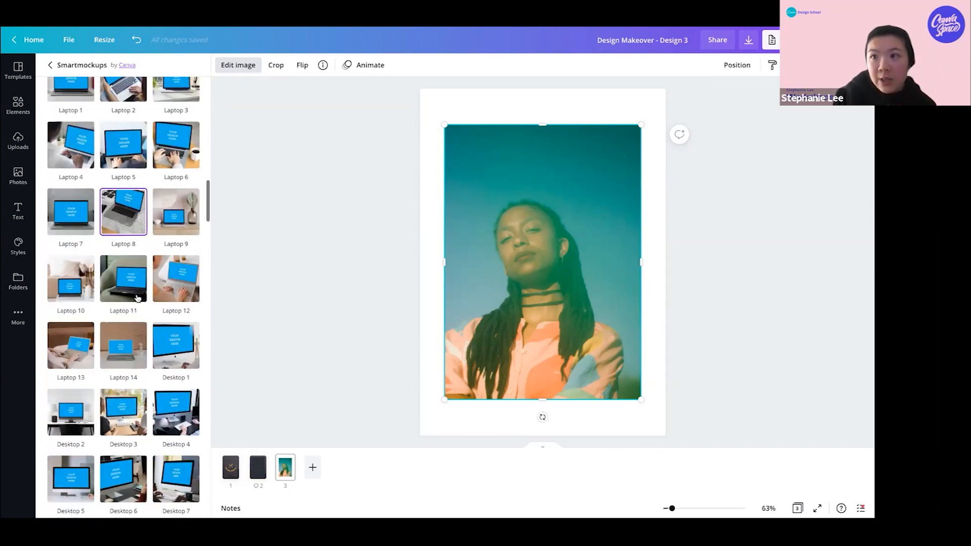
pyautogui.scroll(-2, 101, 263)
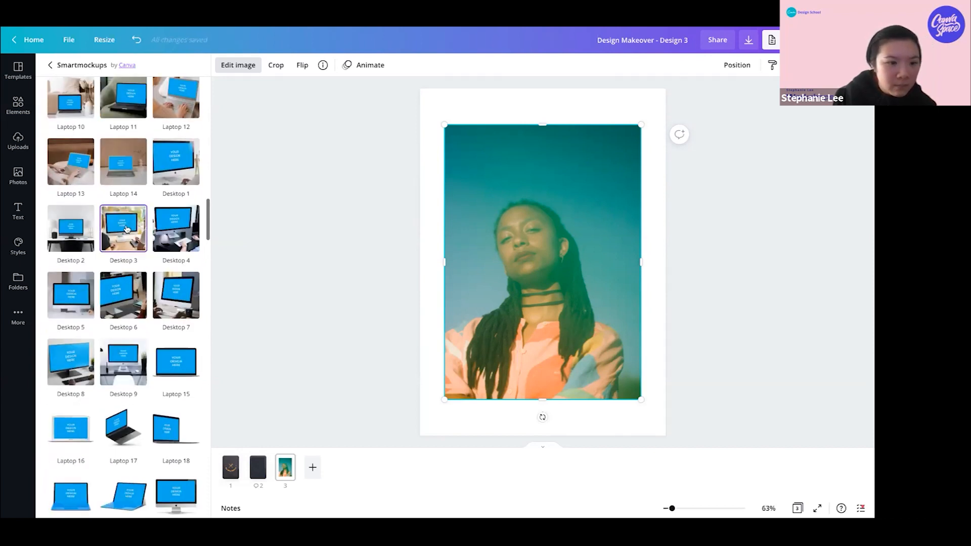
pyautogui.click(76, 230)
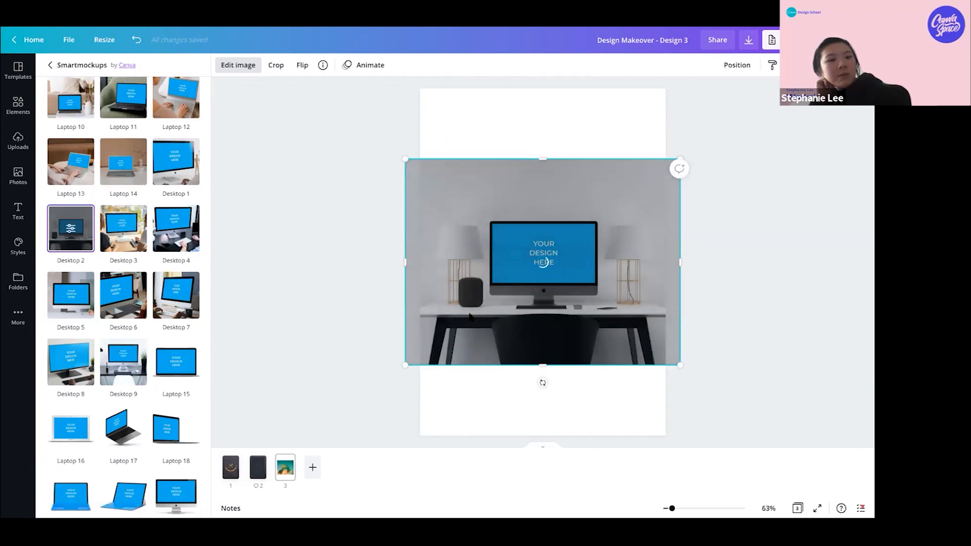
pyautogui.click(162, 500)
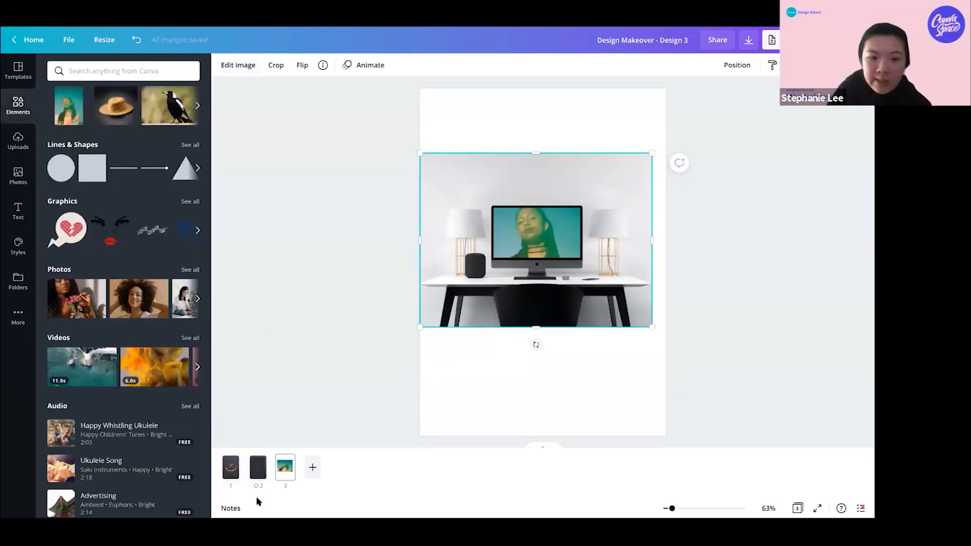
pyautogui.click(230, 468)
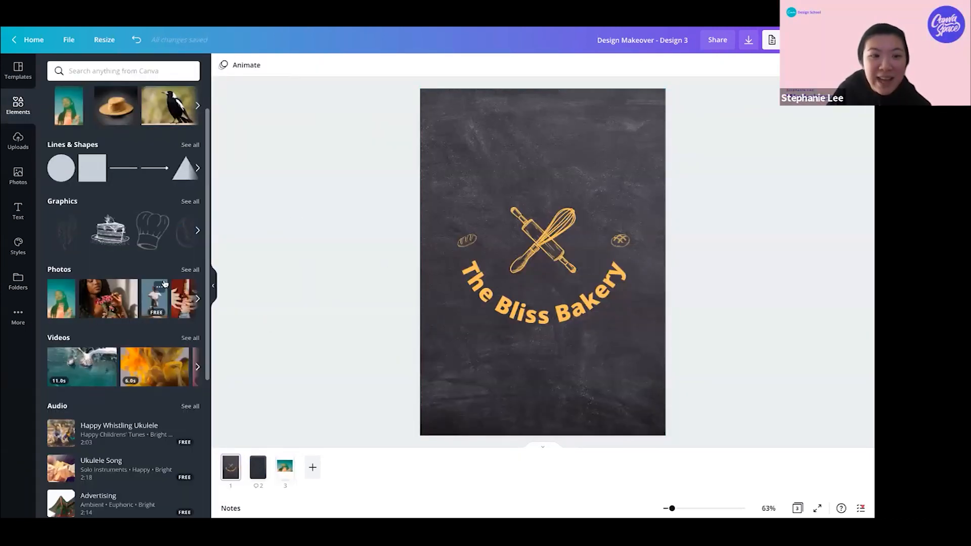
pyautogui.scroll(2, 165, 284)
pyautogui.scroll(-5, 164, 283)
pyautogui.scroll(5, 141, 329)
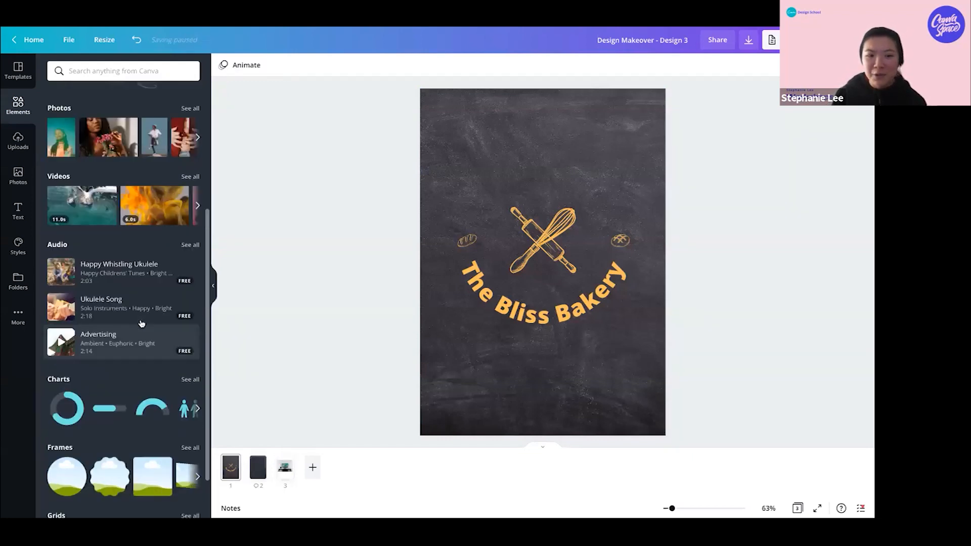
pyautogui.click(285, 469)
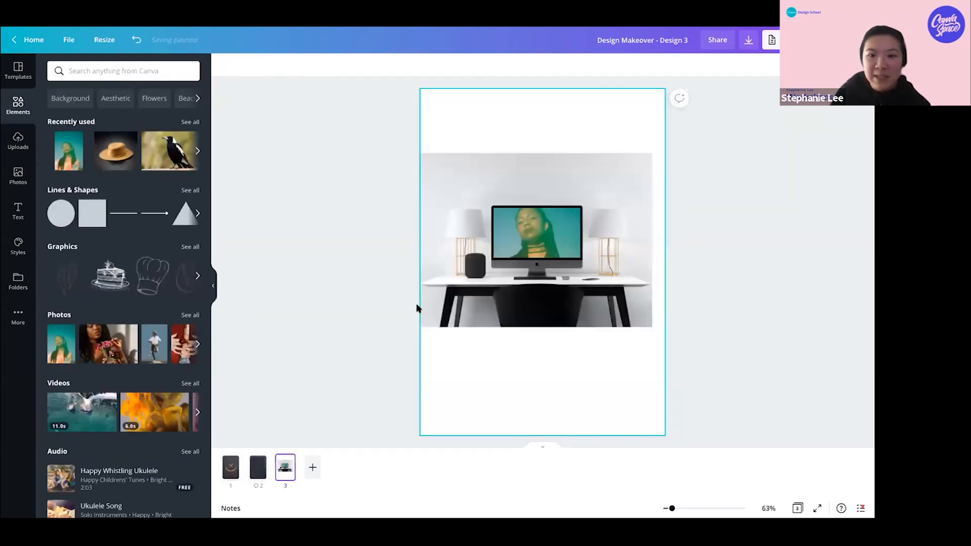
# Add a blank fourth page and insert the stock photo of the woman with pink flowers
pyautogui.click(312, 469)
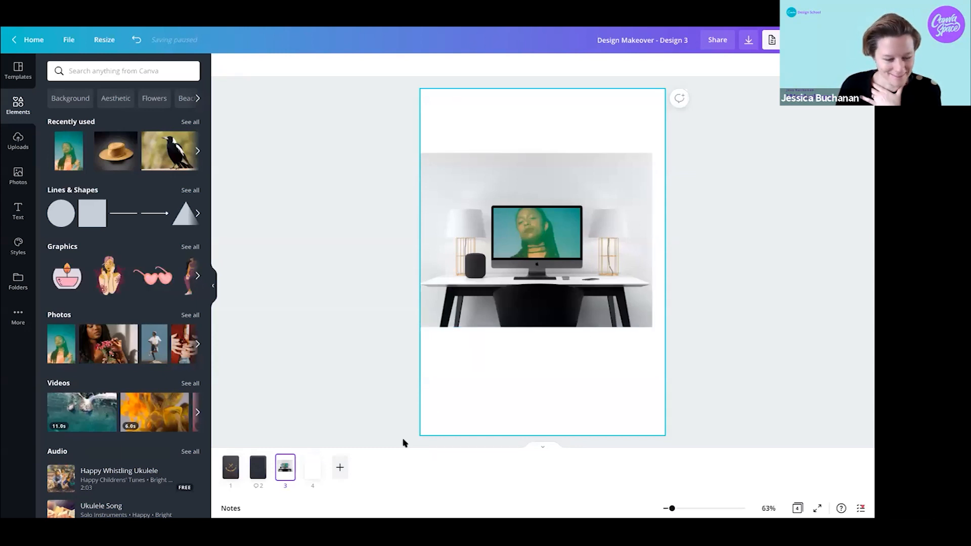
pyautogui.click(313, 472)
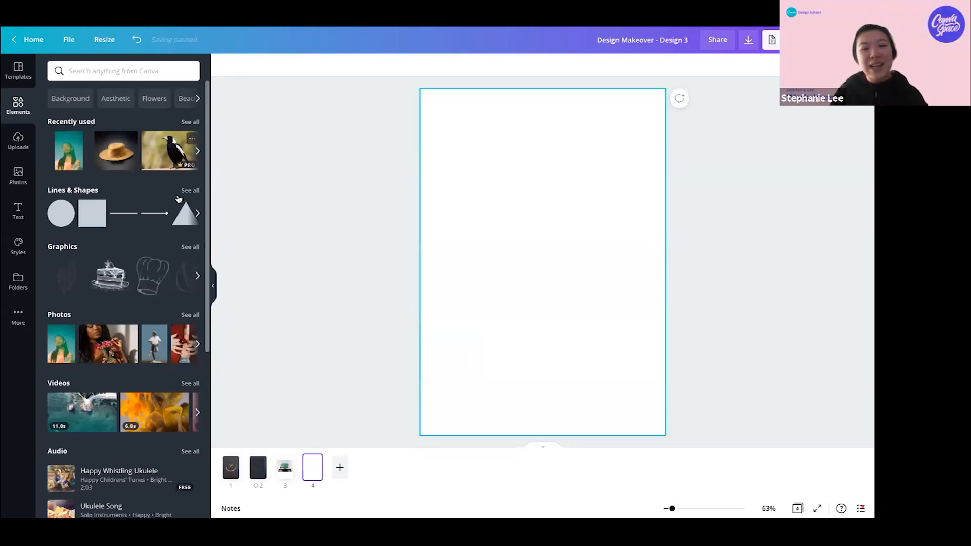
pyautogui.scroll(-5, 177, 273)
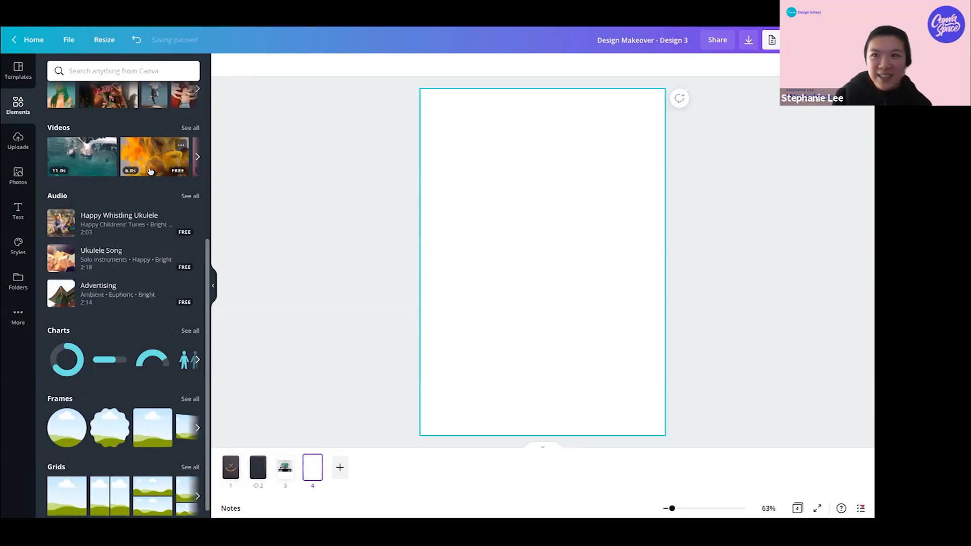
pyautogui.scroll(5, 144, 194)
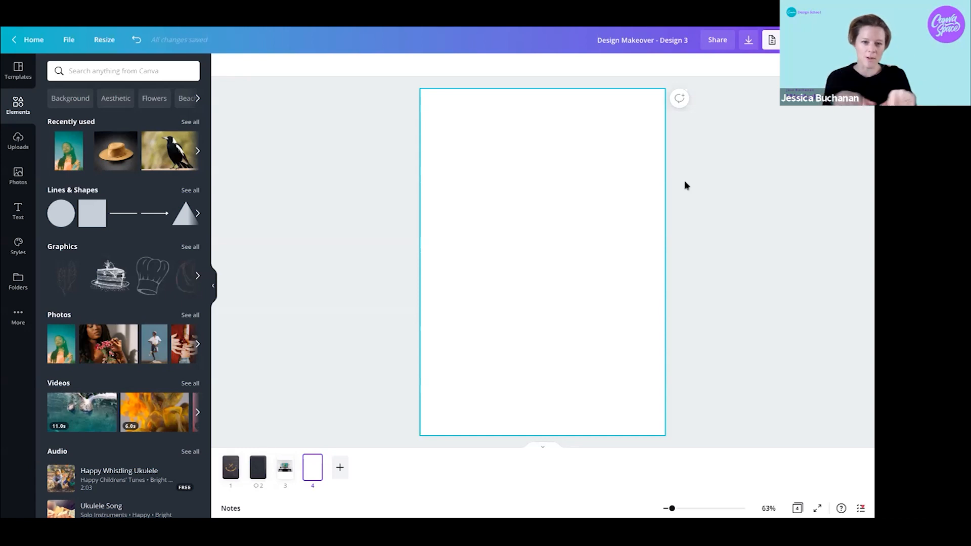
pyautogui.scroll(-3, 169, 250)
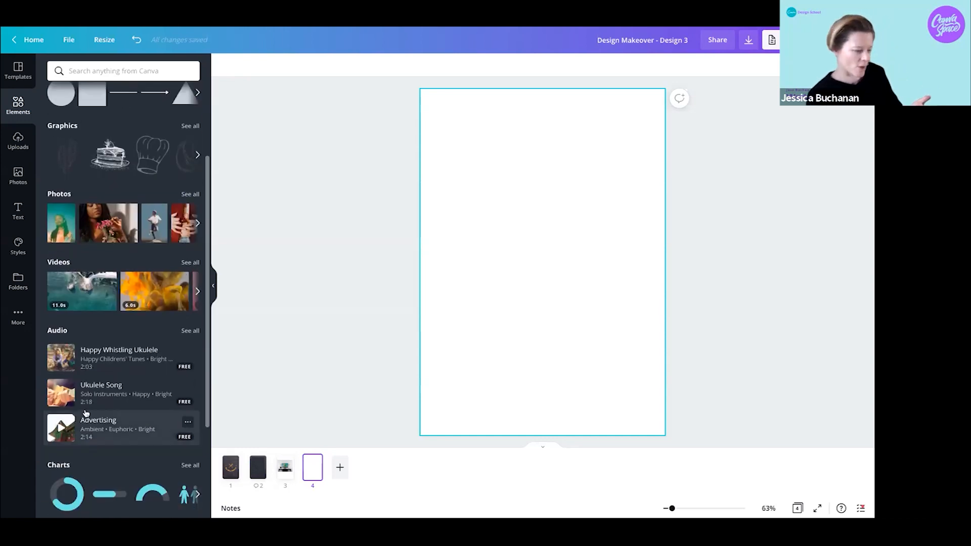
pyautogui.click(108, 223)
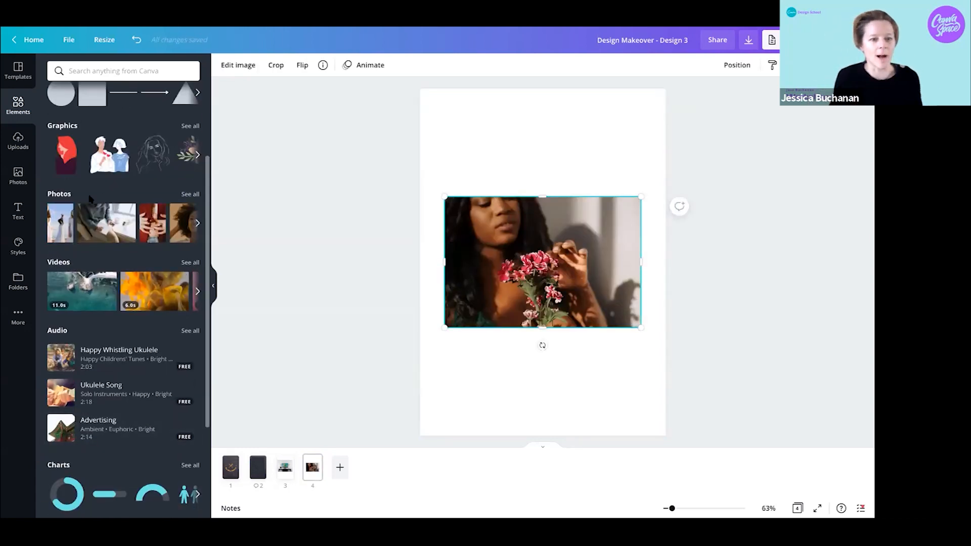
pyautogui.click(318, 194)
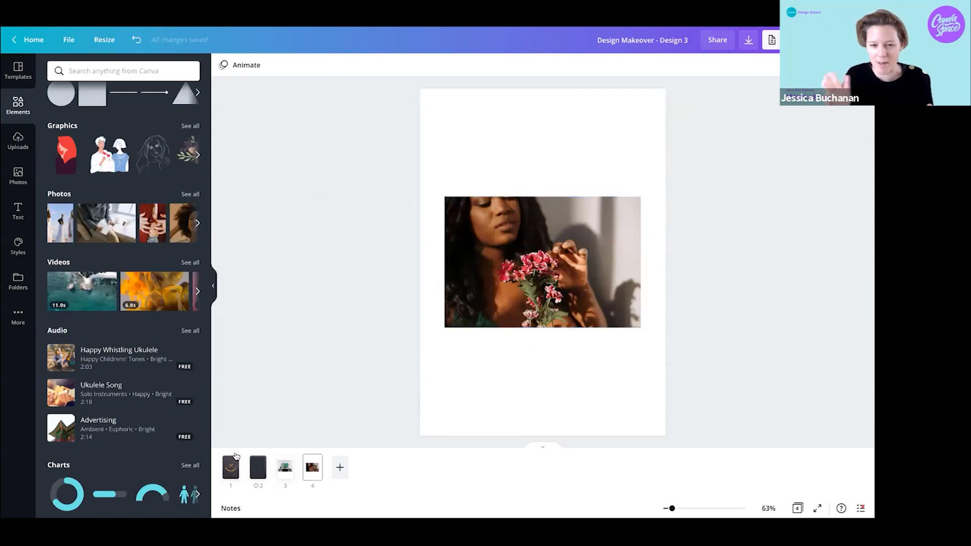
# Add a blank fifth page and insert the uploaded blue "What the" image with the yellow duck
pyautogui.click(230, 469)
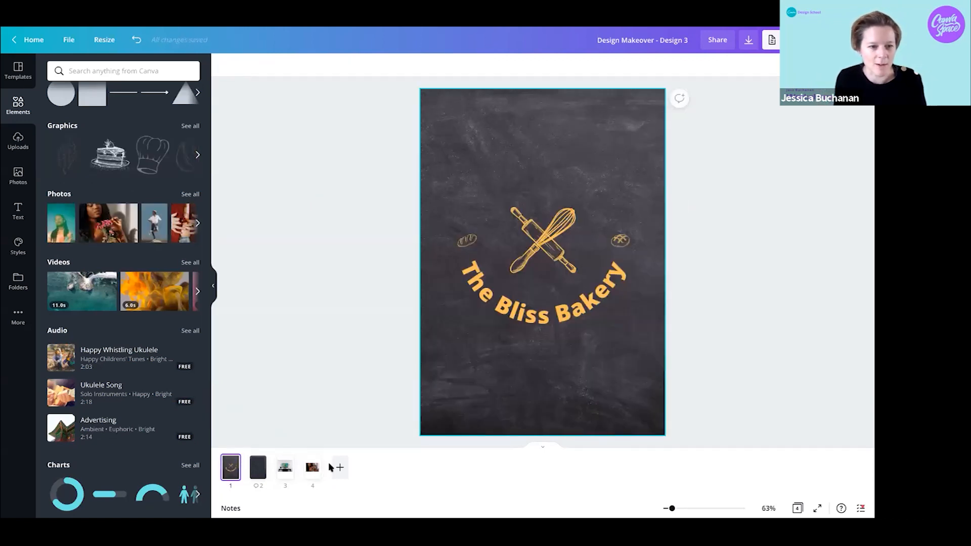
pyautogui.click(338, 467)
pyautogui.click(17, 140)
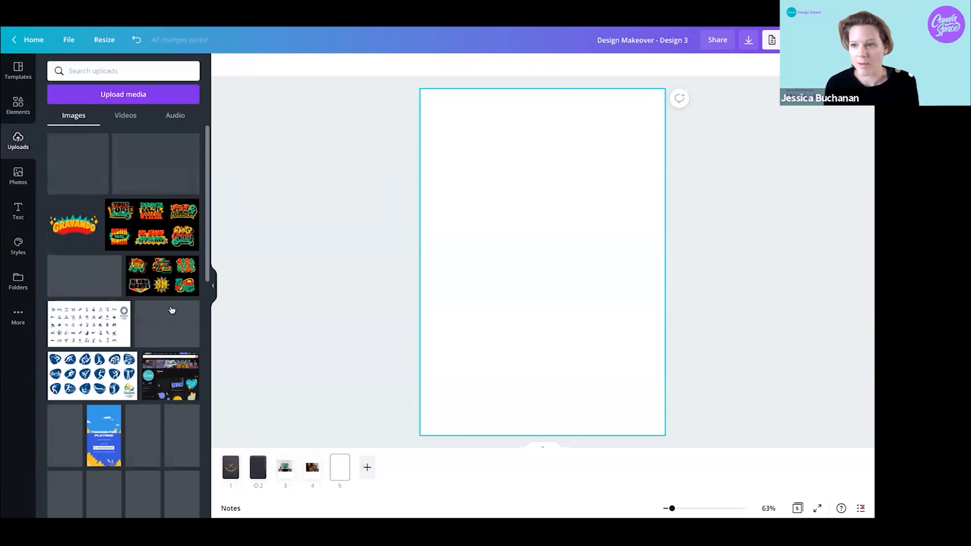
pyautogui.scroll(-7, 137, 263)
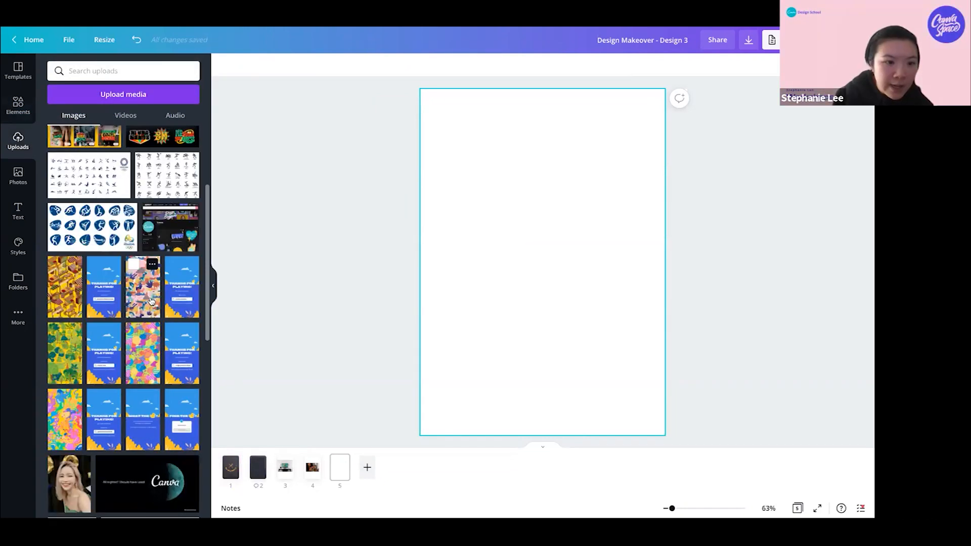
pyautogui.scroll(4, 136, 282)
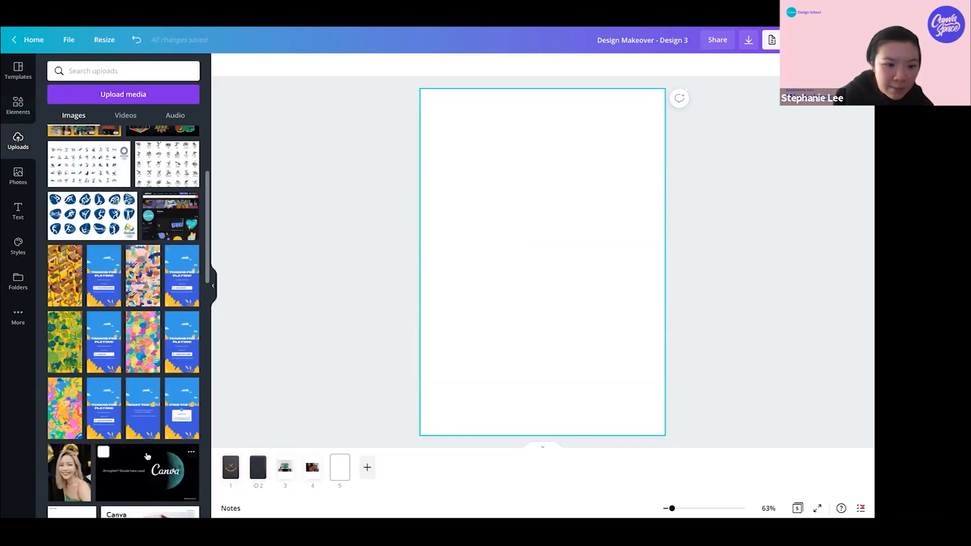
pyautogui.click(143, 415)
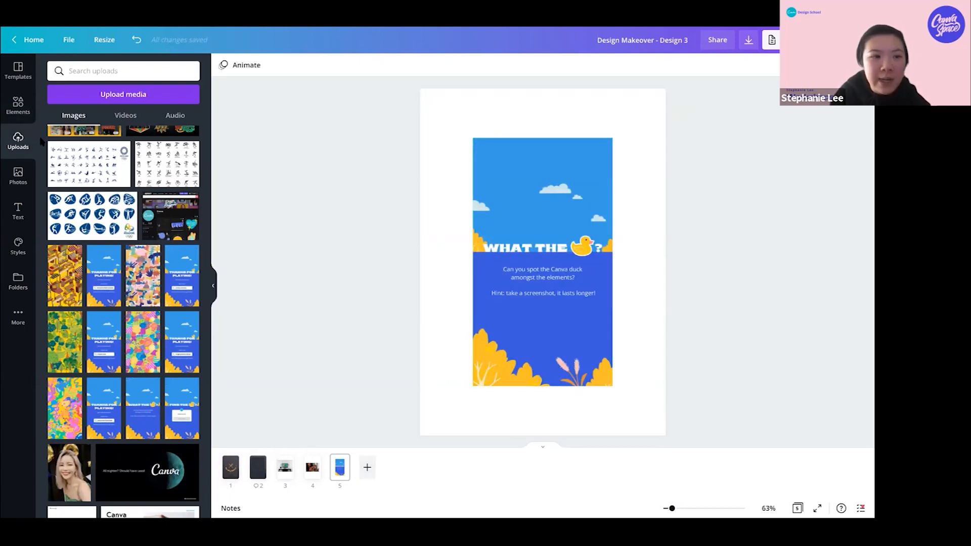
# Apply the Phone 2 Smartmockup to the duck image on page 5
pyautogui.click(526, 186)
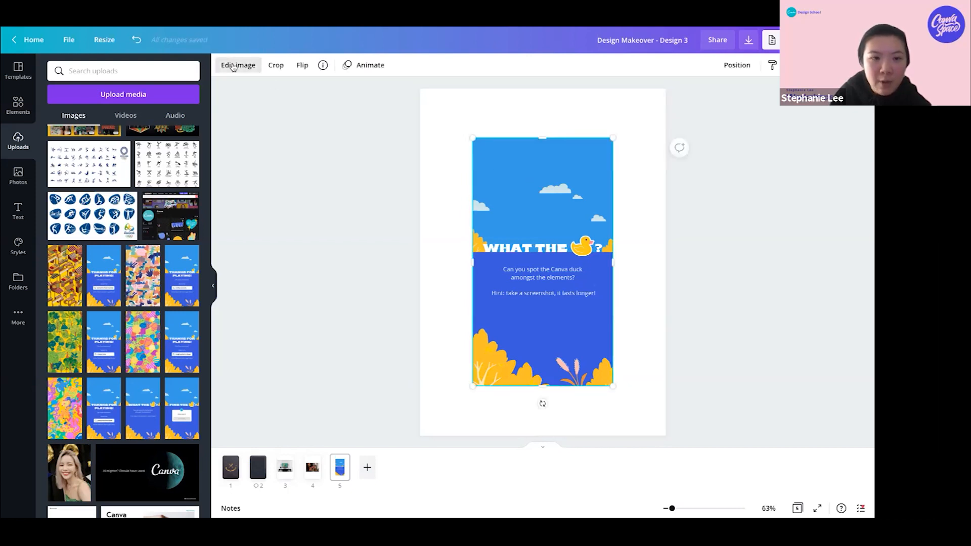
pyautogui.click(233, 67)
pyautogui.scroll(-6, 102, 252)
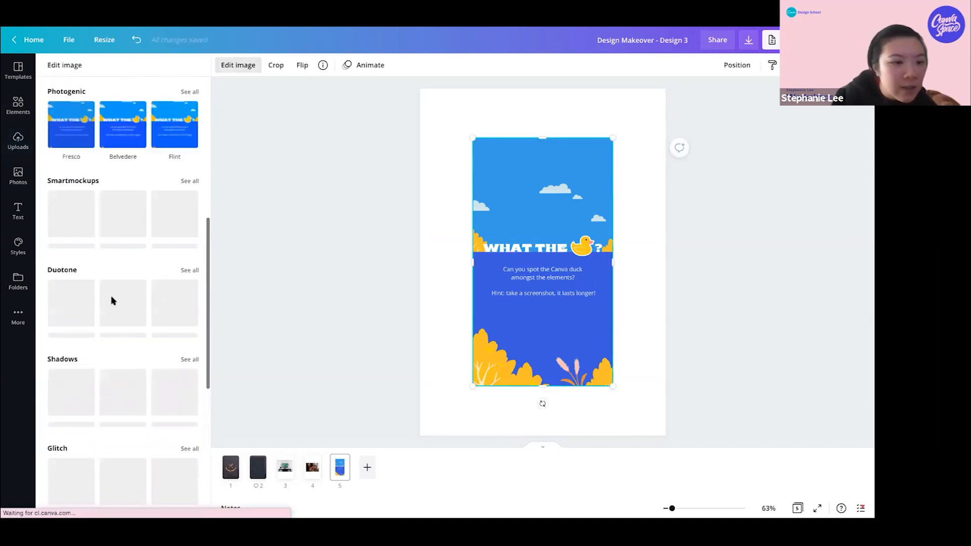
pyautogui.click(190, 181)
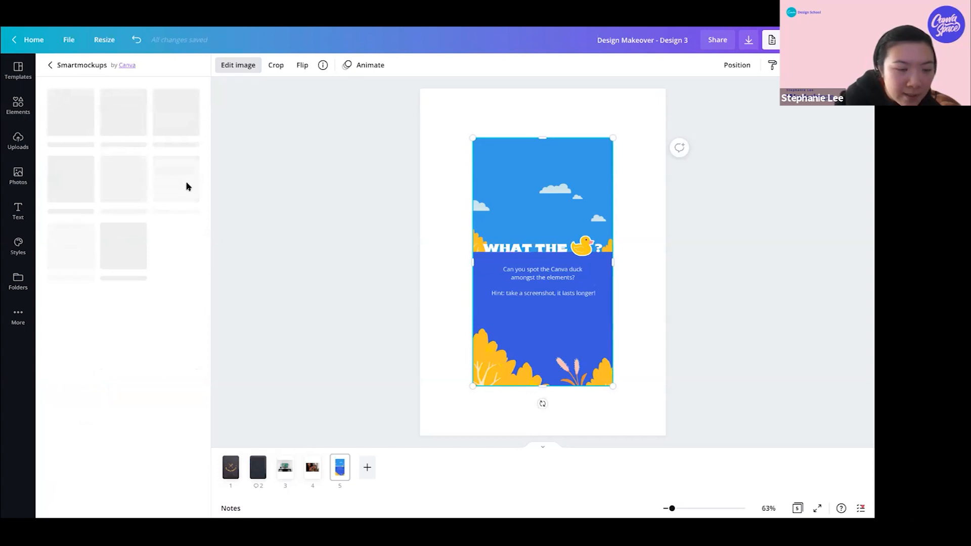
pyautogui.scroll(1, 130, 296)
pyautogui.click(64, 145)
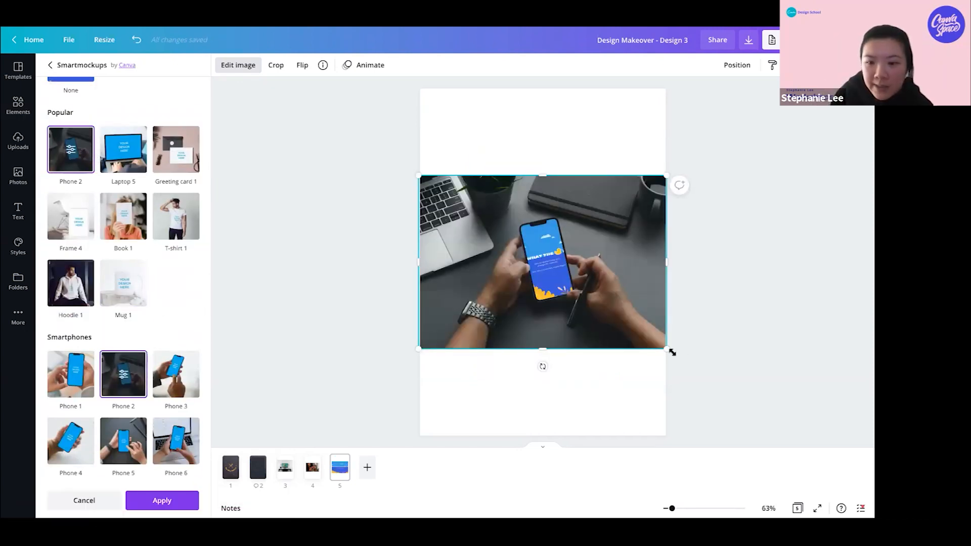
# Enlarge the phone mockup to fill almost the whole page and reposition it so the phone sits near the centre
pyautogui.moveTo(728, 384); pyautogui.dragTo(843, 472)
pyautogui.moveTo(639, 221); pyautogui.dragTo(543, 159)
pyautogui.moveTo(754, 415); pyautogui.dragTo(857, 488)
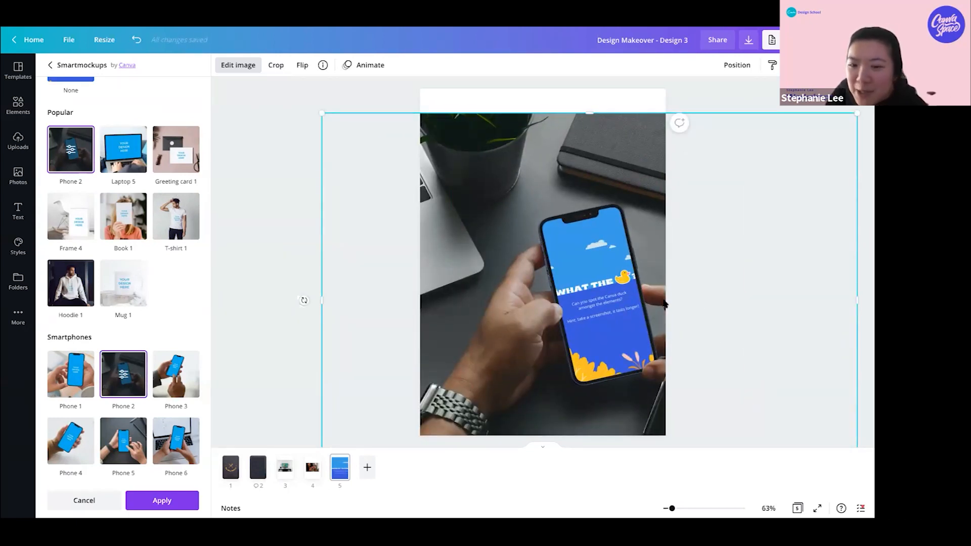
pyautogui.moveTo(591, 357); pyautogui.dragTo(529, 298)
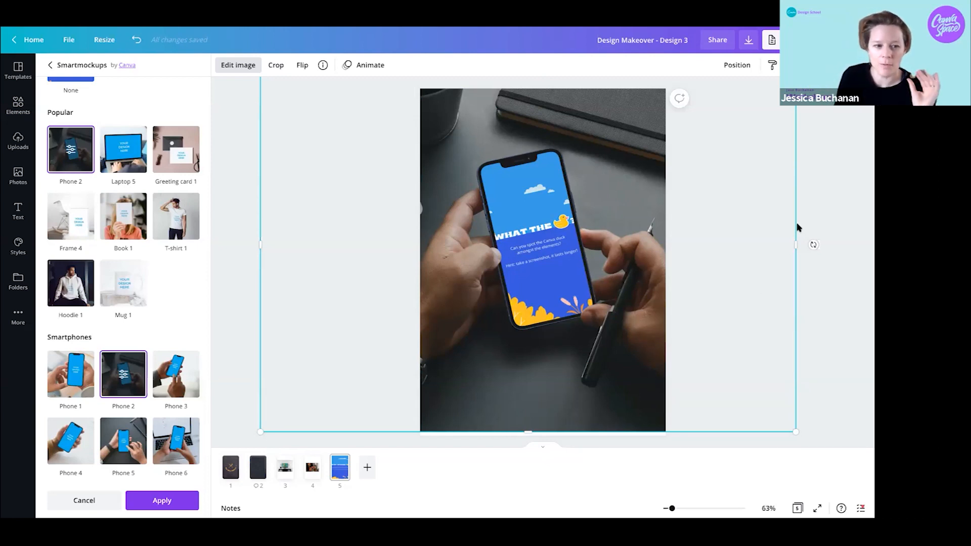
pyautogui.click(814, 198)
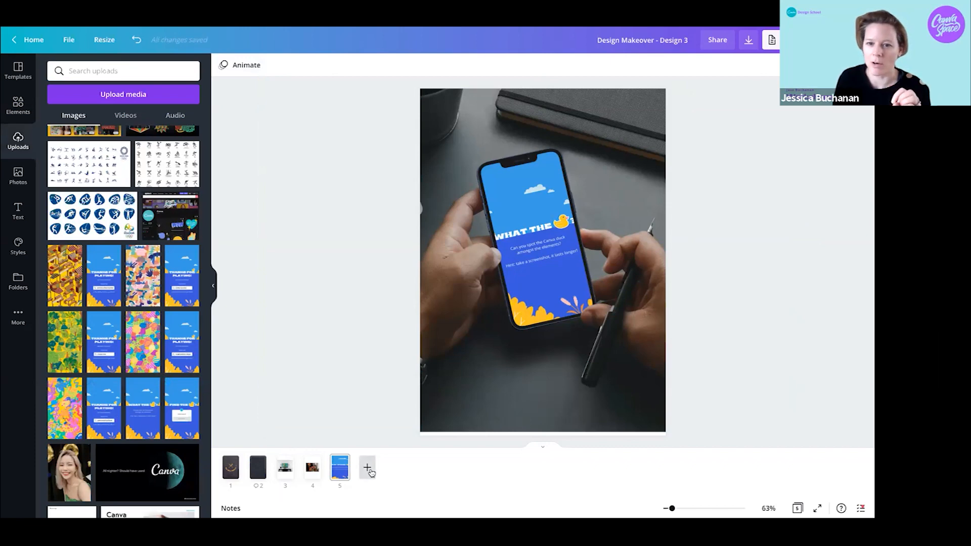
# Add a blank sixth page and insert the hand-drawn couple making cheers graphic
pyautogui.click(367, 468)
pyautogui.click(17, 107)
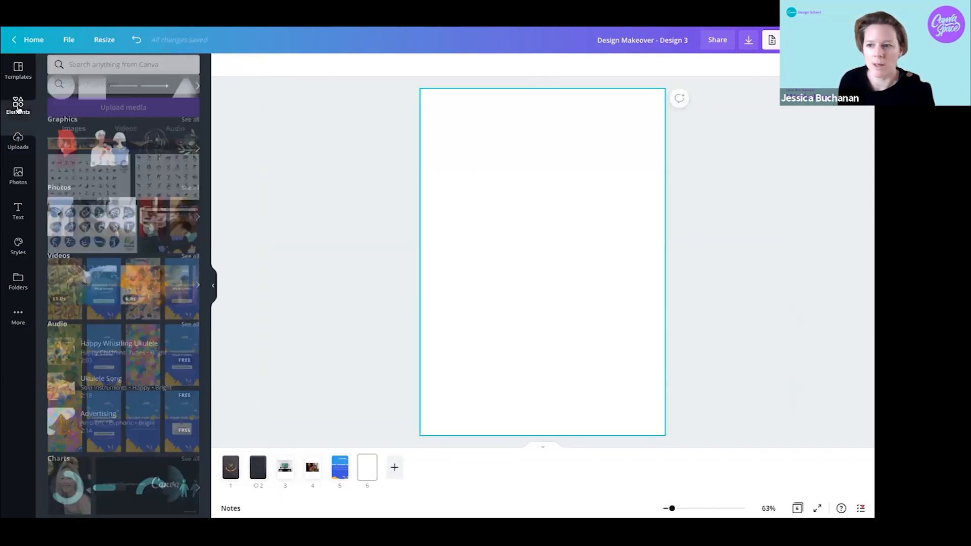
pyautogui.click(110, 152)
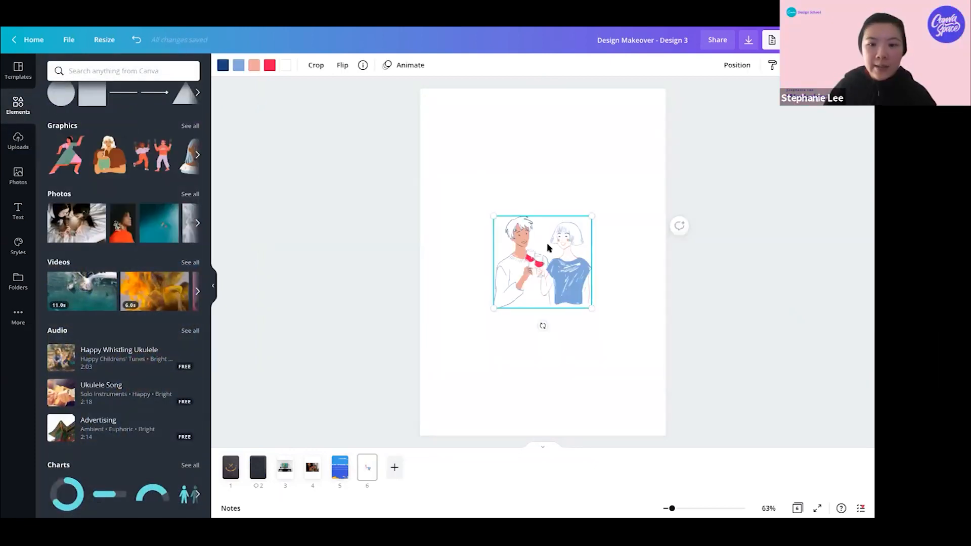
# List more elements by the couple graphic's creator, sketchify, and look through them
pyautogui.click(365, 69)
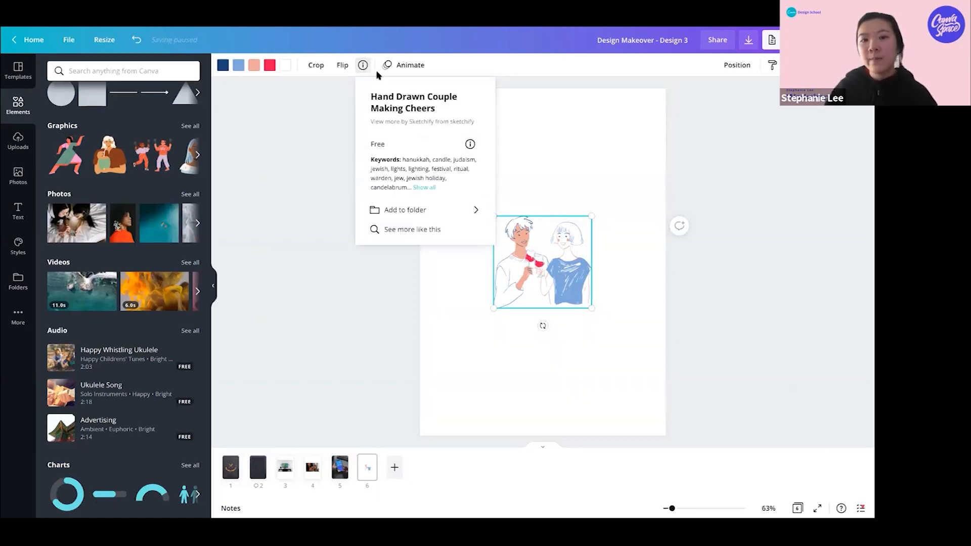
pyautogui.click(416, 127)
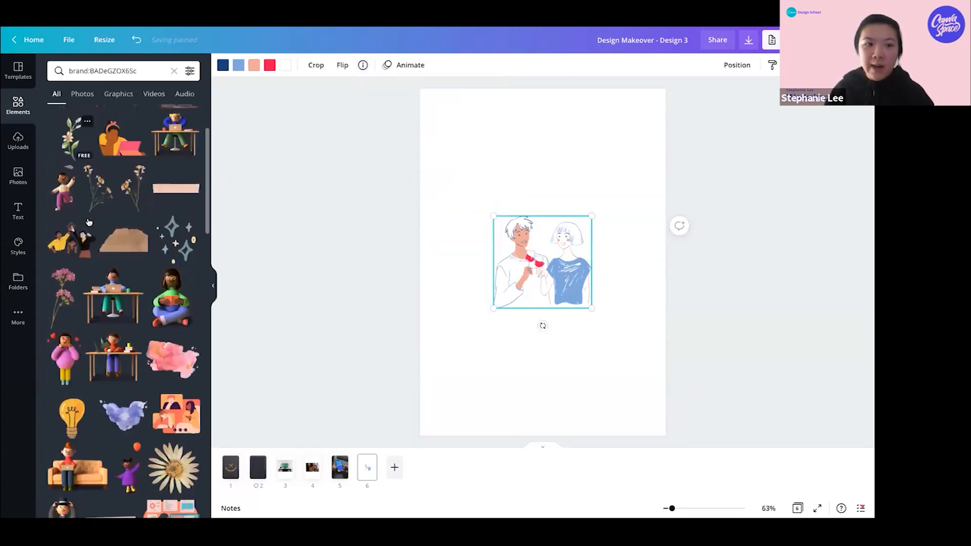
pyautogui.scroll(-15, 144, 275)
pyautogui.scroll(-6, 144, 276)
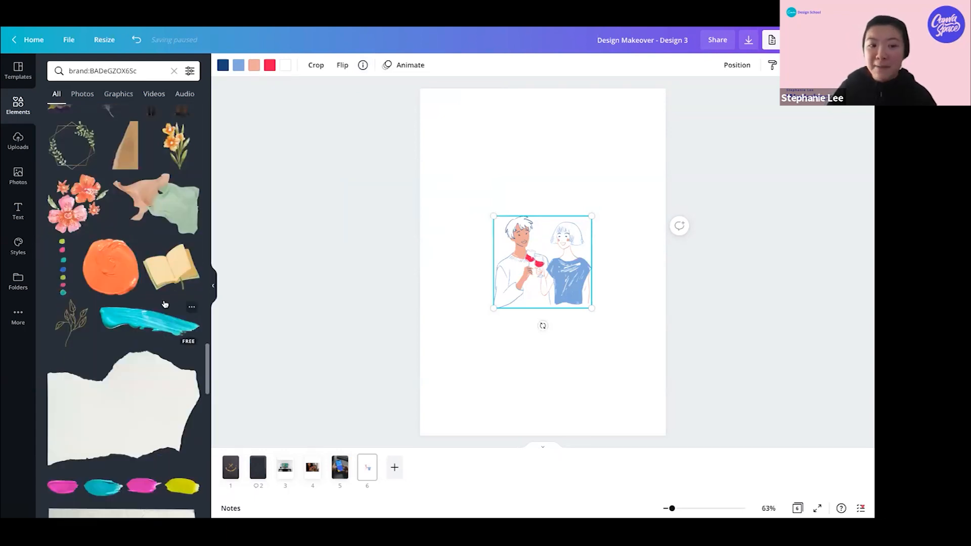
pyautogui.scroll(-5, 162, 303)
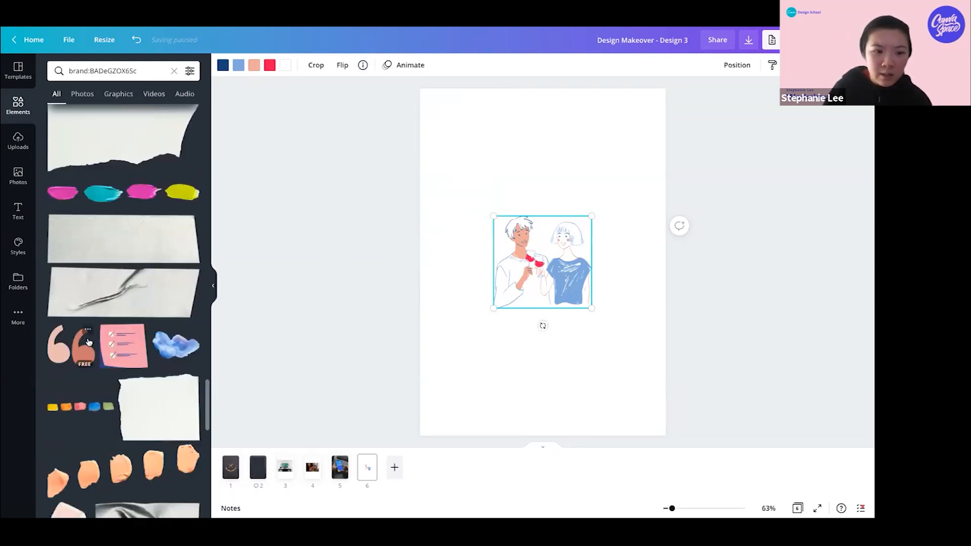
pyautogui.scroll(-10, 152, 283)
pyautogui.scroll(-6, 168, 266)
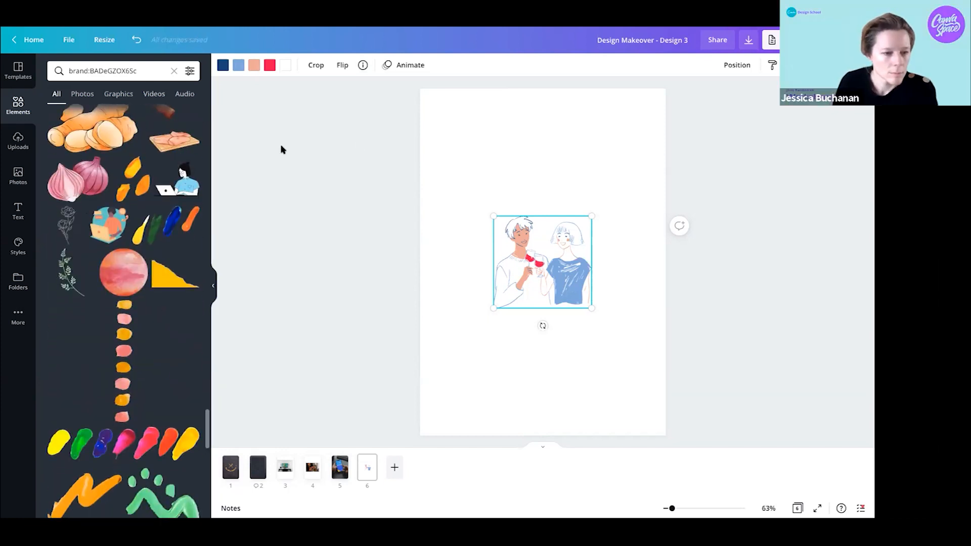
# Search the creator's elements for "hand drawn", limit the results to graphics and look through them
pyautogui.click(364, 66)
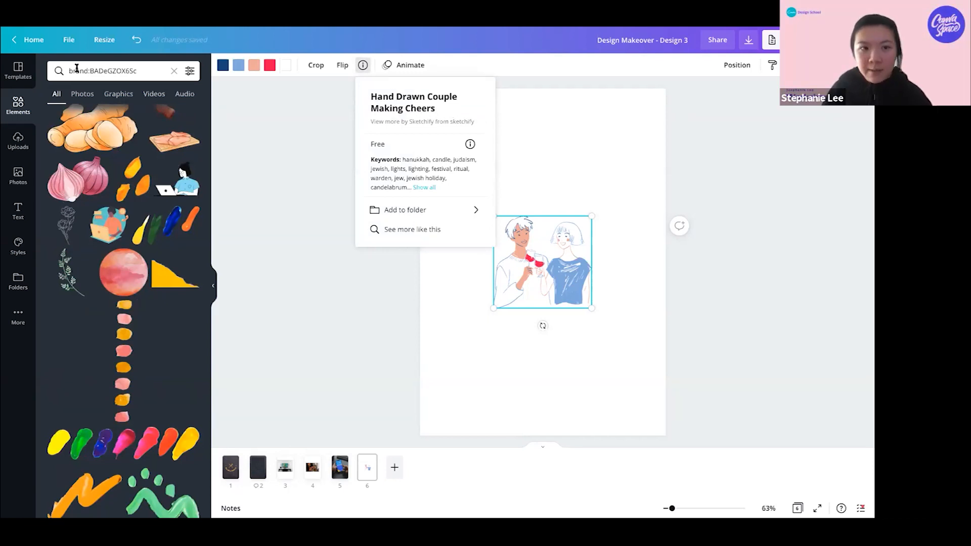
pyautogui.click(148, 67)
pyautogui.write('hand drawn')
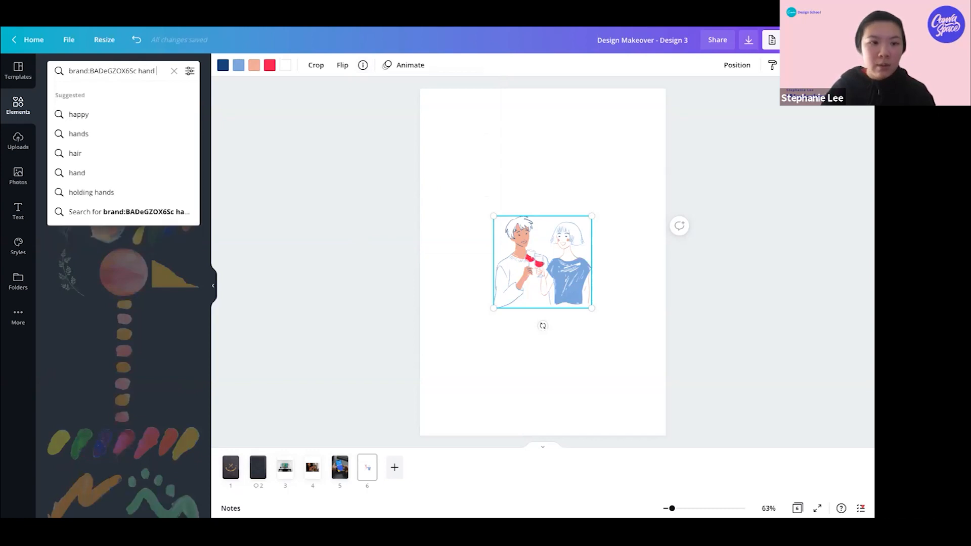
pyautogui.doubleClick(107, 67)
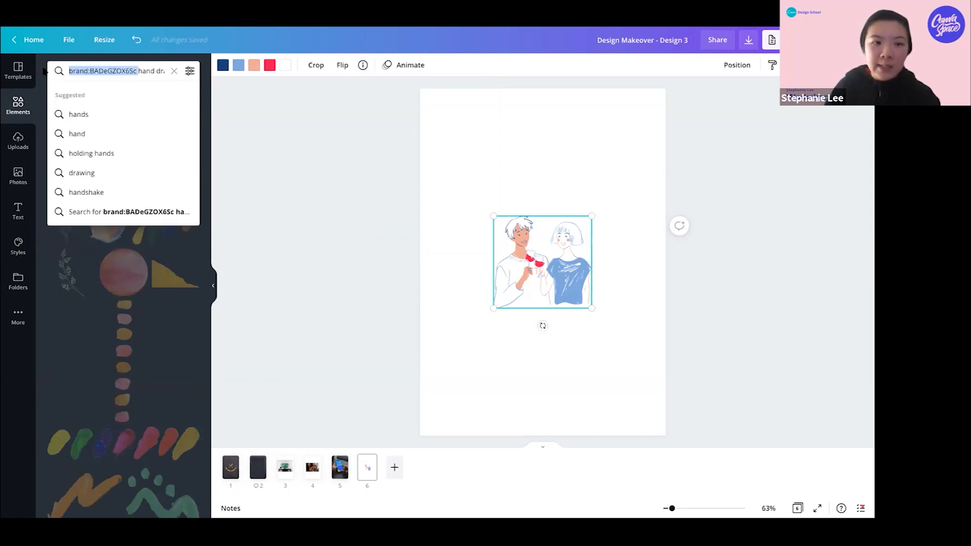
pyautogui.click(139, 71)
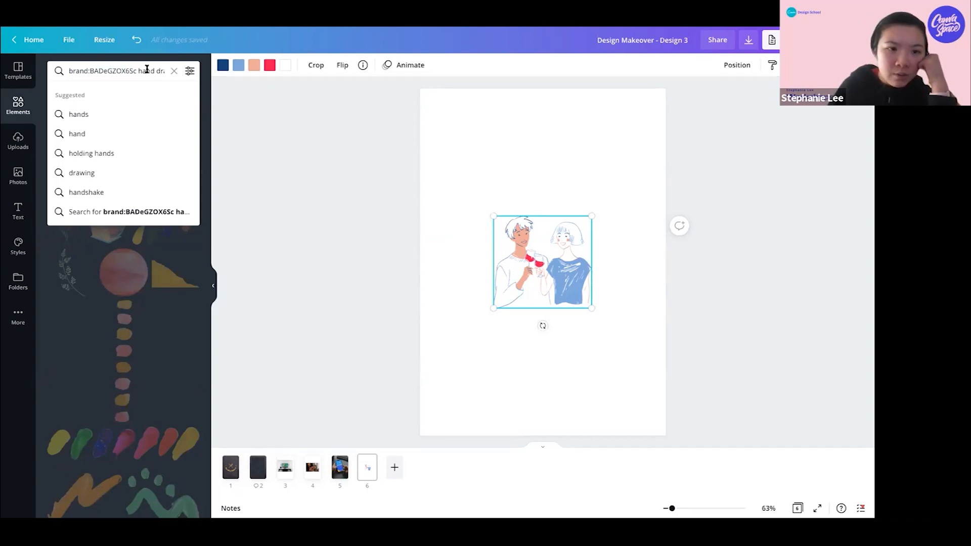
pyautogui.press('Return')
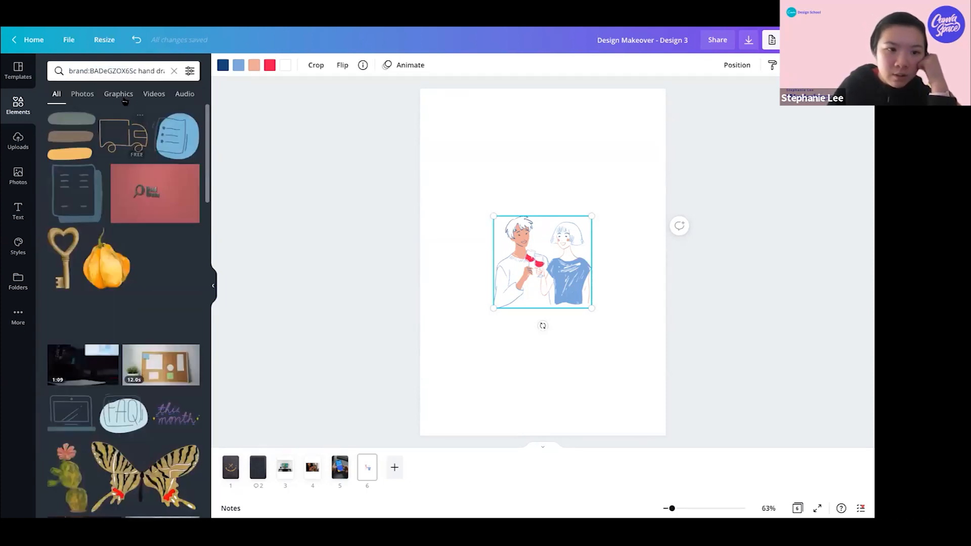
pyautogui.click(121, 96)
pyautogui.scroll(-6, 134, 219)
pyautogui.scroll(-10, 134, 218)
pyautogui.scroll(-7, 144, 286)
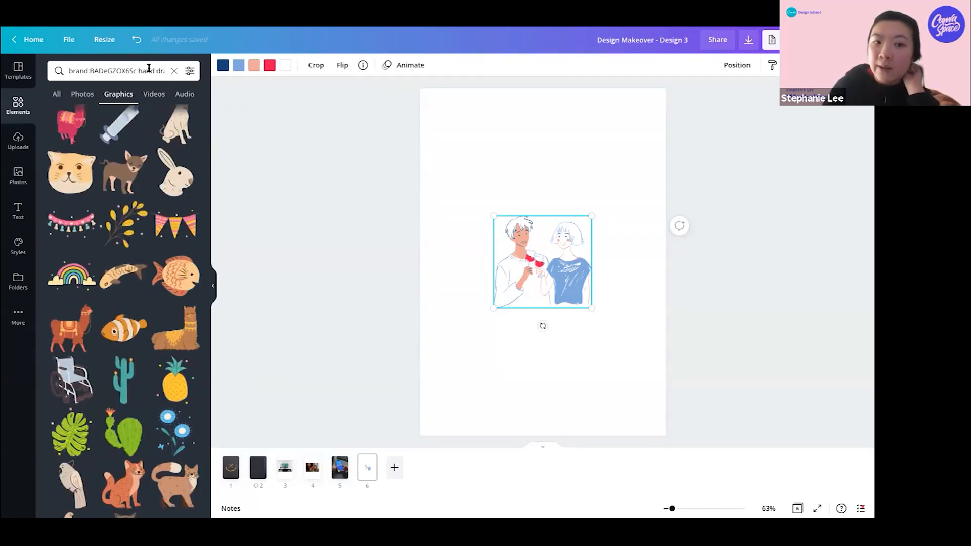
# Refine the creator search to "hand drawn couple" and show only graphics
pyautogui.moveTo(146, 68); pyautogui.dragTo(274, 79)
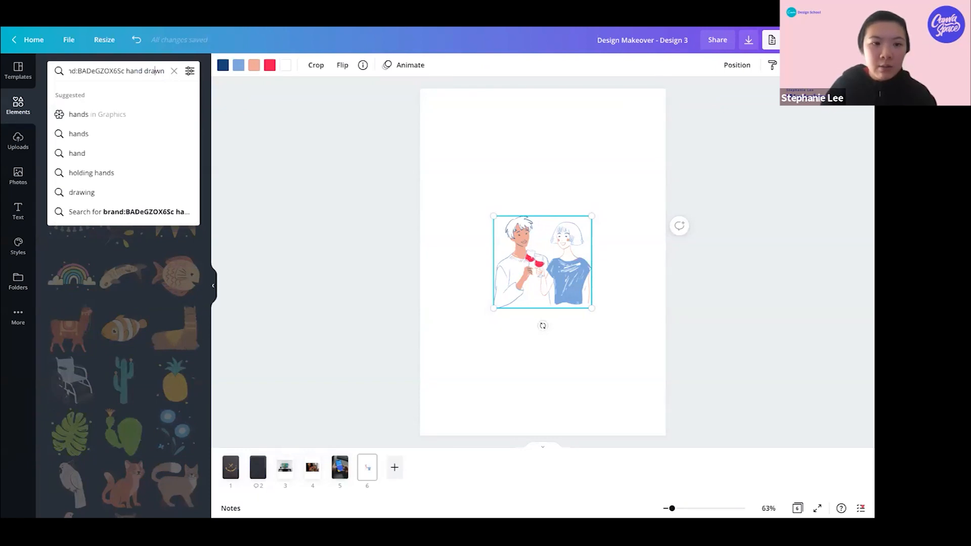
pyautogui.write('couple')
pyautogui.press('Return')
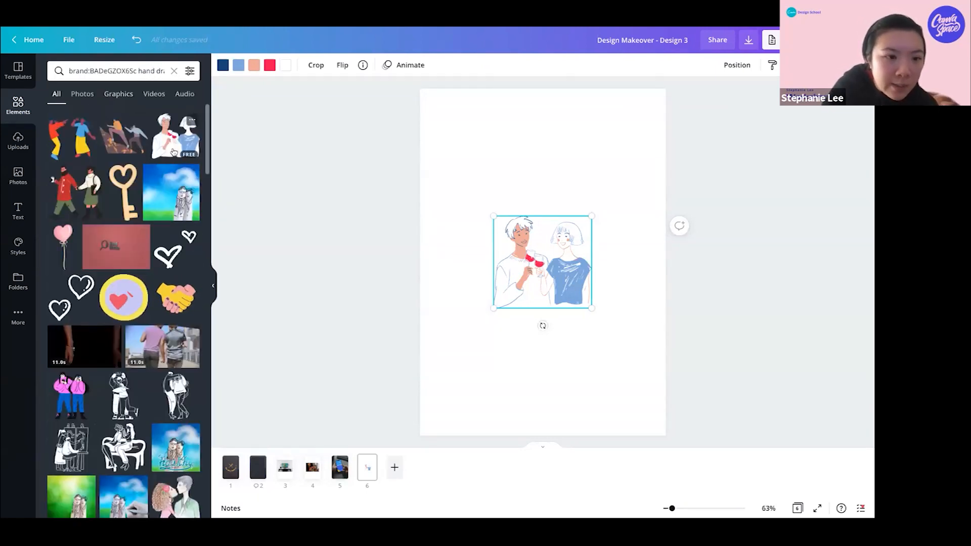
pyautogui.click(113, 95)
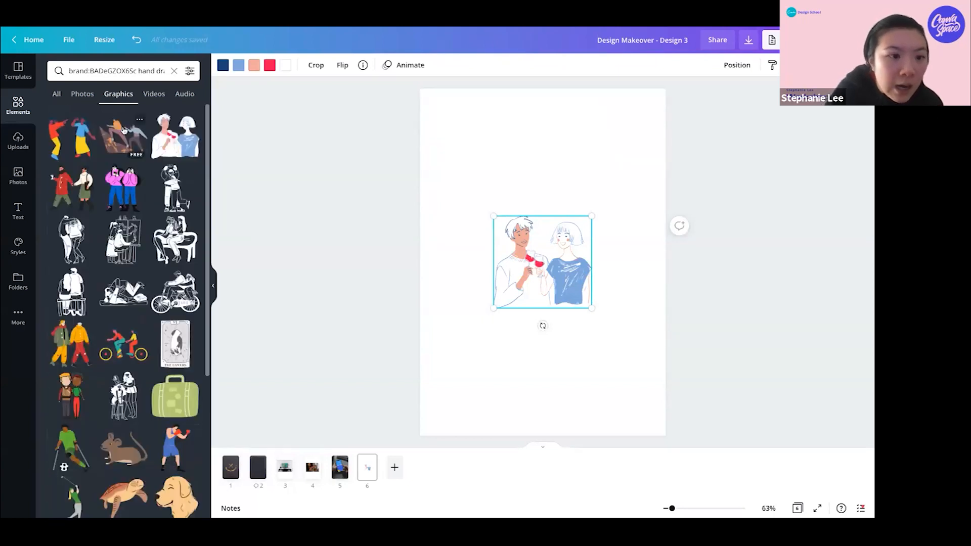
# Add the mountain climbers, the walking couple in winter clothes and the pink-topped couple to page 6, arranged around the first couple
pyautogui.moveTo(119, 137); pyautogui.dragTo(466, 209)
pyautogui.moveTo(547, 167); pyautogui.dragTo(572, 150)
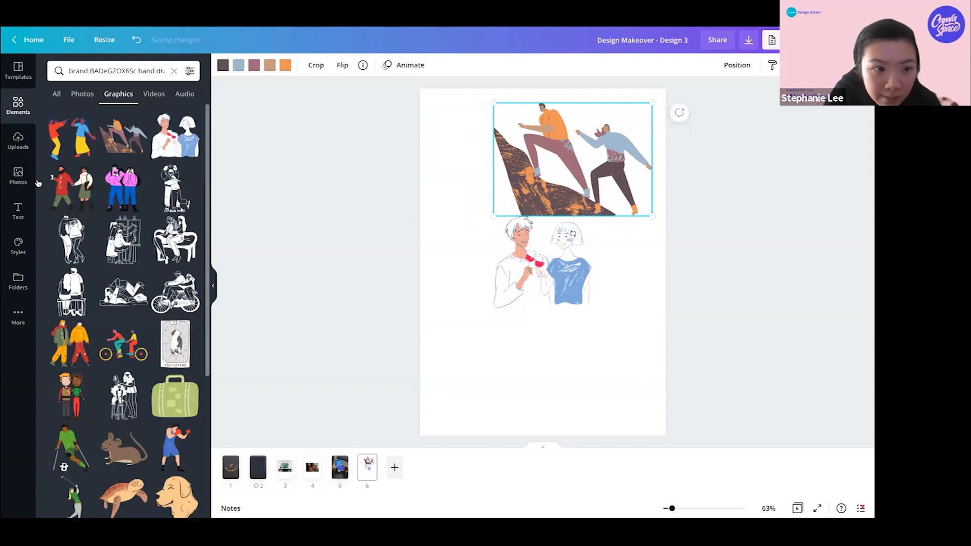
pyautogui.click(71, 187)
pyautogui.moveTo(556, 283); pyautogui.dragTo(515, 340)
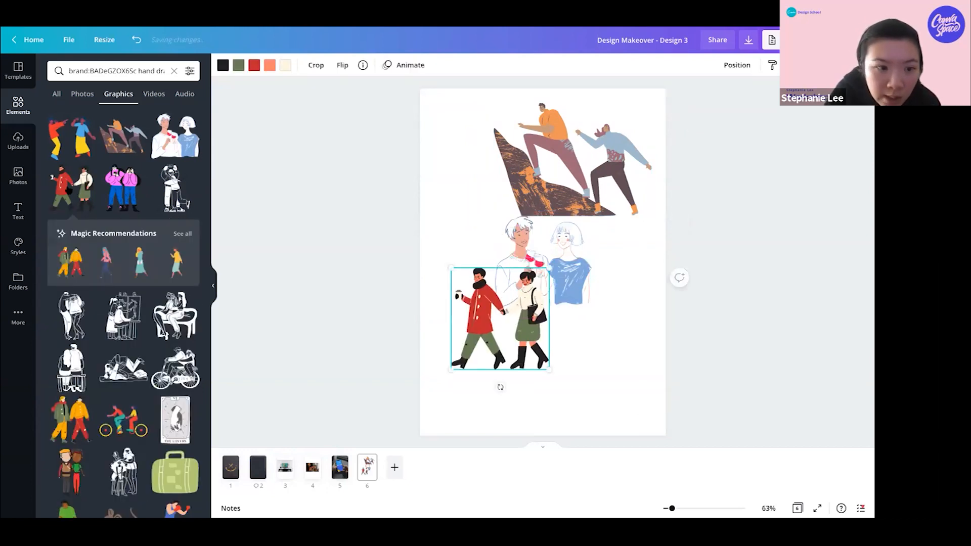
pyautogui.click(114, 188)
pyautogui.moveTo(551, 263); pyautogui.dragTo(572, 292)
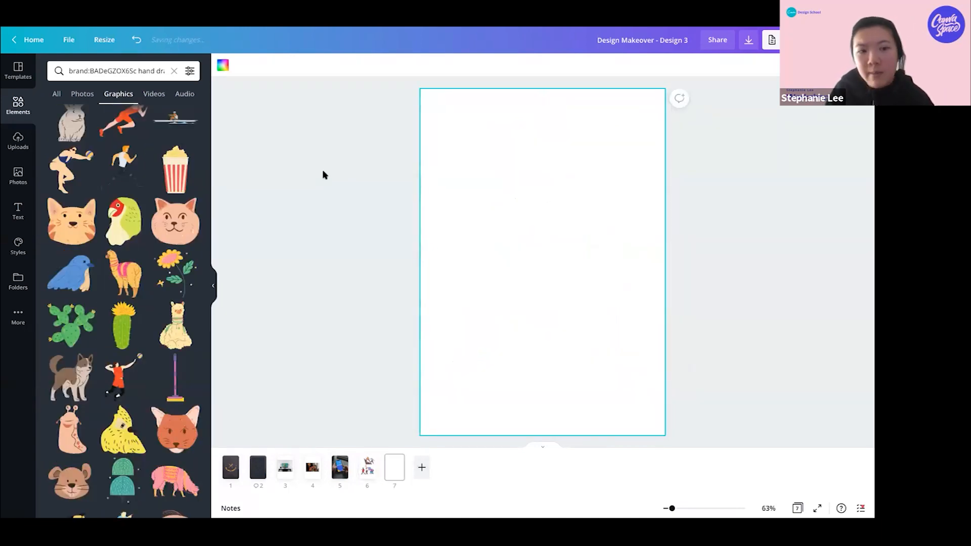
# Insert the peach cat face graphic on a blank seventh page and list more elements by its creator, sketchify
pyautogui.click(183, 219)
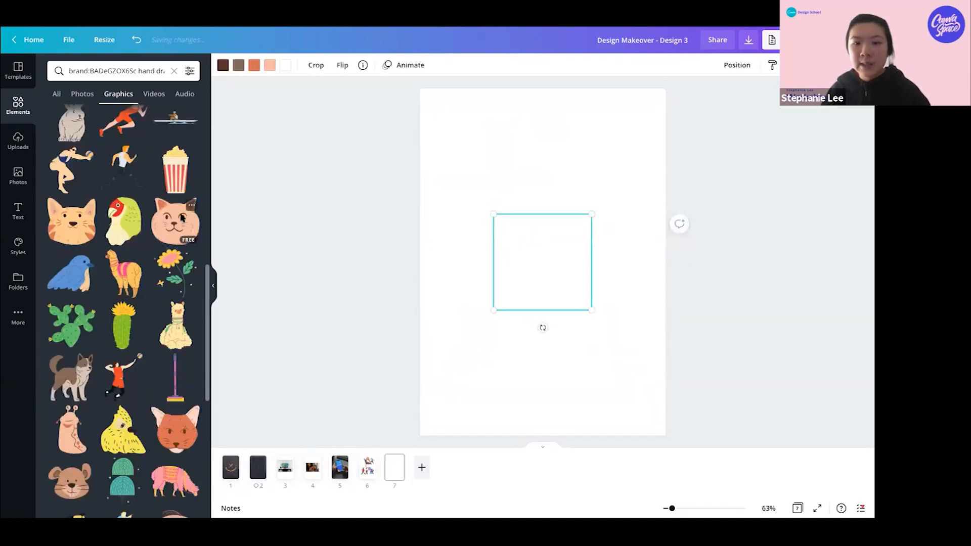
pyautogui.click(363, 65)
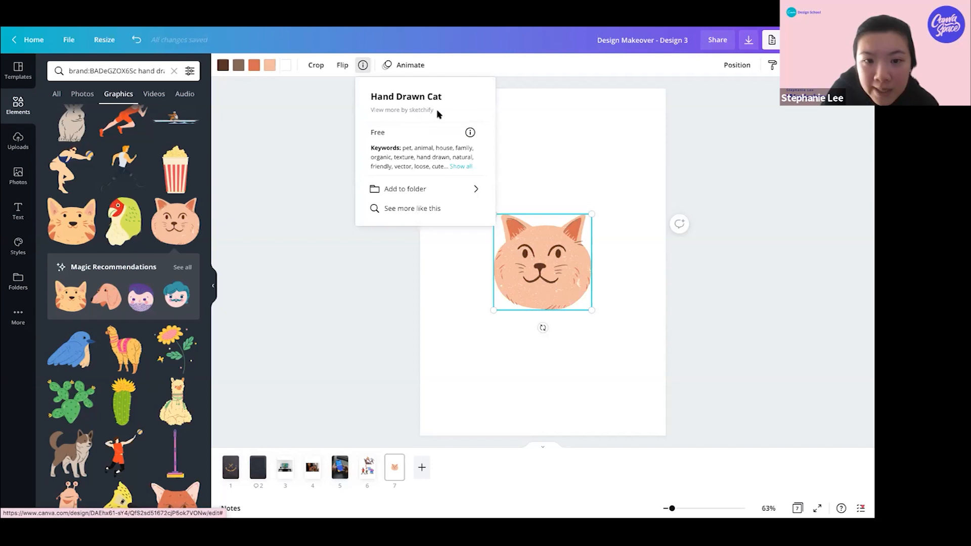
pyautogui.click(411, 111)
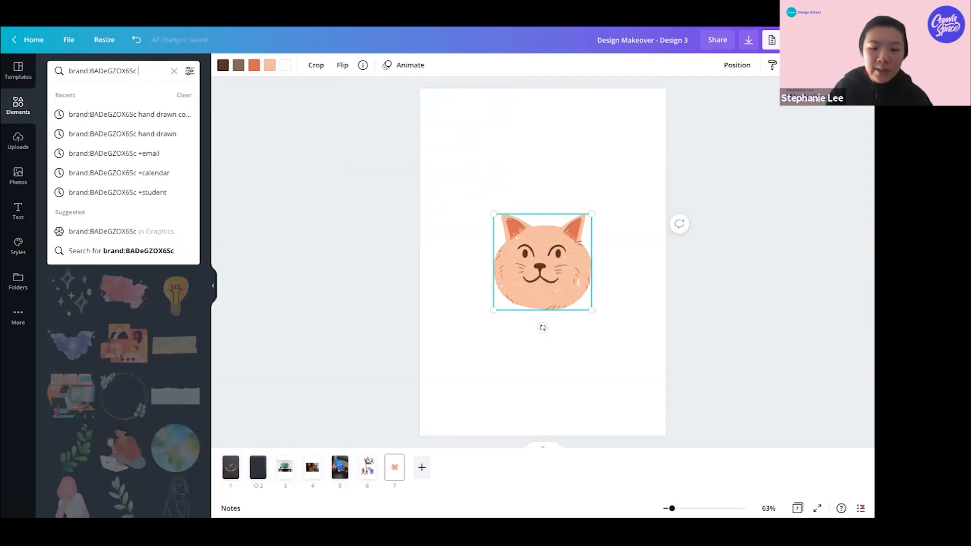
# Search the creator's elements for "cat" and show only graphics
pyautogui.write('cat')
pyautogui.press('Return')
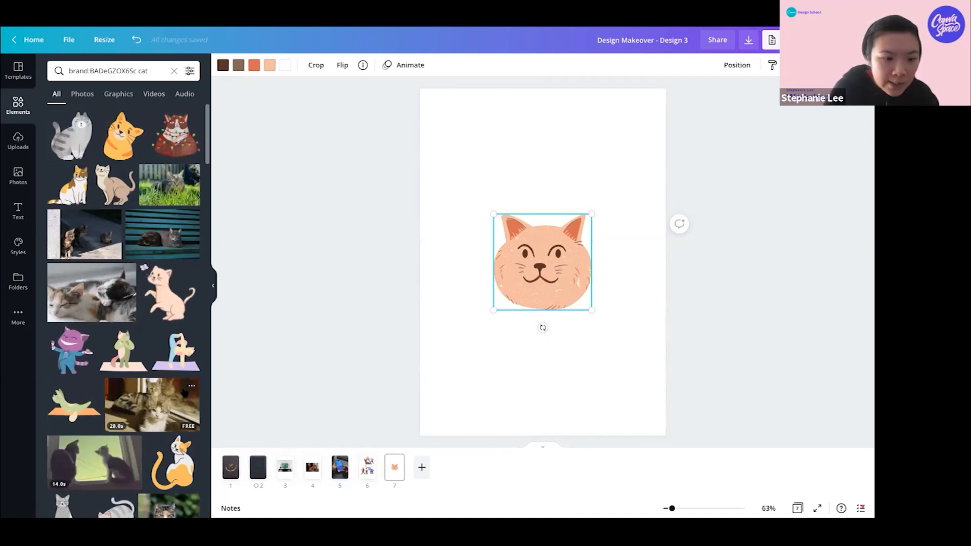
pyautogui.scroll(-10, 185, 392)
pyautogui.click(118, 94)
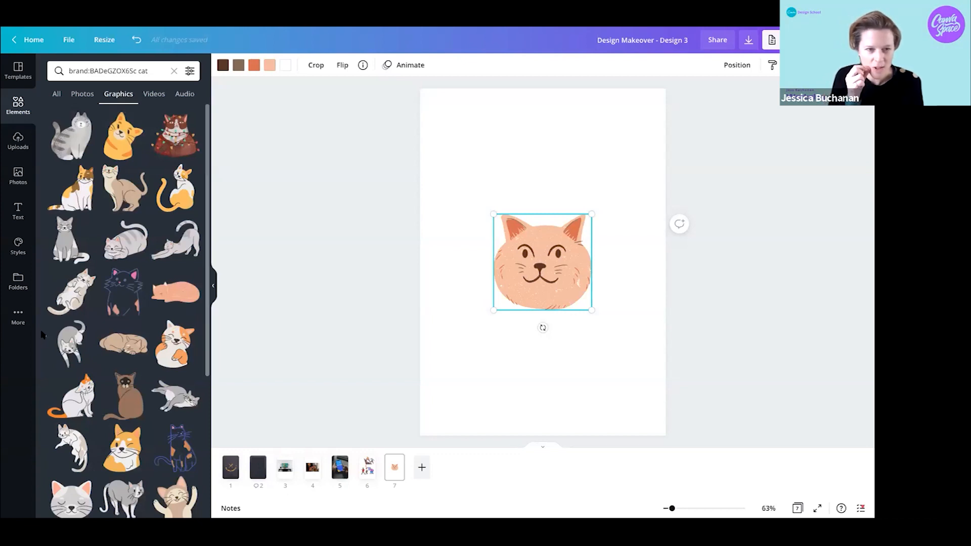
# Move the cat face to the upper right of page 7 and enlarge it slightly
pyautogui.click(601, 181)
pyautogui.moveTo(515, 225); pyautogui.dragTo(556, 125)
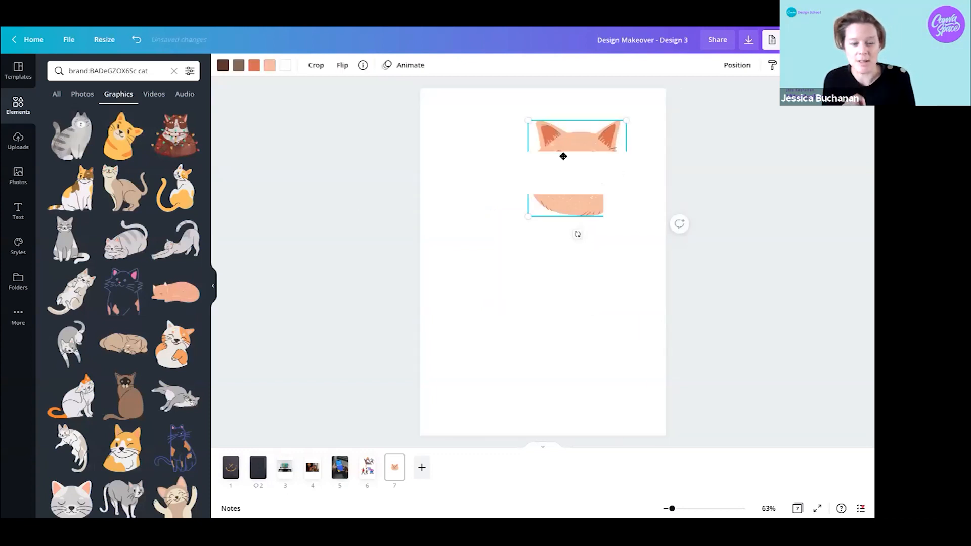
pyautogui.moveTo(527, 209)
pyautogui.mouseDown()
pyautogui.moveTo(539, 204)
pyautogui.moveTo(529, 214)
pyautogui.mouseUp()
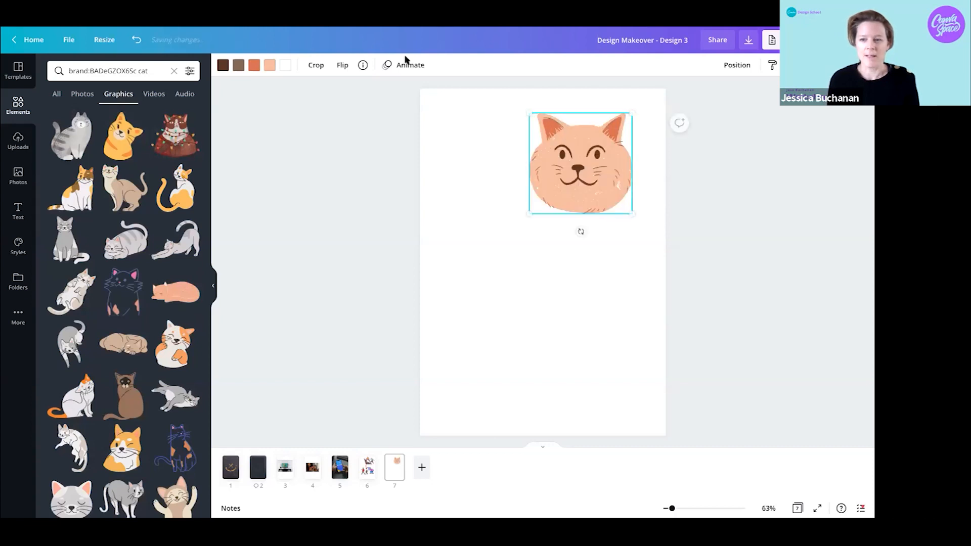
# Show the cat graphic's full keyword list in its details, and shift the cat slightly to the right on the page
pyautogui.click(363, 65)
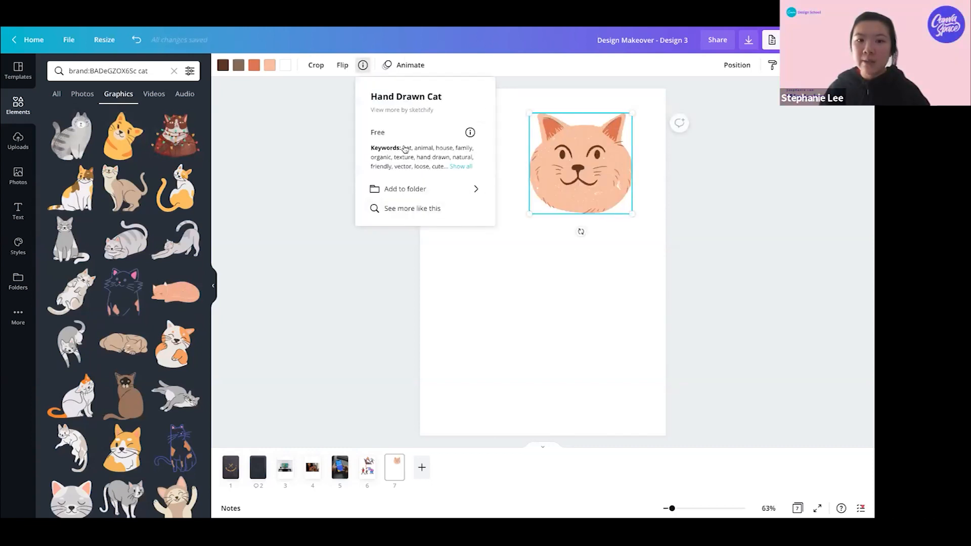
pyautogui.click(460, 166)
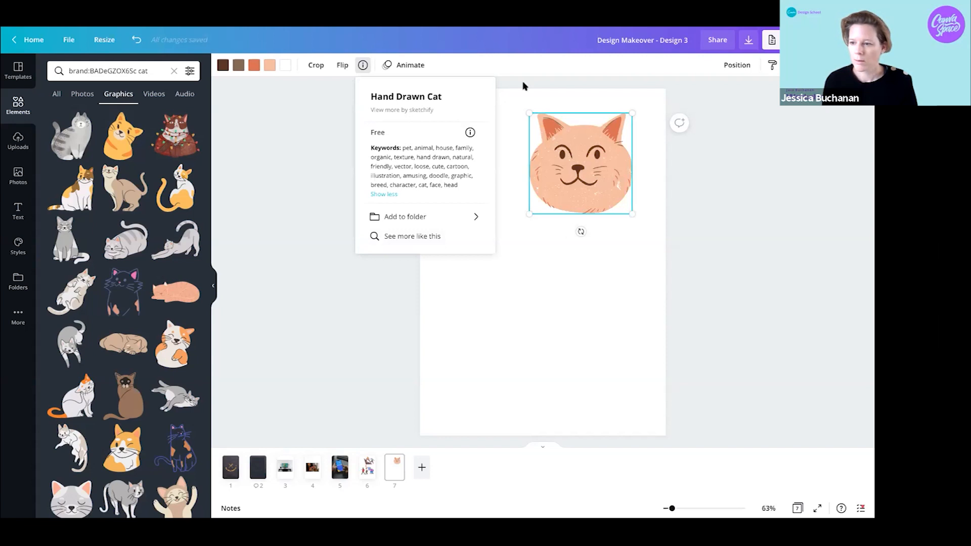
pyautogui.click(462, 167)
pyautogui.click(607, 207)
pyautogui.moveTo(541, 172); pyautogui.dragTo(550, 172)
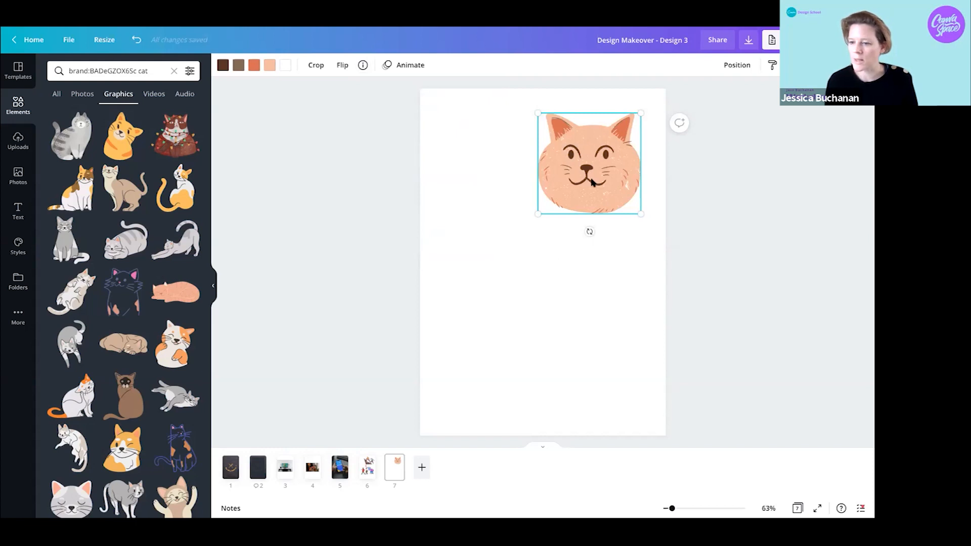
# Look through the creator's cat graphics for ones matching the cat face
pyautogui.click(524, 279)
pyautogui.scroll(-15, 134, 326)
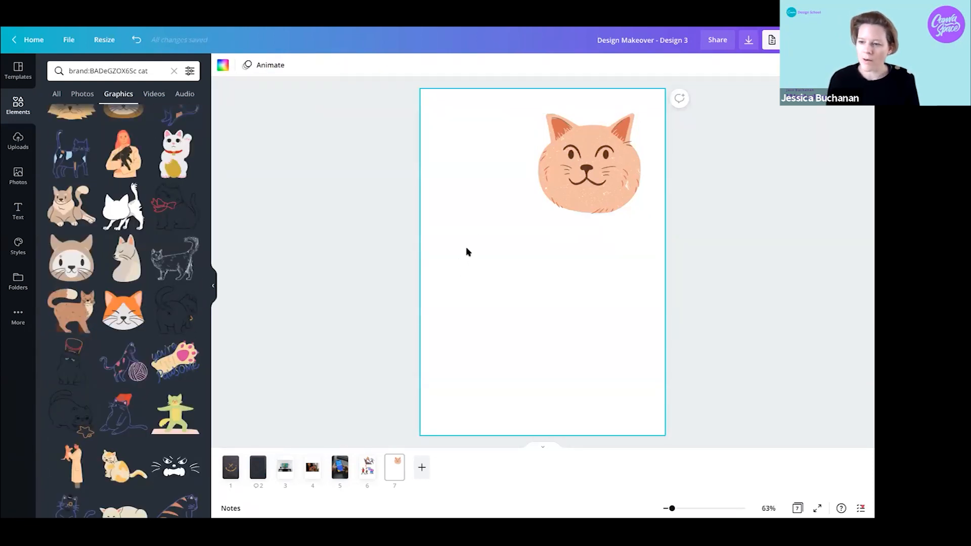
pyautogui.click(290, 185)
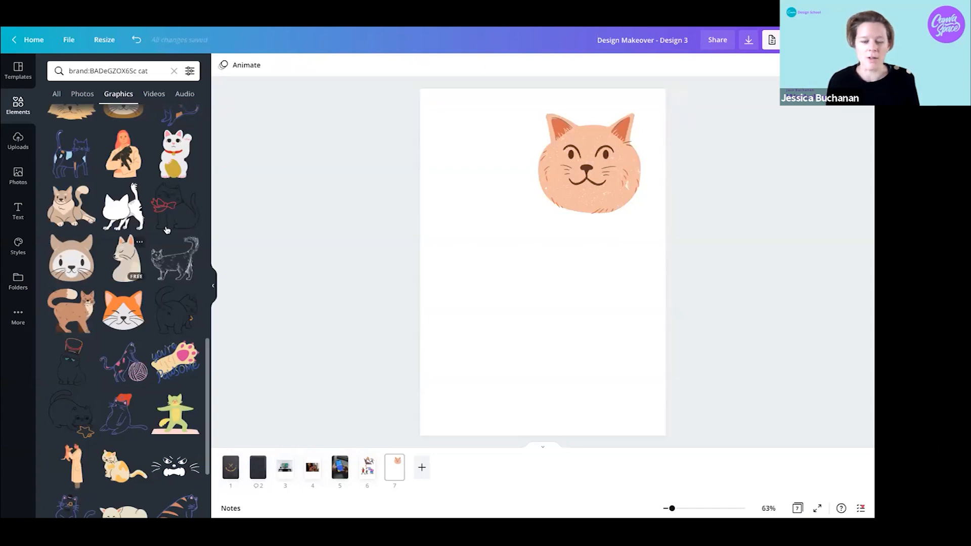
pyautogui.scroll(15, 167, 230)
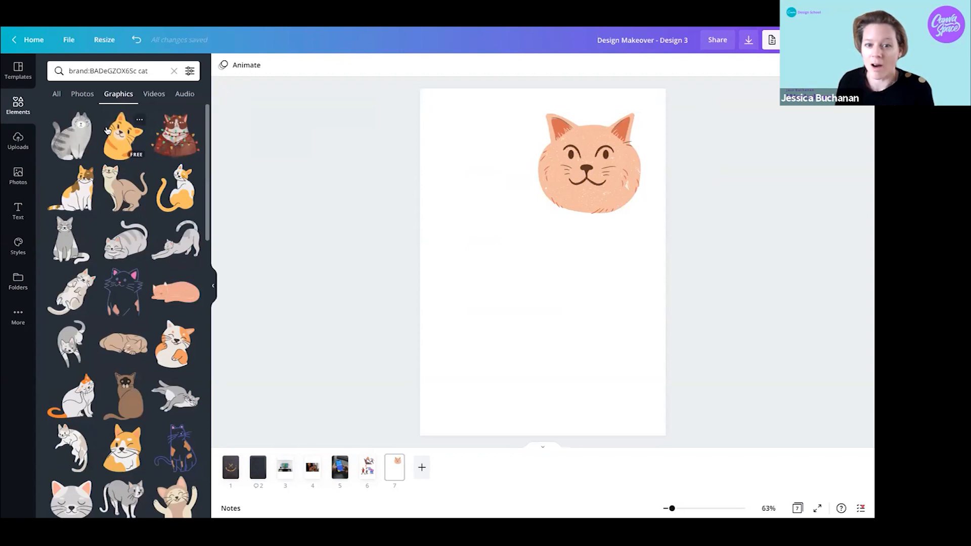
pyautogui.click(77, 72)
pyautogui.click(295, 148)
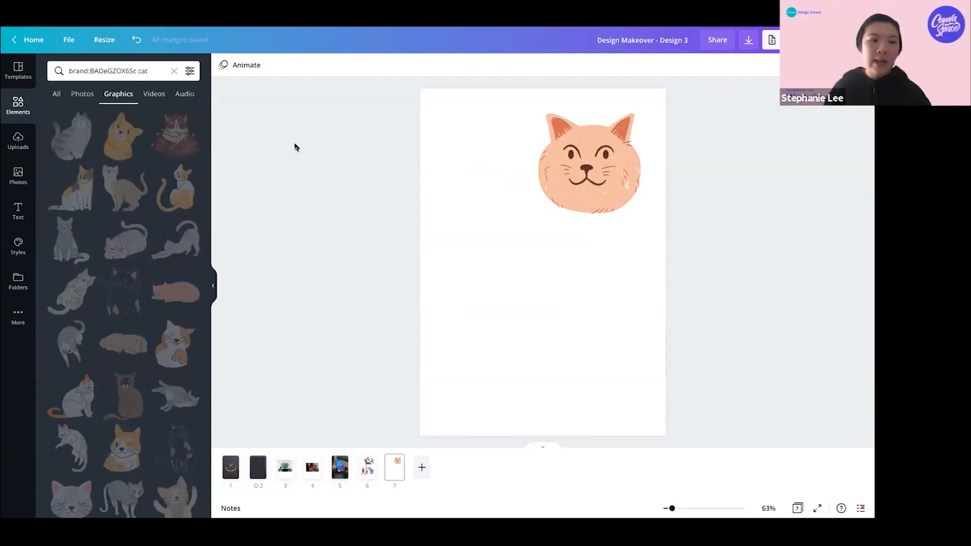
pyautogui.click(597, 184)
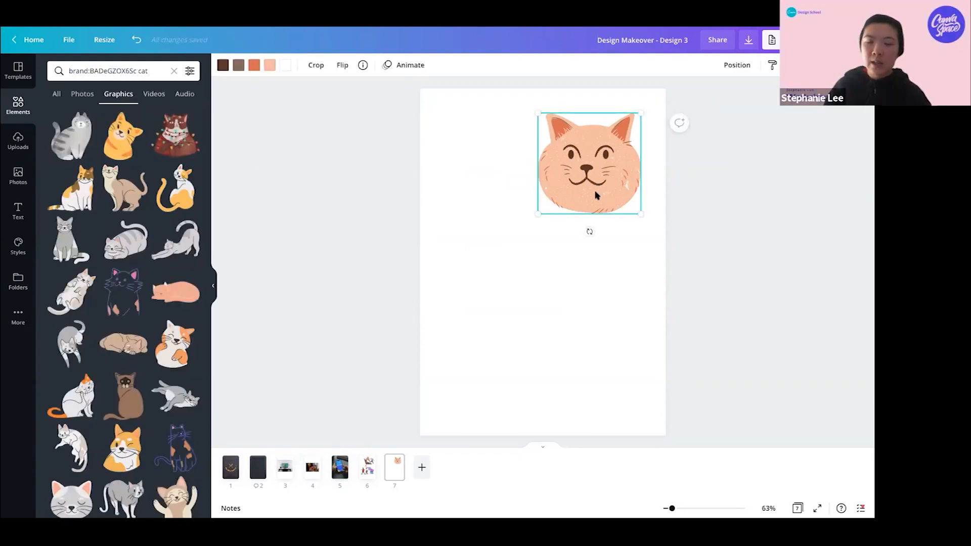
pyautogui.click(397, 276)
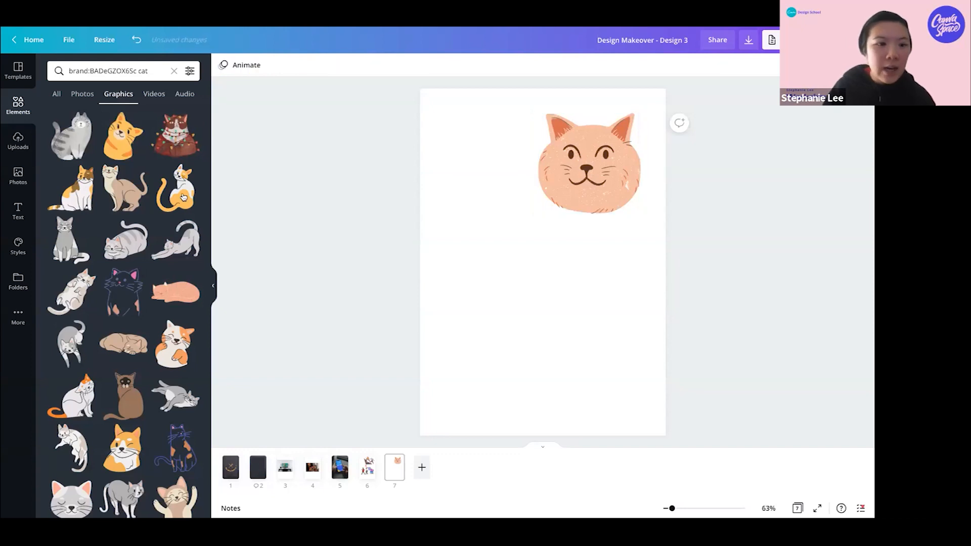
# Add the curled-up grey striped cat to page 7 below the cat face and list more graphics by its creator
pyautogui.moveTo(136, 72); pyautogui.dragTo(38, 76)
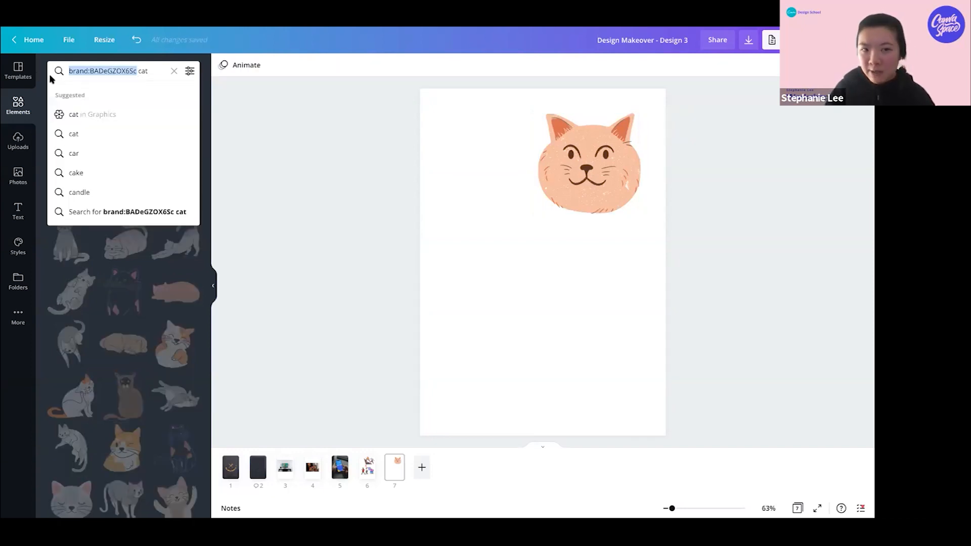
pyautogui.click(298, 159)
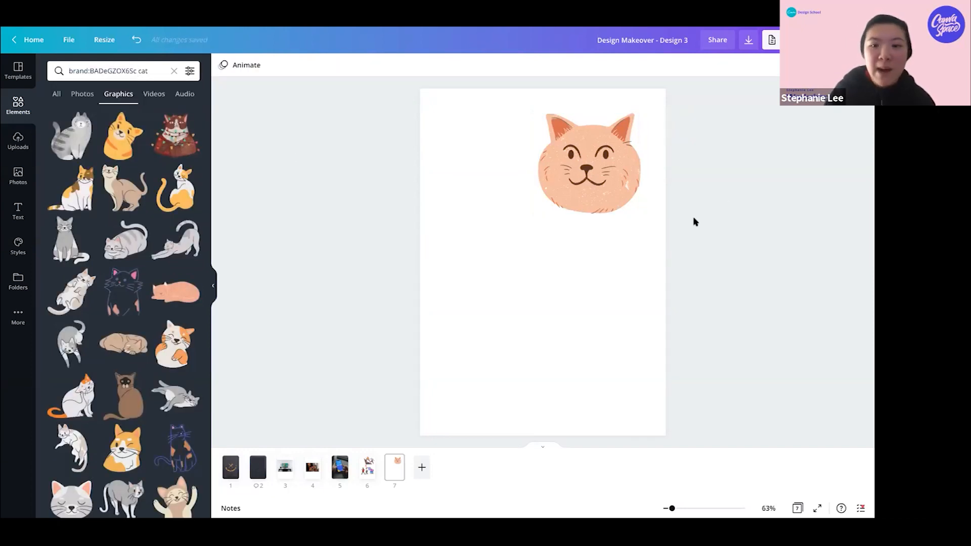
pyautogui.click(533, 321)
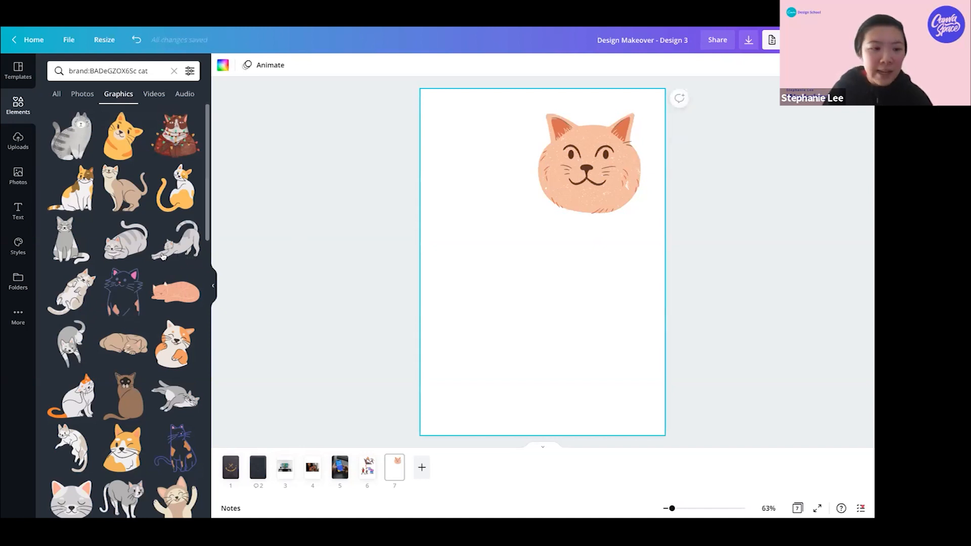
pyautogui.click(126, 241)
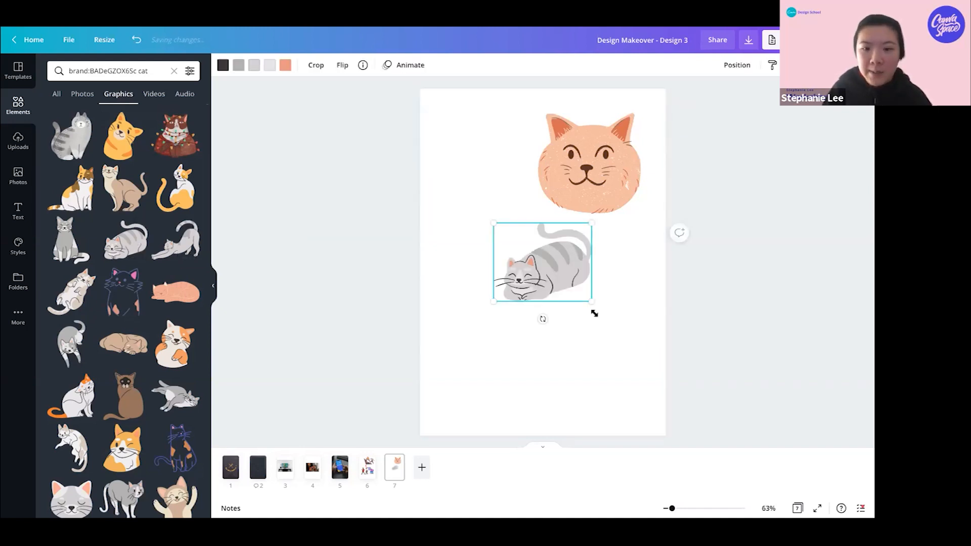
pyautogui.click(363, 65)
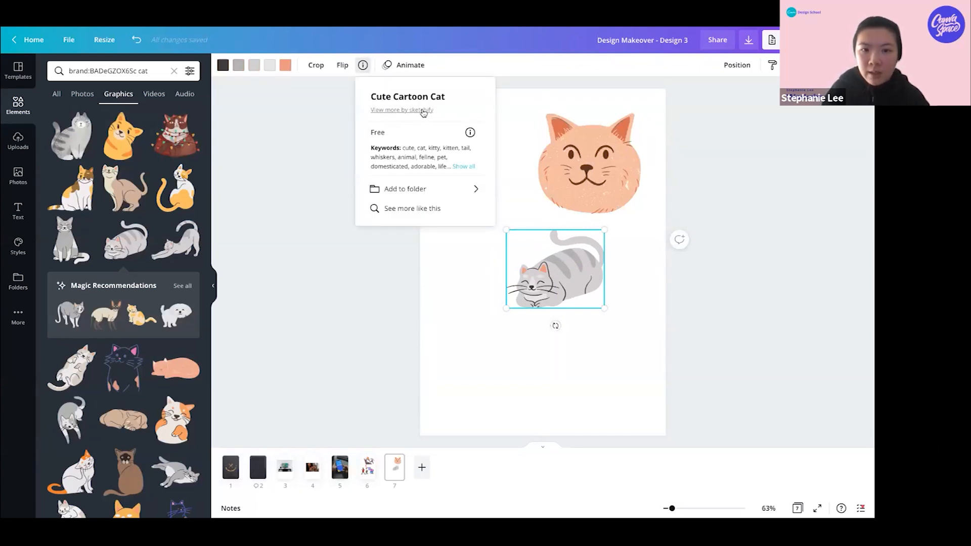
pyautogui.click(403, 109)
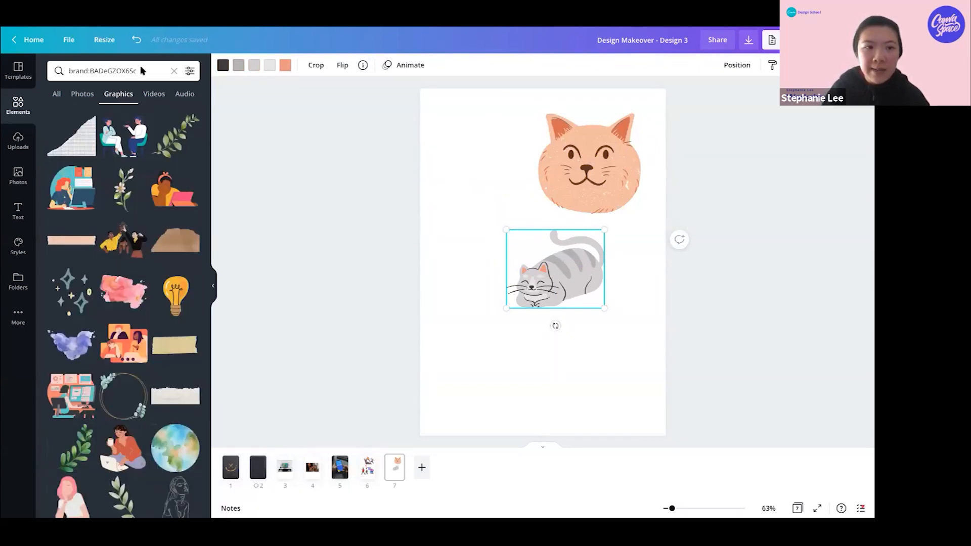
# Paste the creator's brand search code onto page 7 as text, fit it on one line and reduce it to size 32
pyautogui.click(142, 71)
pyautogui.hotkey('ctrl', 'c')
pyautogui.click(579, 343)
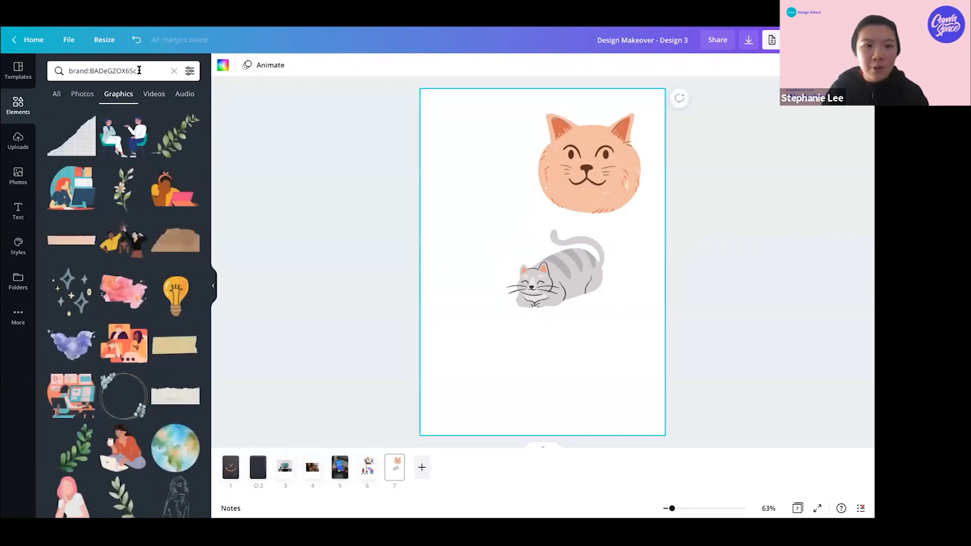
pyautogui.click(577, 382)
pyautogui.hotkey('ctrl', 'v')
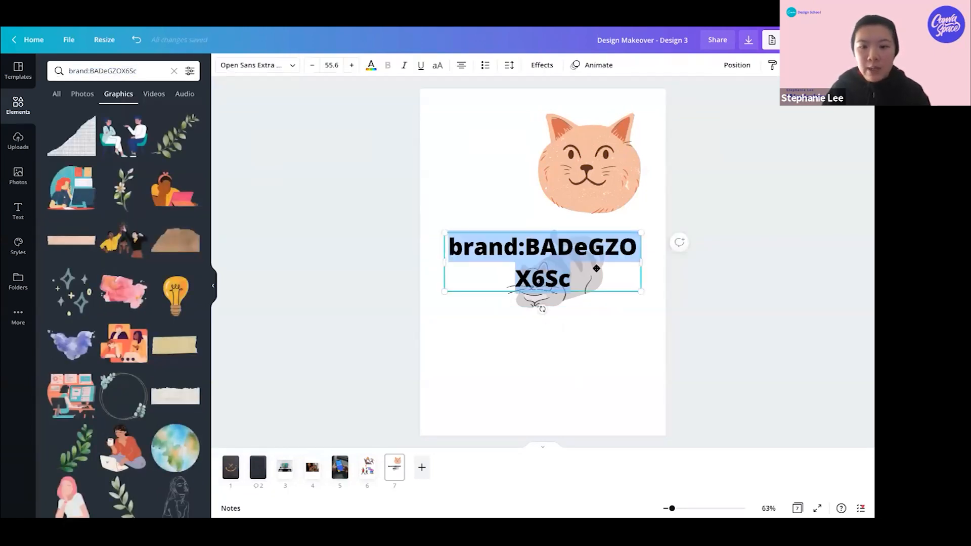
pyautogui.moveTo(641, 268); pyautogui.dragTo(746, 258)
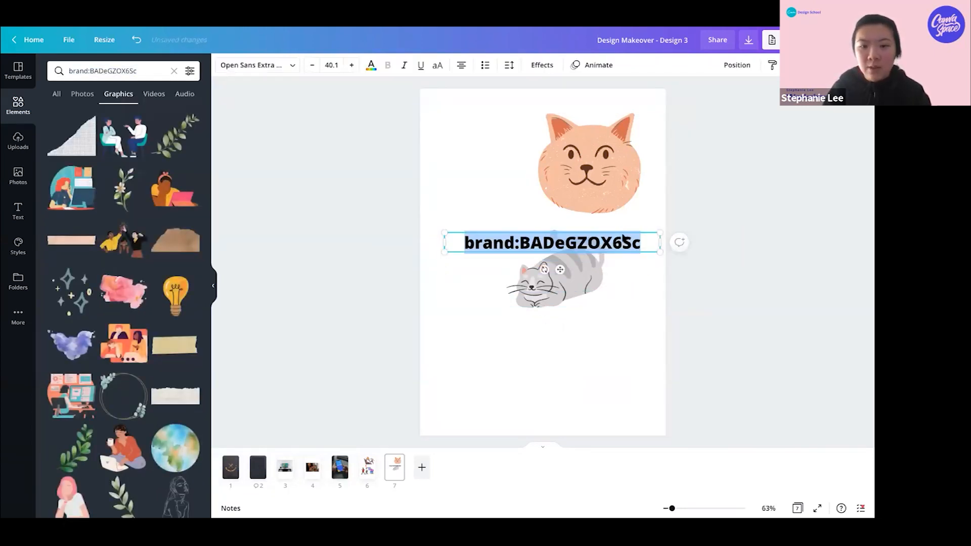
pyautogui.click(456, 220)
pyautogui.click(472, 237)
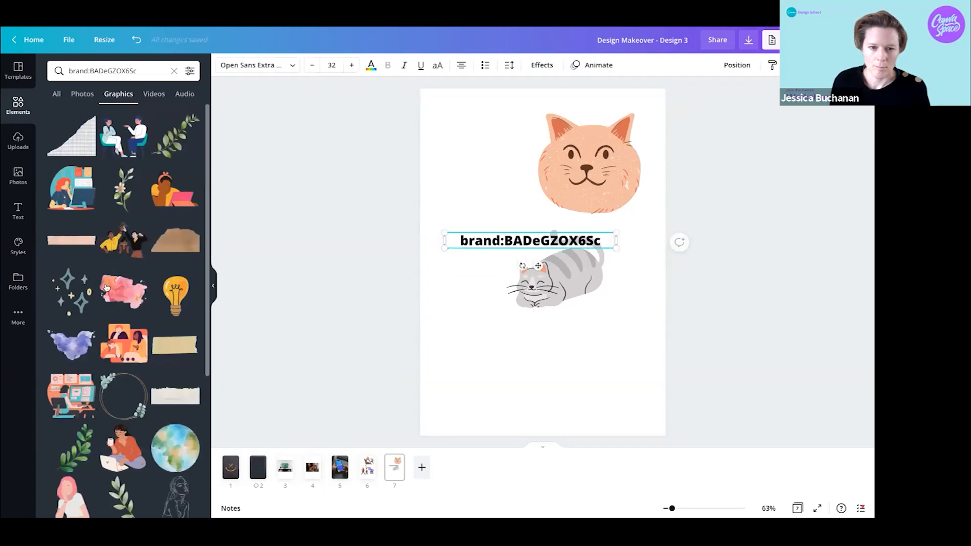
# Look through the creator's graphics and check the details of the Hand Made Open Notebook graphic
pyautogui.scroll(-10, 170, 254)
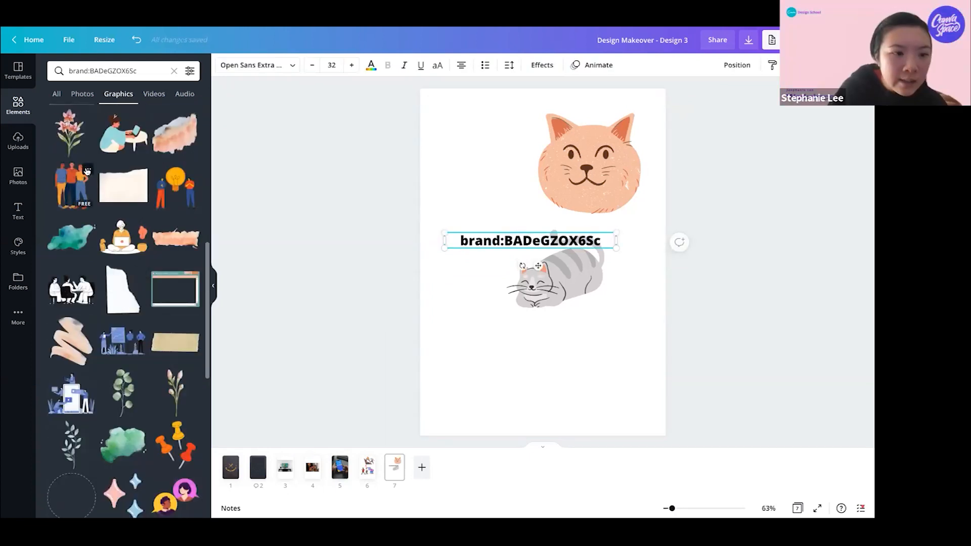
pyautogui.click(87, 170)
pyautogui.click(287, 241)
pyautogui.scroll(-6, 126, 273)
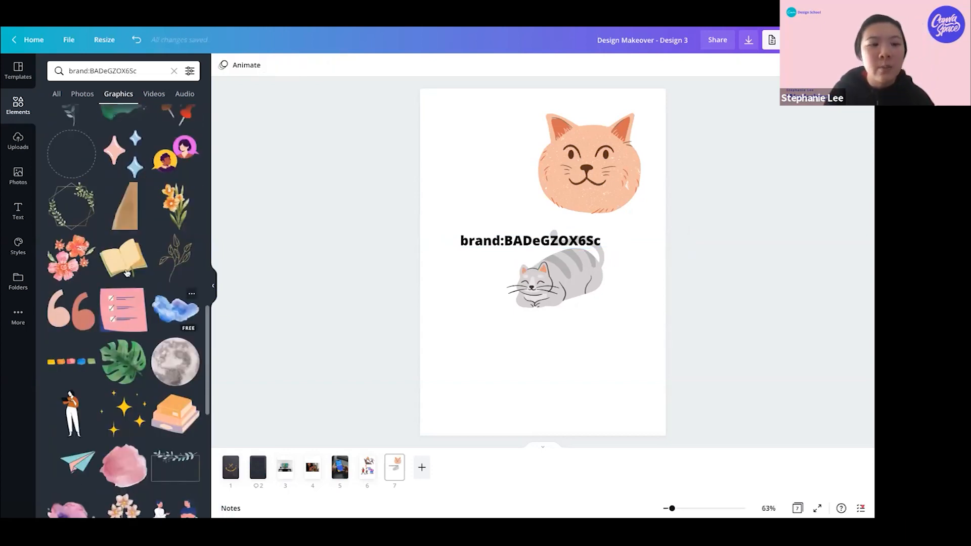
pyautogui.click(140, 242)
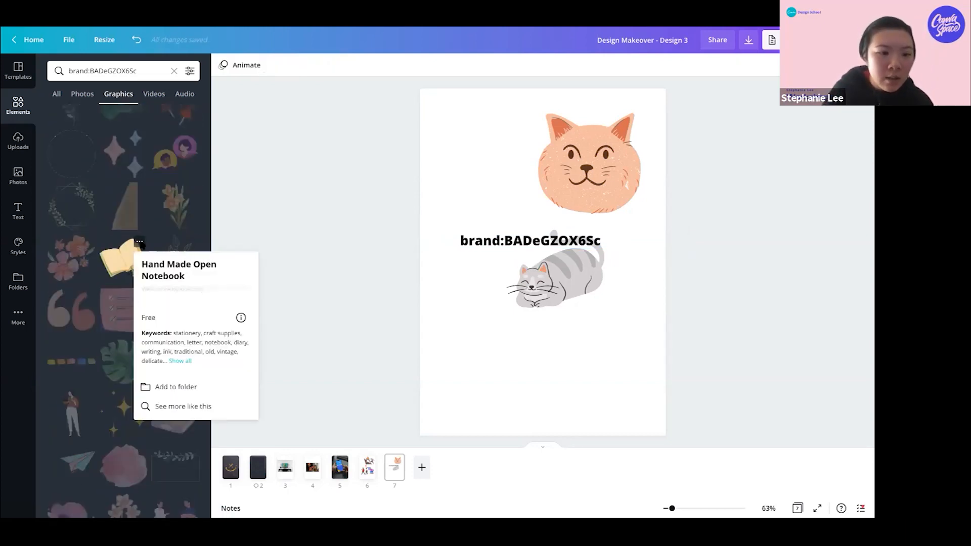
pyautogui.click(296, 240)
pyautogui.scroll(-5, 90, 353)
# Clear the creator search and show all the Magic recommendations graphics
pyautogui.click(174, 71)
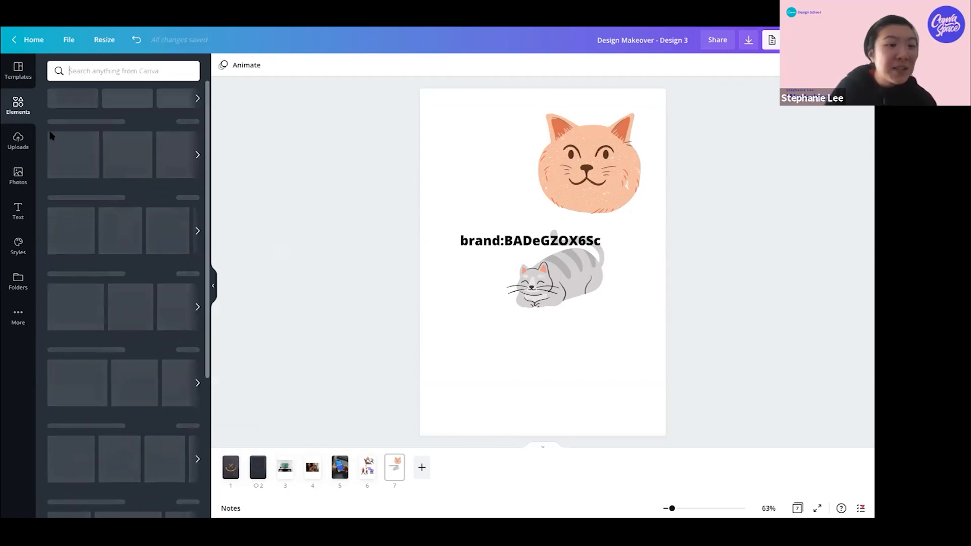
pyautogui.scroll(-2, 50, 167)
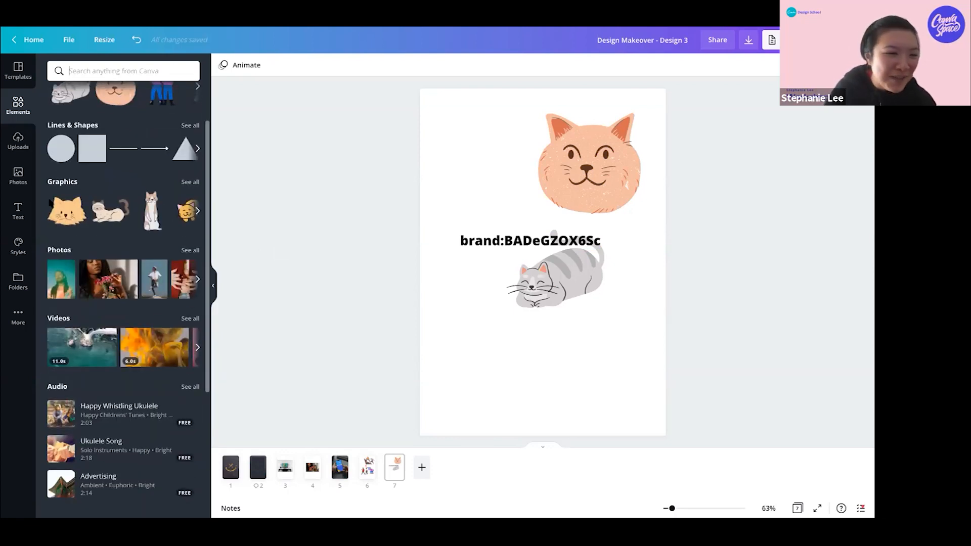
pyautogui.click(199, 209)
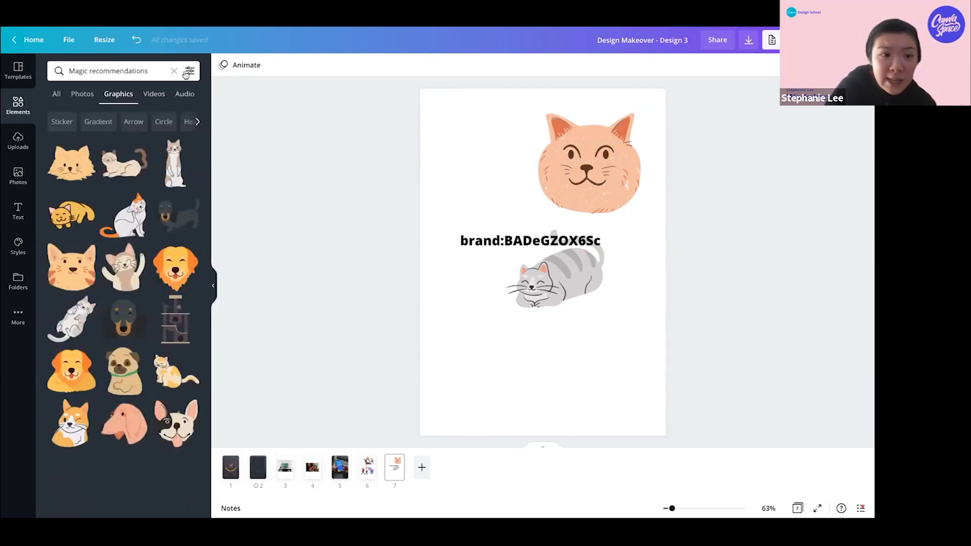
# Browse the full Graphics category and list more graphics by the creator of one of its animated graphics
pyautogui.click(174, 71)
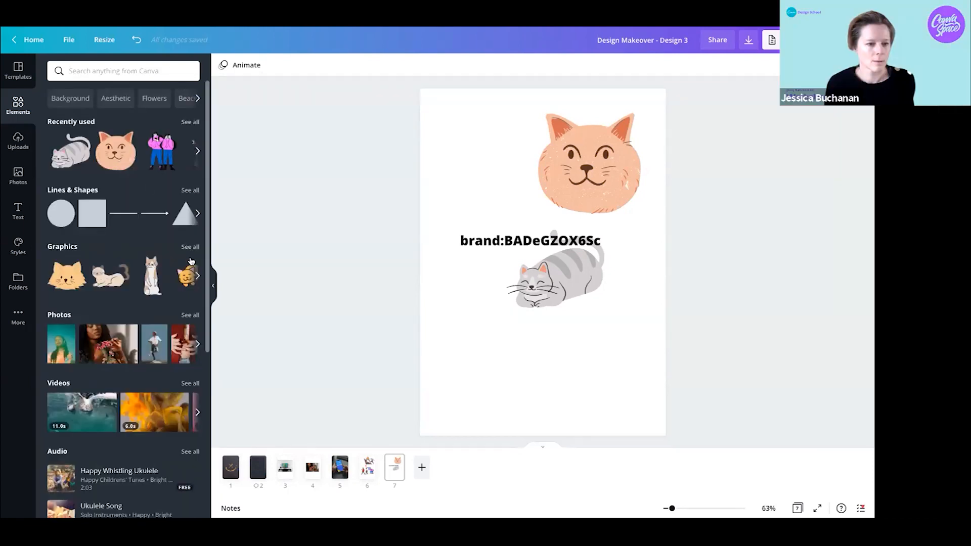
pyautogui.click(188, 246)
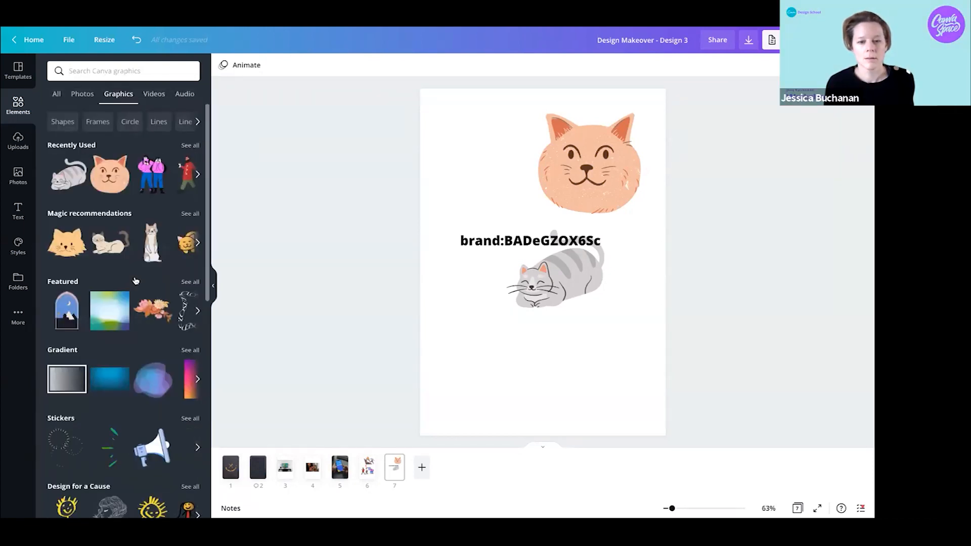
pyautogui.scroll(-4, 127, 253)
pyautogui.click(163, 219)
pyautogui.click(231, 269)
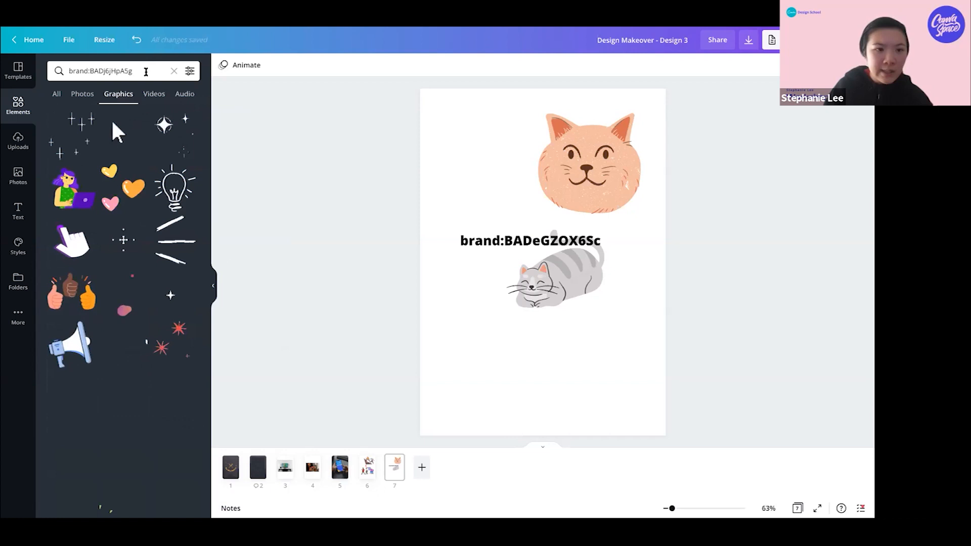
# Search this creator's elements for "social media" and show only graphics
pyautogui.click(64, 62)
pyautogui.click(135, 71)
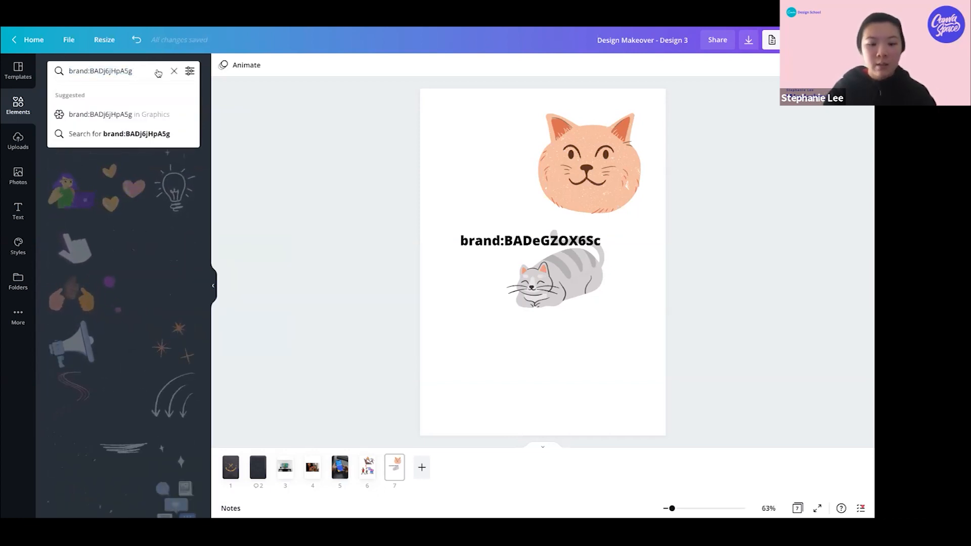
pyautogui.write('social media')
pyautogui.press('Return')
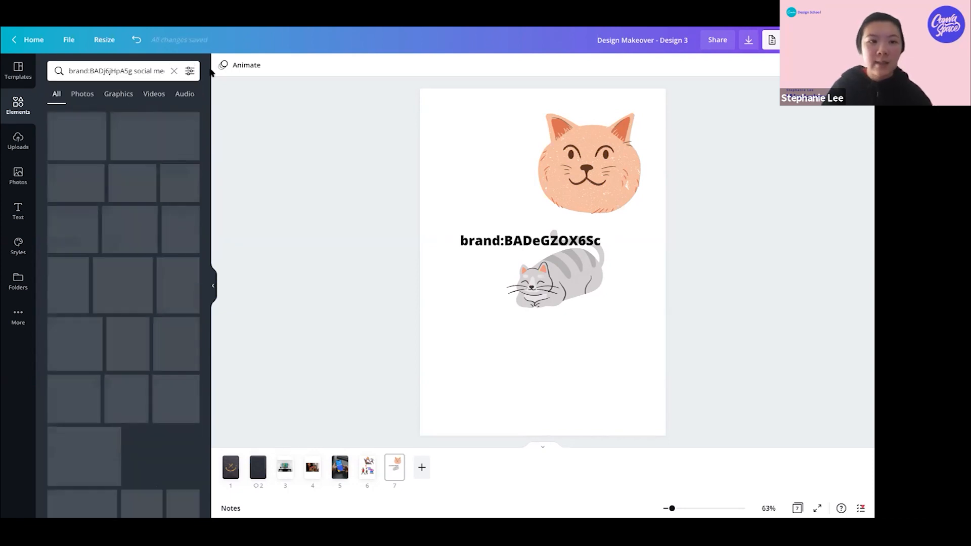
pyautogui.click(118, 94)
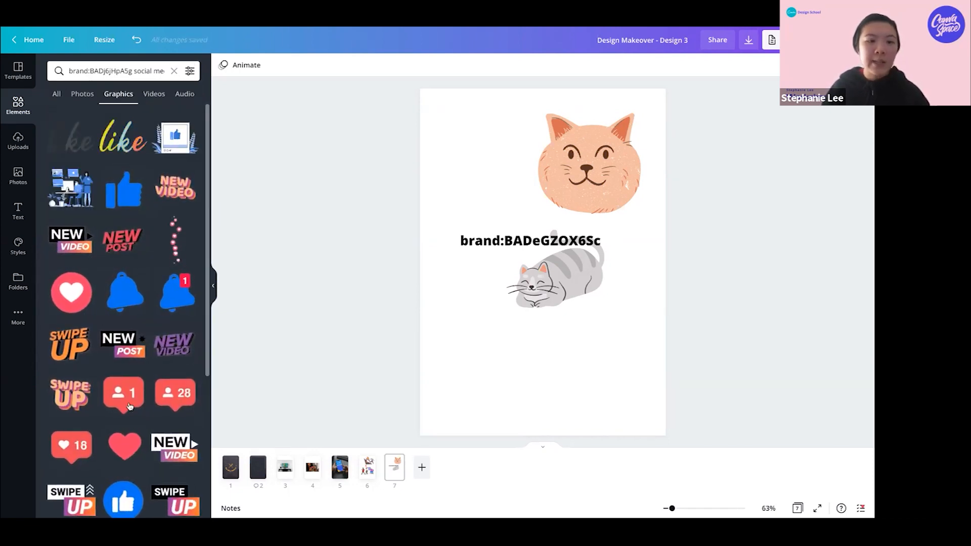
# Filter the social media graphics to Animated and look through them
pyautogui.click(190, 71)
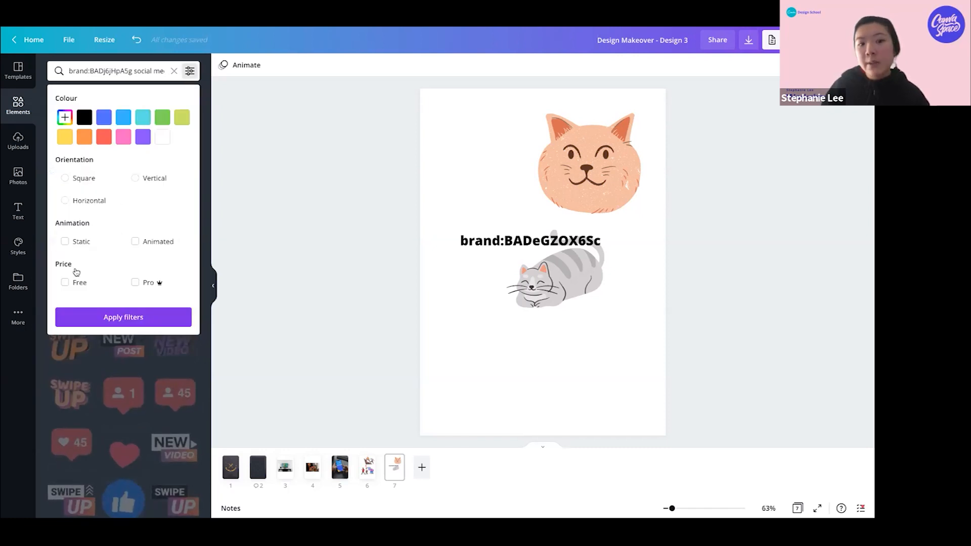
pyautogui.click(142, 250)
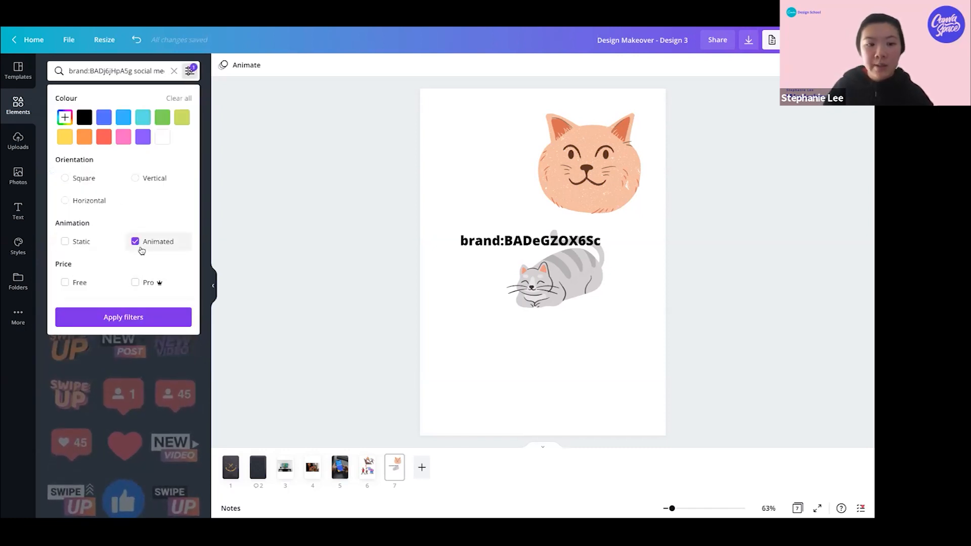
pyautogui.click(153, 318)
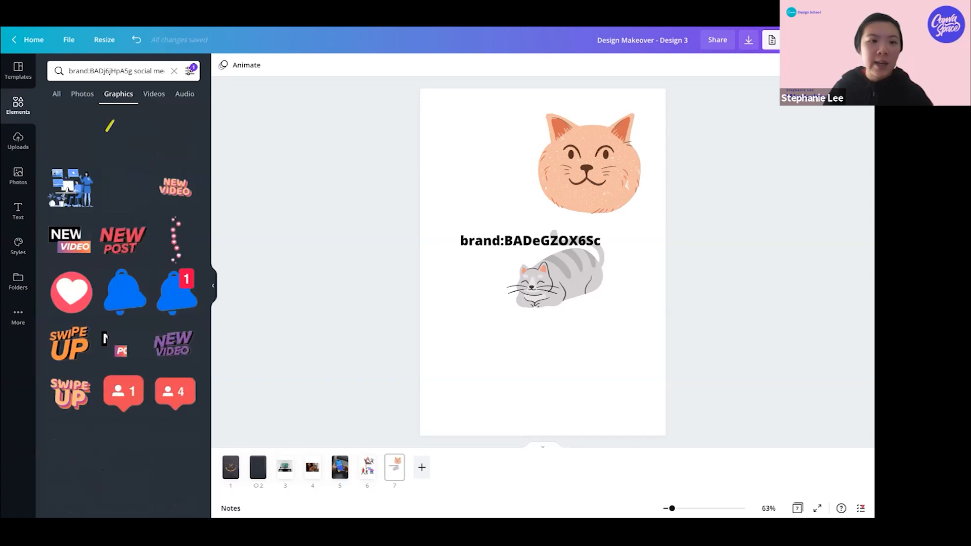
pyautogui.click(190, 71)
pyautogui.click(265, 114)
pyautogui.scroll(-15, 113, 332)
pyautogui.scroll(15, 113, 313)
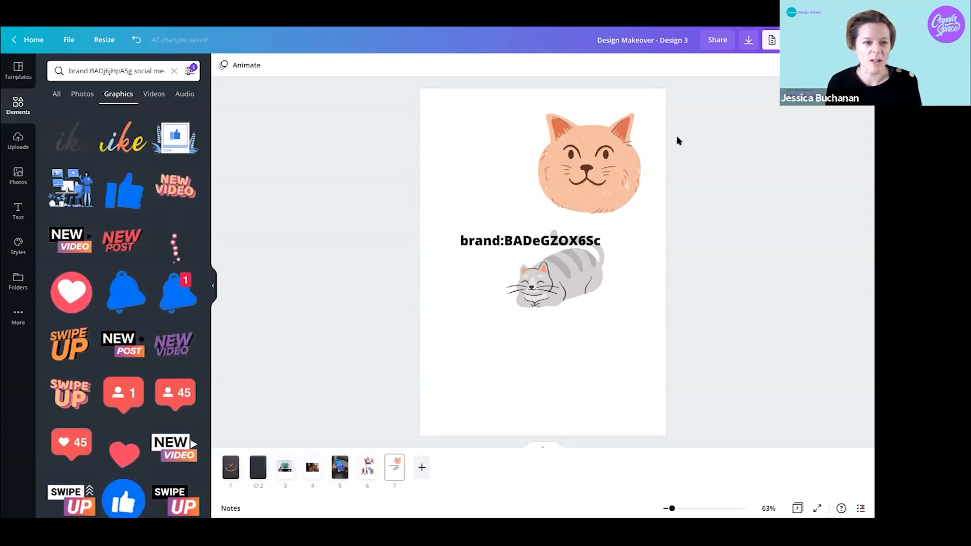
# Clear the creator search, search all elements for "christmas" and show only graphics
pyautogui.click(173, 70)
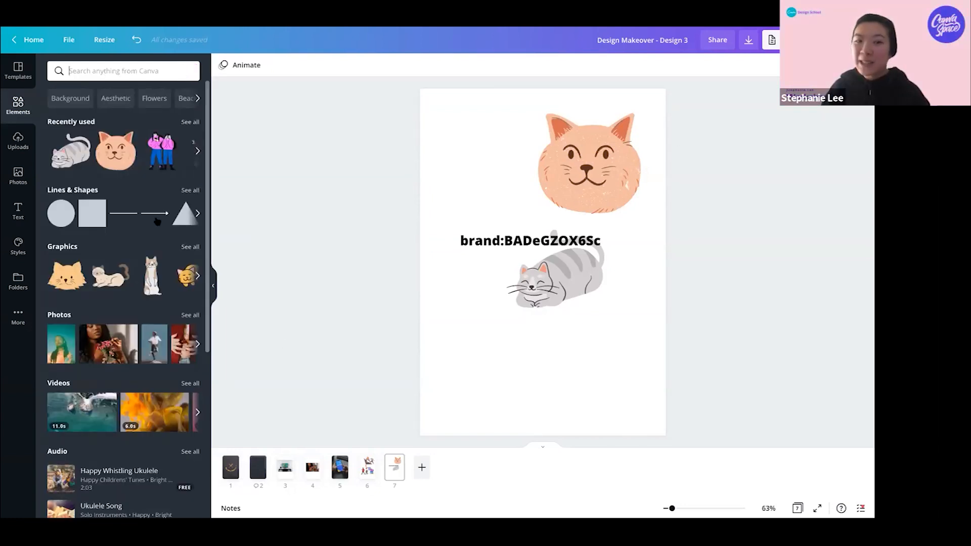
pyautogui.scroll(-3, 192, 218)
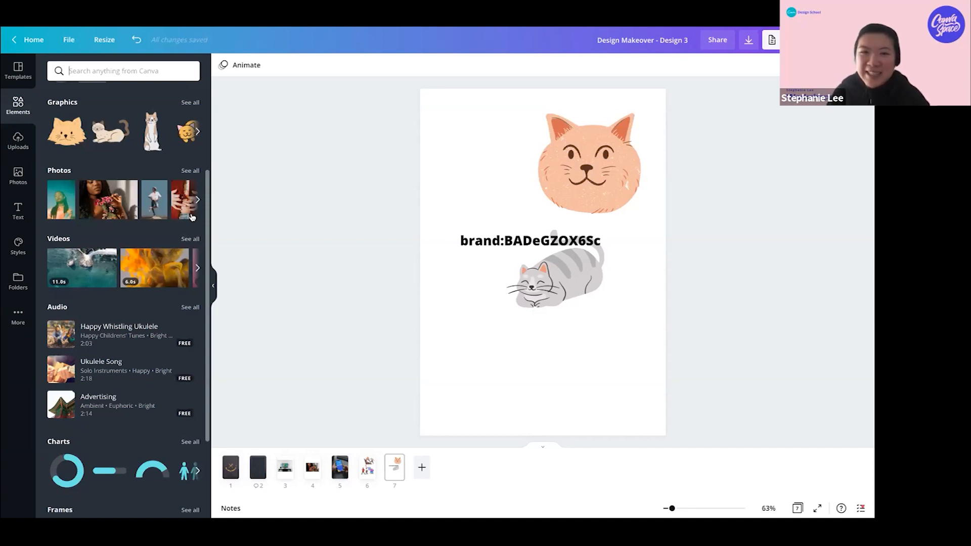
pyautogui.scroll(-1, 187, 205)
pyautogui.scroll(4, 147, 172)
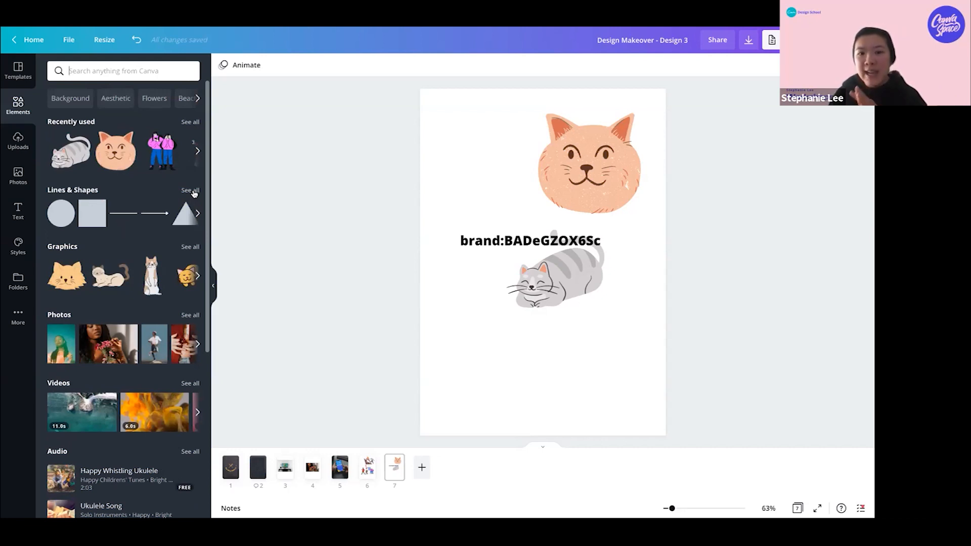
pyautogui.click(99, 67)
pyautogui.write('ch')
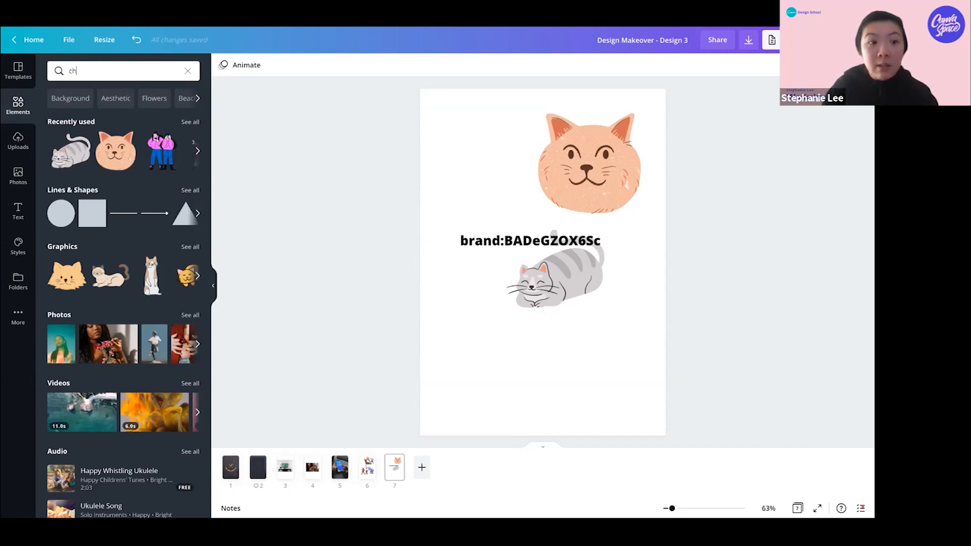
pyautogui.write('ristmas')
pyautogui.press('Return')
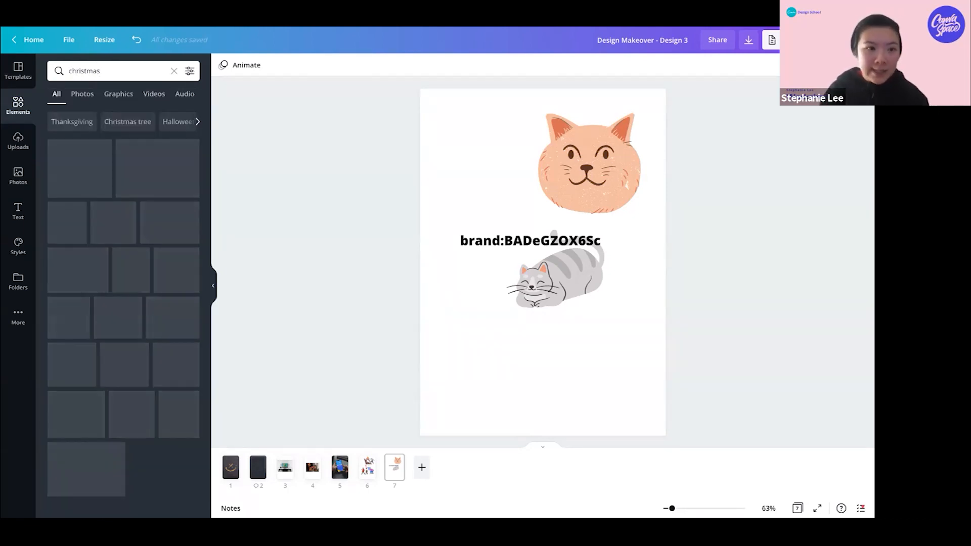
pyautogui.click(118, 94)
# Add the red Christmas bow to page 7, enlarge it to nearly the page width and tilt it slightly clockwise
pyautogui.scroll(-10, 133, 117)
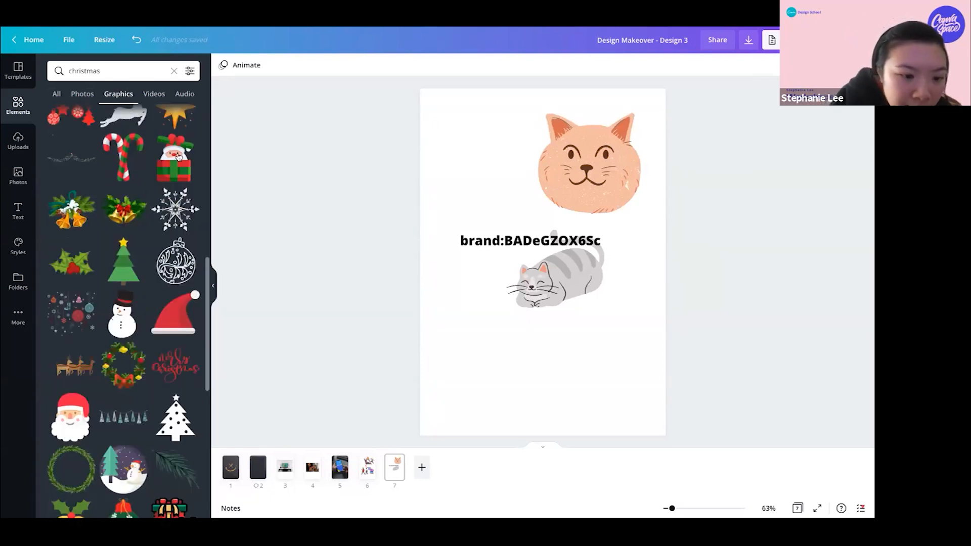
pyautogui.scroll(-10, 129, 435)
pyautogui.scroll(-3, 128, 434)
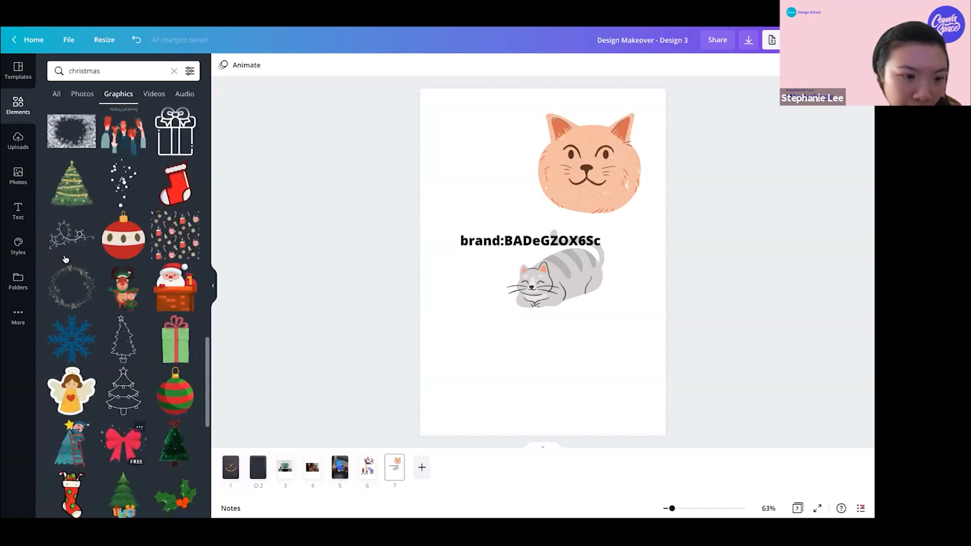
pyautogui.scroll(-4, 117, 240)
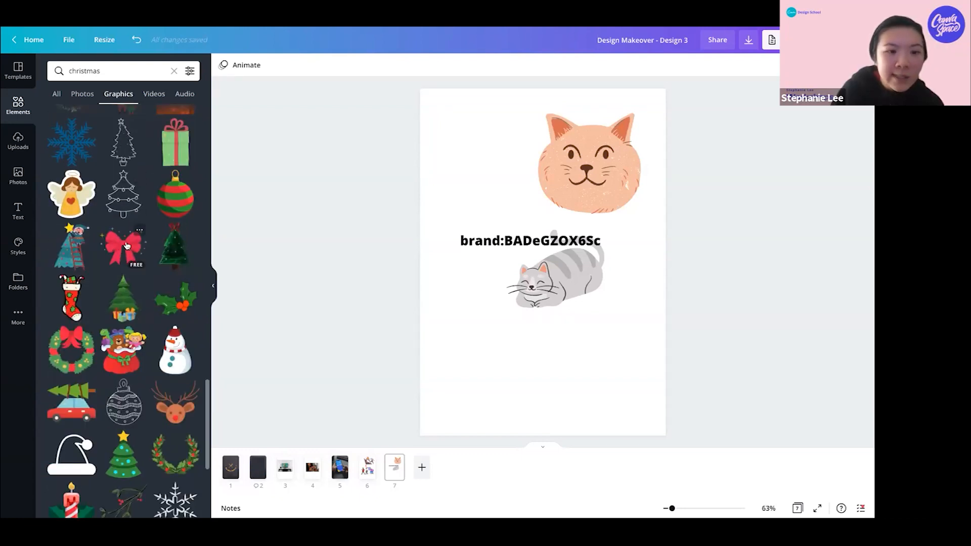
pyautogui.click(126, 252)
pyautogui.moveTo(602, 300); pyautogui.dragTo(663, 442)
pyautogui.moveTo(570, 439); pyautogui.dragTo(544, 387)
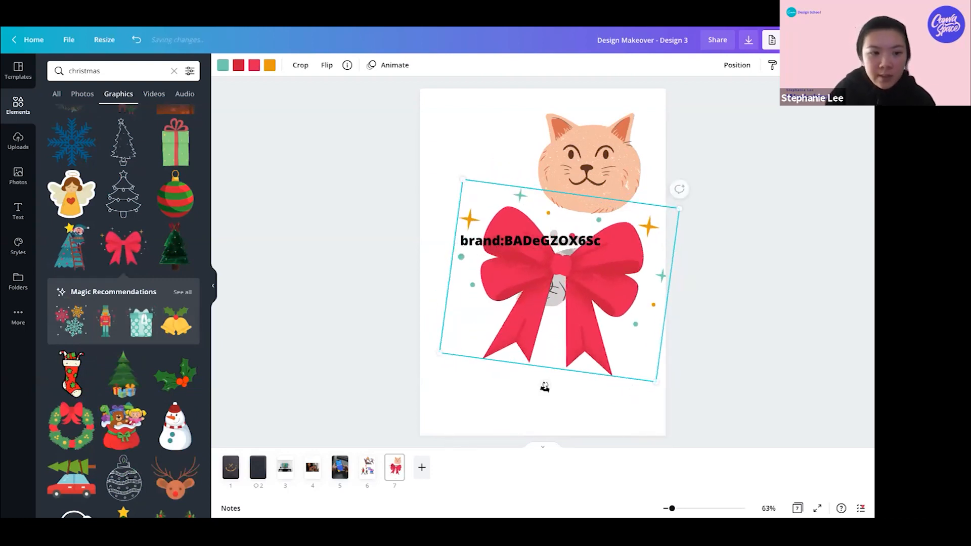
# Delete the red Christmas bow from page 7 and look through more of the Christmas graphics
pyautogui.press('Delete')
pyautogui.scroll(-5, 159, 306)
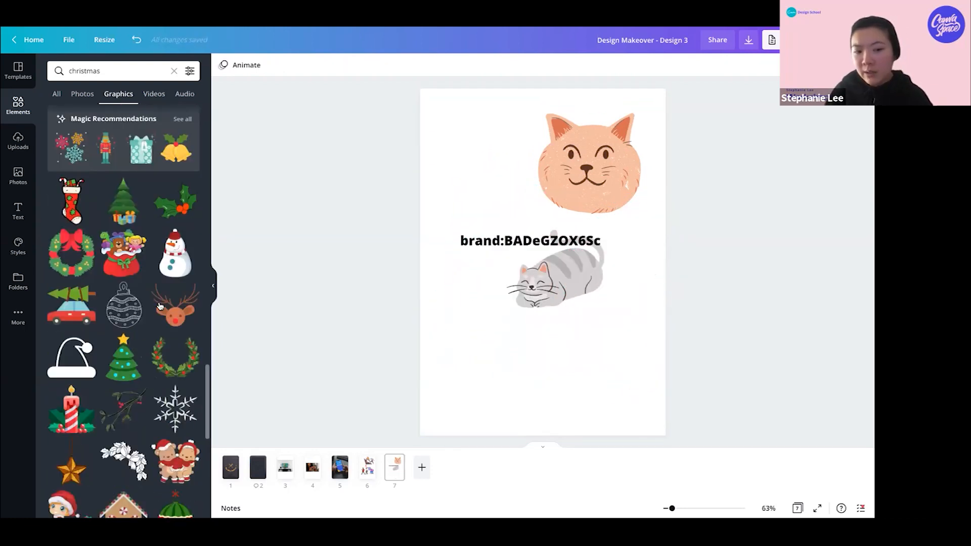
pyautogui.scroll(-15, 159, 306)
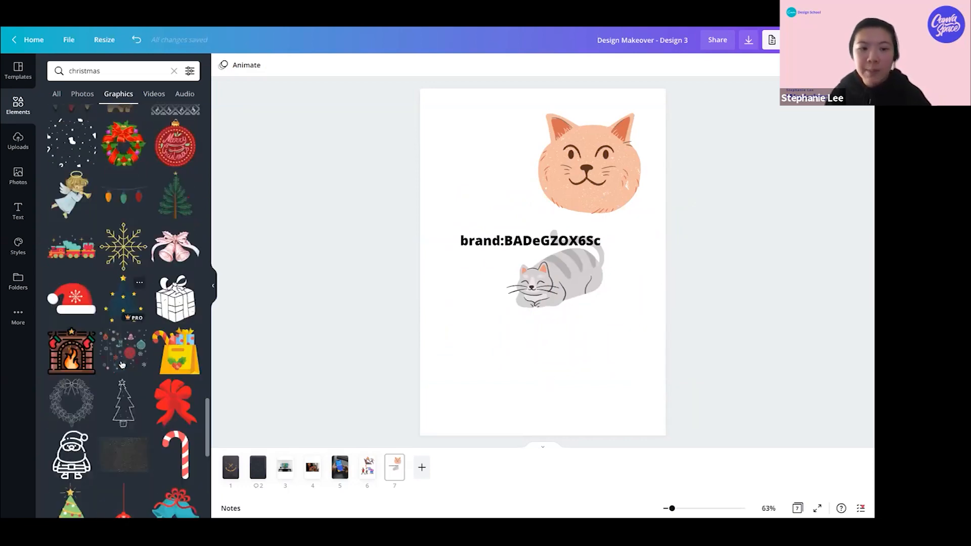
pyautogui.scroll(-1, 122, 364)
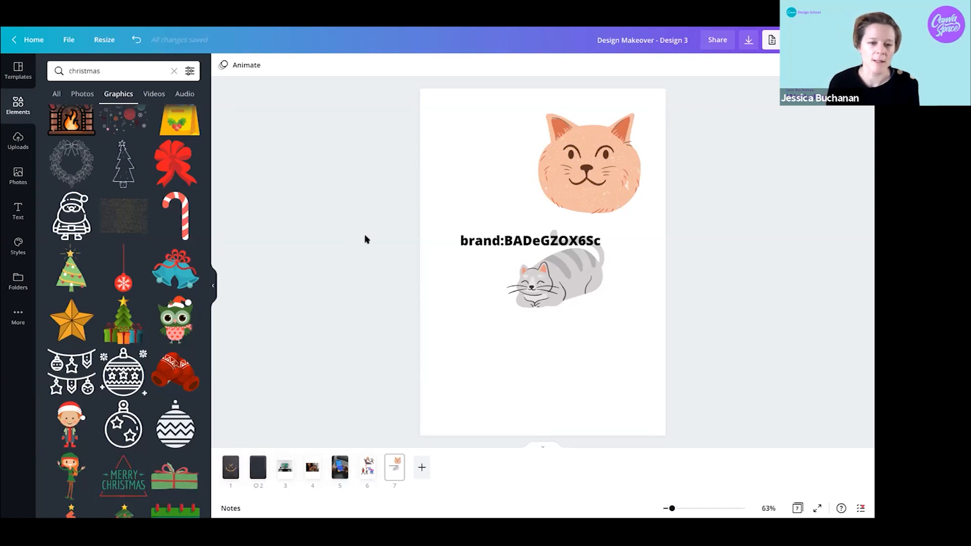
# Add a blank page 8 and place a rectangle stretched into a full-width band along the page's upper edge
pyautogui.click(421, 467)
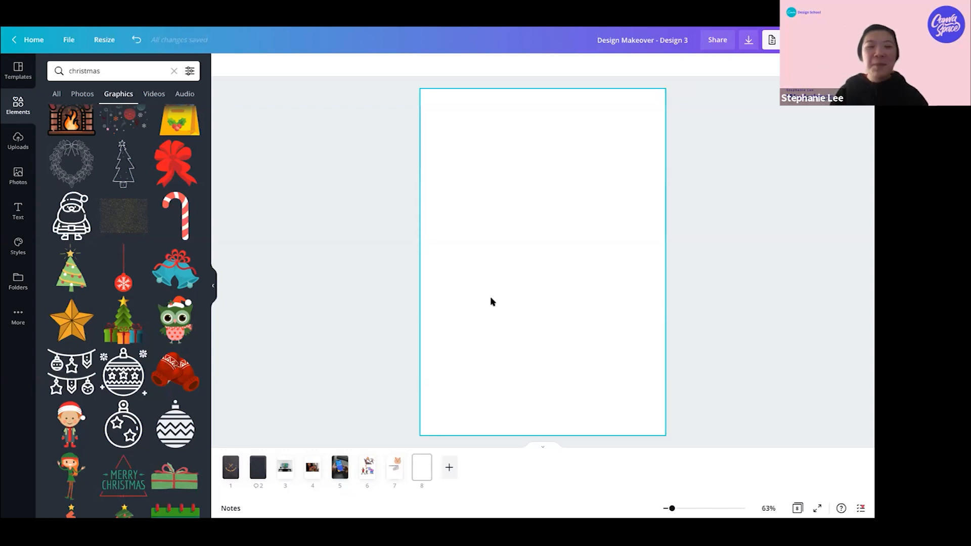
pyautogui.click(526, 297)
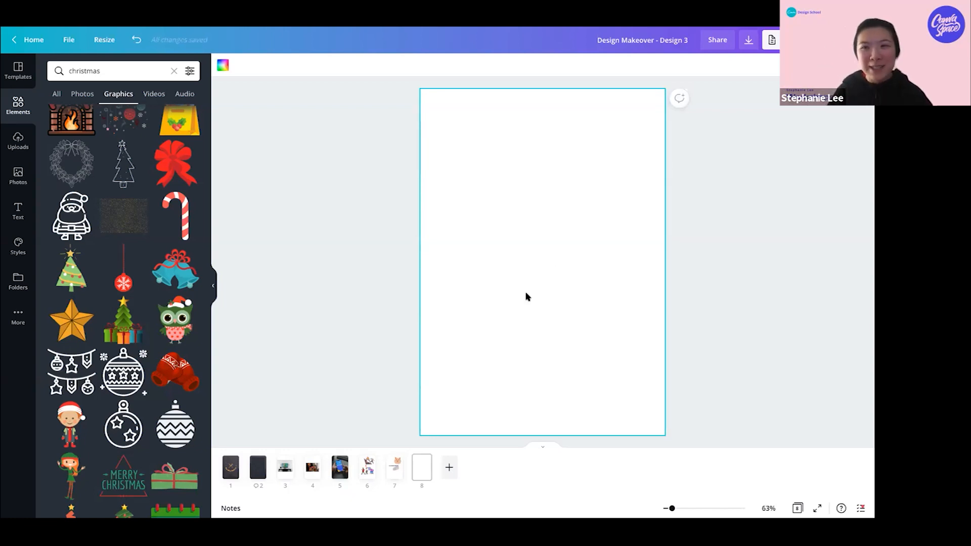
pyautogui.press('r')
pyautogui.moveTo(526, 242); pyautogui.dragTo(505, 220)
pyautogui.moveTo(518, 387); pyautogui.dragTo(522, 130)
pyautogui.moveTo(617, 109); pyautogui.dragTo(667, 111)
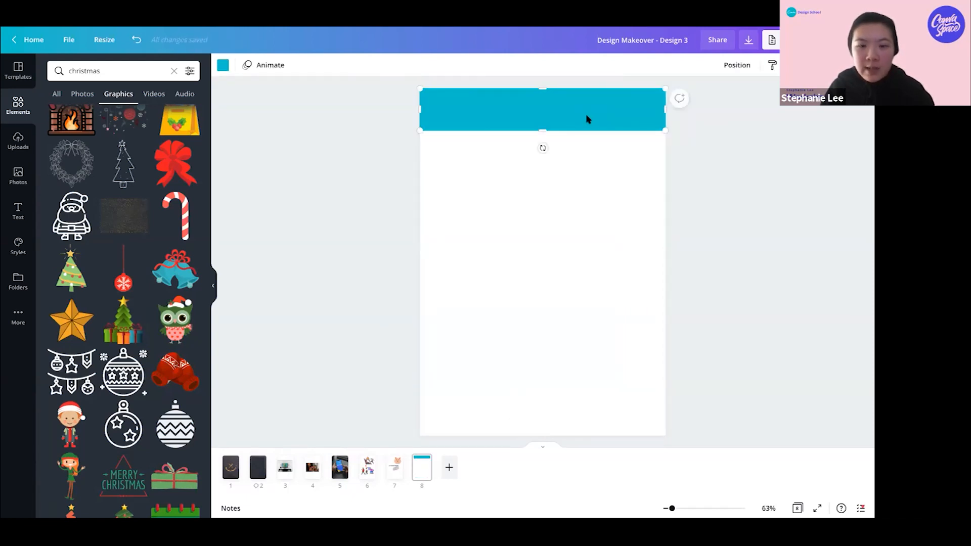
# Place a copy of the band along the page's lower edge, then colour it pale lavender-blue and the upper band light blue
pyautogui.moveTo(582, 384); pyautogui.dragTo(583, 415)
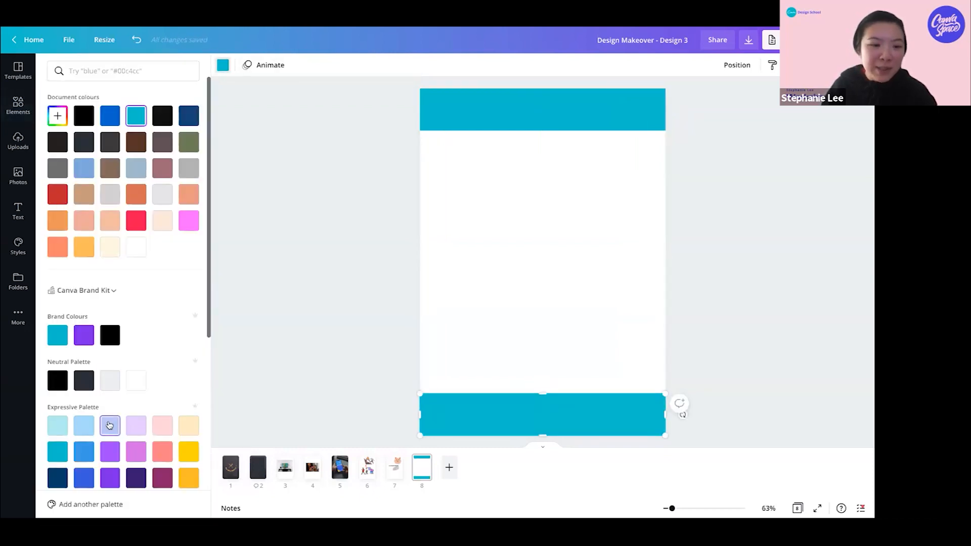
pyautogui.click(110, 425)
pyautogui.click(477, 96)
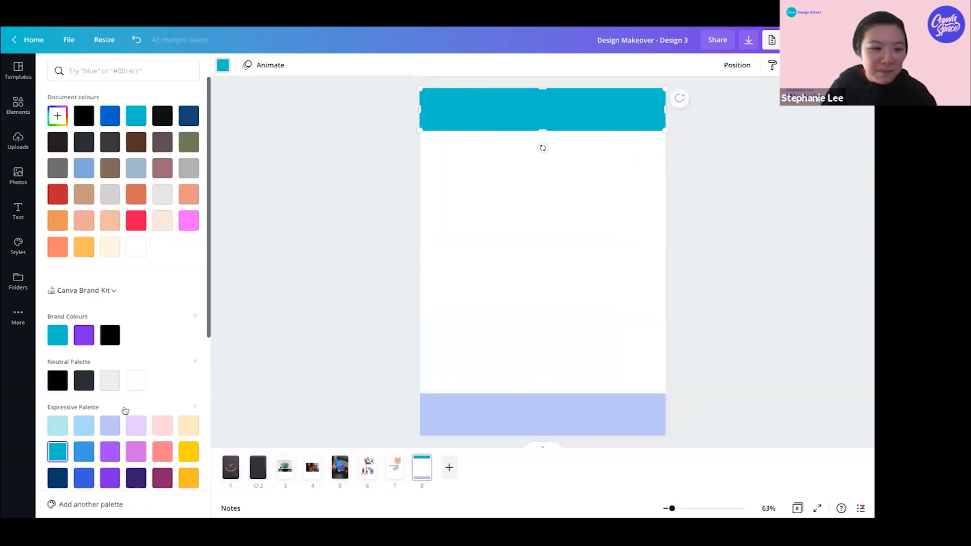
pyautogui.click(84, 426)
# Add the text "header" centred on the upper band and colour it white
pyautogui.click(457, 230)
pyautogui.write('theader')
pyautogui.moveTo(544, 237); pyautogui.dragTo(541, 112)
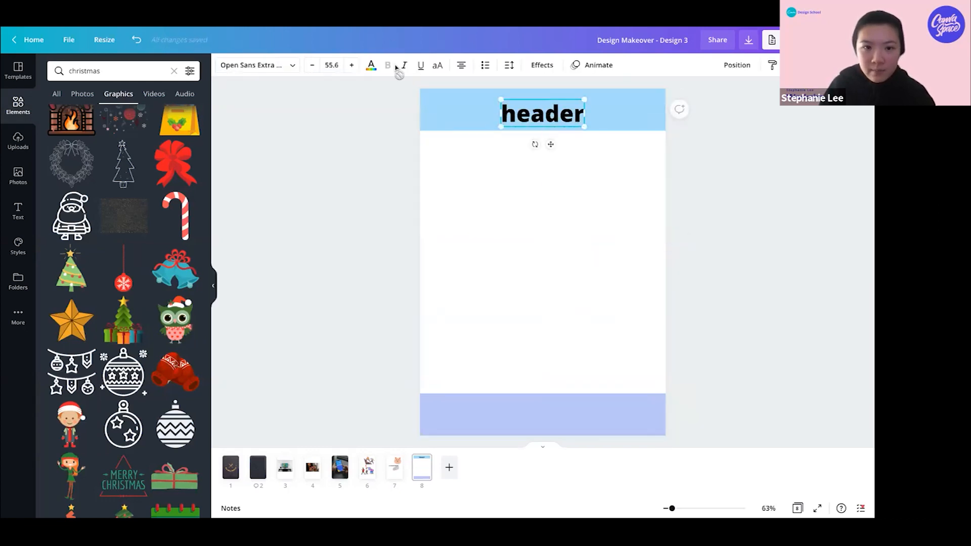
pyautogui.click(438, 66)
pyautogui.hotkey('ctrl', 'z')
pyautogui.click(380, 62)
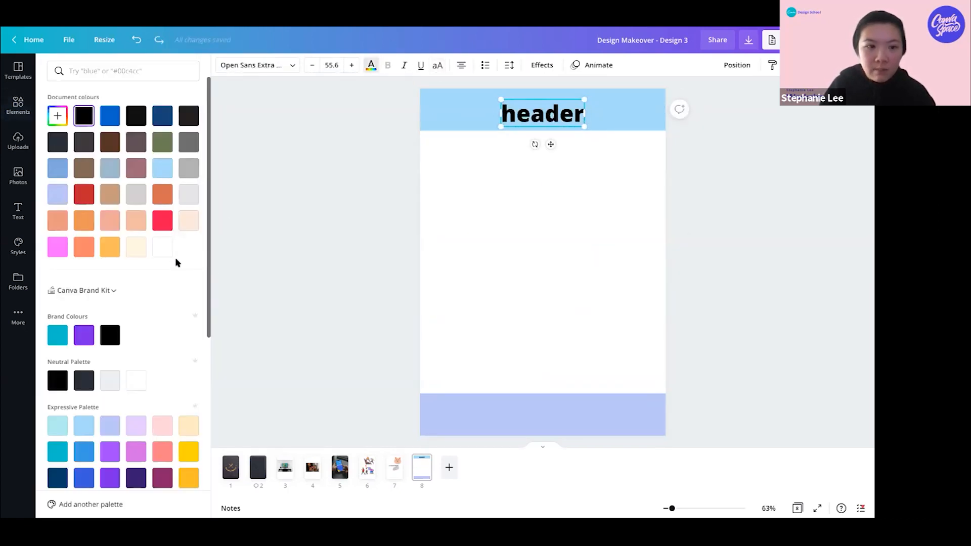
pyautogui.click(174, 261)
# Duplicate the header text onto the lower band and change the copy to "footer"
pyautogui.click(548, 121)
pyautogui.hotkey('ctrl', 'd')
pyautogui.moveTo(551, 121); pyautogui.dragTo(544, 412)
pyautogui.doubleClick(544, 411)
pyautogui.write('footer')
pyautogui.click(546, 377)
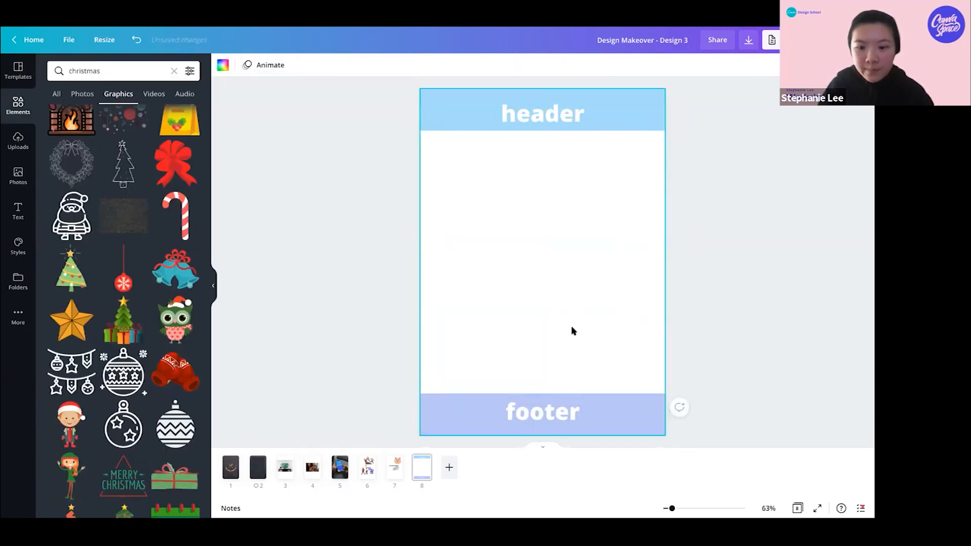
# Examine the design's link-sharing options, including view access, edit access and publishing it as a template
pyautogui.moveTo(613, 159); pyautogui.dragTo(521, 84)
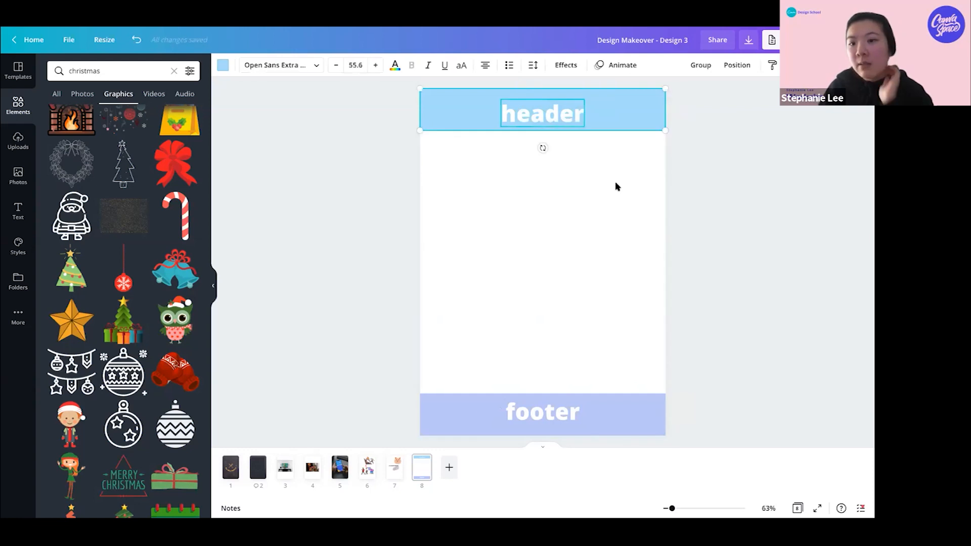
pyautogui.click(750, 142)
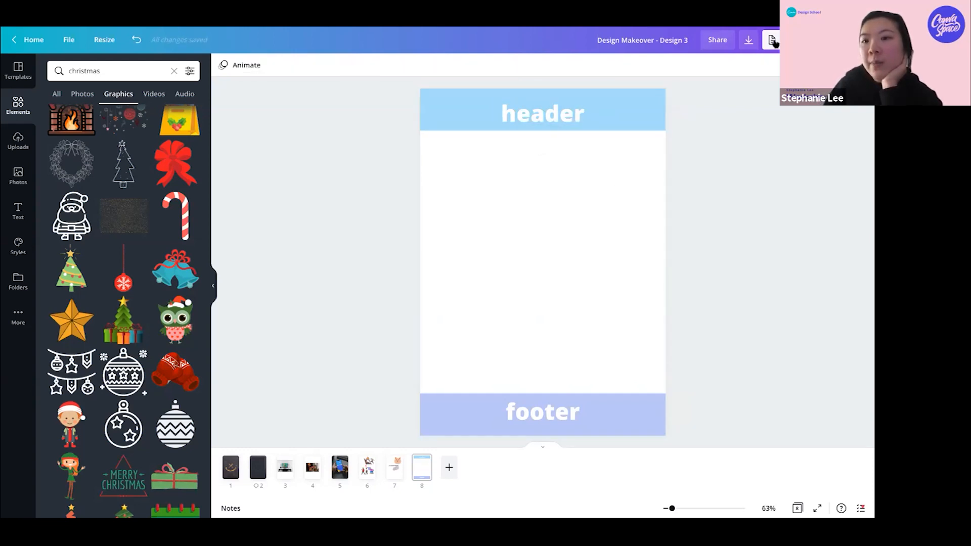
pyautogui.moveTo(587, 157); pyautogui.dragTo(510, 77)
pyautogui.click(717, 104)
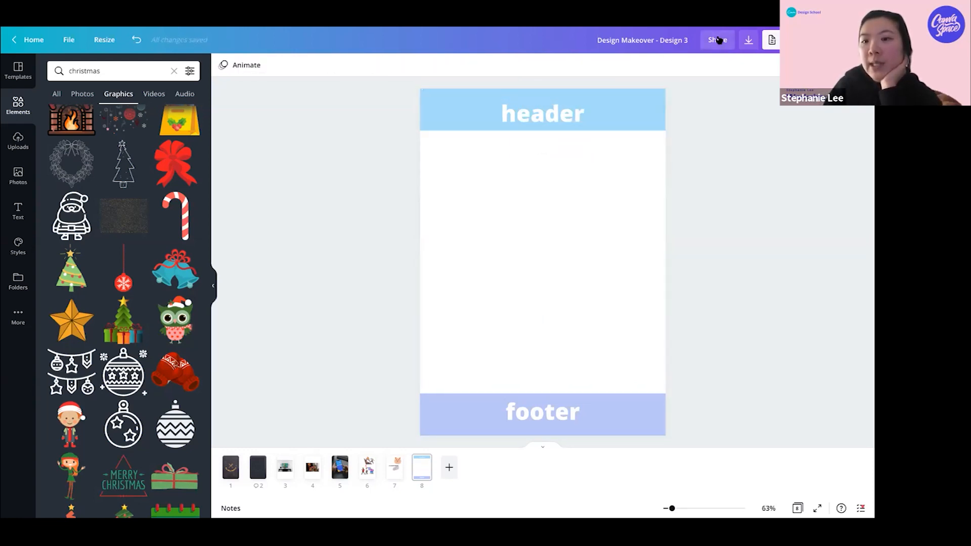
pyautogui.click(718, 40)
pyautogui.click(656, 177)
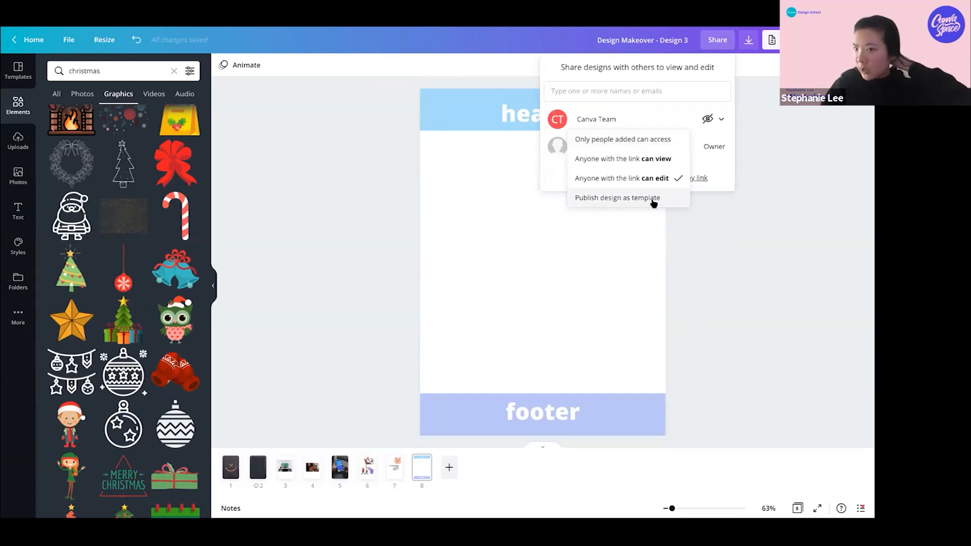
pyautogui.click(554, 177)
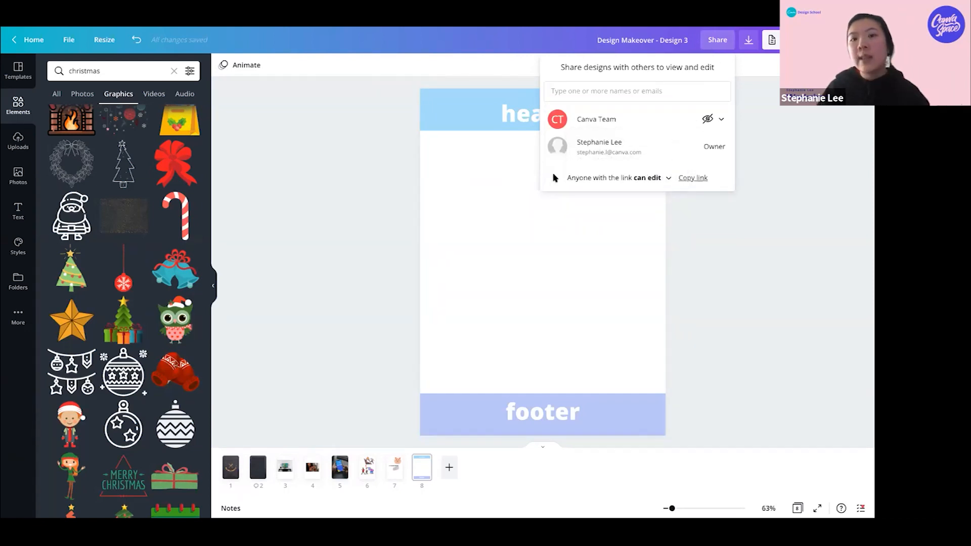
pyautogui.click(556, 272)
# Lock the header band and the footer band on page 8 in place
pyautogui.moveTo(622, 263); pyautogui.dragTo(481, 97)
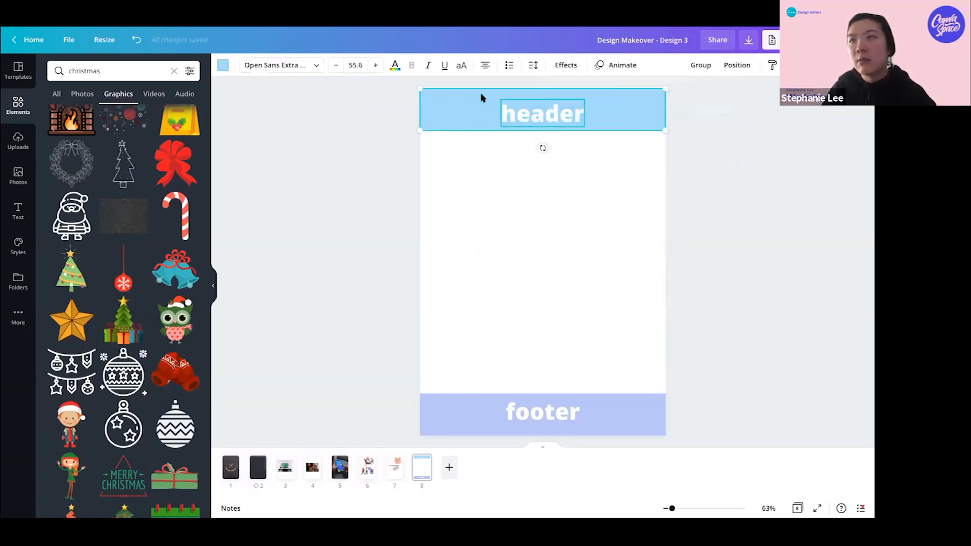
pyautogui.click(582, 279)
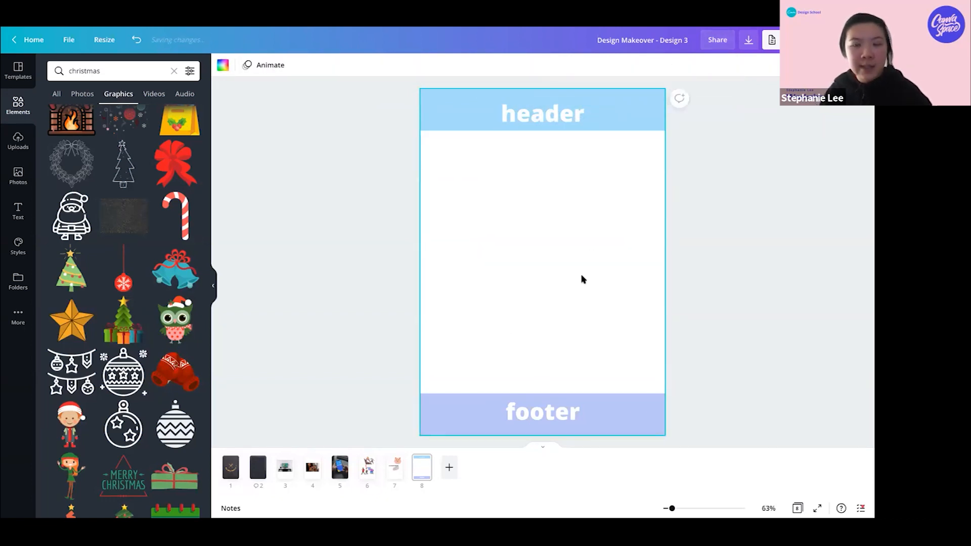
pyautogui.click(641, 111)
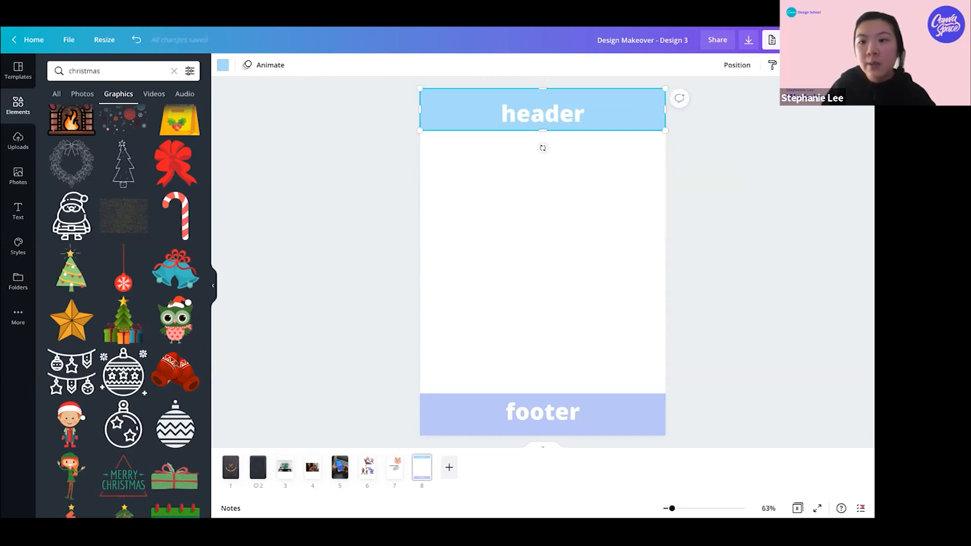
pyautogui.click(839, 65)
pyautogui.click(646, 403)
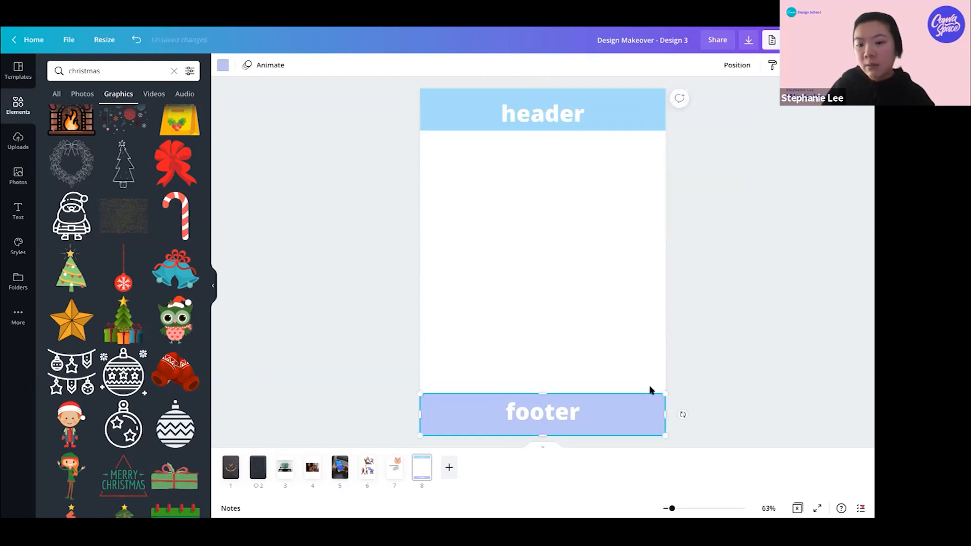
pyautogui.click(840, 64)
pyautogui.click(544, 211)
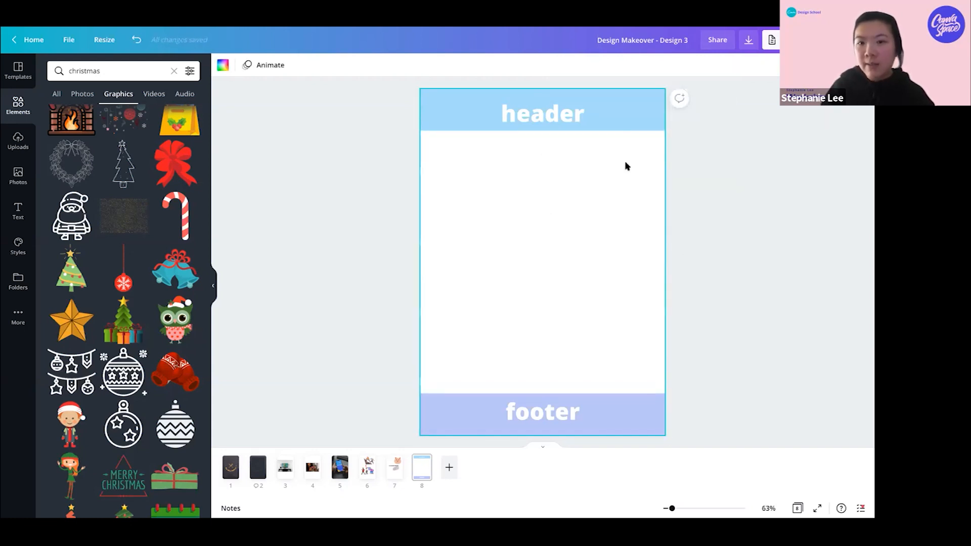
pyautogui.moveTo(607, 137); pyautogui.dragTo(486, 183)
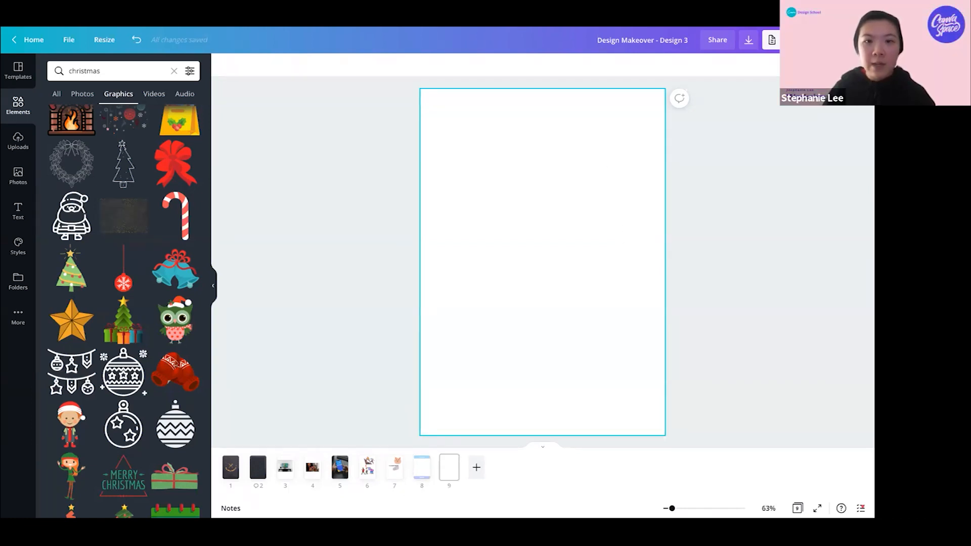
# Switch to YouTube in a new browser tab and search for "bts"
pyautogui.click(620, 278)
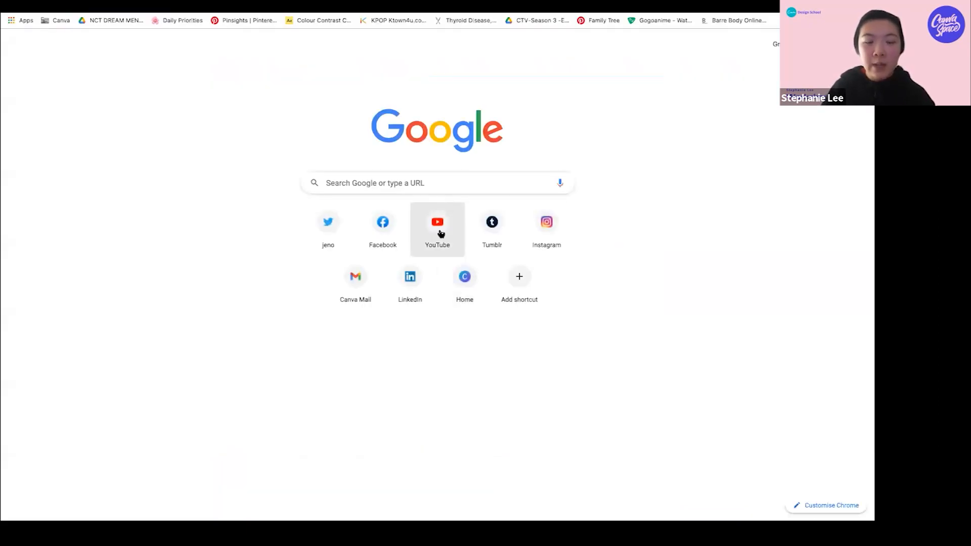
pyautogui.click(438, 232)
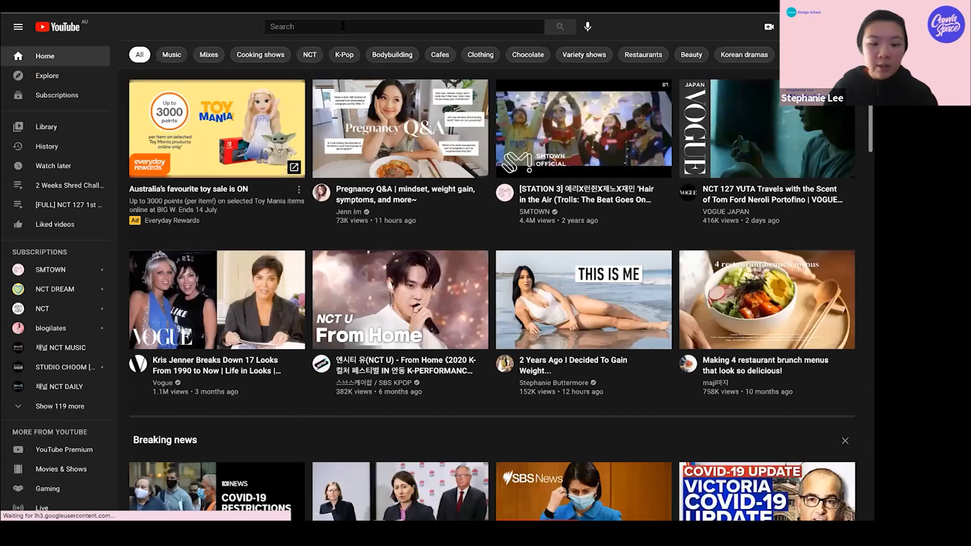
pyautogui.click(343, 26)
pyautogui.write('bts')
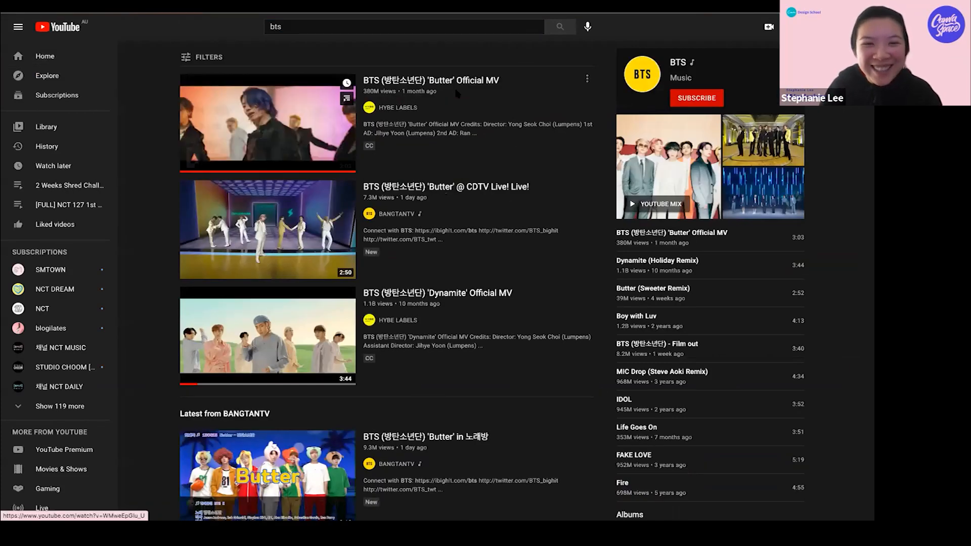
# Open the BTS 'Butter' Official MV video and copy its share link
pyautogui.click(455, 92)
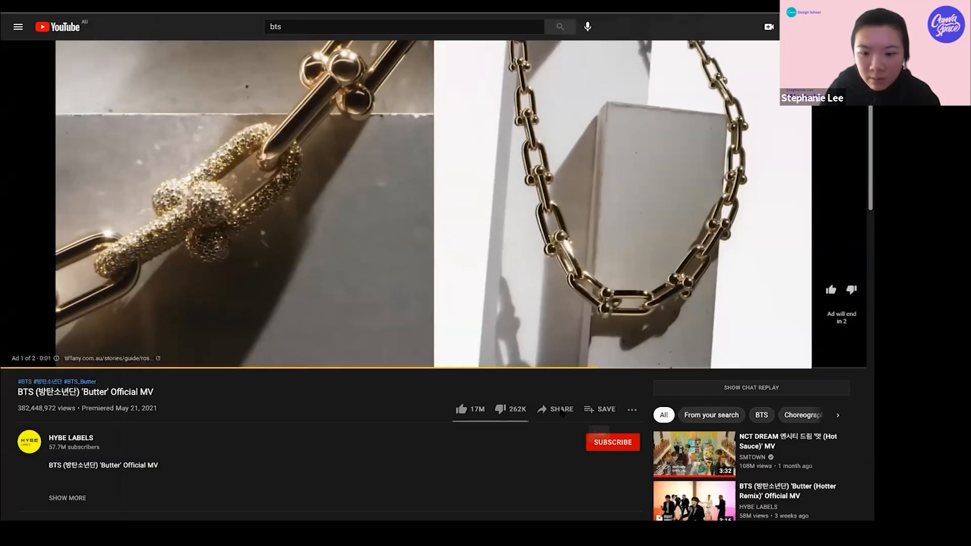
pyautogui.click(561, 409)
pyautogui.click(530, 286)
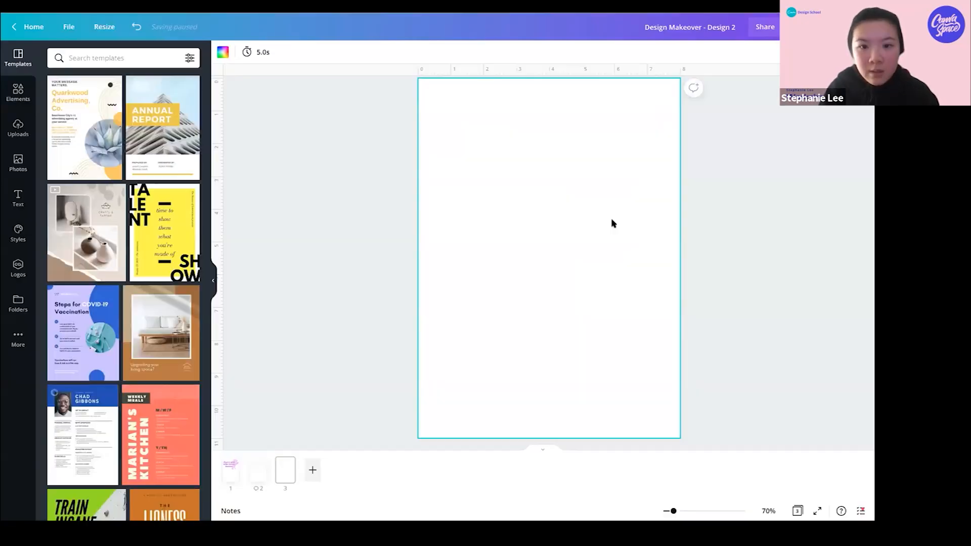
# Embed the copied YouTube video on blank page 3 of Design Makeover - Design 2, enlarged to nearly page width and centred
pyautogui.hotkey('ctrl', 'v')
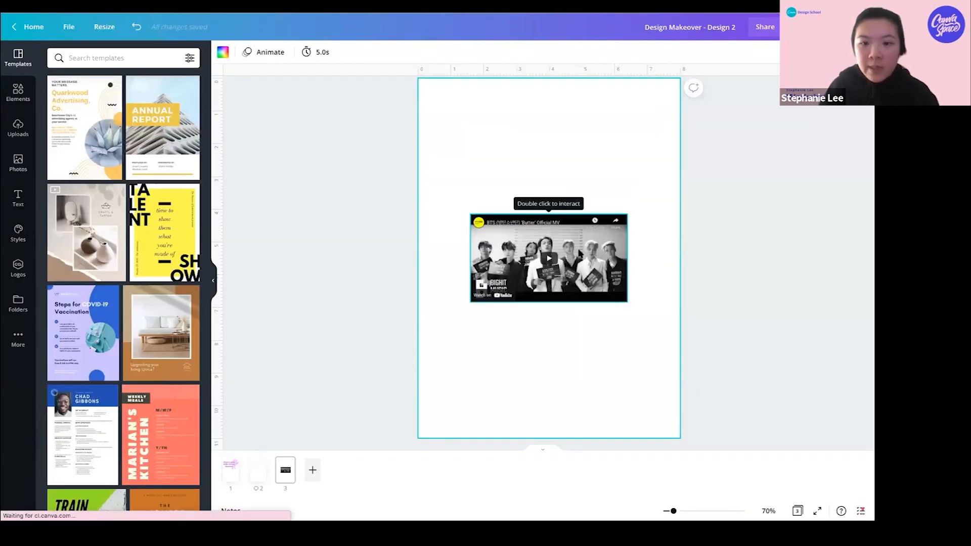
pyautogui.click(579, 253)
pyautogui.moveTo(628, 302); pyautogui.dragTo(760, 377)
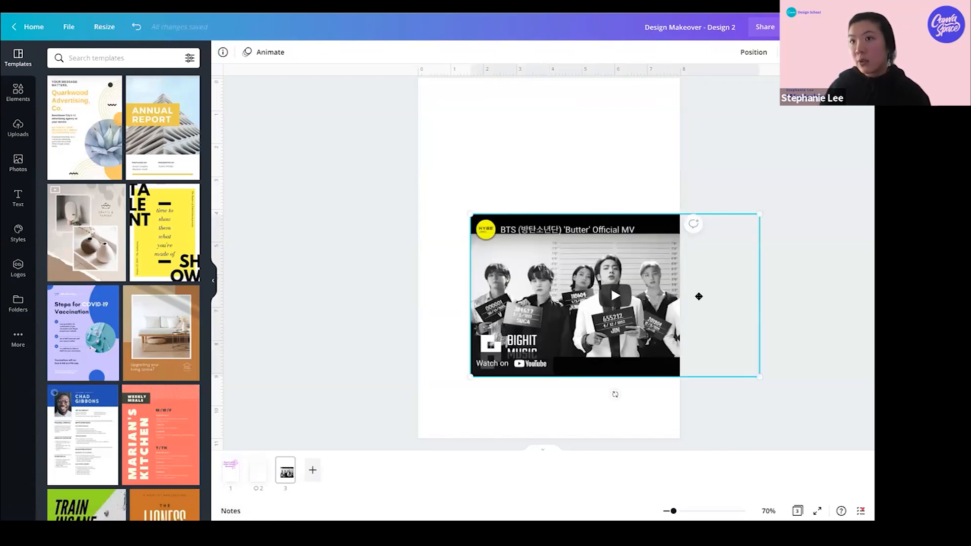
pyautogui.moveTo(698, 296); pyautogui.dragTo(655, 247)
pyautogui.moveTo(717, 328); pyautogui.dragTo(650, 289)
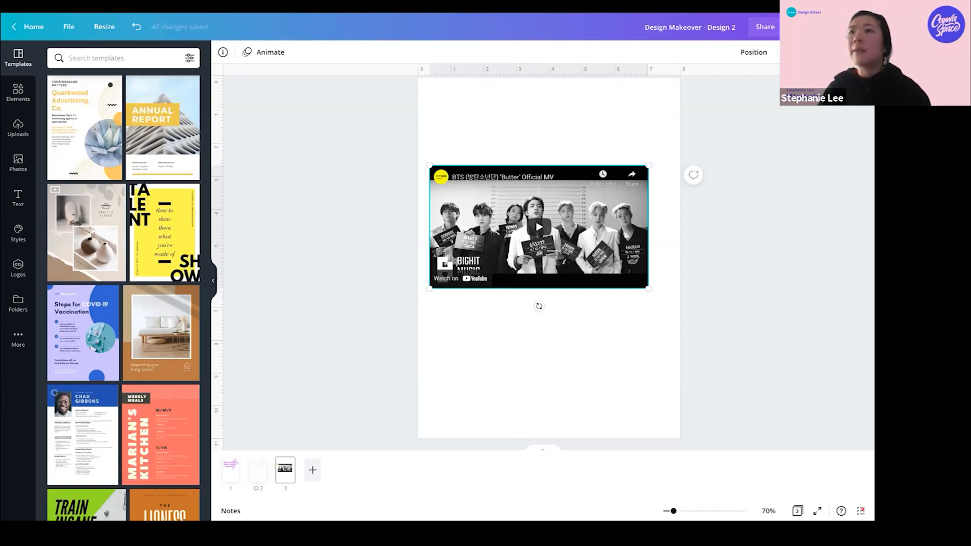
pyautogui.moveTo(632, 208); pyautogui.dragTo(632, 197)
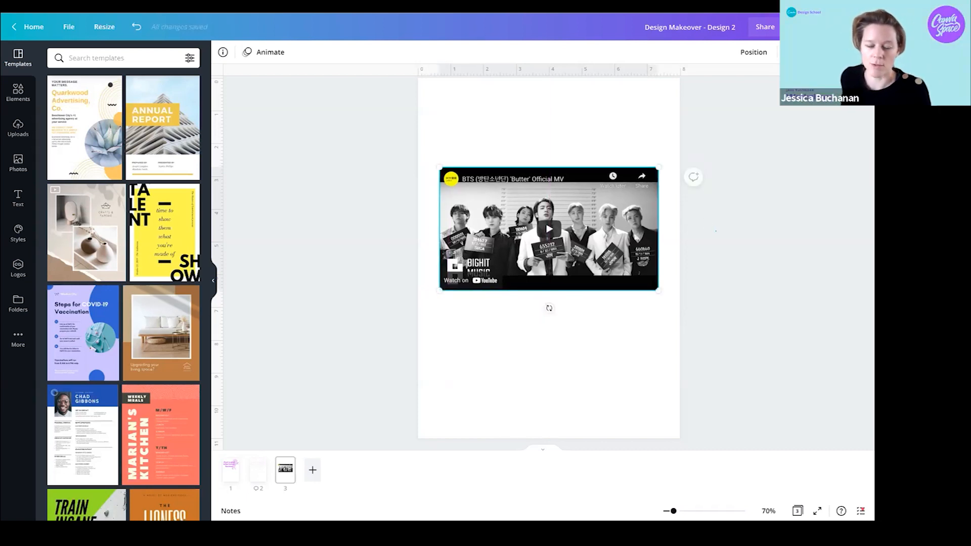
pyautogui.moveTo(658, 290); pyautogui.dragTo(658, 331)
pyautogui.click(305, 219)
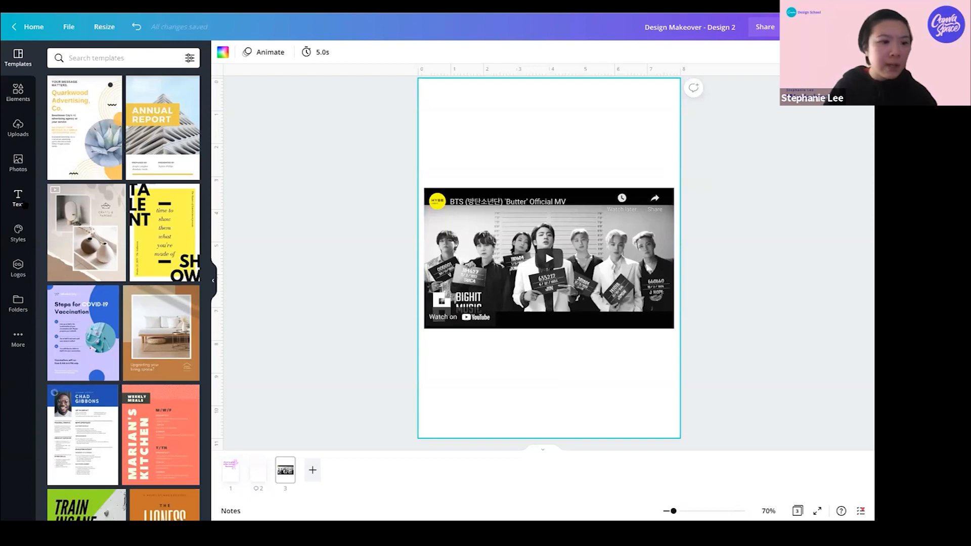
# Look at the stock videos in the Videos app and in the elements library
pyautogui.click(17, 338)
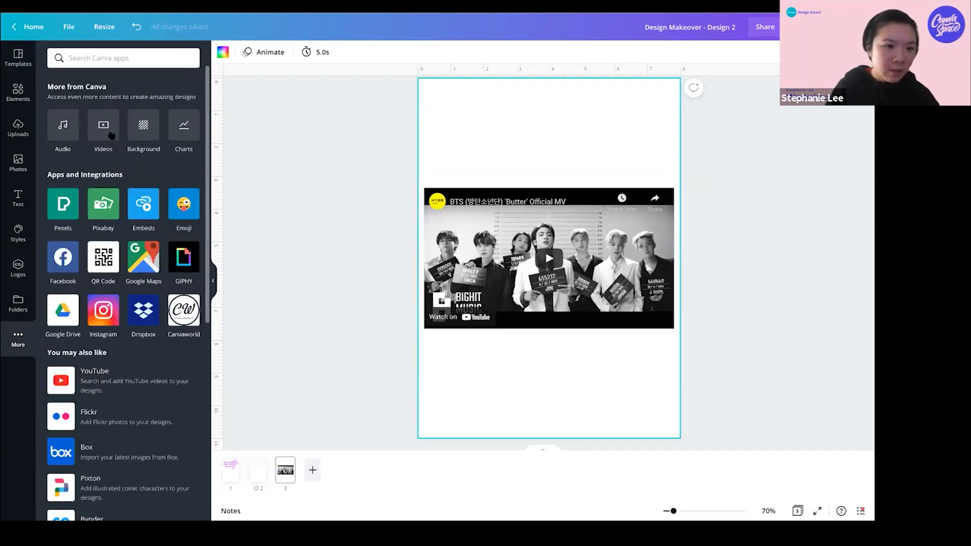
pyautogui.click(111, 134)
pyautogui.click(18, 92)
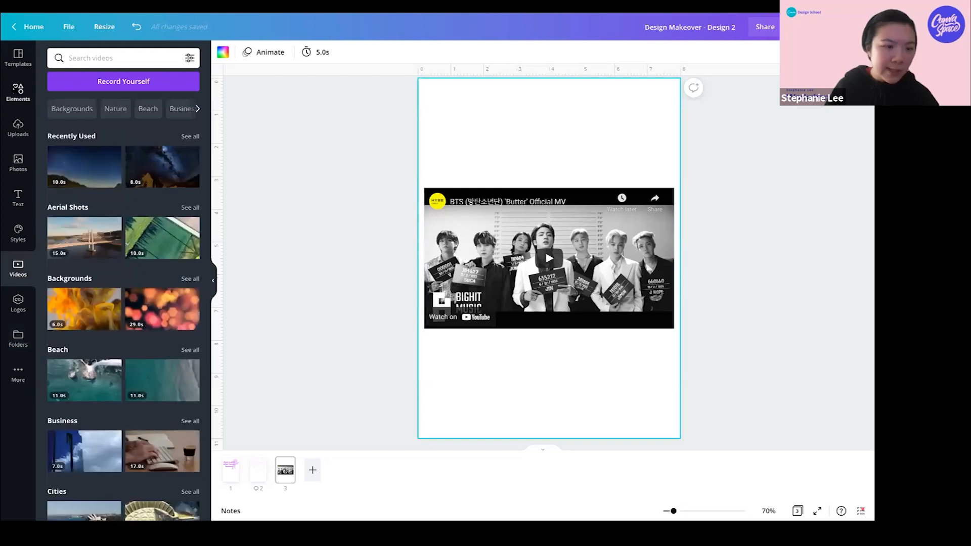
pyautogui.click(394, 161)
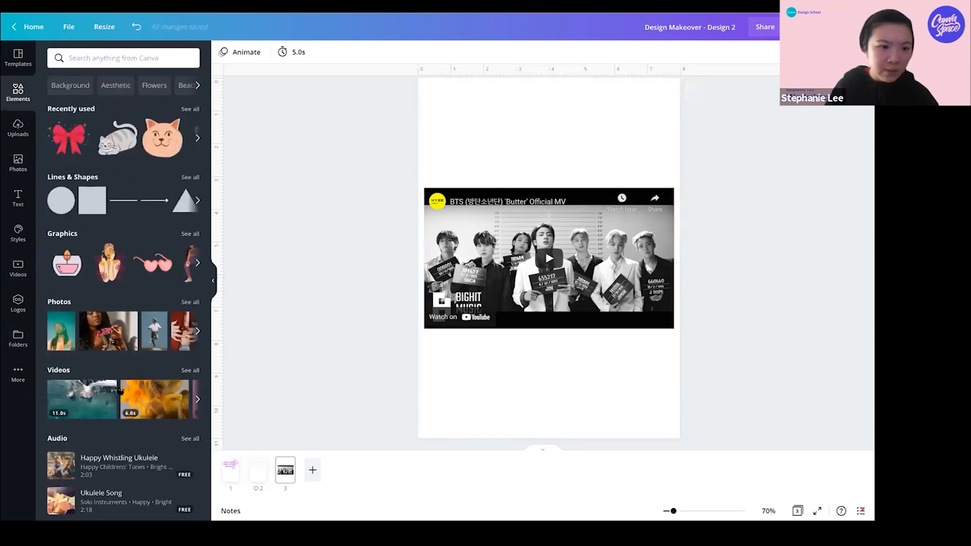
# Create a new blank Presentation design from the Canva home page
pyautogui.click(18, 57)
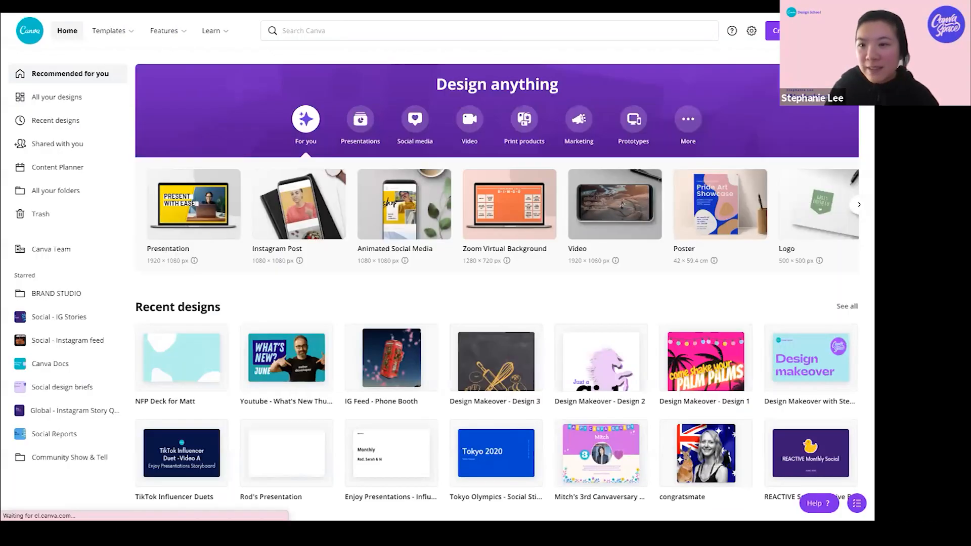
pyautogui.click(774, 31)
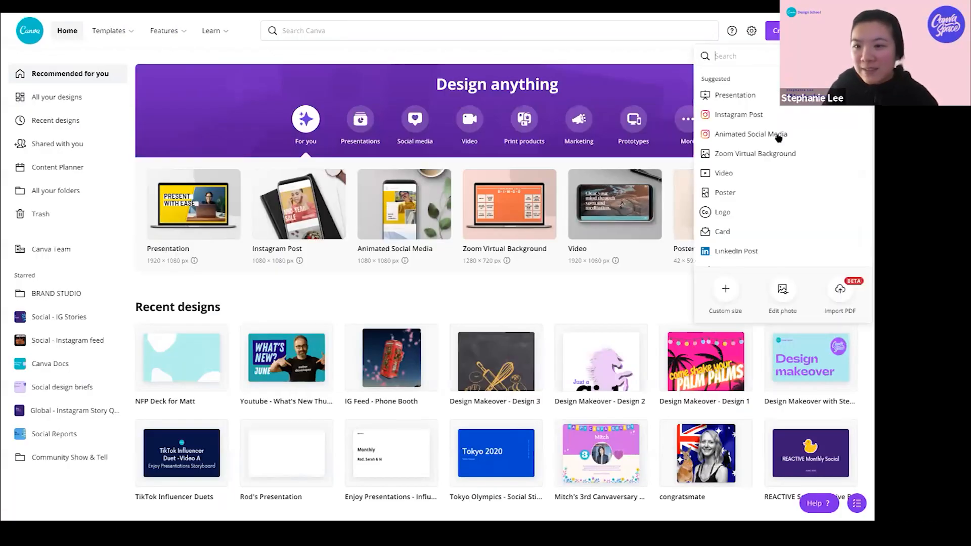
pyautogui.click(773, 102)
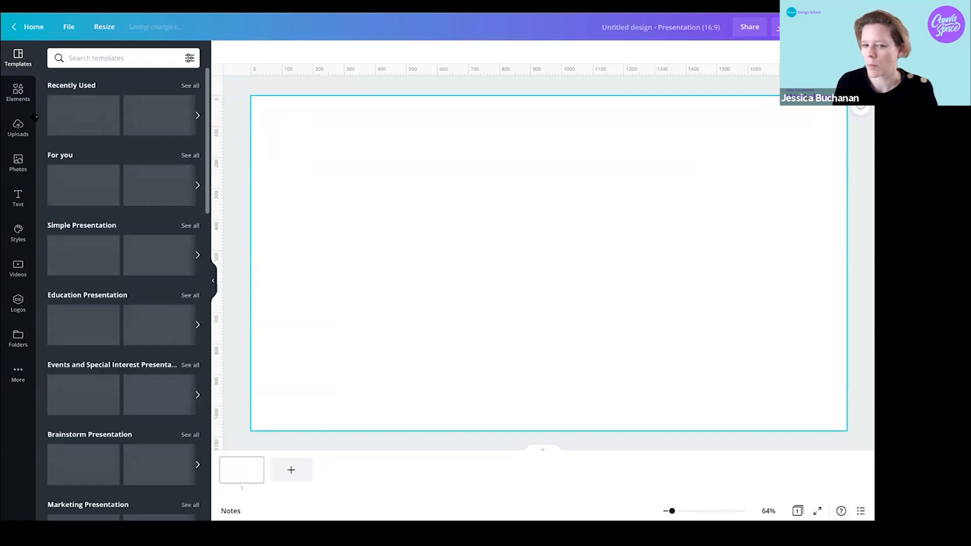
# View the Record yourself camera and microphone setup among the uploads and return to editing without recording
pyautogui.click(26, 130)
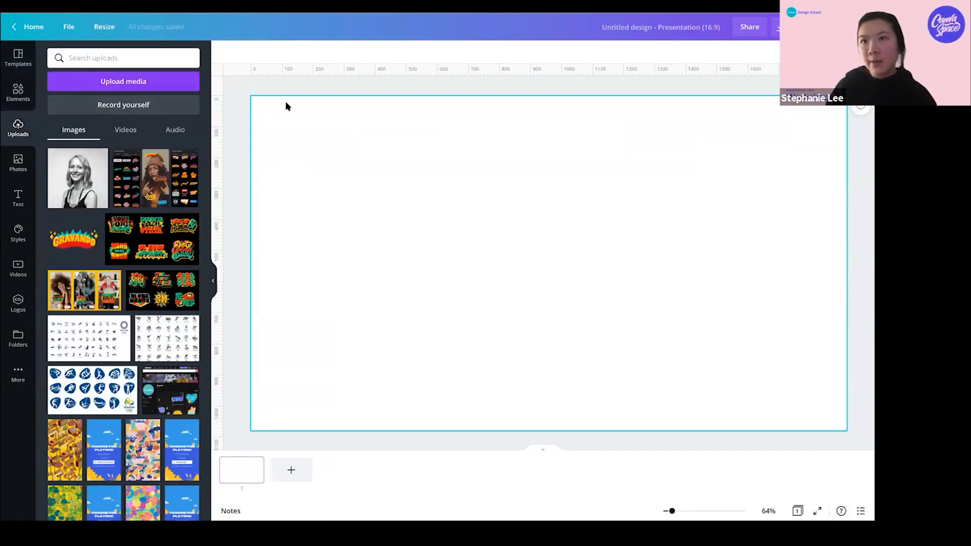
pyautogui.click(143, 106)
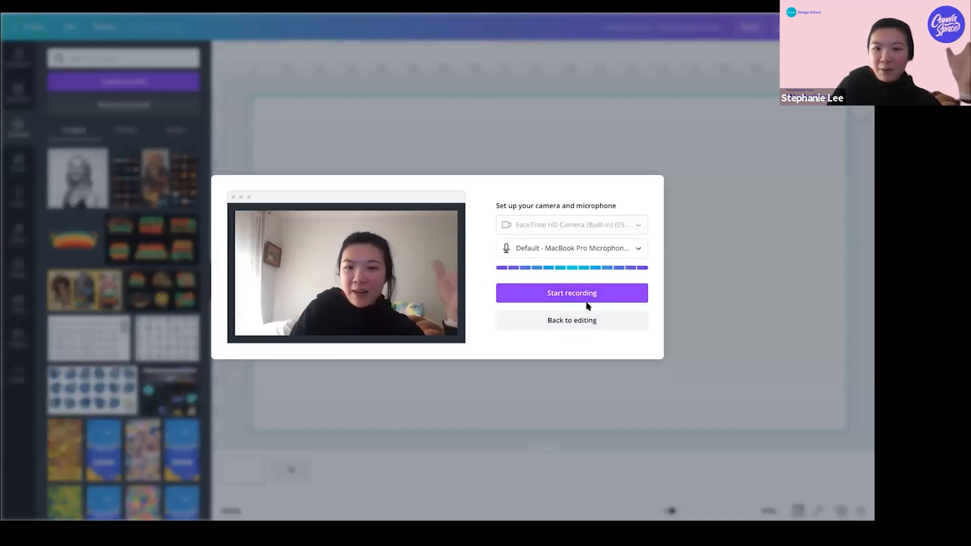
pyautogui.click(574, 320)
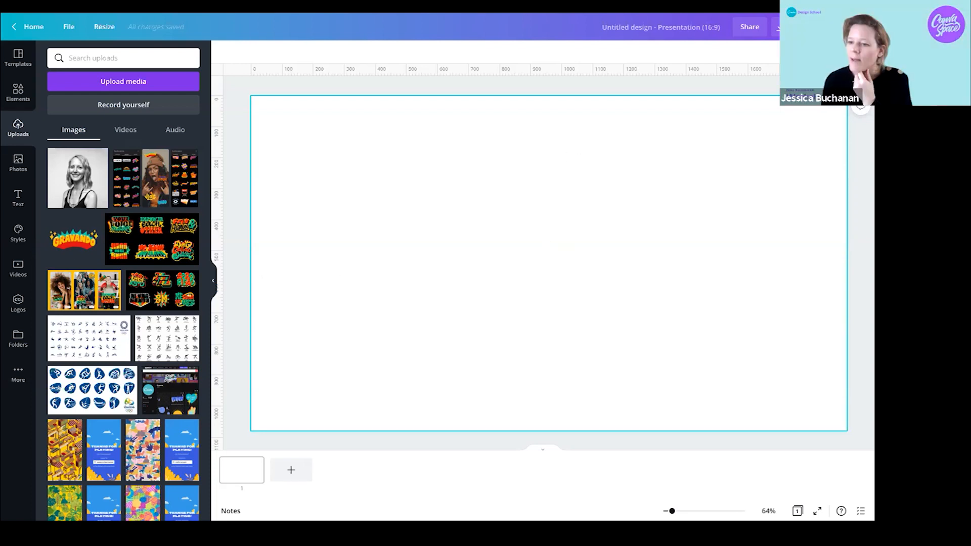
pyautogui.click(681, 256)
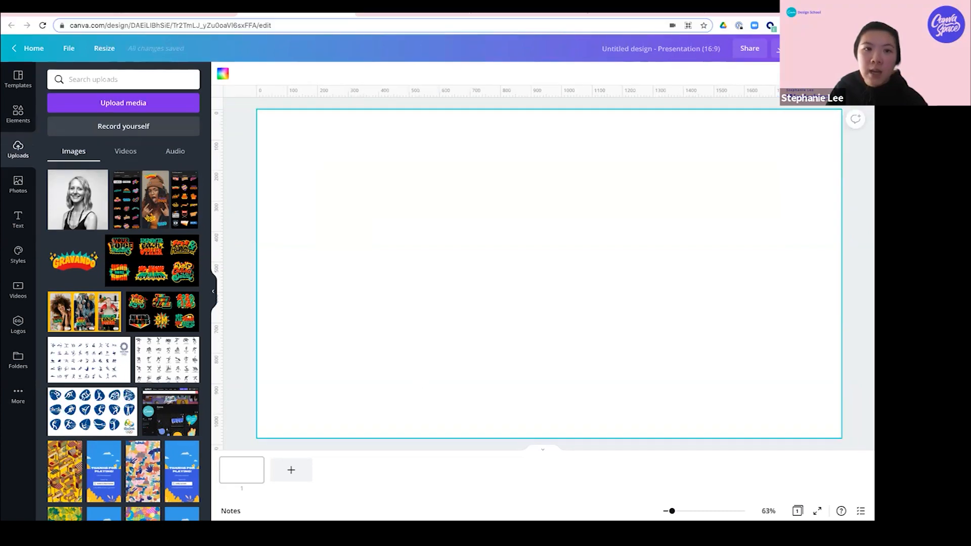
# Search the web for "pantone colour codes hex" in a new browser tab
pyautogui.click(440, 39)
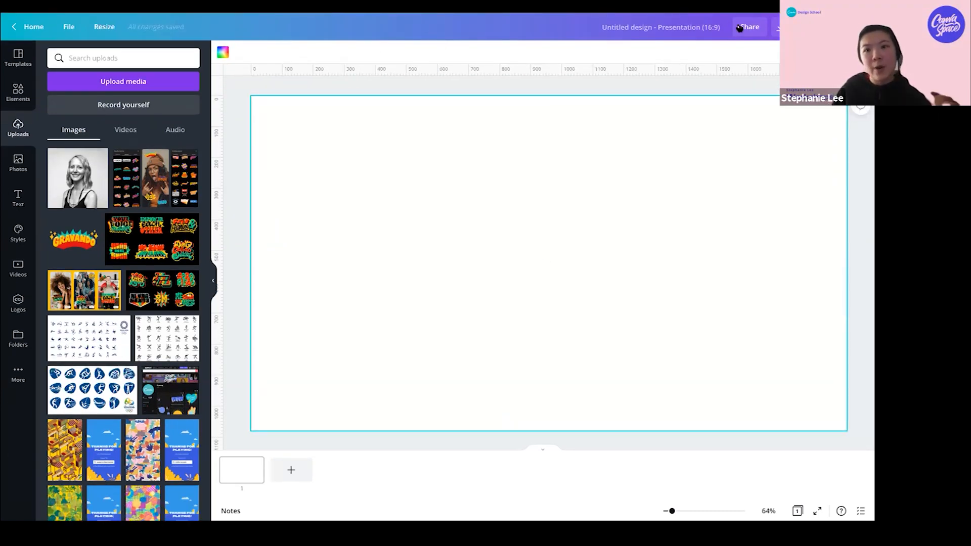
pyautogui.hotkey('ctrl', 't')
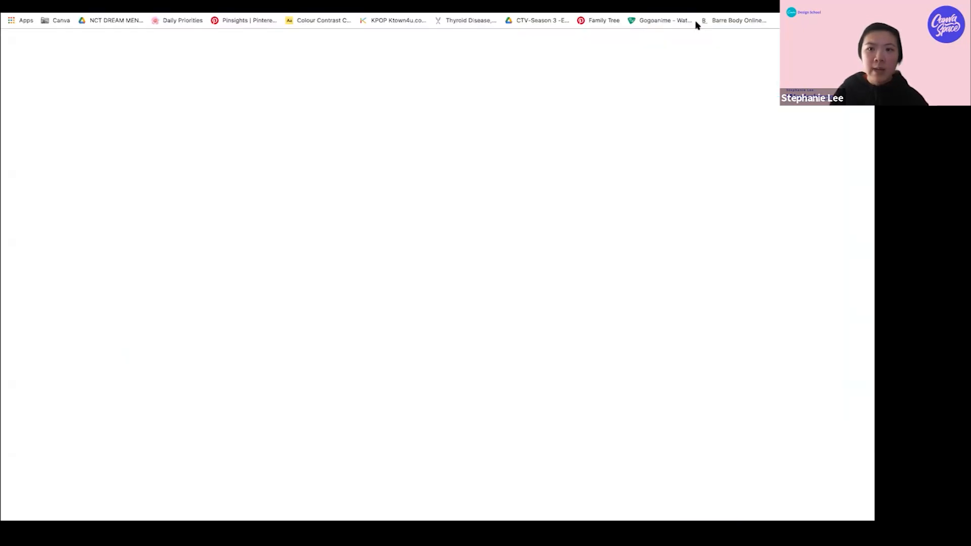
pyautogui.write('pantone colour')
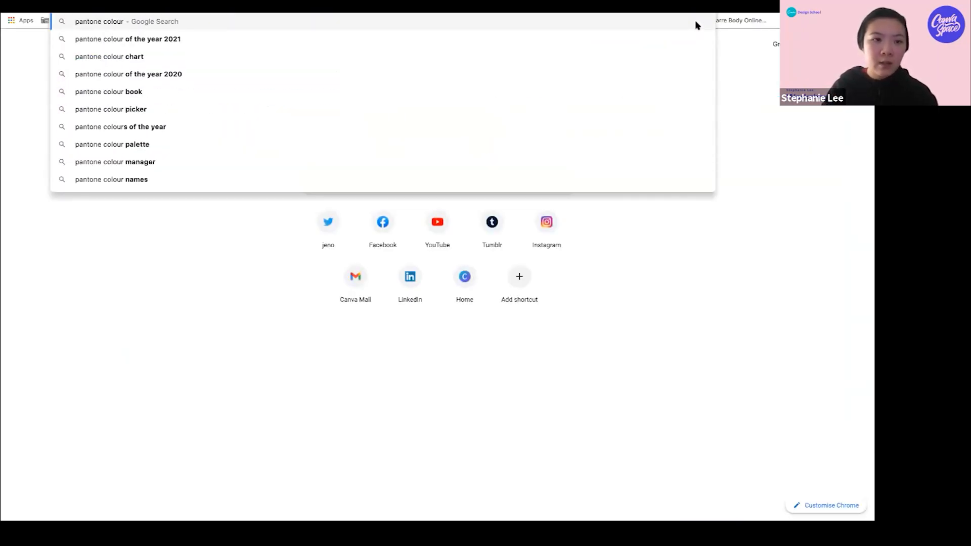
pyautogui.write(' codes hex')
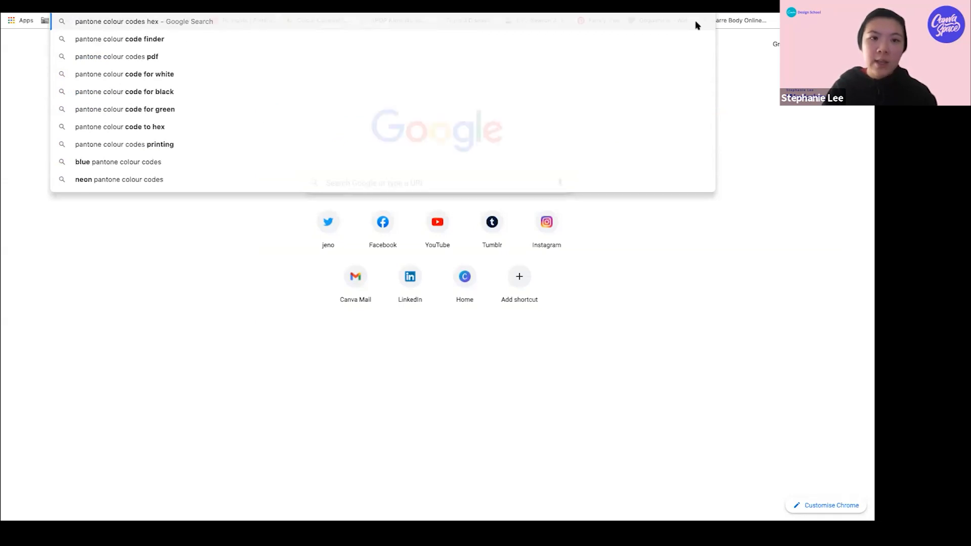
pyautogui.press('Return')
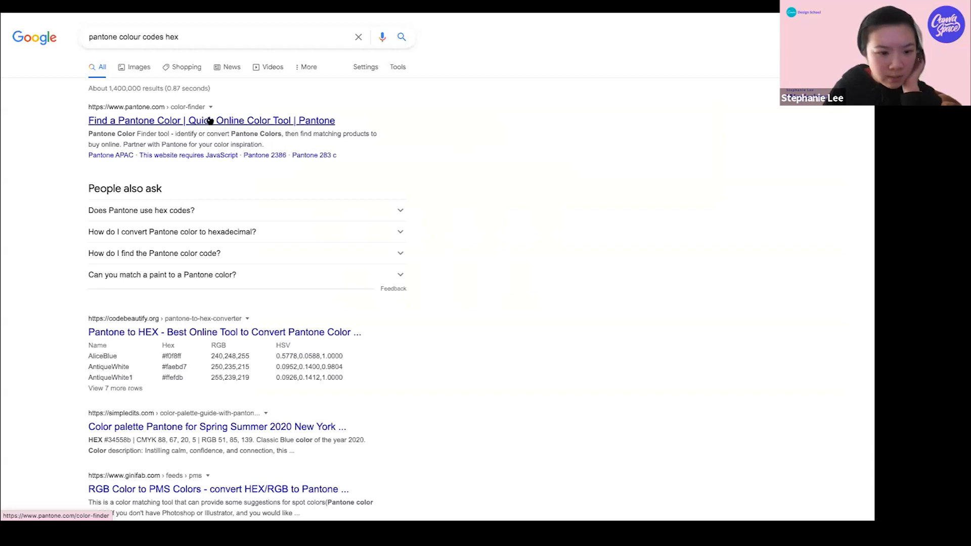
# Convert Pantone 7604 C to a hex code with Code Beautify's Pantone to HEX converter from the search results
pyautogui.click(292, 335)
pyautogui.scroll(-1, 310, 291)
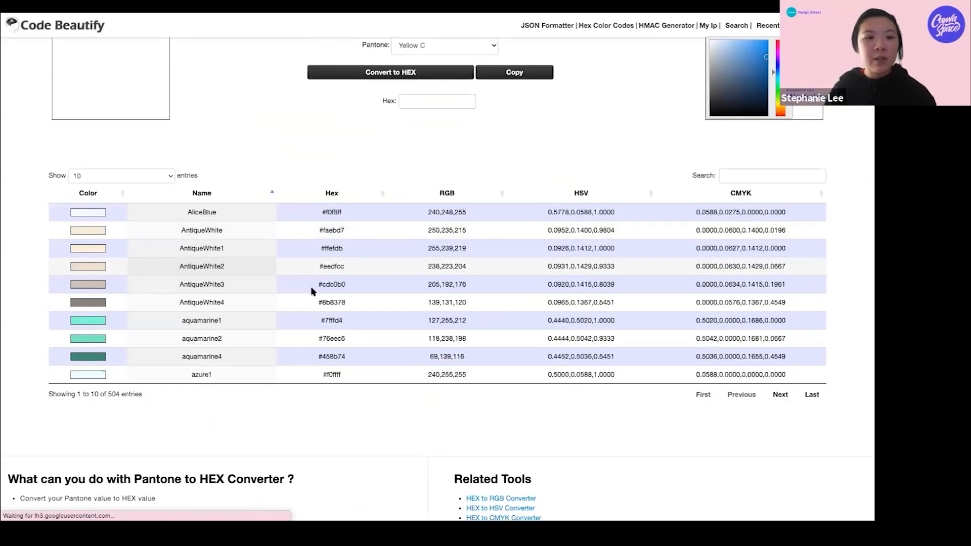
pyautogui.scroll(1, 311, 290)
pyautogui.click(479, 80)
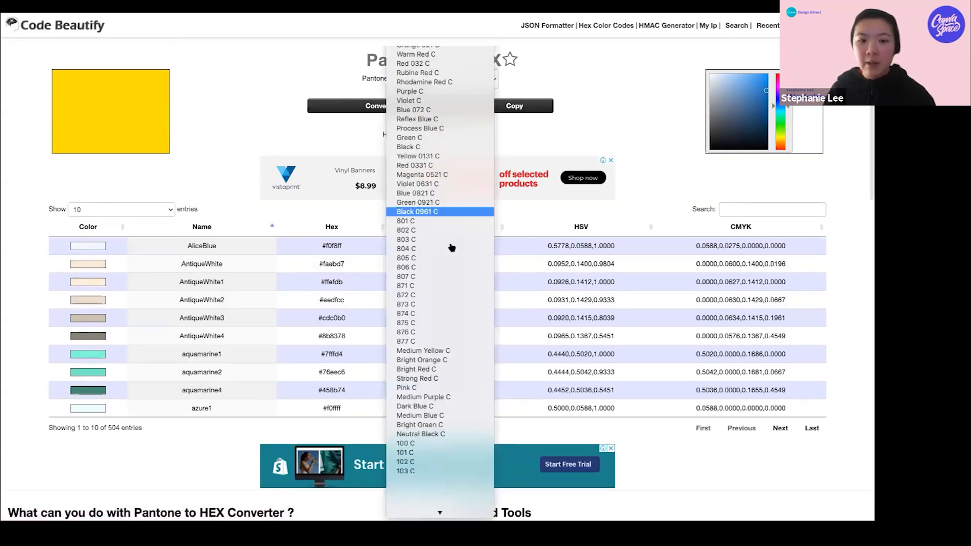
pyautogui.scroll(-10, 430, 354)
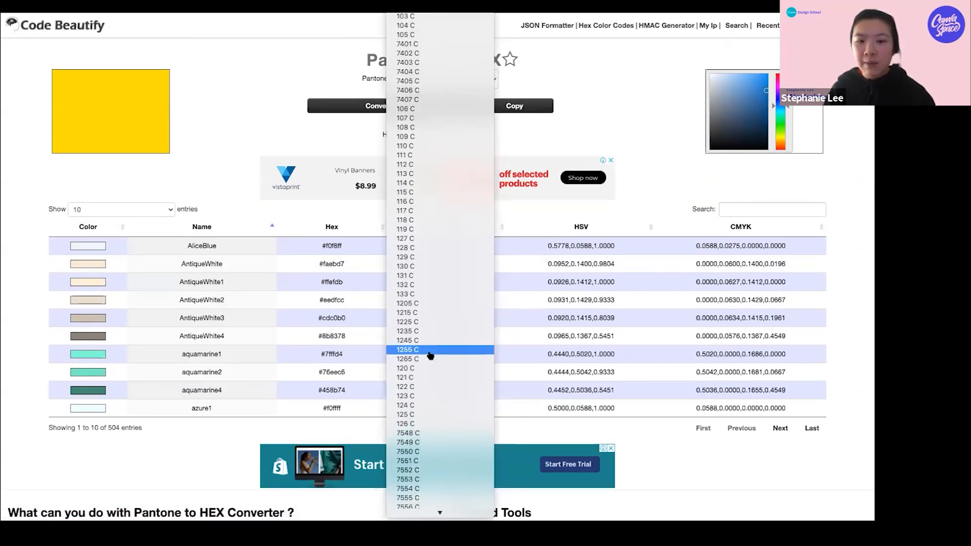
pyautogui.scroll(-10, 430, 355)
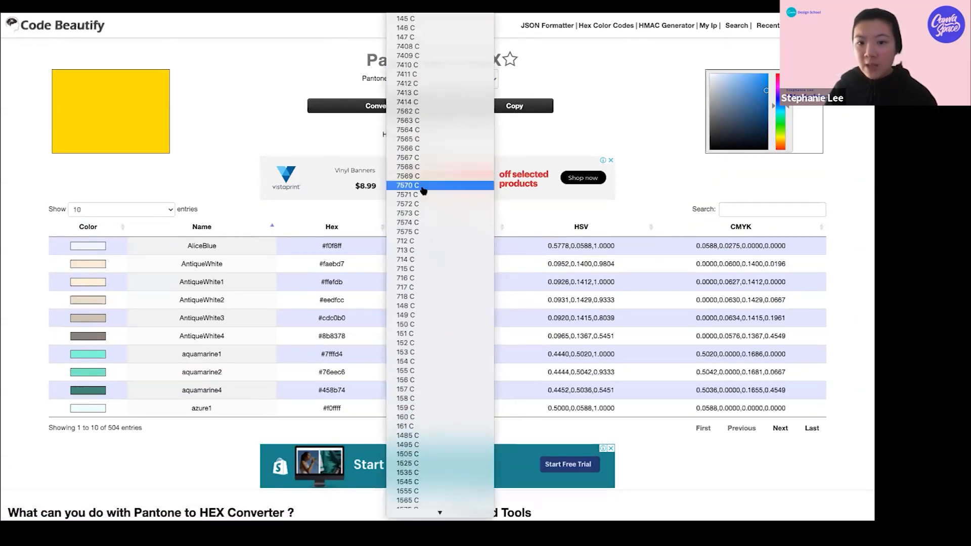
pyautogui.scroll(-10, 424, 193)
pyautogui.click(434, 168)
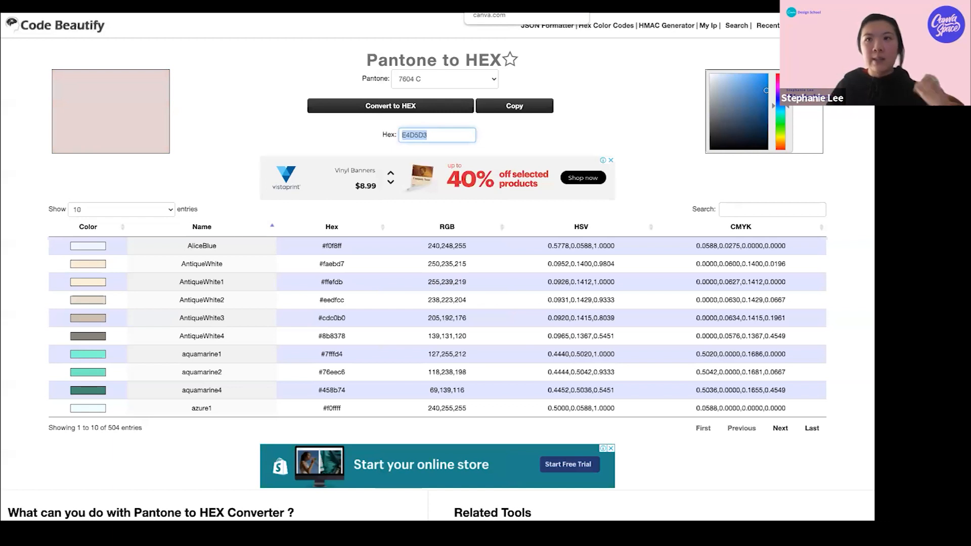
# On blank page 9 of Design Makeover - Design 3, add a narrow three-line paragraph text box and try hex colour E4D5D3 on it
pyautogui.moveTo(504, 14)
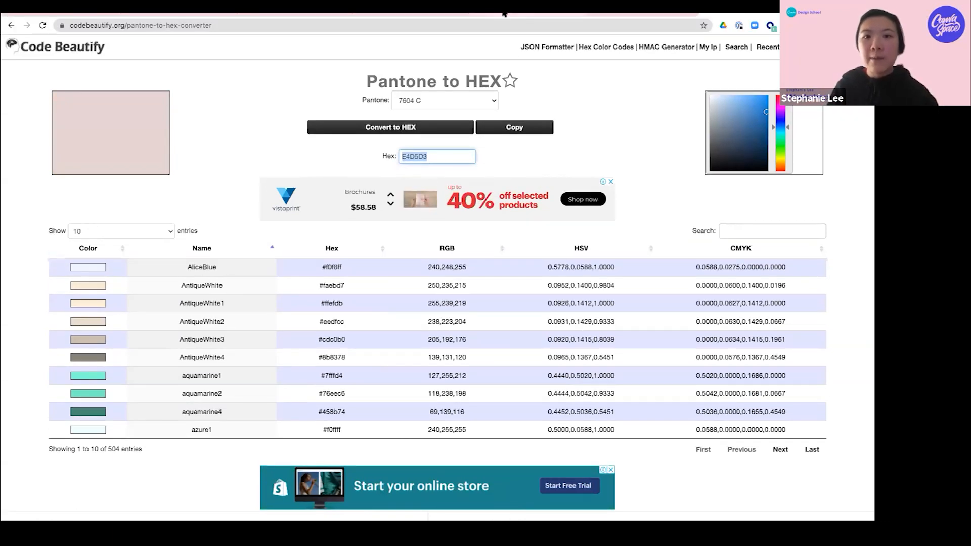
pyautogui.click(643, 15)
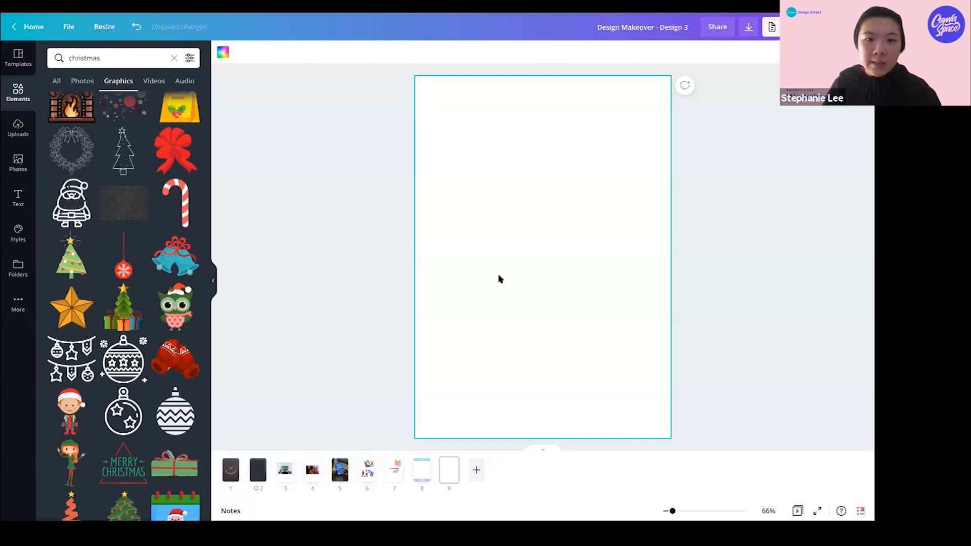
pyautogui.press('t')
pyautogui.press('Escape')
pyautogui.click(530, 258)
pyautogui.click(370, 52)
pyautogui.click(104, 57)
pyautogui.write('E4D5D3')
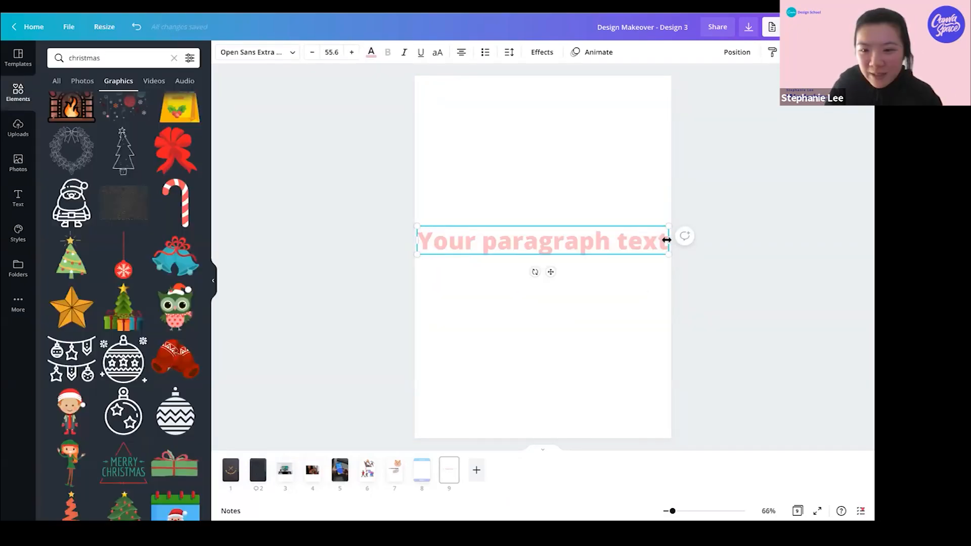
pyautogui.moveTo(667, 240); pyautogui.dragTo(562, 262)
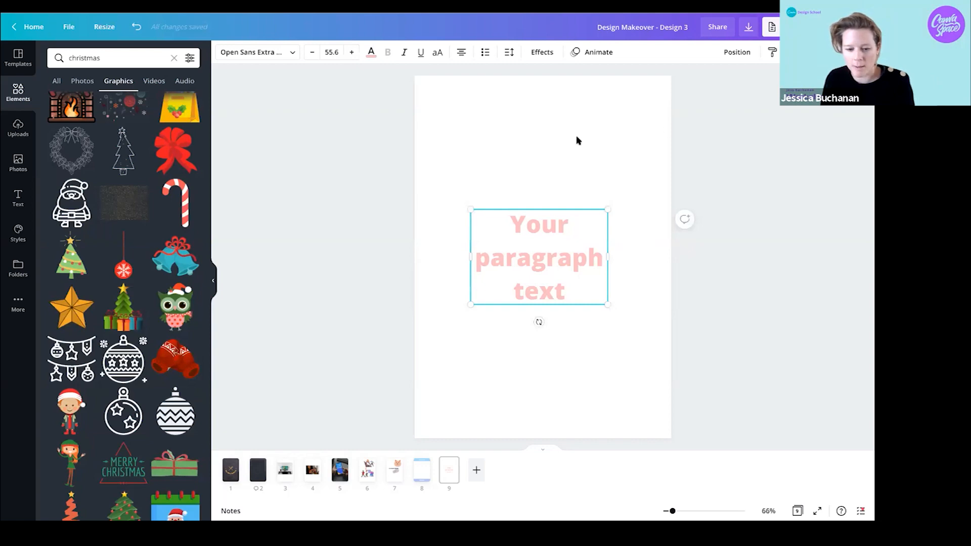
pyautogui.click(571, 147)
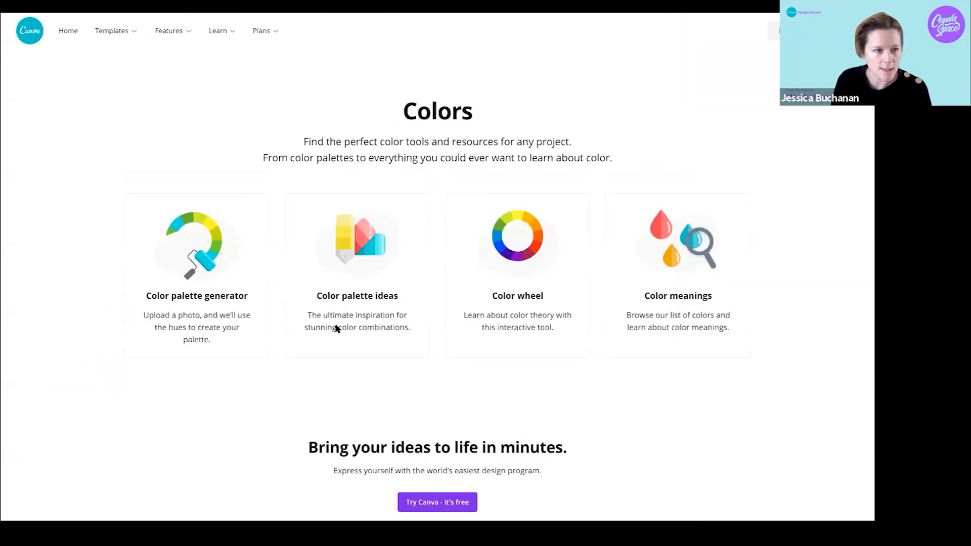
# Open the Color wheel from Canva's Colors page, pick blue #5a7ca5 and read through the color combinations explained below
pyautogui.scroll(-1, 636, 283)
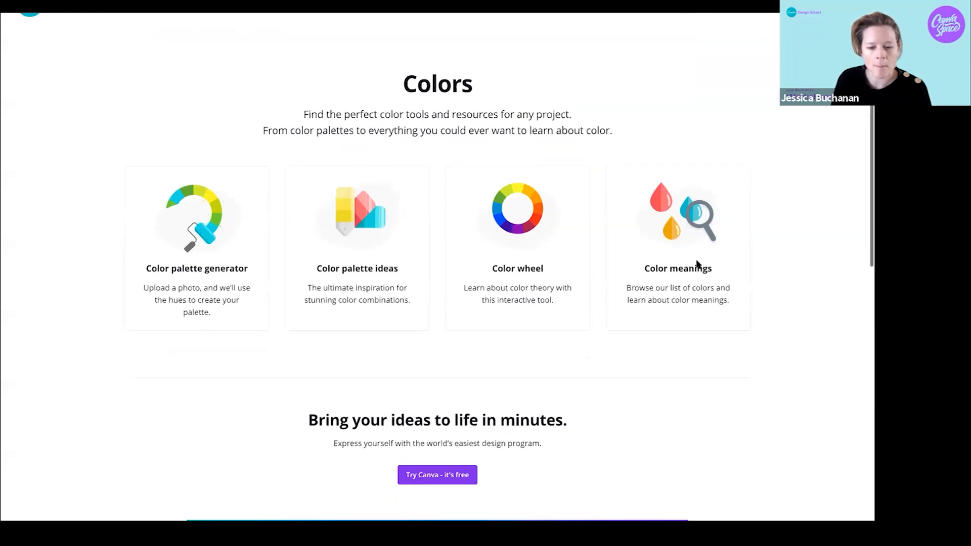
pyautogui.click(546, 262)
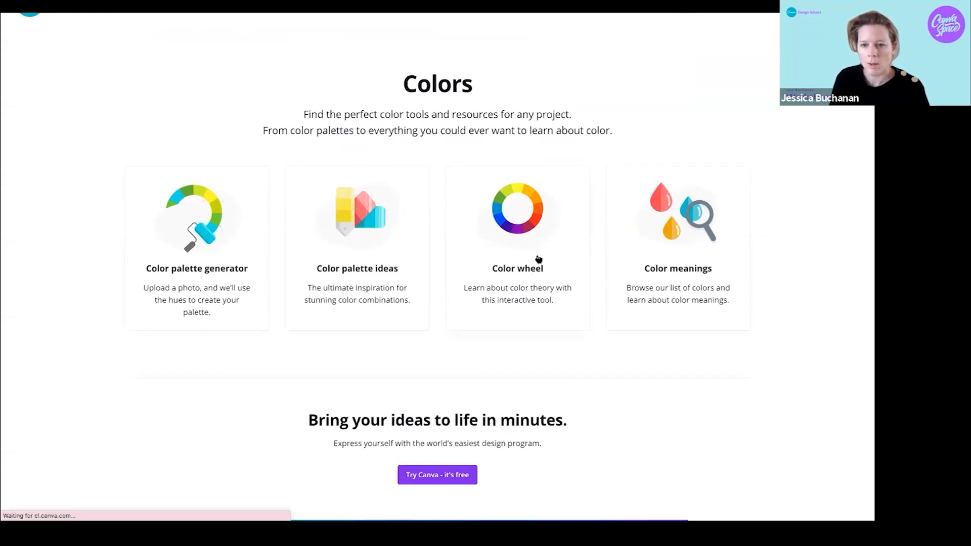
pyautogui.click(616, 163)
pyautogui.moveTo(616, 162); pyautogui.dragTo(604, 195)
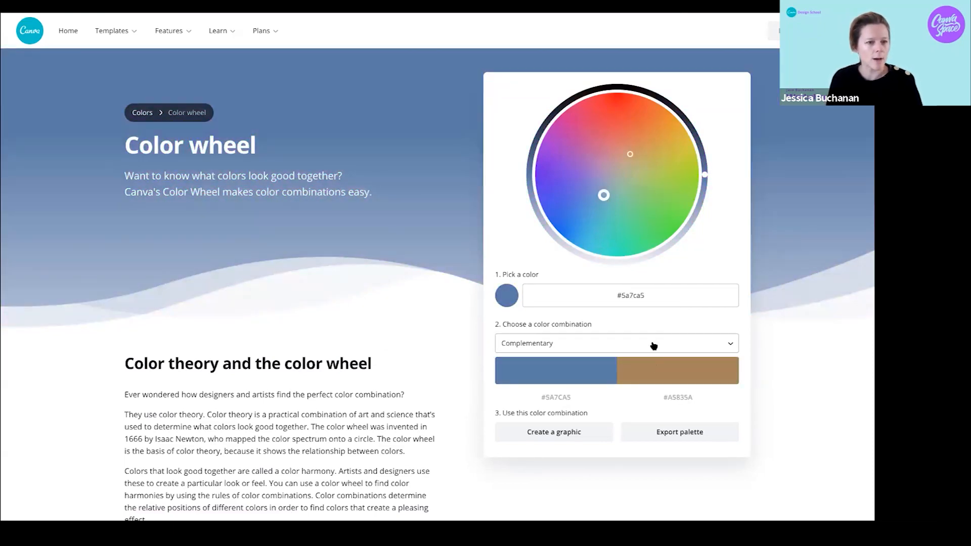
pyautogui.scroll(-10, 653, 346)
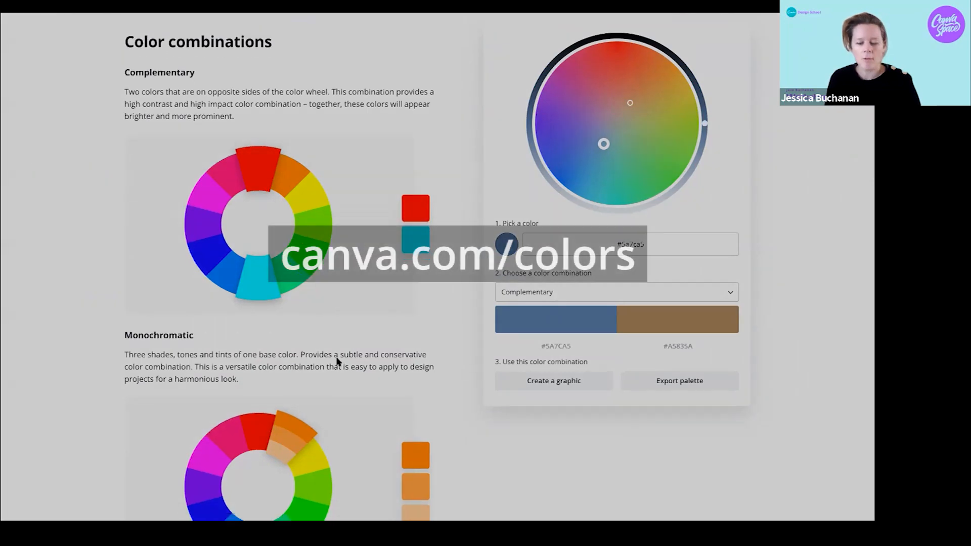
pyautogui.scroll(-20, 337, 361)
pyautogui.scroll(-20, 338, 361)
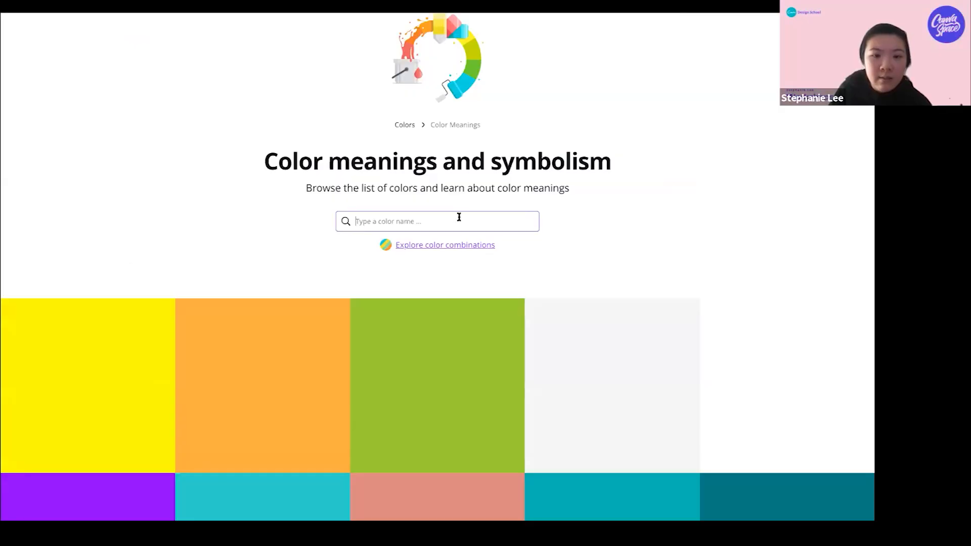
# Browse the colour swatches on the Color Meanings page and open the Tangerine entry
pyautogui.scroll(-3, 437, 332)
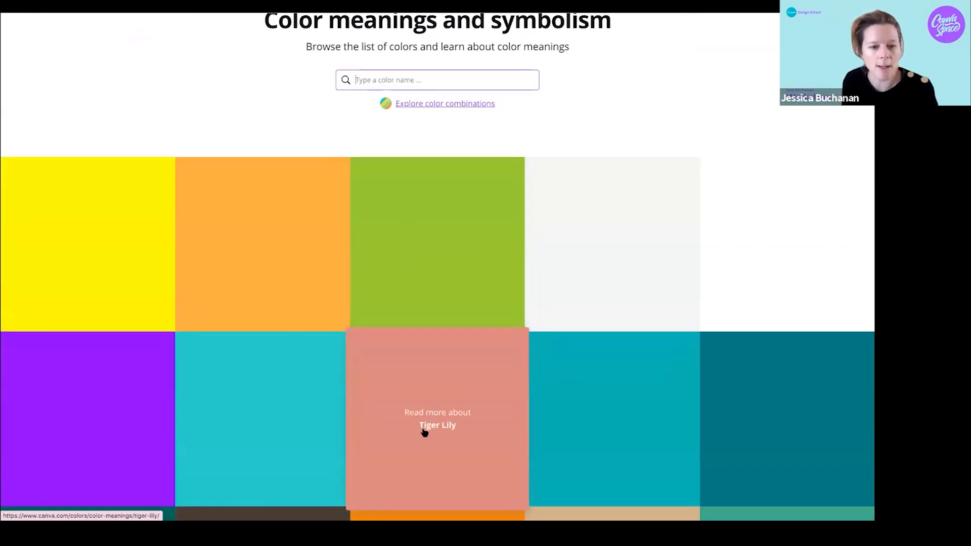
pyautogui.scroll(-5, 425, 431)
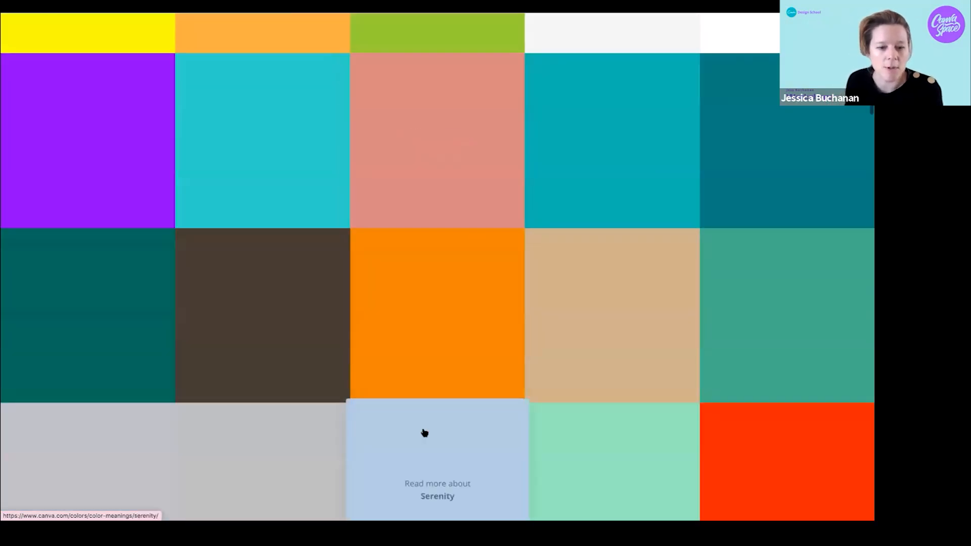
pyautogui.click(476, 292)
pyautogui.scroll(-1, 453, 329)
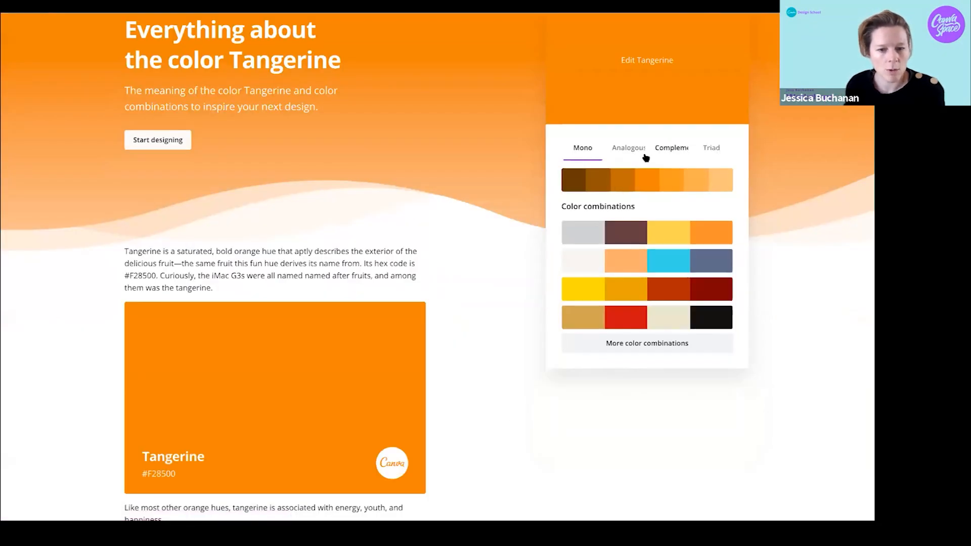
# Examine Tangerine's color conversion table and return to the Colors overview page
pyautogui.scroll(-15, 632, 310)
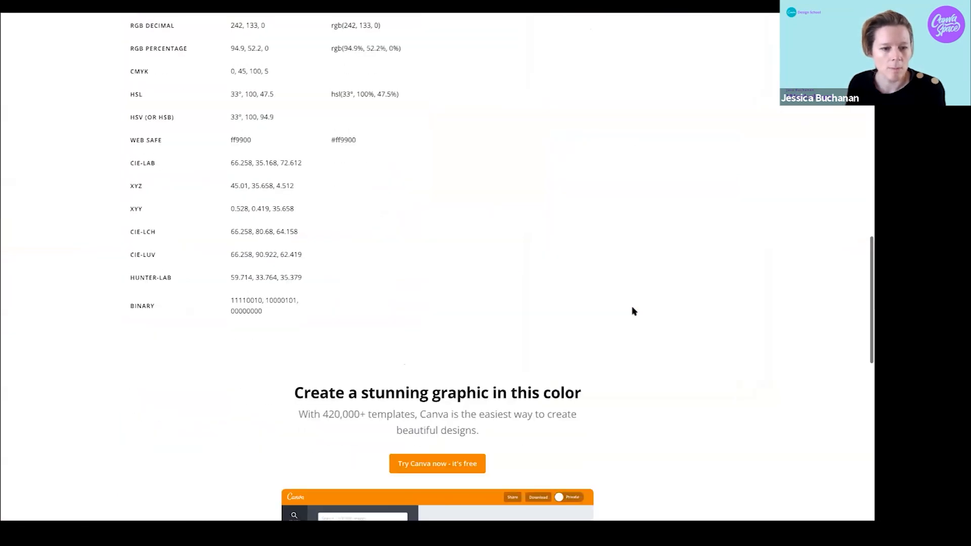
pyautogui.scroll(2, 269, 151)
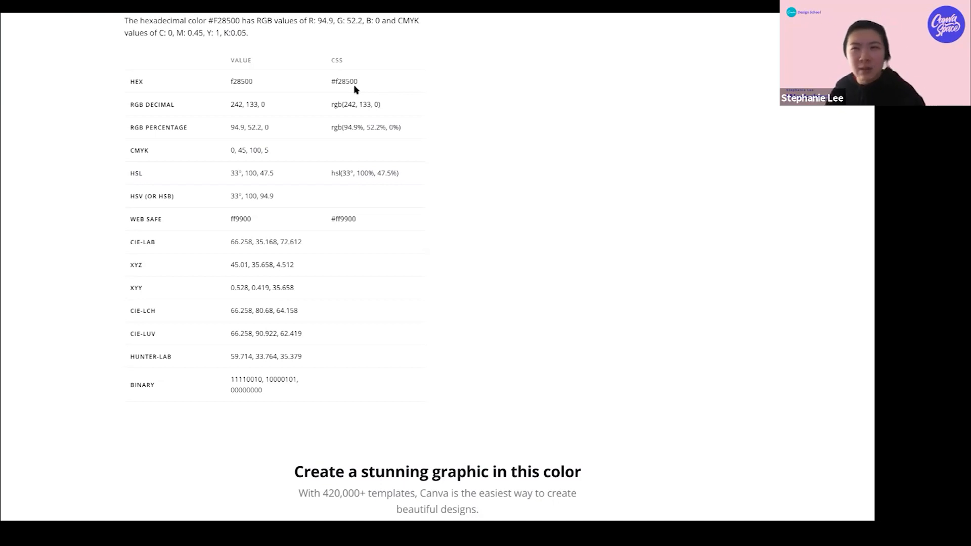
pyautogui.scroll(1, 423, 213)
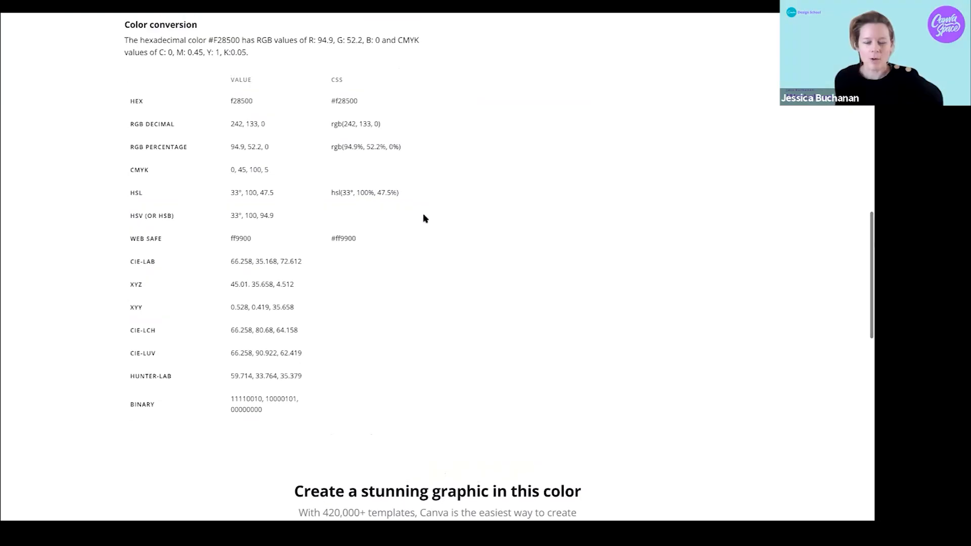
pyautogui.scroll(1, 438, 238)
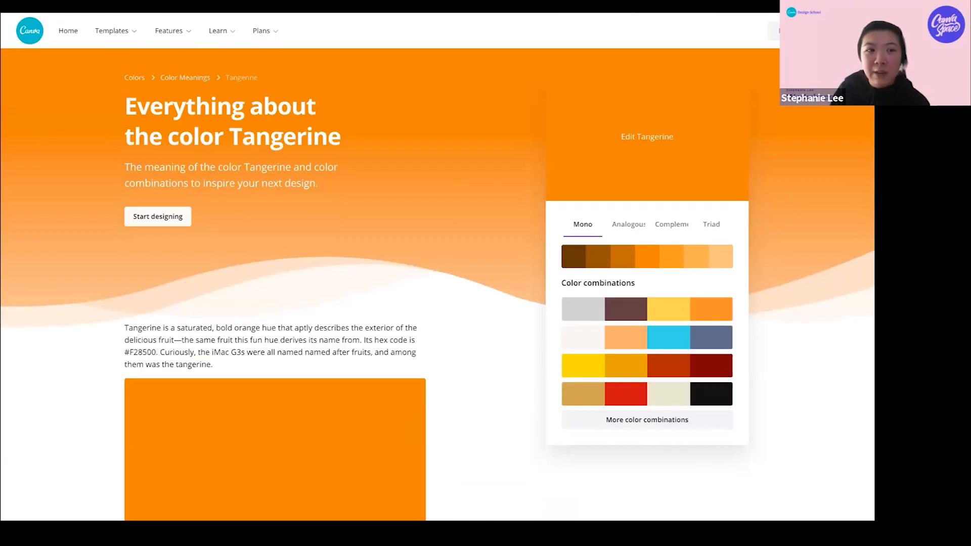
pyautogui.hotkey('alt', 'Left')
pyautogui.hotkey('alt', 'Left')
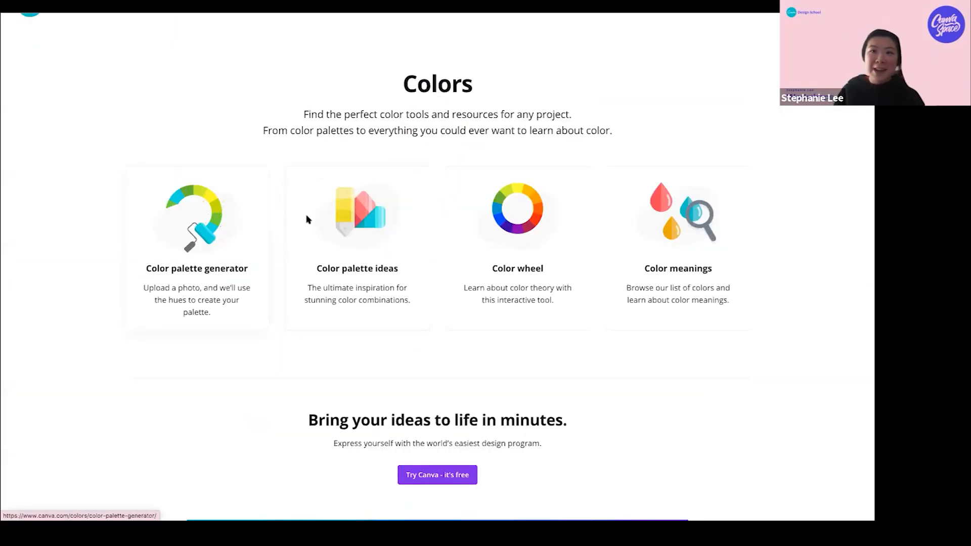
# Open Canva's Color palettes page from the Colors page and browse through the first page of palette swatches
pyautogui.click(391, 232)
pyautogui.scroll(-3, 468, 354)
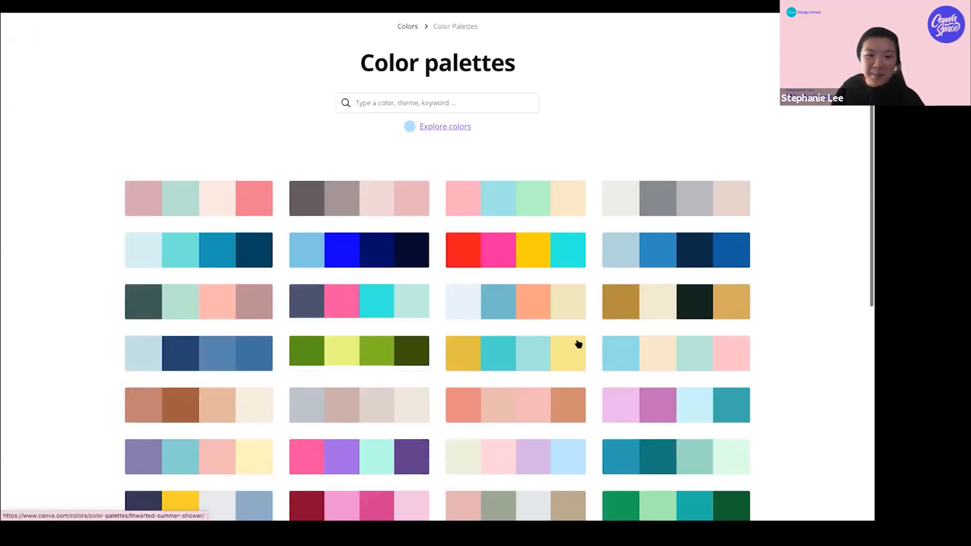
pyautogui.scroll(-10, 619, 256)
pyautogui.scroll(7, 620, 256)
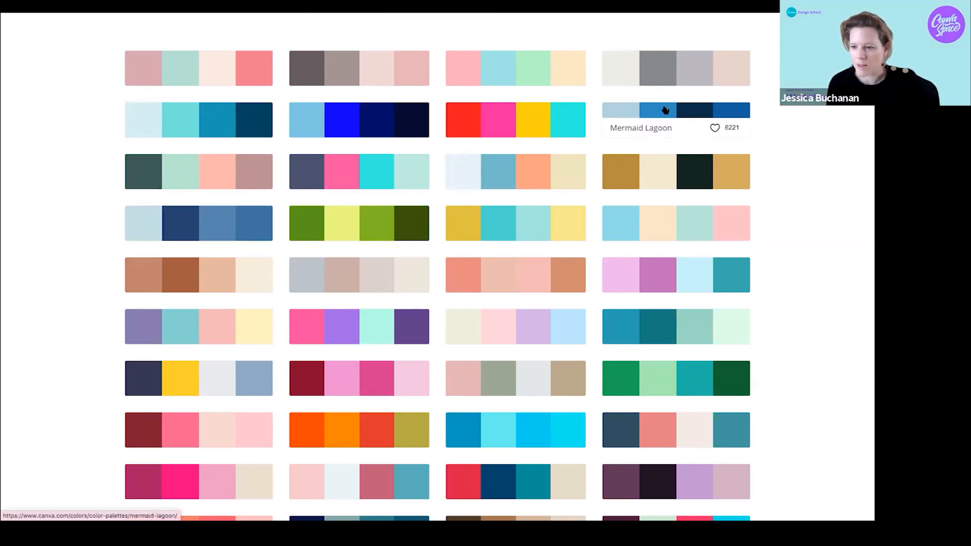
pyautogui.scroll(-1, 793, 178)
pyautogui.scroll(-6, 560, 259)
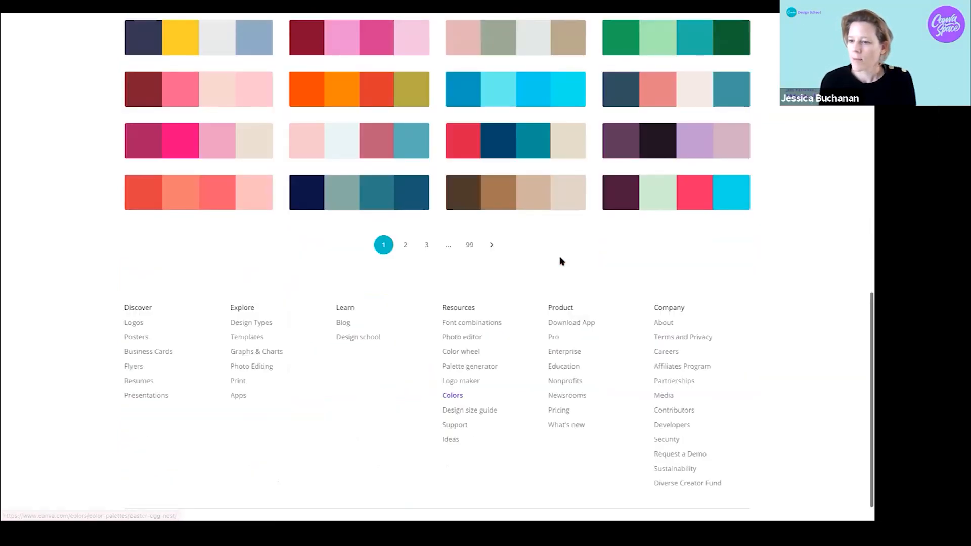
pyautogui.scroll(7, 561, 259)
pyautogui.scroll(6, 561, 260)
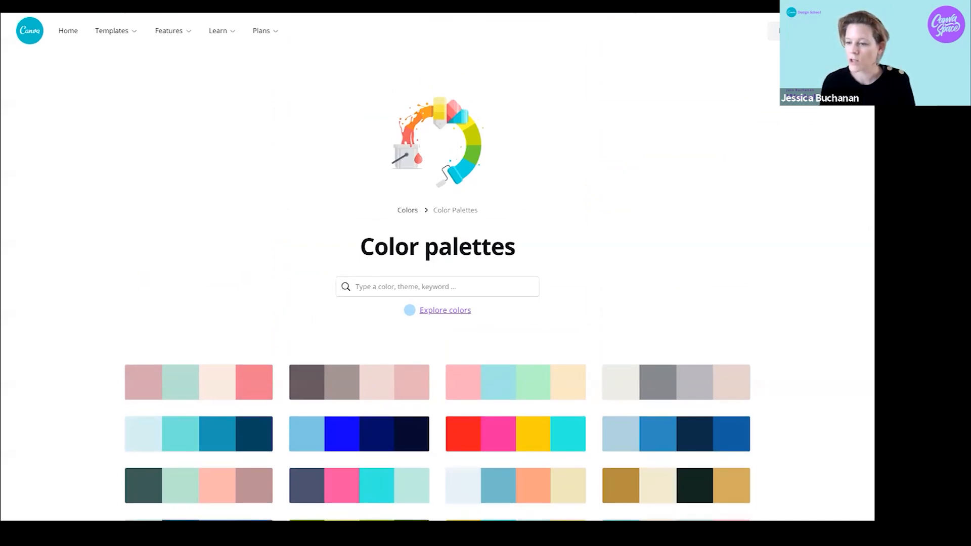
# Switch to the blank 16:9 presentation design and add a circle and a large rectangle to page 1
pyautogui.click(263, 7)
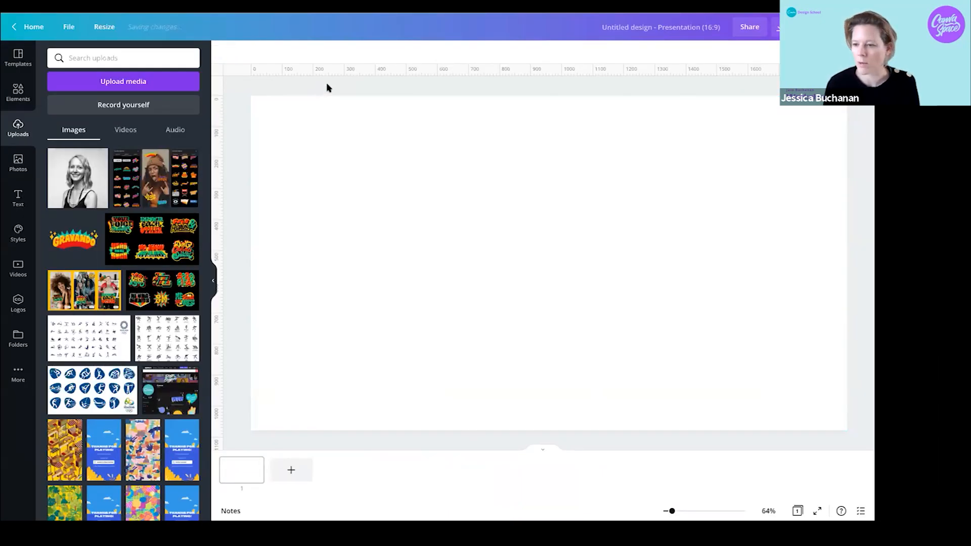
pyautogui.click(532, 246)
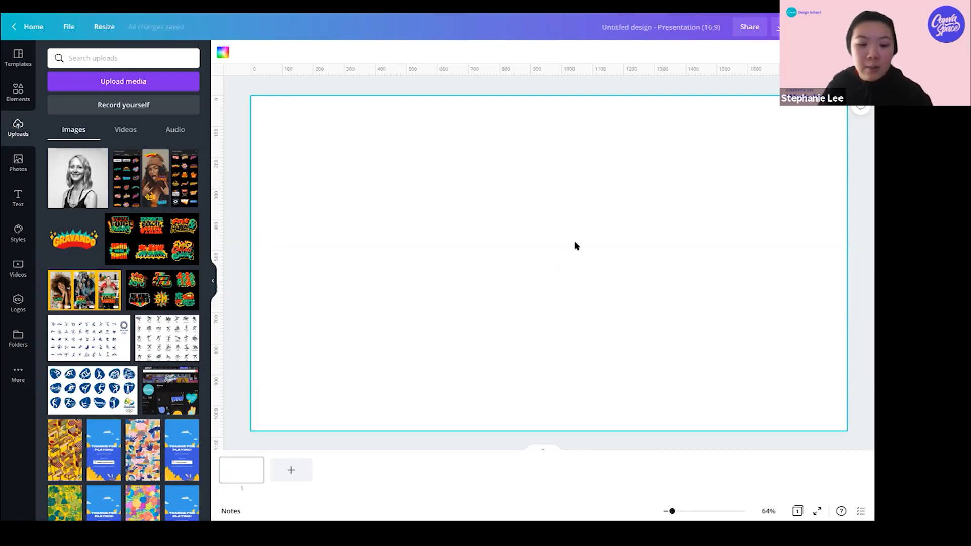
pyautogui.press('c')
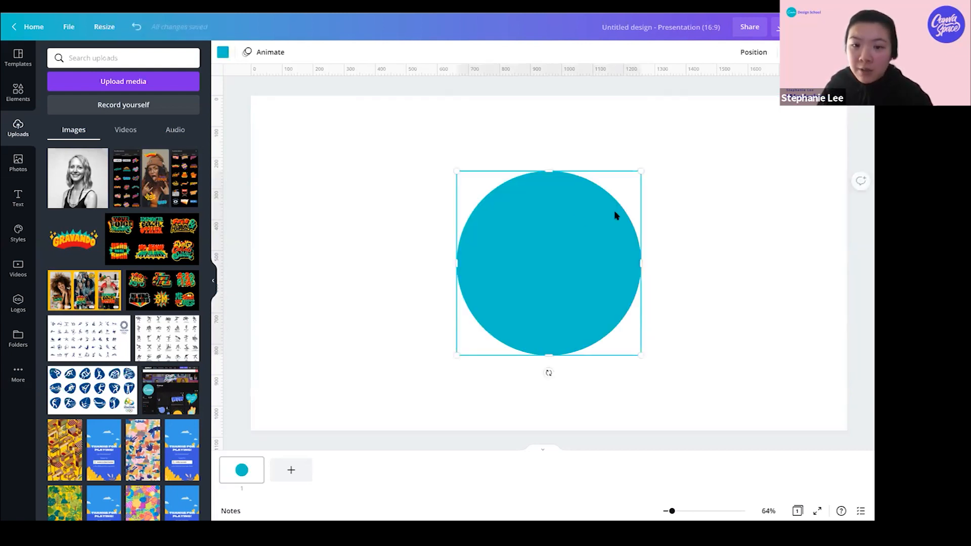
pyautogui.click(696, 205)
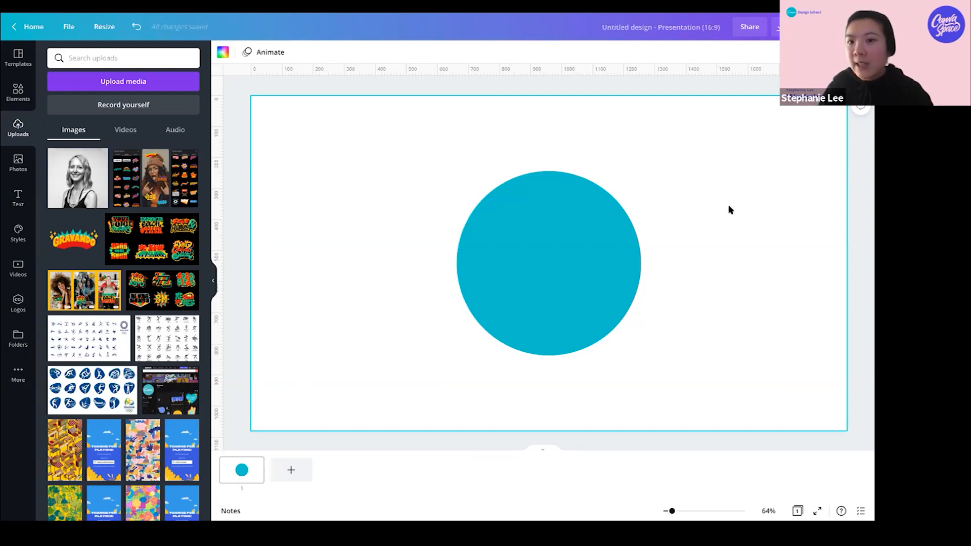
pyautogui.press('r')
pyautogui.click(687, 112)
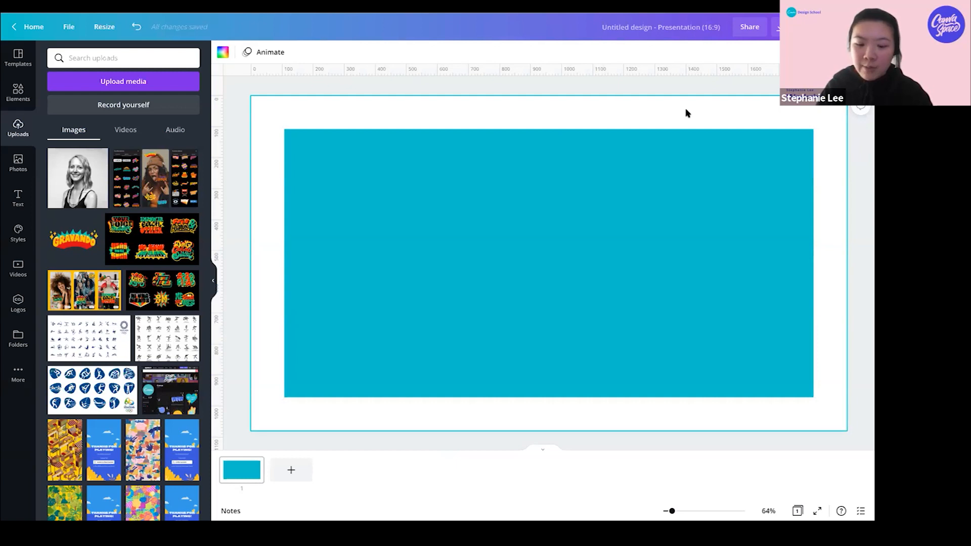
# Add a black horizontal line across the rectangle and move it down below the page centre
pyautogui.press('l')
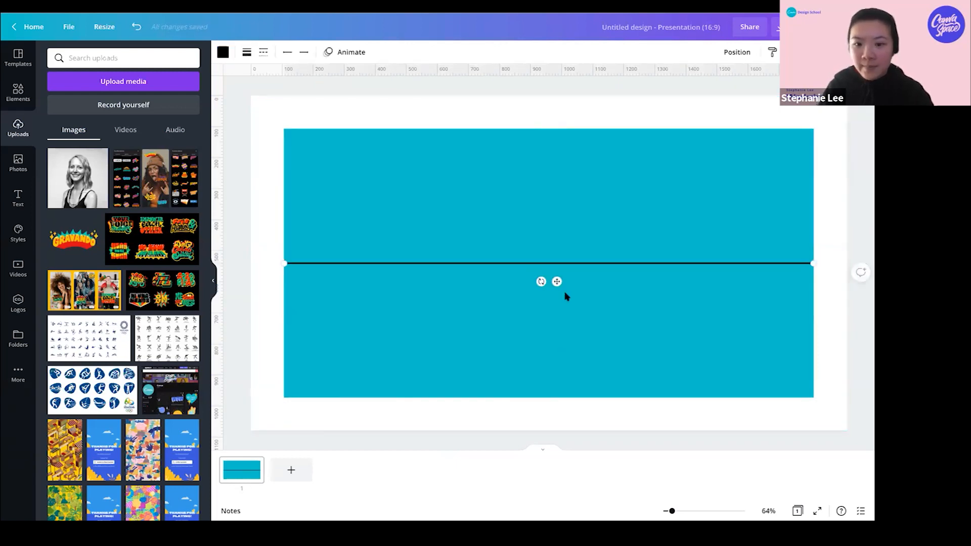
pyautogui.click(598, 108)
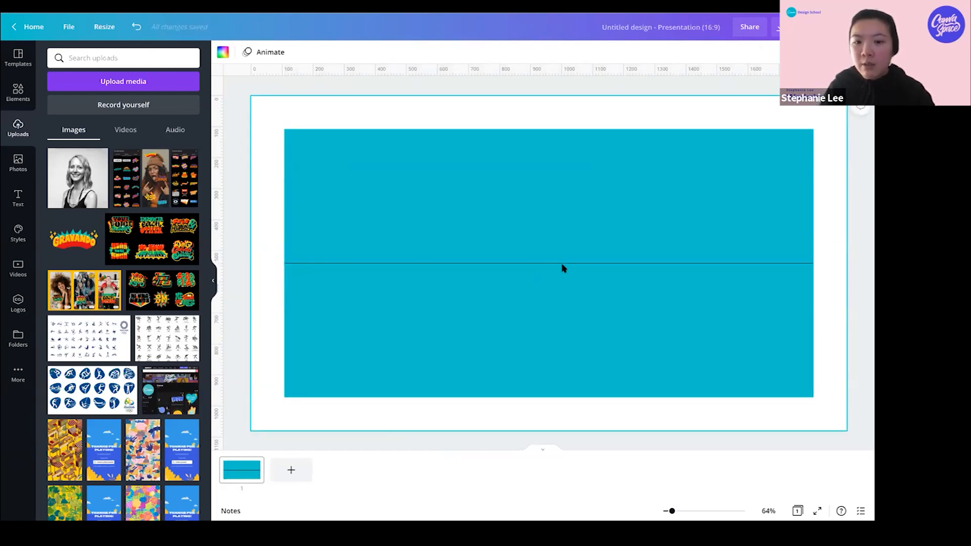
pyautogui.moveTo(561, 267); pyautogui.dragTo(562, 306)
pyautogui.click(572, 111)
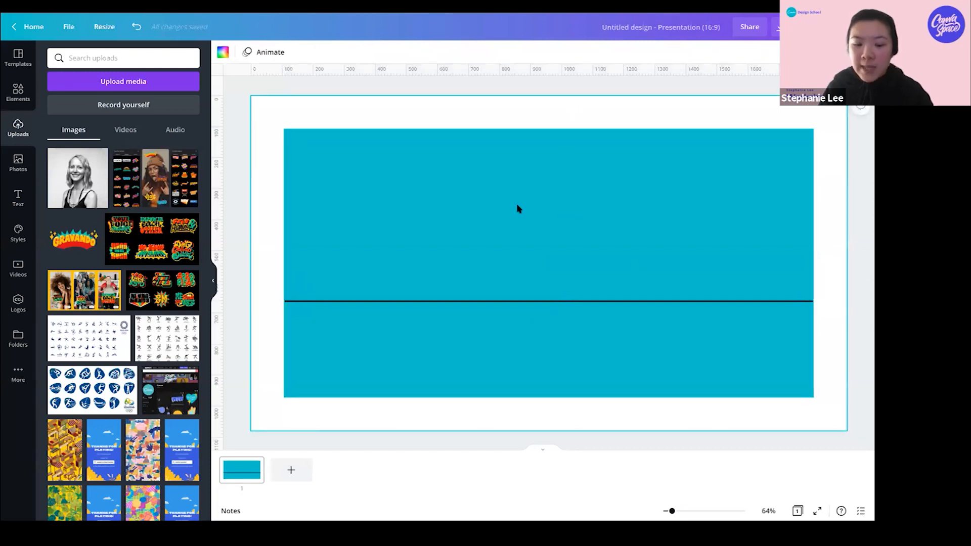
# Add a text box reading "Your paragraph text" in the centre of the presentation page
pyautogui.press('t')
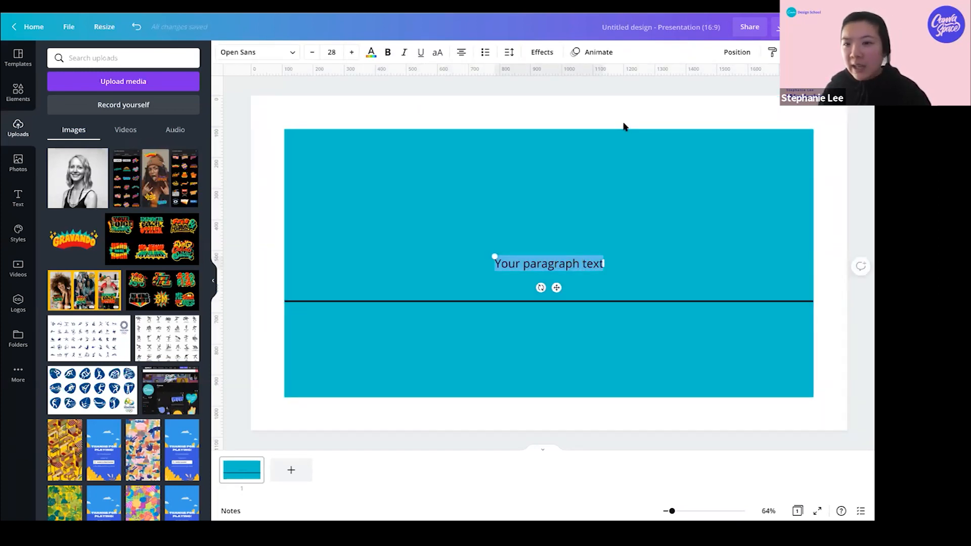
pyautogui.click(624, 122)
pyautogui.click(585, 266)
pyautogui.click(601, 117)
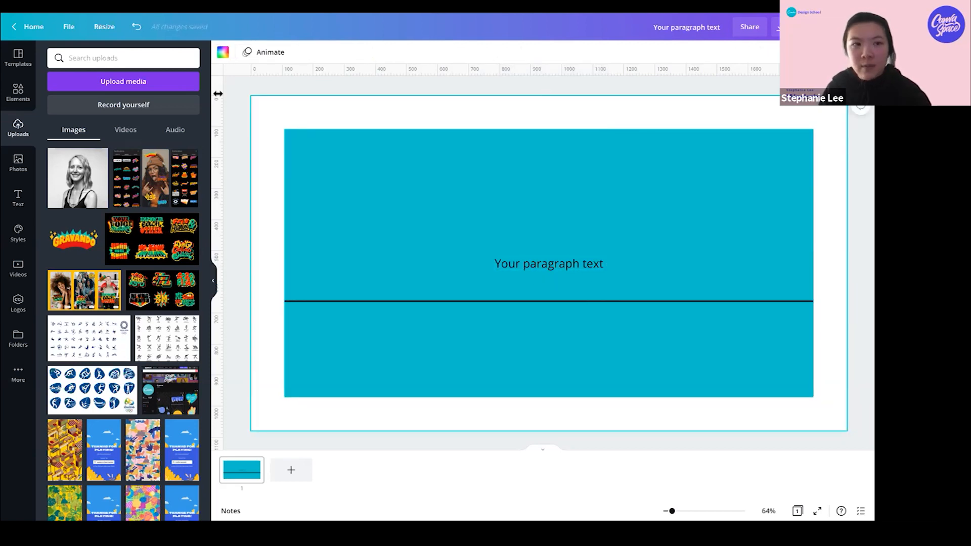
# Hide the rulers on the presentation page and show them again
pyautogui.click(72, 27)
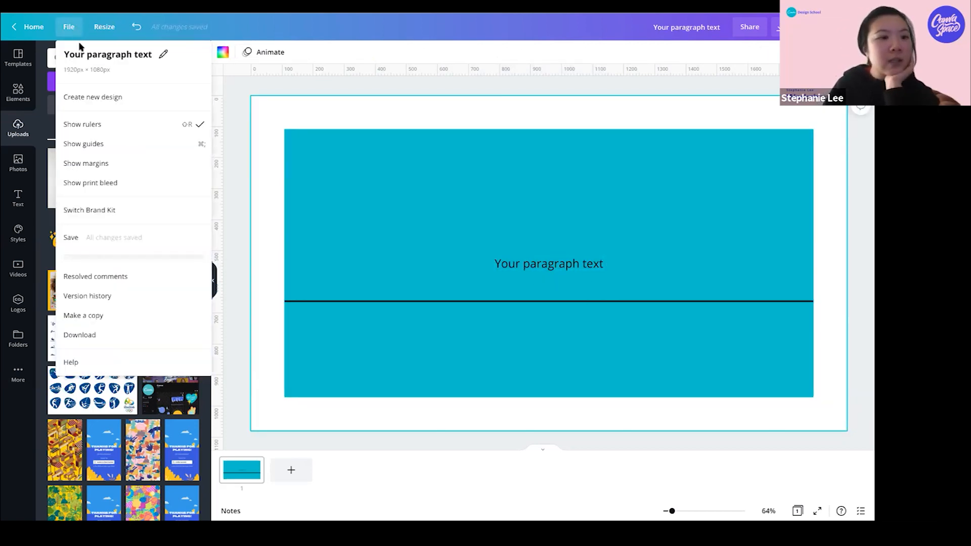
pyautogui.click(256, 113)
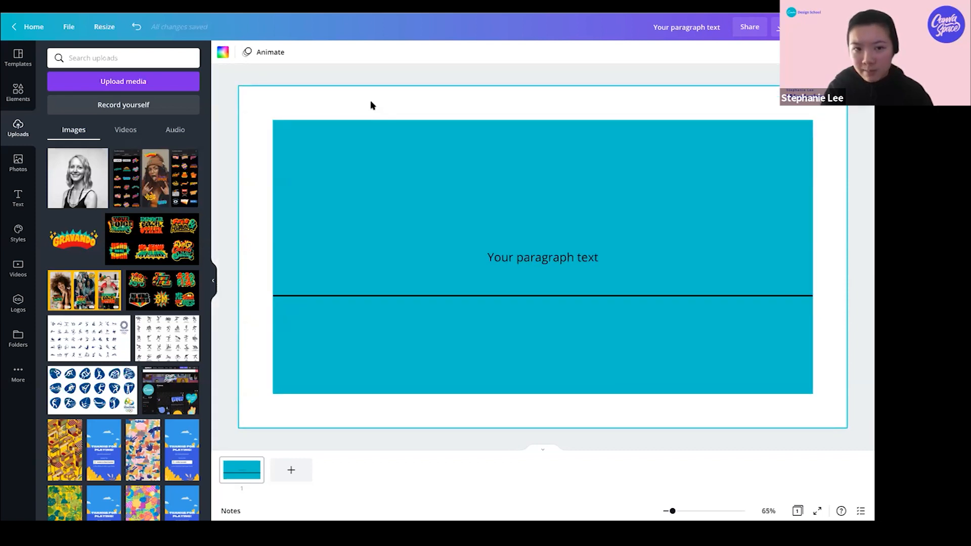
pyautogui.click(74, 28)
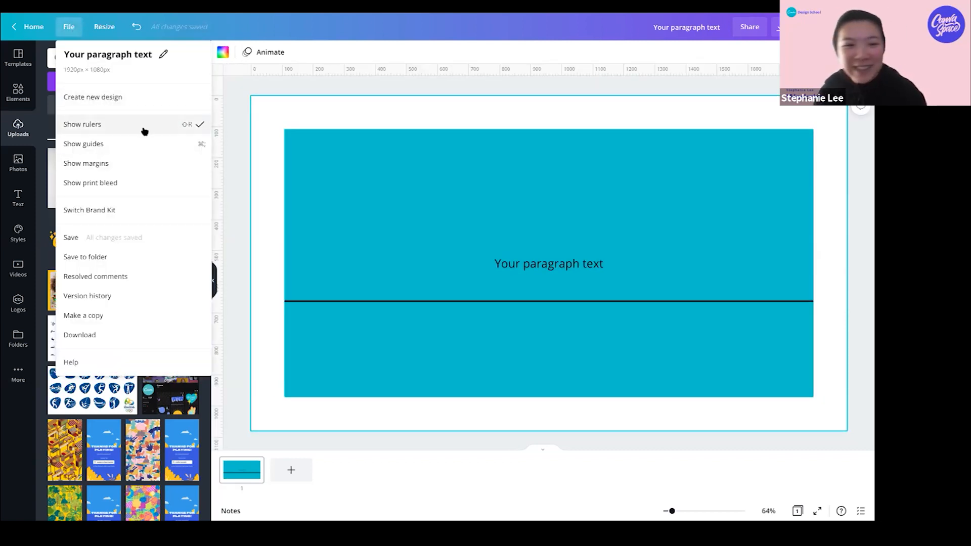
# Turn on guides and place one horizontal guide above the text and two vertical guides at about 580 and 1290 px
pyautogui.click(136, 148)
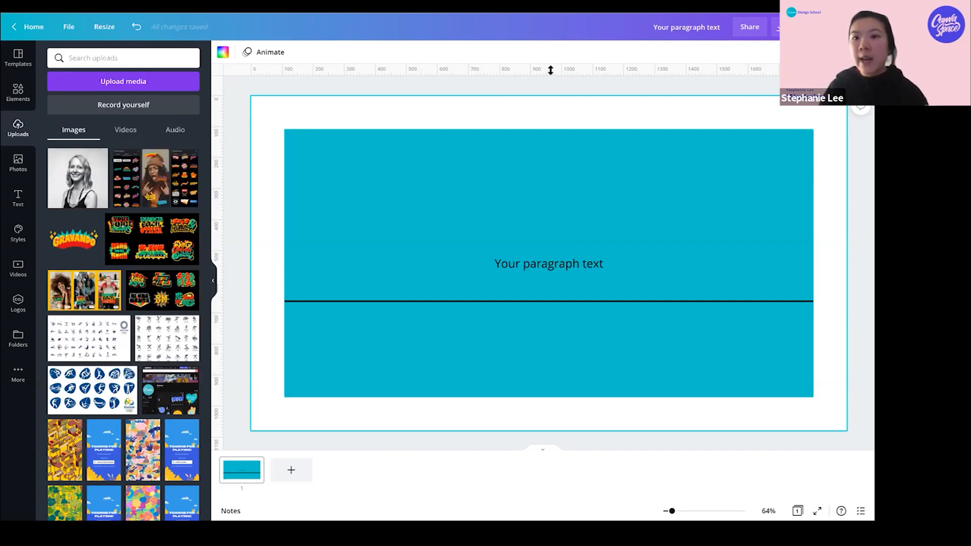
pyautogui.moveTo(551, 73); pyautogui.dragTo(576, 248)
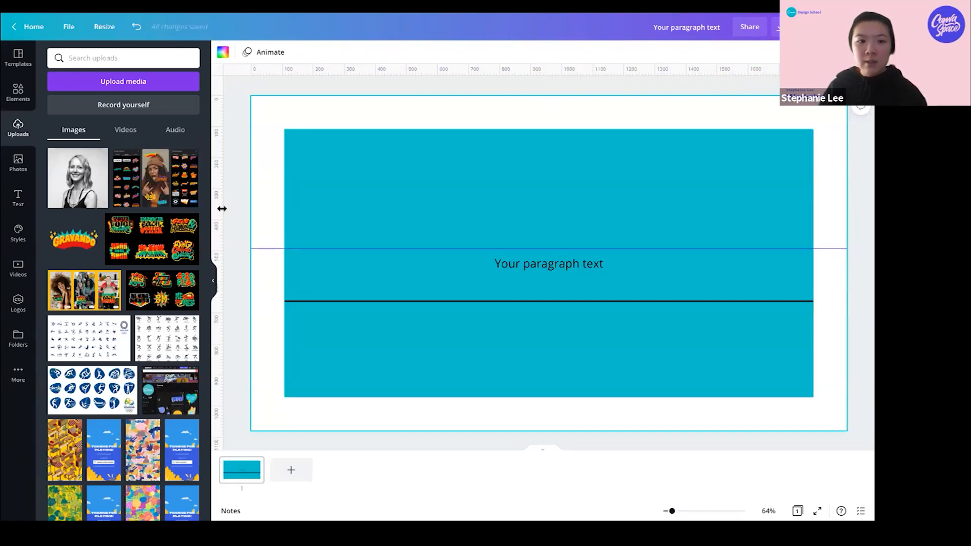
pyautogui.moveTo(218, 178); pyautogui.dragTo(431, 162)
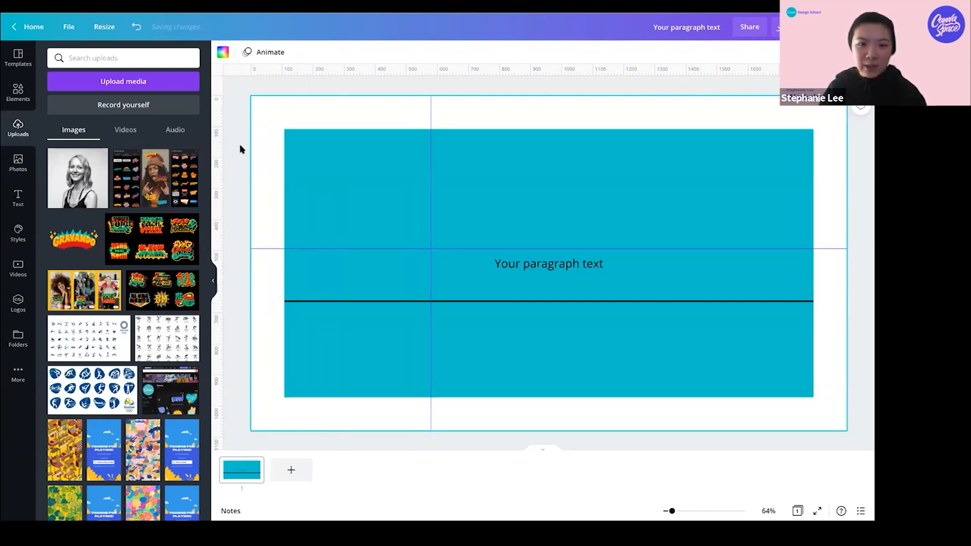
pyautogui.moveTo(215, 147); pyautogui.dragTo(651, 143)
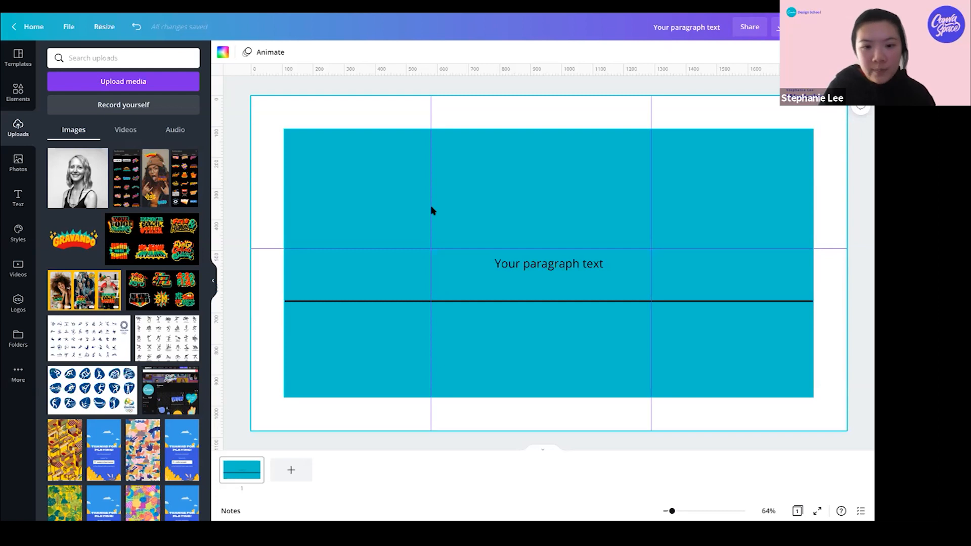
# Replace the two vertical guides with a single one at 960 px and lower the horizontal guide slightly
pyautogui.moveTo(431, 195); pyautogui.dragTo(220, 164)
pyautogui.moveTo(650, 154); pyautogui.dragTo(653, 68)
pyautogui.moveTo(631, 249); pyautogui.dragTo(633, 256)
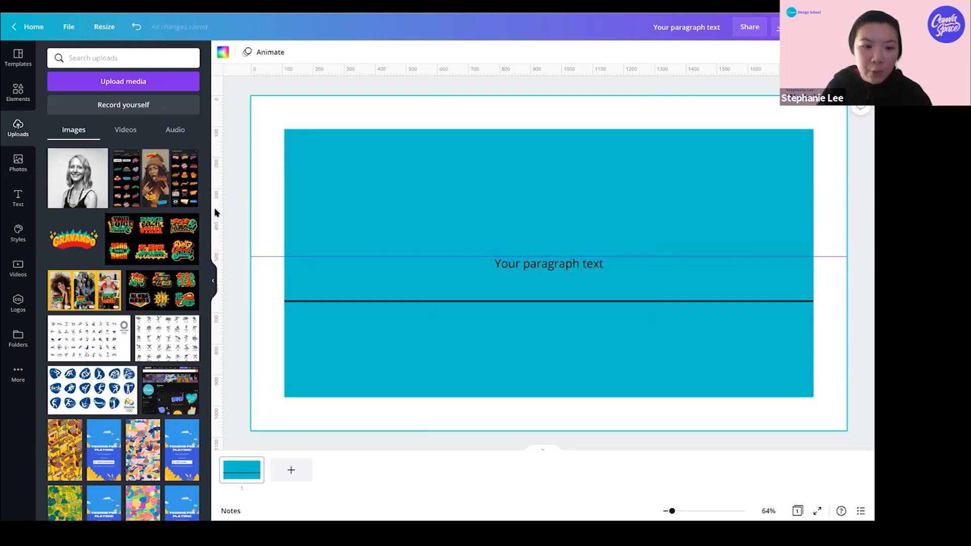
pyautogui.moveTo(215, 201); pyautogui.dragTo(549, 172)
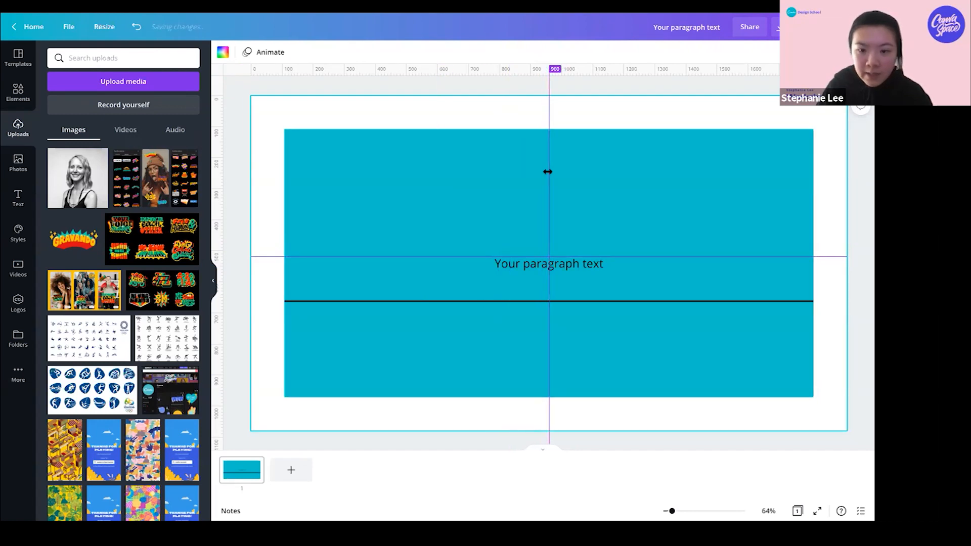
# Delete the rectangle, circle, line and paragraph text from the presentation page, keeping only the guides
pyautogui.click(627, 190)
pyautogui.hotkey('ctrl', 'z')
pyautogui.hotkey('ctrl', 'z')
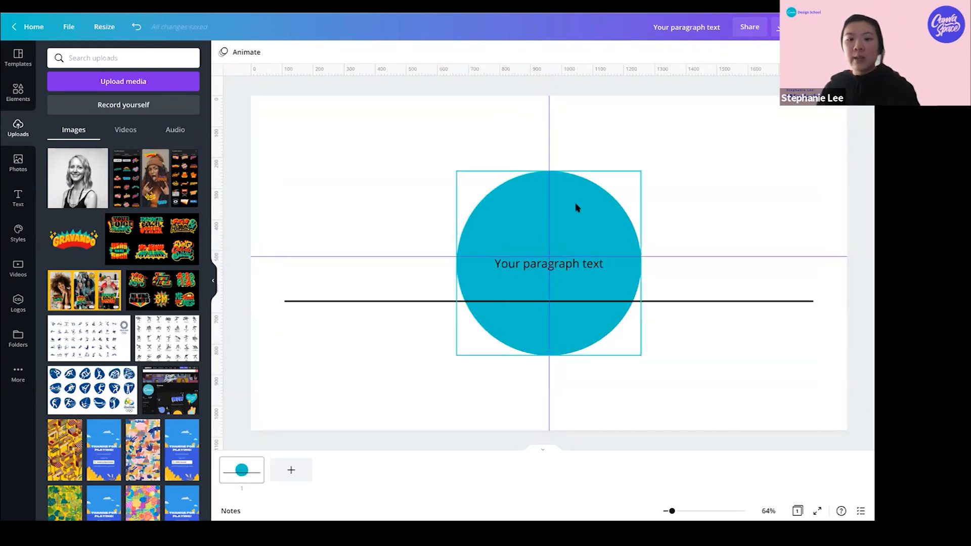
pyautogui.click(601, 301)
pyautogui.hotkey('ctrl', 'z')
pyautogui.hotkey('ctrl', 'z')
pyautogui.click(584, 185)
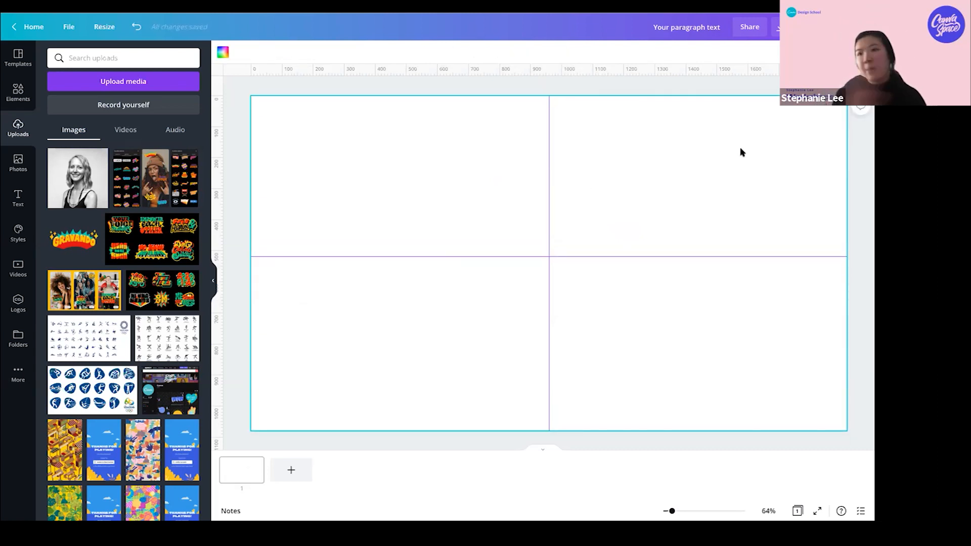
# Switch to the untitled Instagram Post design and search the elements library for "canva caterpillar"
pyautogui.hotkey('ctrl', 'Tab')
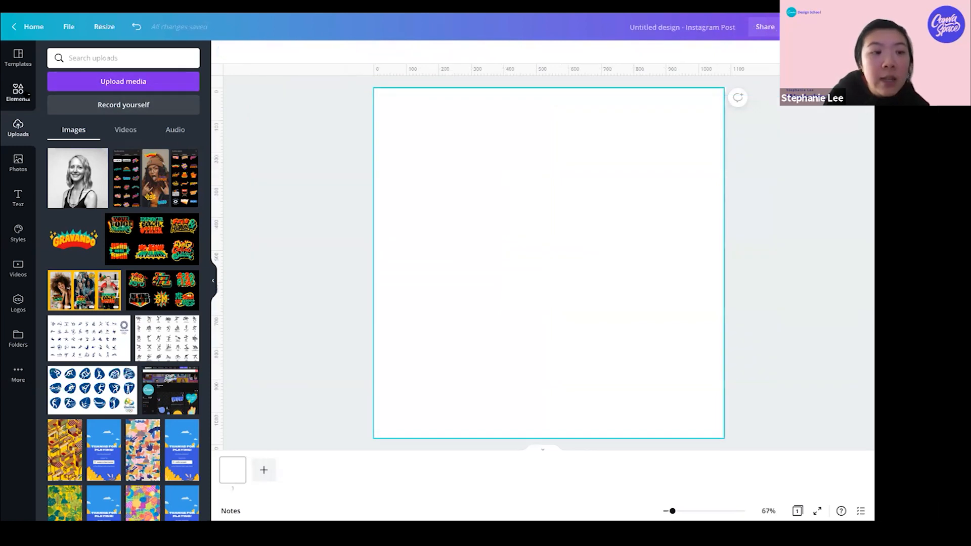
pyautogui.click(24, 94)
pyautogui.click(117, 67)
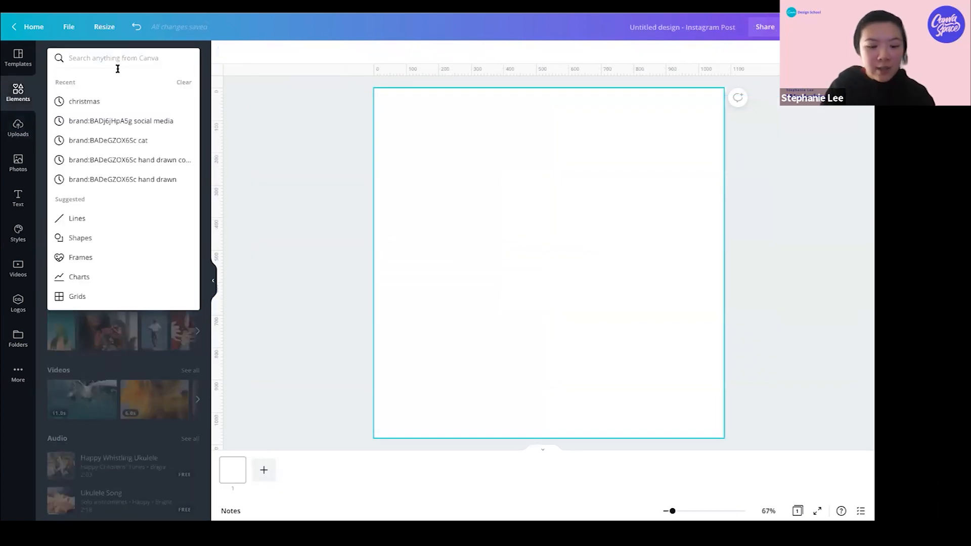
pyautogui.write('canva ca')
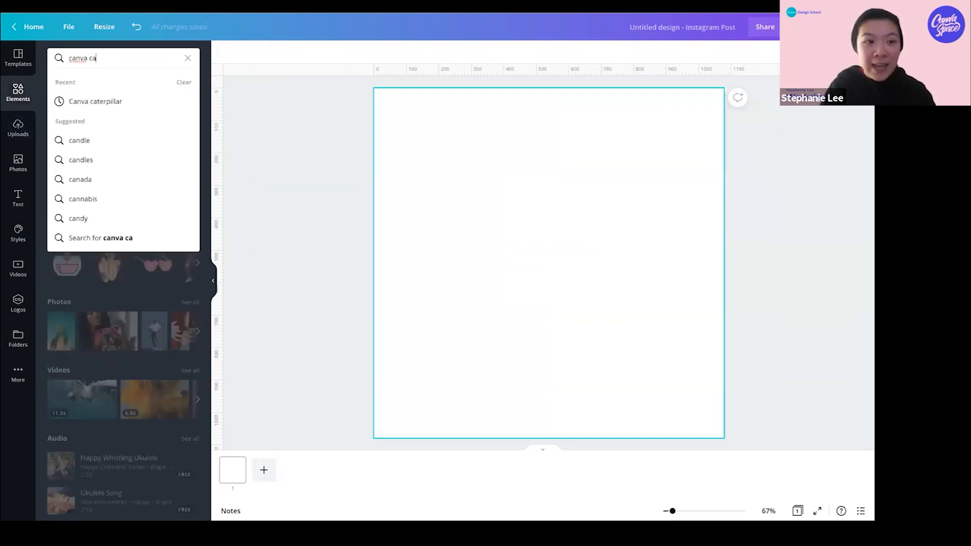
pyautogui.write('terpillar')
pyautogui.press('Return')
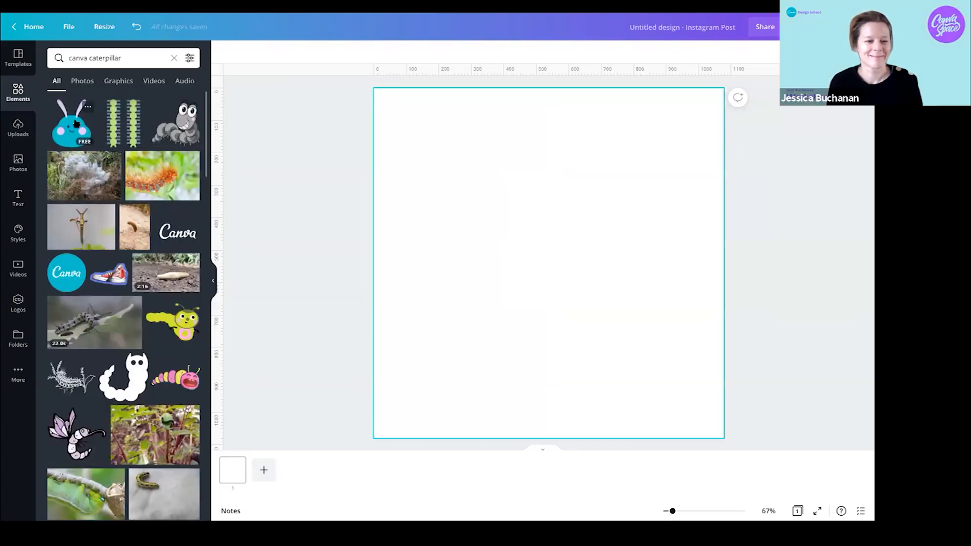
# Add the blue Canva caterpillar graphic to the Instagram post page, together with a black horizontal line
pyautogui.click(76, 124)
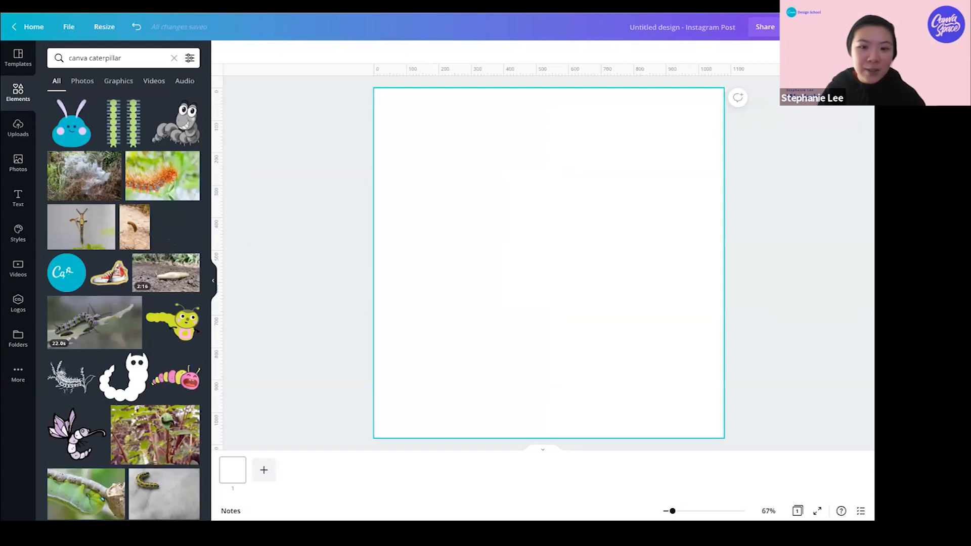
pyautogui.moveTo(560, 301); pyautogui.dragTo(545, 179)
pyautogui.click(551, 253)
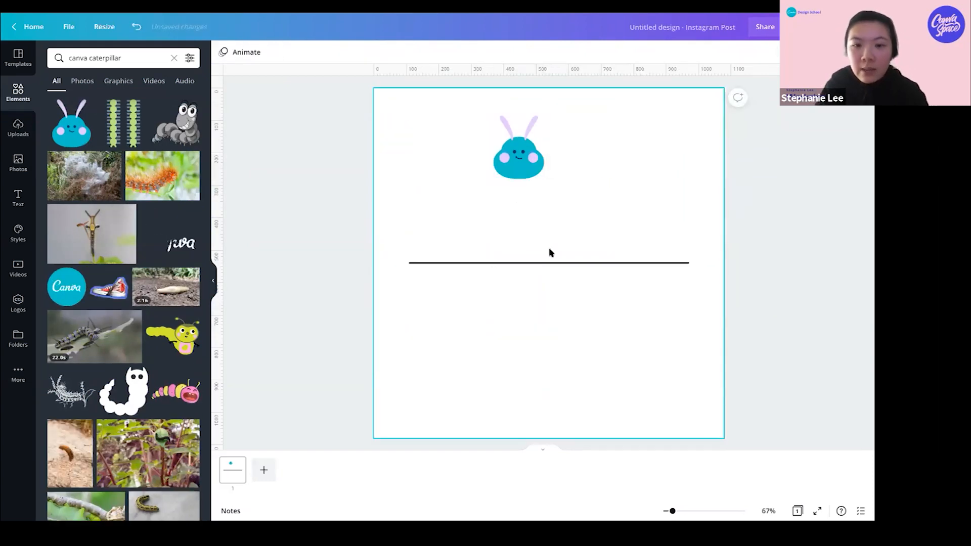
# Reposition the black line so it runs diagonally up from the page's lower-left corner, and add a blank second page
pyautogui.moveTo(536, 264); pyautogui.dragTo(567, 211)
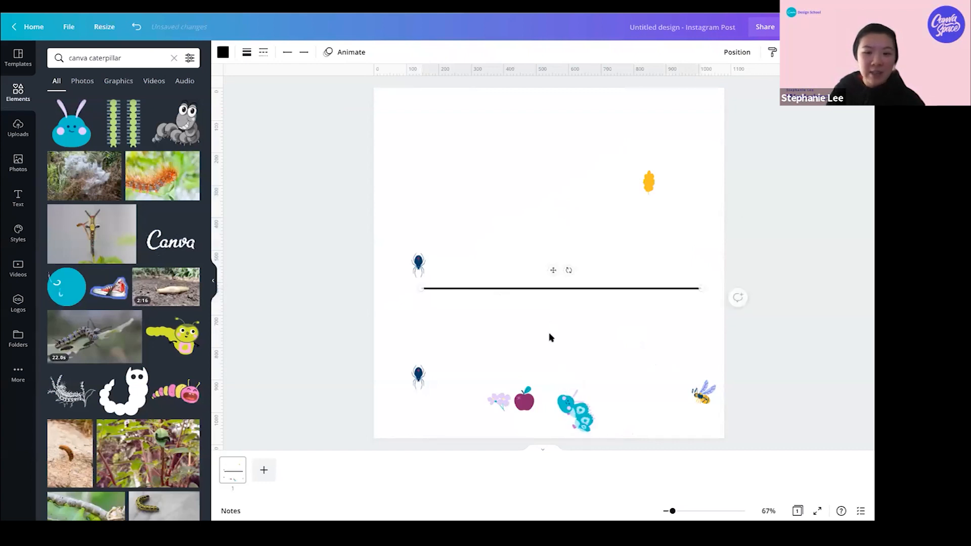
pyautogui.moveTo(553, 271); pyautogui.dragTo(434, 308)
pyautogui.moveTo(423, 320); pyautogui.dragTo(476, 327)
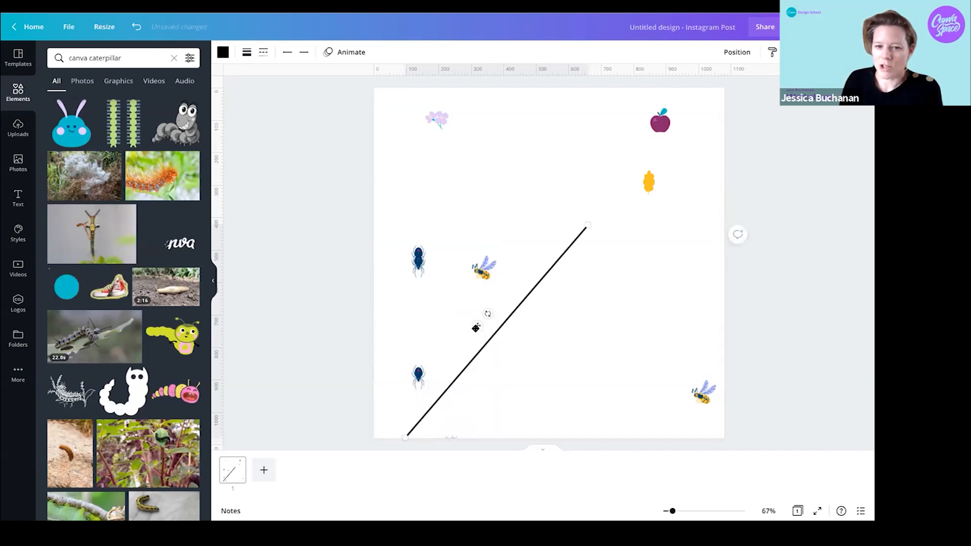
pyautogui.click(582, 323)
pyautogui.moveTo(699, 332); pyautogui.dragTo(445, 197)
pyautogui.click(659, 329)
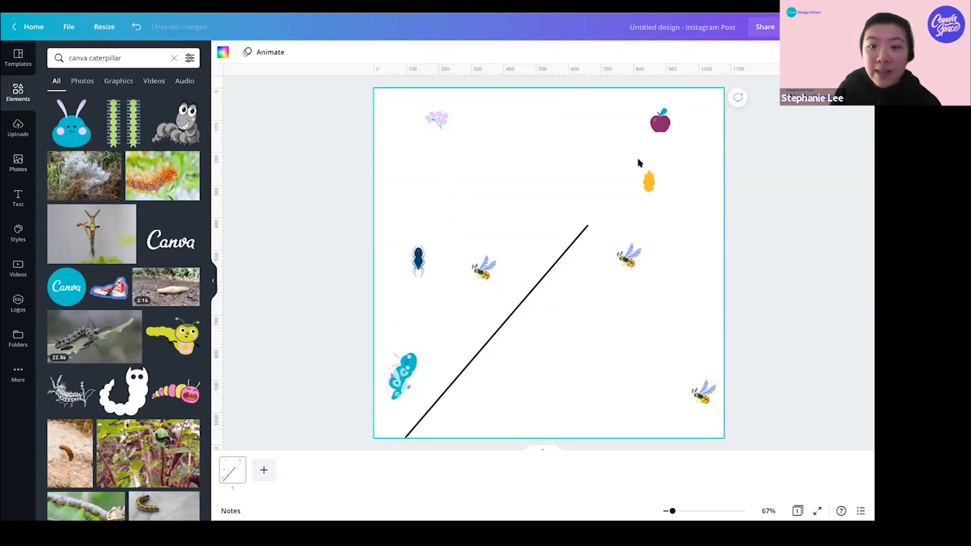
pyautogui.click(264, 469)
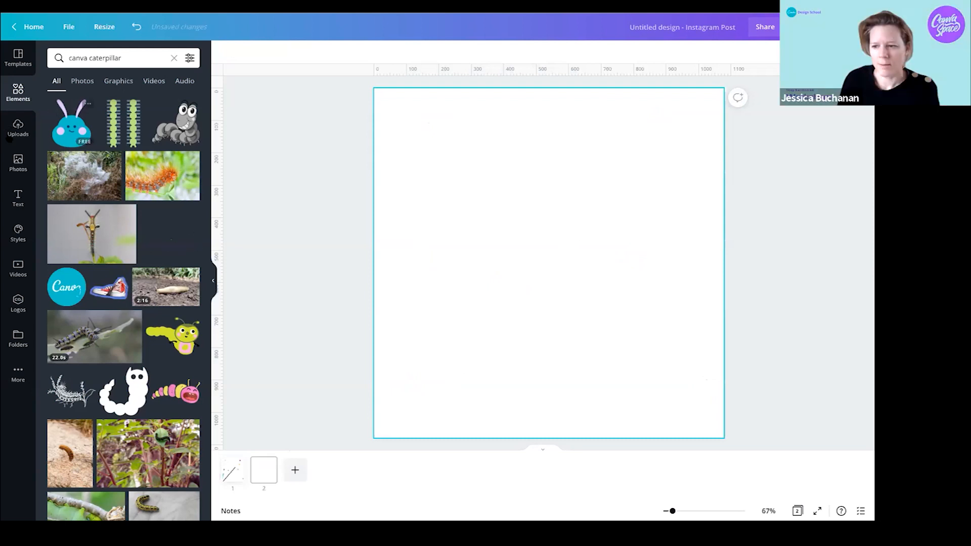
# Add the recently used photo of a woman with pink flowers to page 2 and shift it towards the page's upper left
pyautogui.click(19, 163)
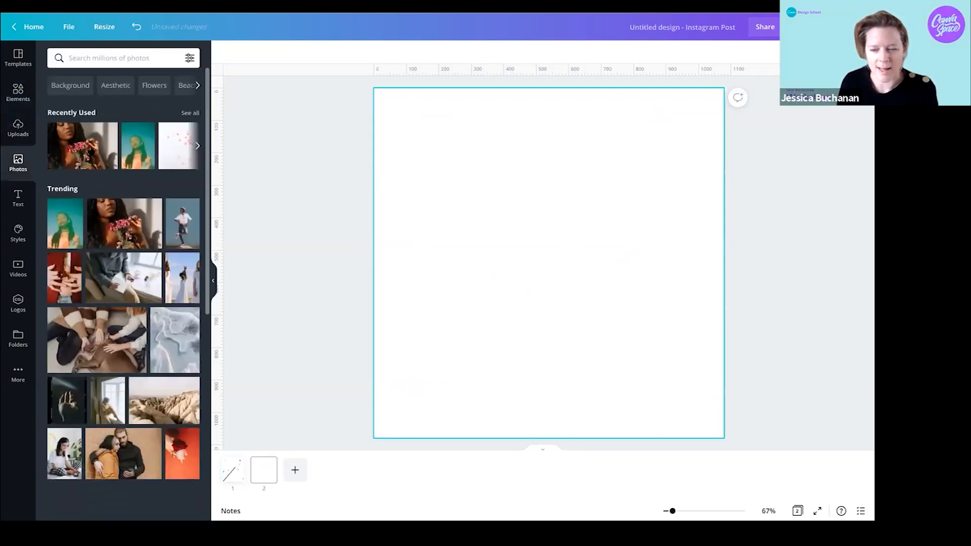
pyautogui.click(91, 146)
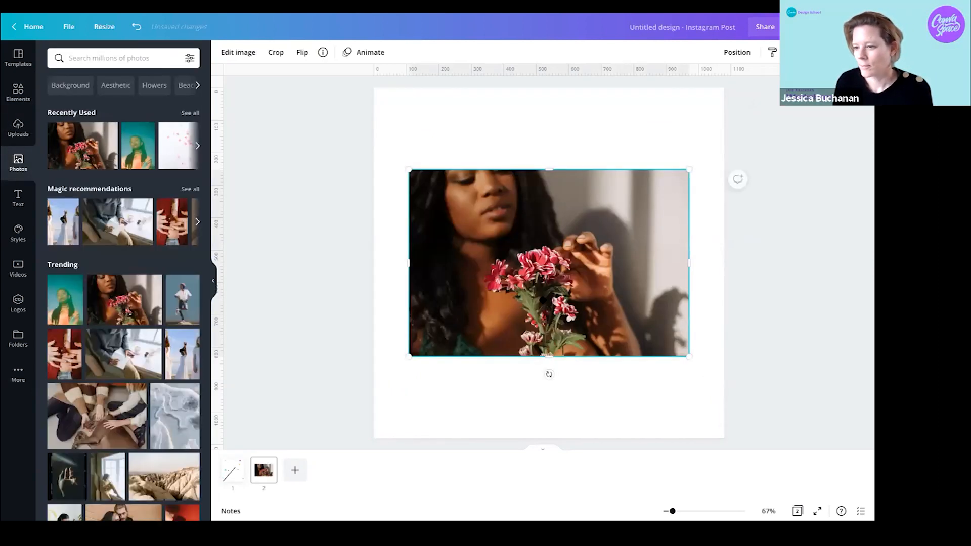
pyautogui.moveTo(494, 190)
pyautogui.mouseDown()
pyautogui.moveTo(517, 191)
pyautogui.moveTo(483, 176)
pyautogui.mouseUp()
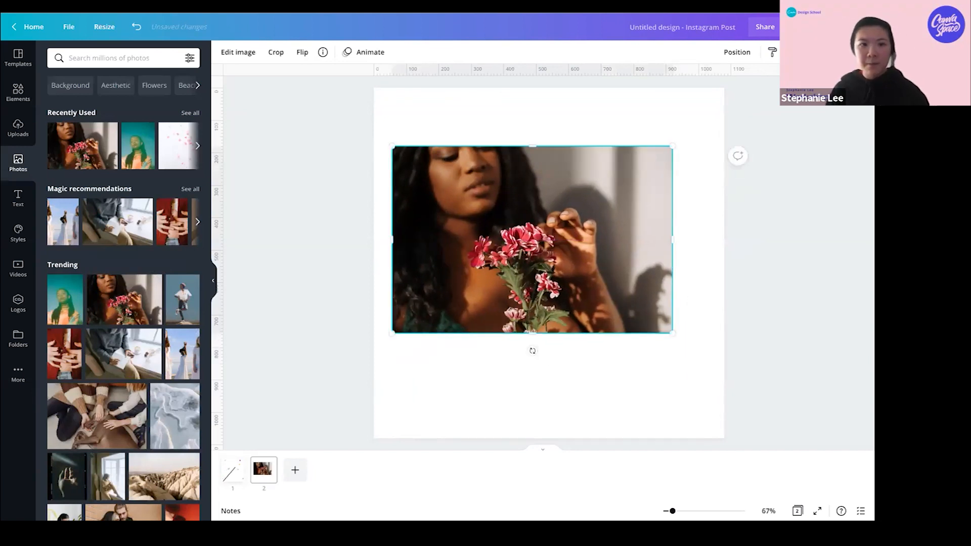
# Open the photo's image-editing effects and show the full set of Liquify effects
pyautogui.click(238, 52)
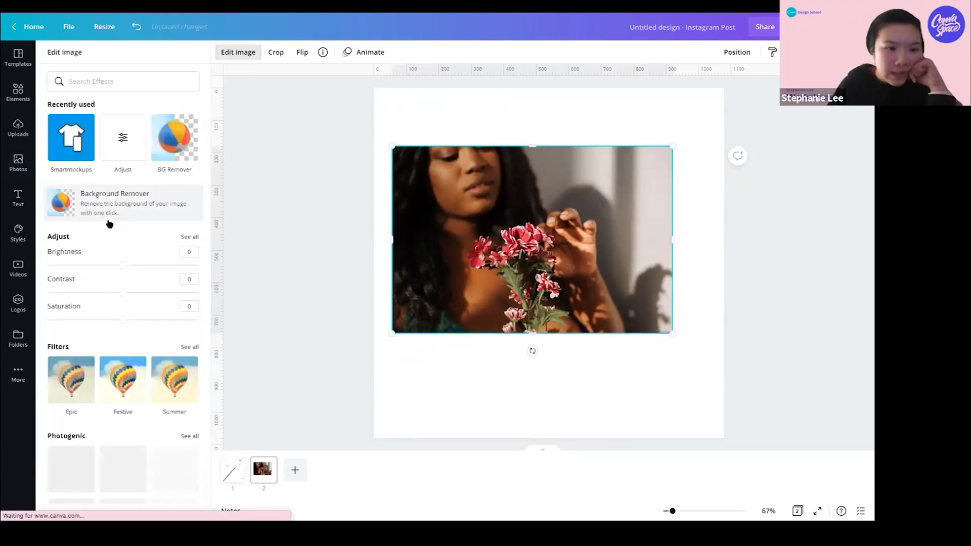
pyautogui.scroll(-4, 108, 223)
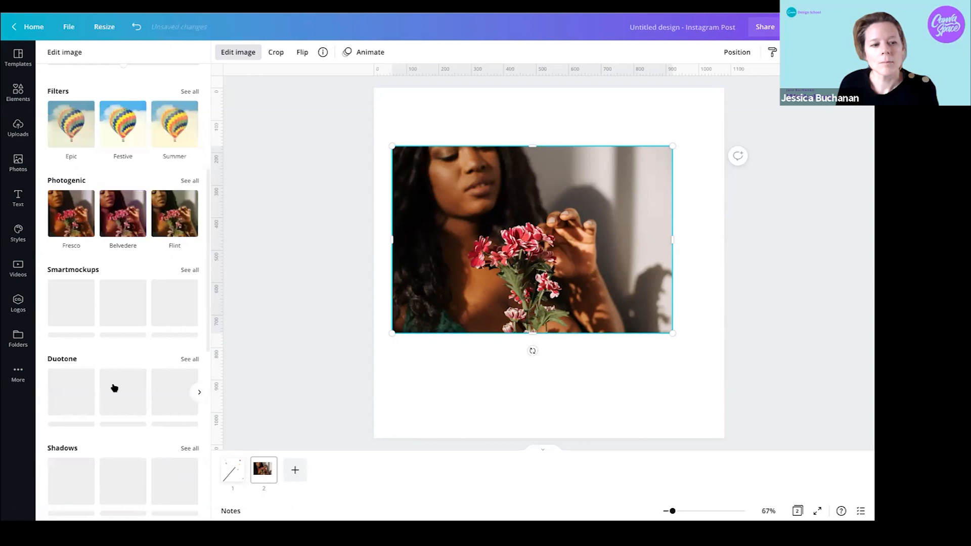
pyautogui.scroll(-3, 113, 387)
pyautogui.scroll(-5, 113, 387)
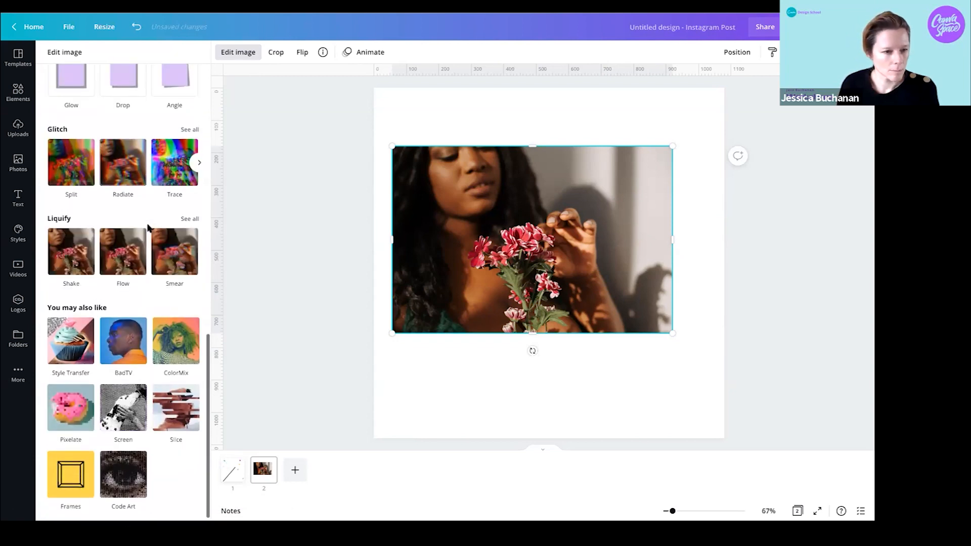
pyautogui.click(186, 215)
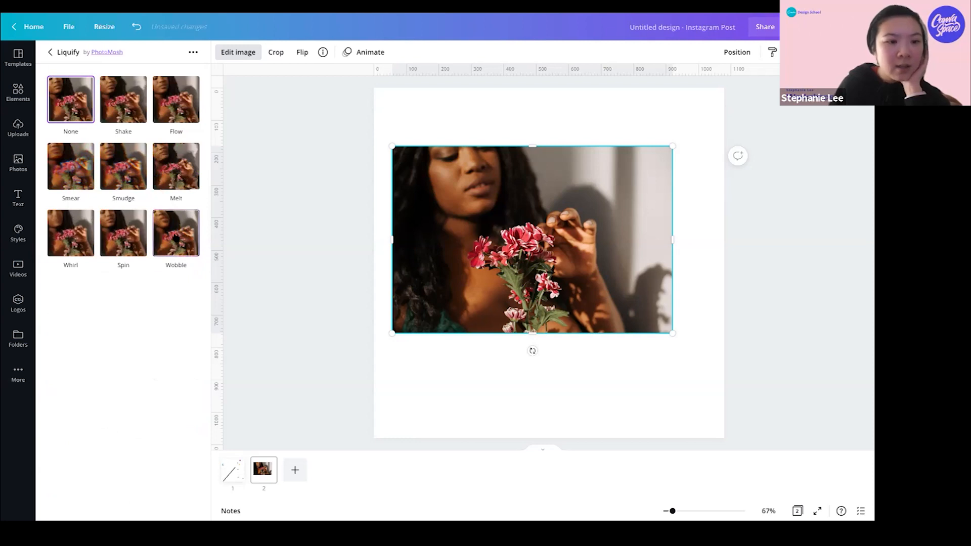
# Try the Smear effect on the photo with Barrel Blur amount 0.2 and Smear amount 0.15
pyautogui.click(49, 177)
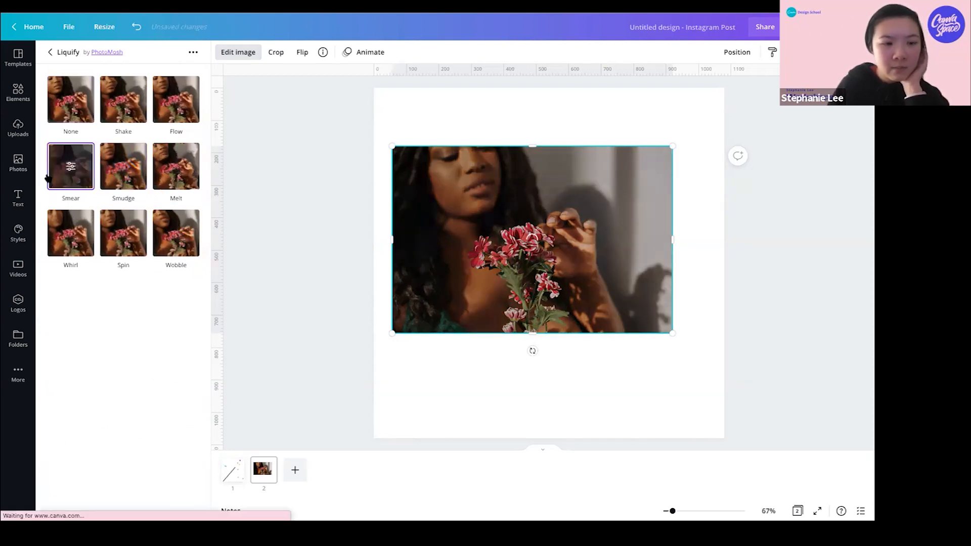
pyautogui.click(80, 174)
pyautogui.moveTo(129, 111); pyautogui.dragTo(207, 124)
pyautogui.moveTo(166, 175)
pyautogui.mouseDown()
pyautogui.moveTo(191, 187)
pyautogui.moveTo(59, 182)
pyautogui.mouseUp()
pyautogui.moveTo(207, 191)
pyautogui.mouseDown()
pyautogui.moveTo(176, 206)
pyautogui.moveTo(47, 182)
pyautogui.moveTo(261, 210)
pyautogui.mouseUp()
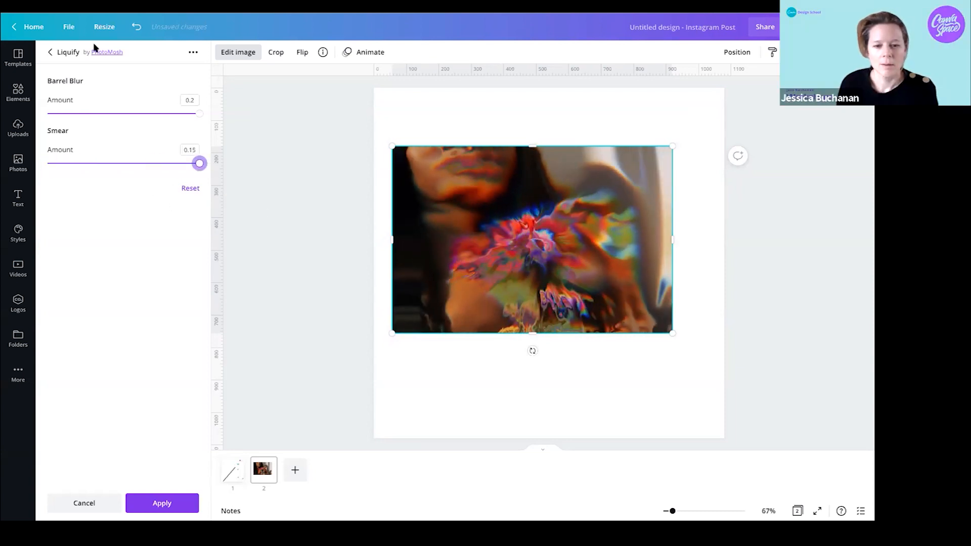
pyautogui.click(51, 52)
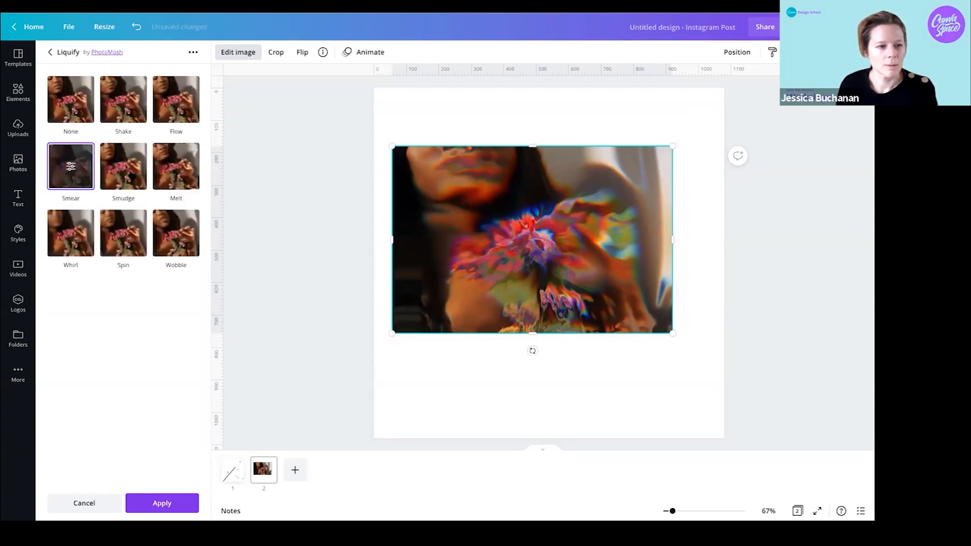
# Try the Smudge and Flow effects on the photo, increasing the strength of Flow
pyautogui.click(134, 172)
pyautogui.click(176, 99)
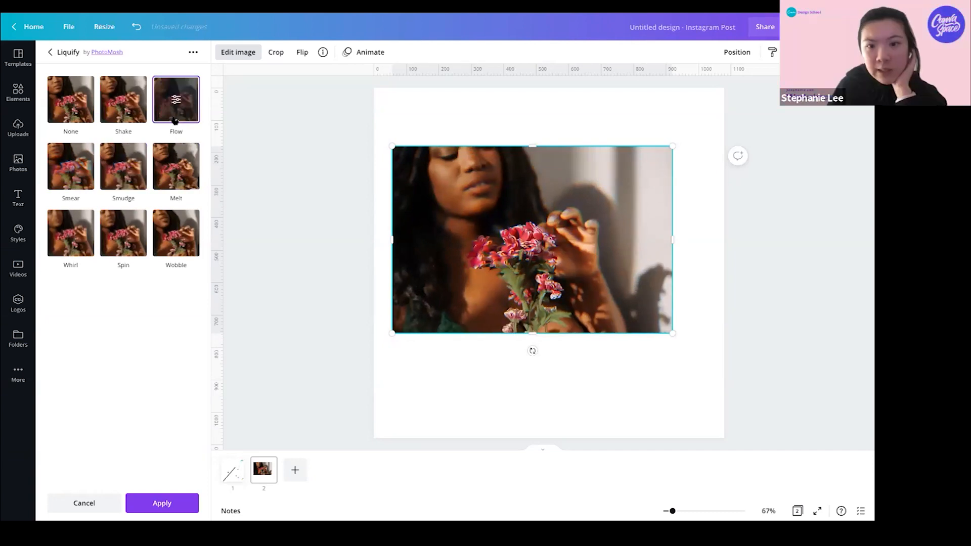
pyautogui.click(187, 104)
pyautogui.moveTo(140, 115); pyautogui.dragTo(280, 136)
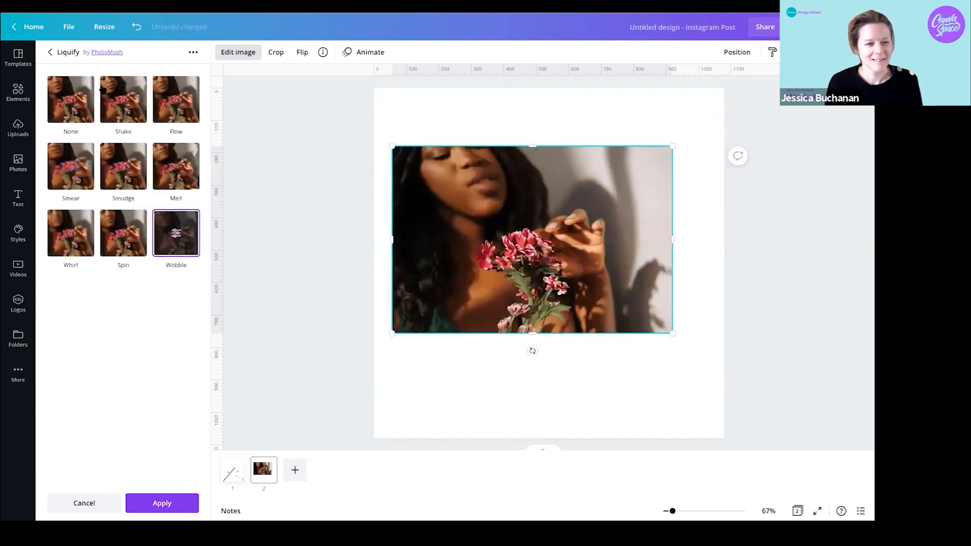
# Try the Wobble effect on the photo with amount 0.05 and a larger size
pyautogui.click(177, 243)
pyautogui.click(116, 113)
pyautogui.moveTo(193, 121); pyautogui.dragTo(258, 110)
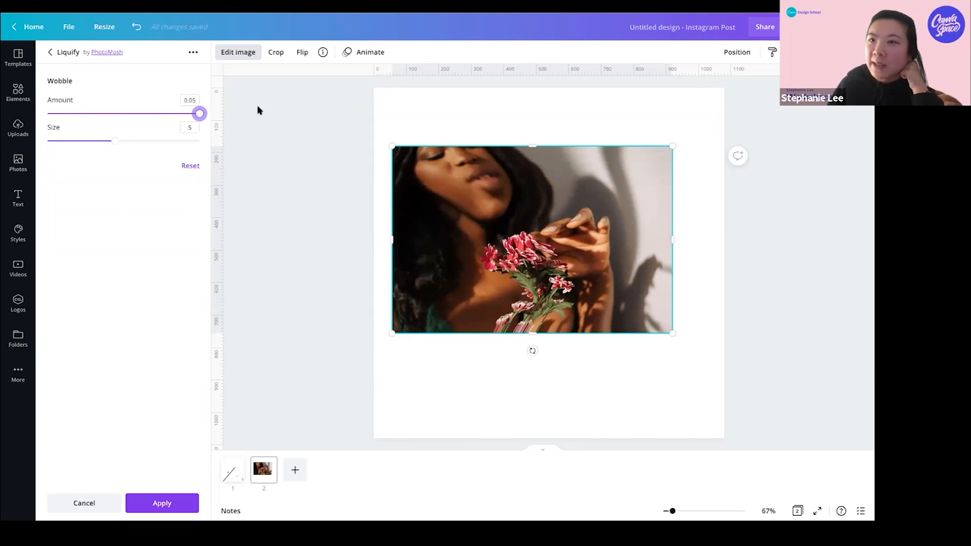
pyautogui.moveTo(153, 143); pyautogui.dragTo(195, 159)
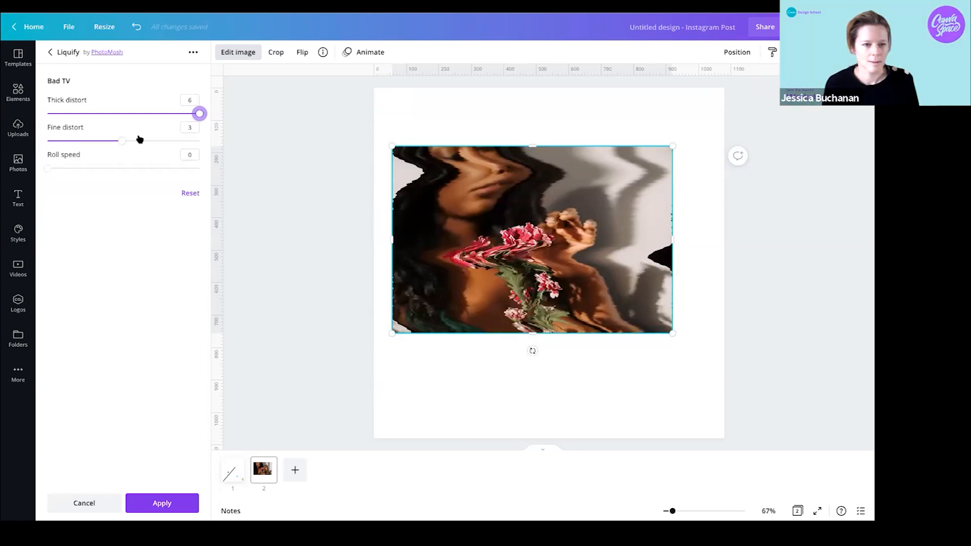
# Distort the photo with the Shake effect using Thick distort 6, Fine distort 6 and Roll speed 2
pyautogui.moveTo(138, 139); pyautogui.dragTo(38, 133)
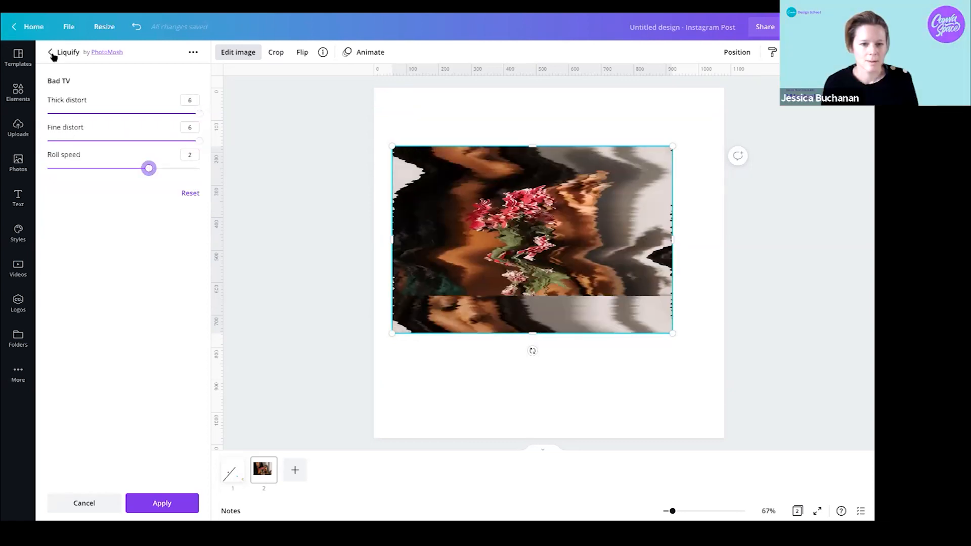
pyautogui.click(50, 52)
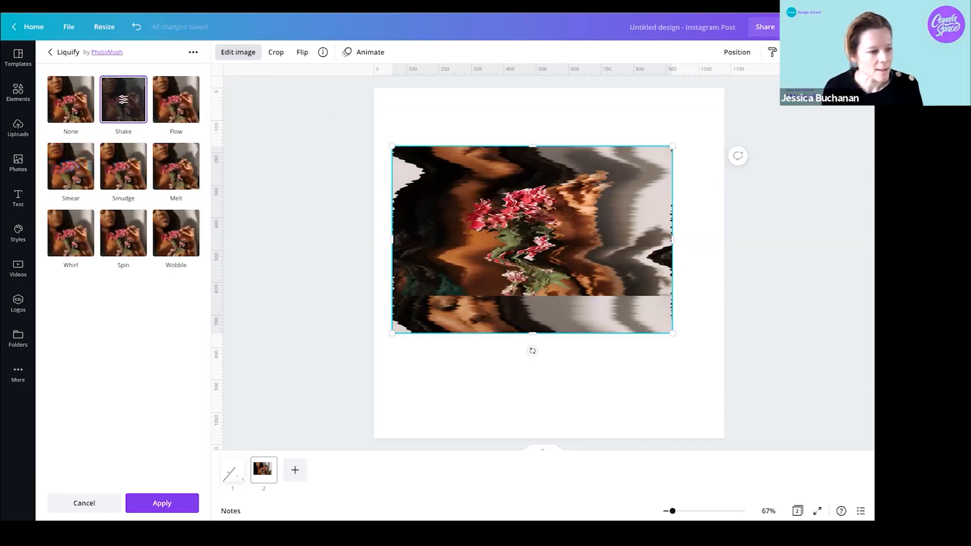
pyautogui.click(333, 245)
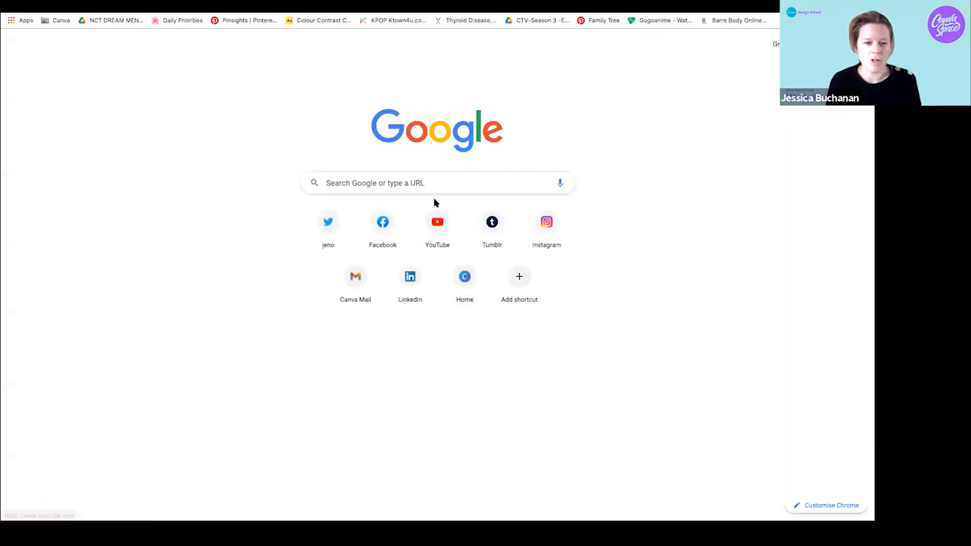
# Go to Behance from a new browser tab and browse the first projects in the For You feed
pyautogui.write('beha')
pyautogui.press('Return')
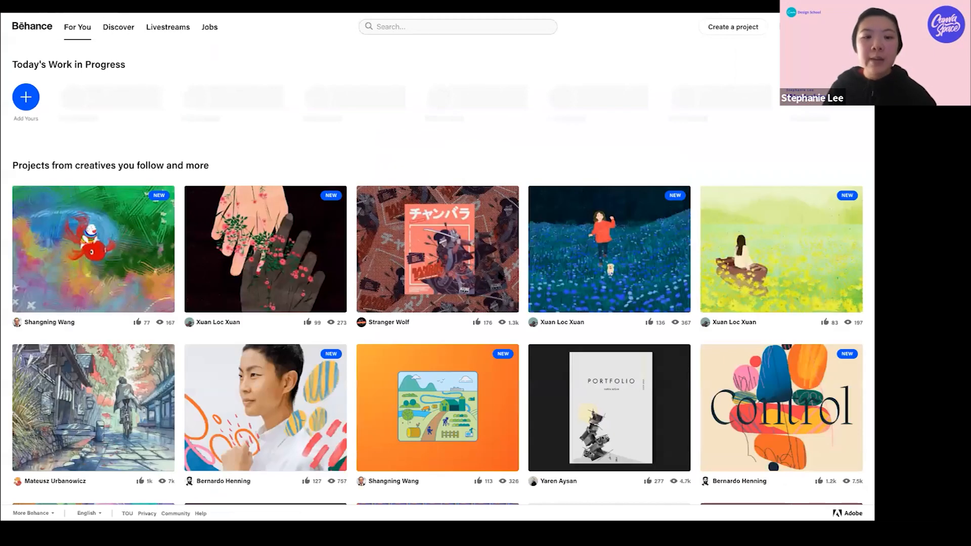
pyautogui.scroll(-3, 500, 276)
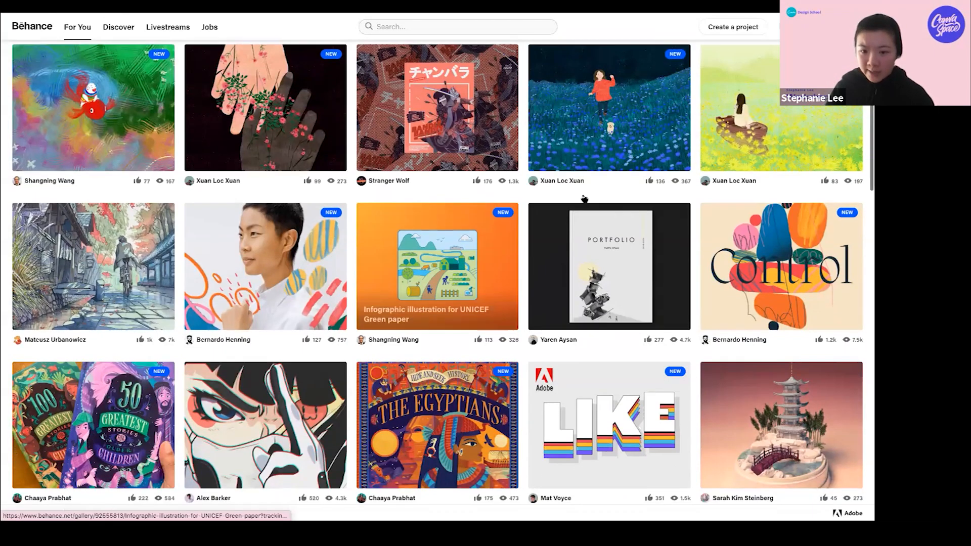
pyautogui.scroll(-1, 617, 283)
pyautogui.scroll(-1, 631, 244)
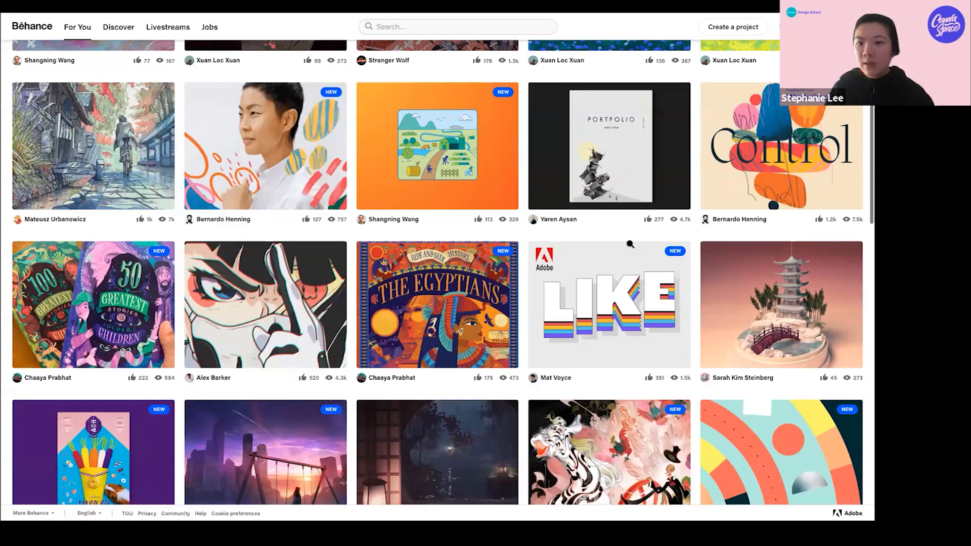
pyautogui.scroll(-1, 609, 247)
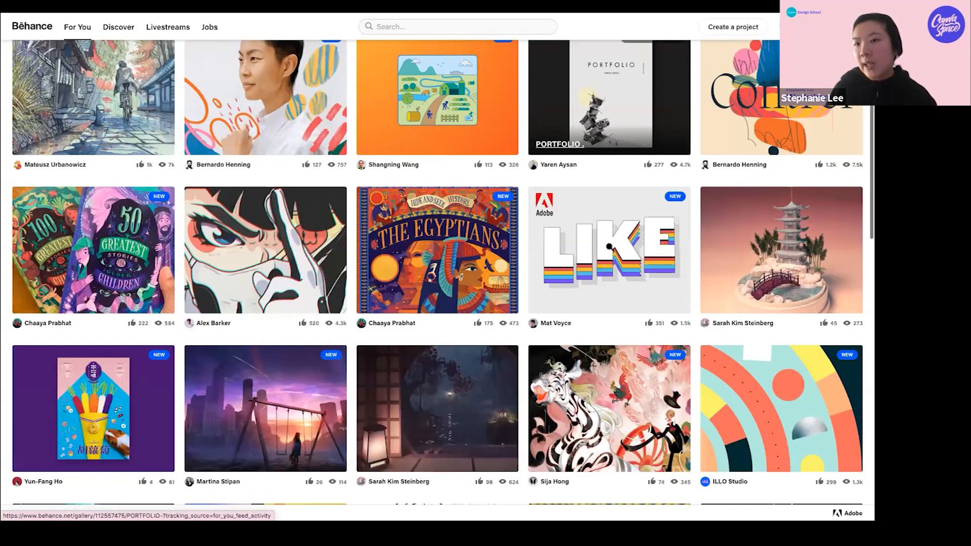
# Open the Adobe "LIKE" lettering project, examine its Creator Series artwork, asset ideas and animated stickers, and close it
pyautogui.click(610, 245)
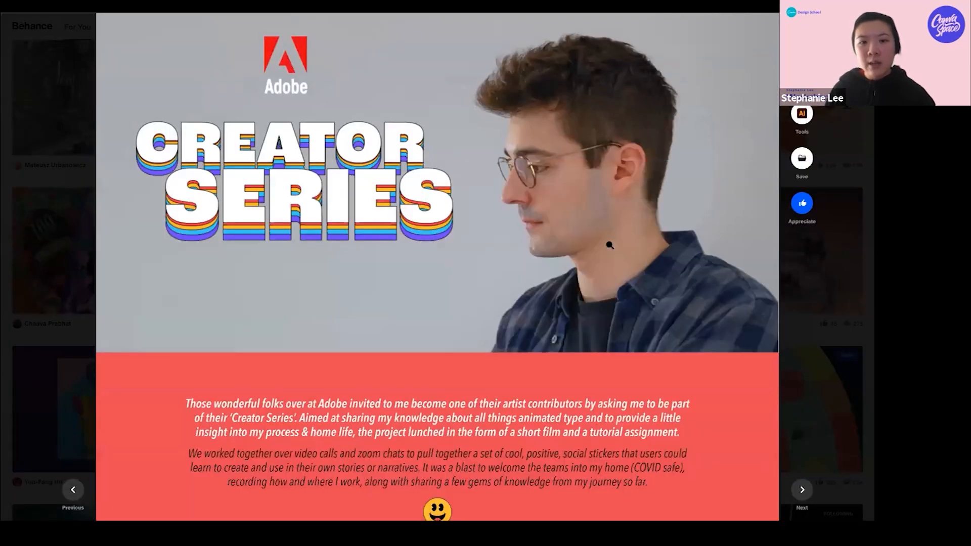
pyautogui.scroll(-6, 570, 266)
pyautogui.scroll(5, 573, 267)
pyautogui.scroll(-6, 572, 265)
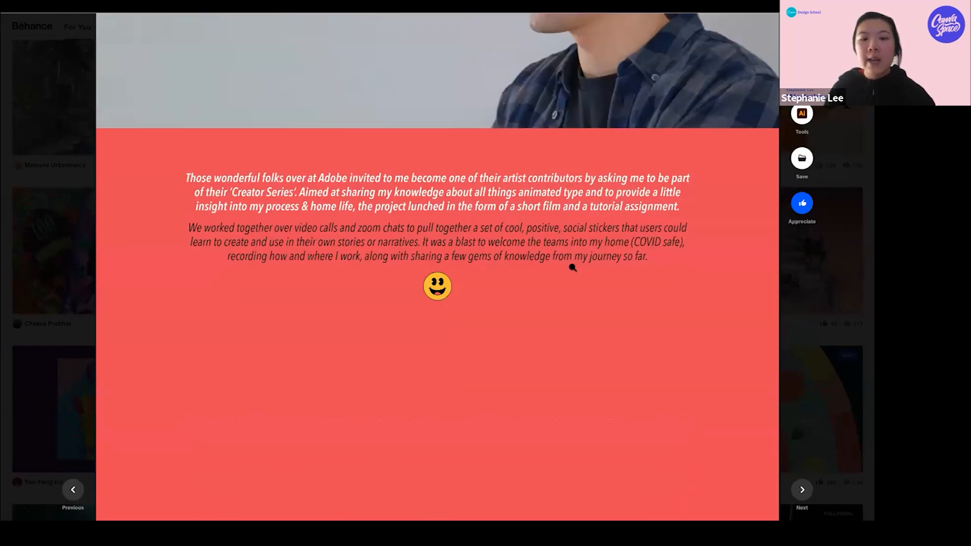
pyautogui.scroll(-6, 572, 262)
pyautogui.scroll(-12, 572, 259)
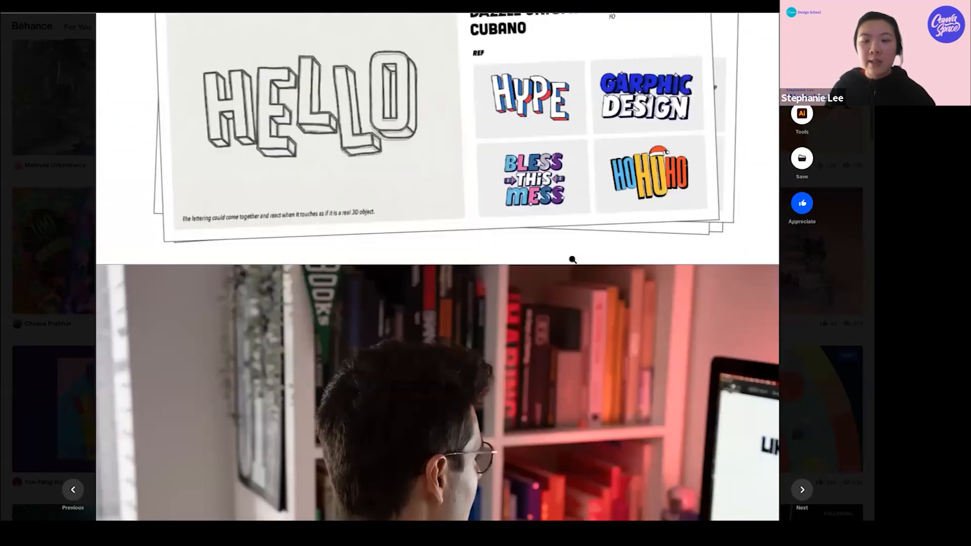
pyautogui.scroll(5, 424, 255)
pyautogui.scroll(-15, 424, 255)
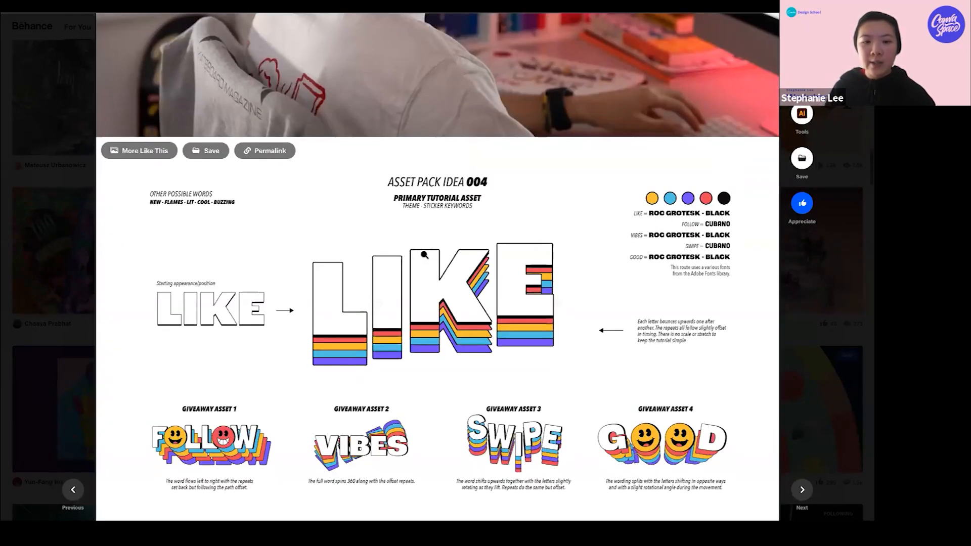
pyautogui.scroll(-3, 532, 278)
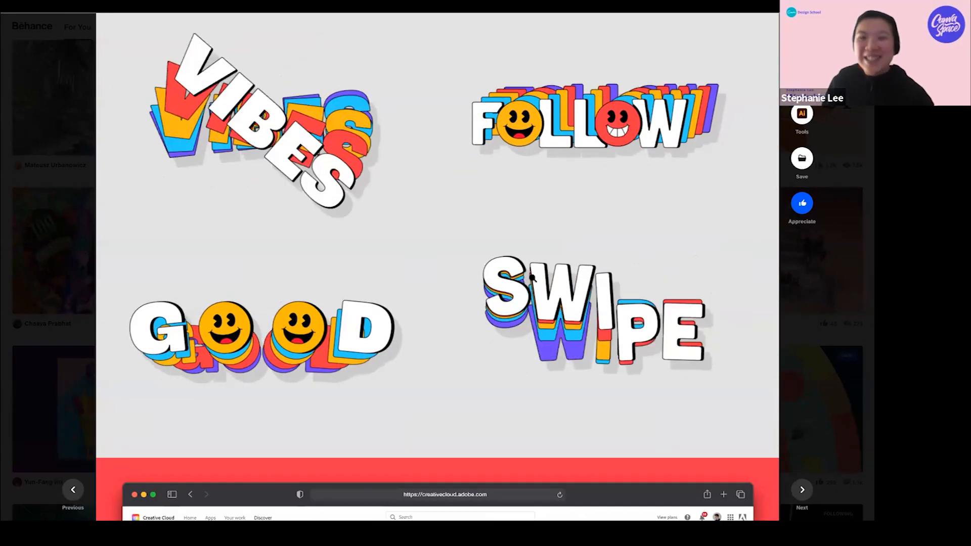
pyautogui.scroll(-2, 532, 277)
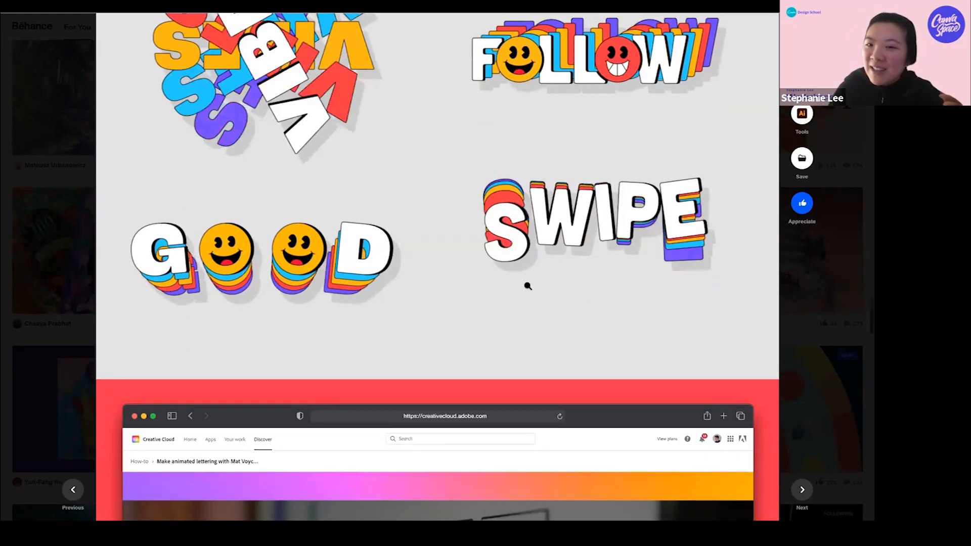
pyautogui.scroll(-3, 526, 283)
pyautogui.scroll(-15, 527, 286)
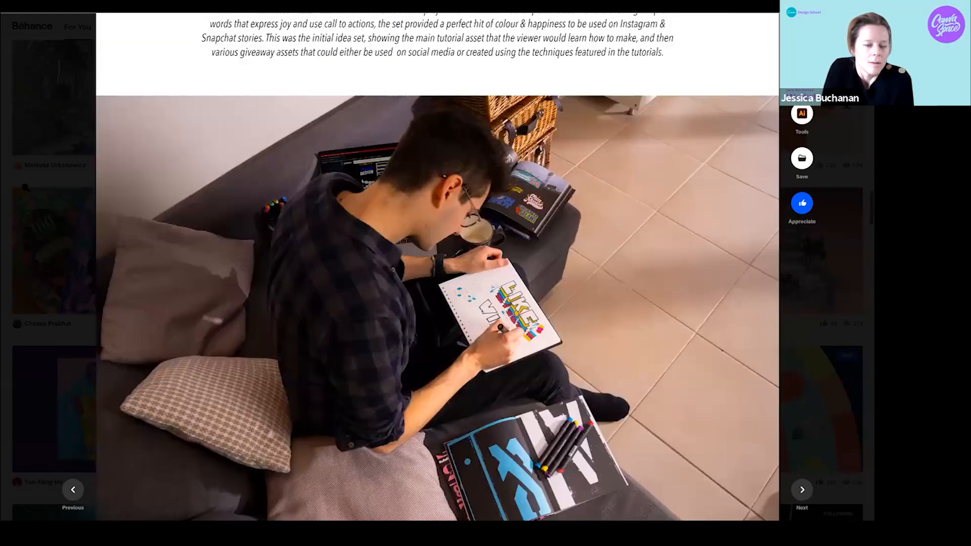
pyautogui.scroll(3, 527, 286)
pyautogui.press('Escape')
# Browse the Behance For You feed from its start through many more projects for design inspiration
pyautogui.scroll(6, 483, 238)
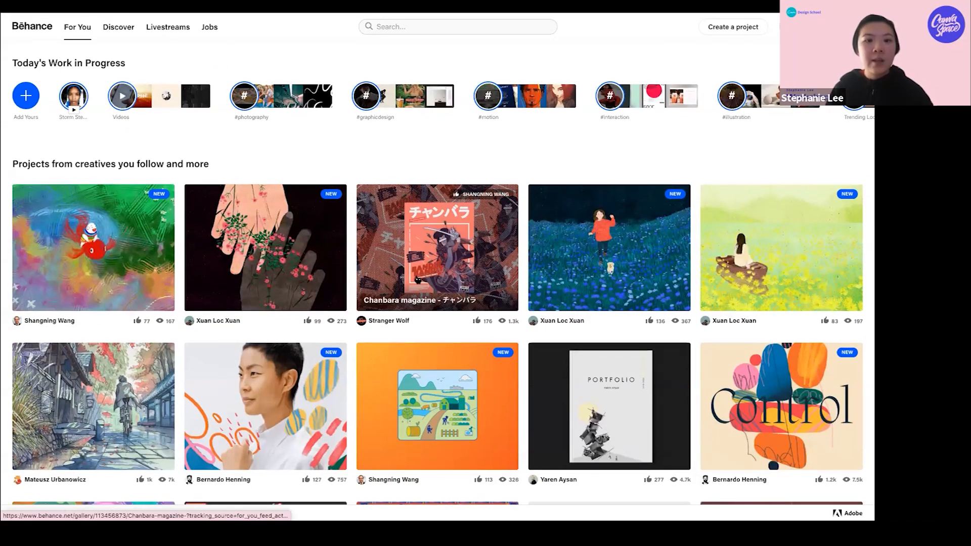
pyautogui.scroll(-5, 438, 253)
pyautogui.scroll(-4, 438, 281)
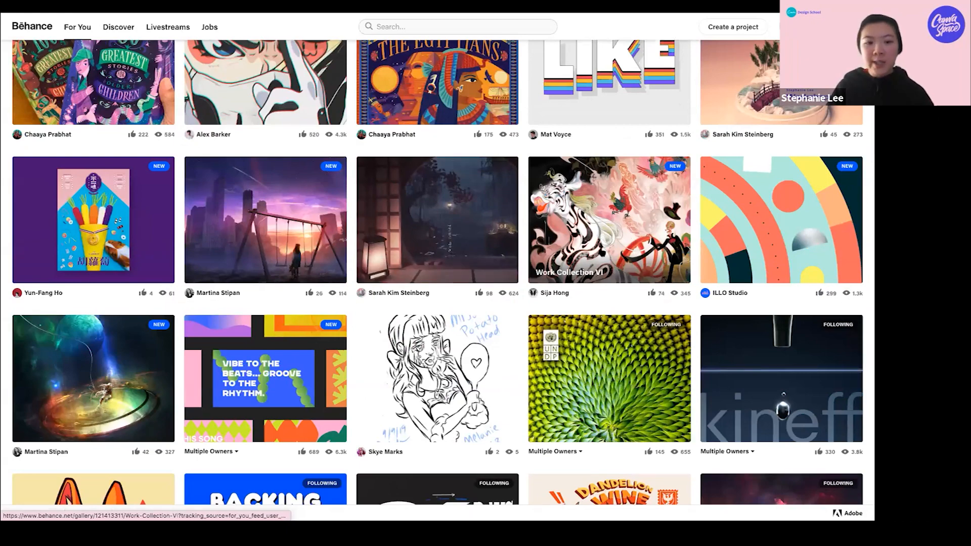
pyautogui.scroll(-2, 603, 249)
pyautogui.scroll(-4, 601, 249)
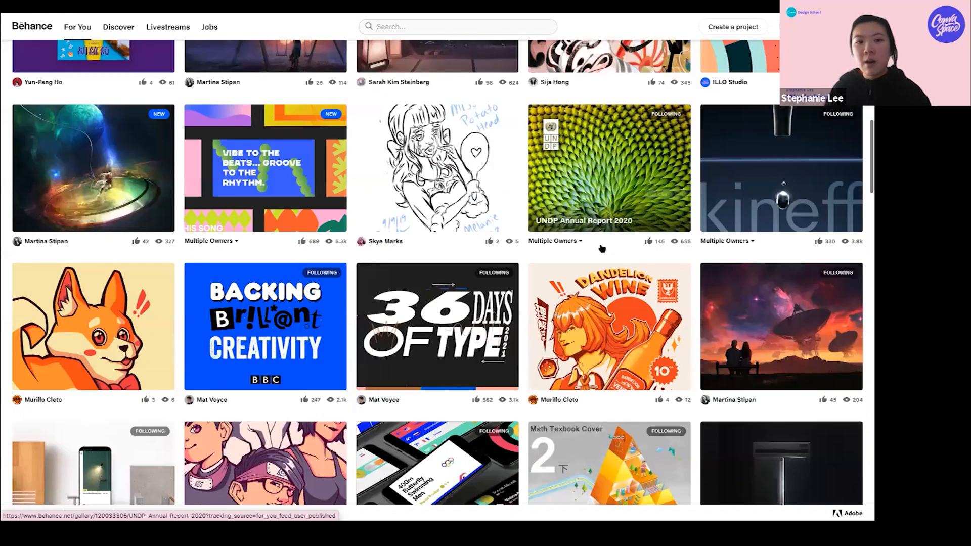
pyautogui.scroll(-13, 602, 249)
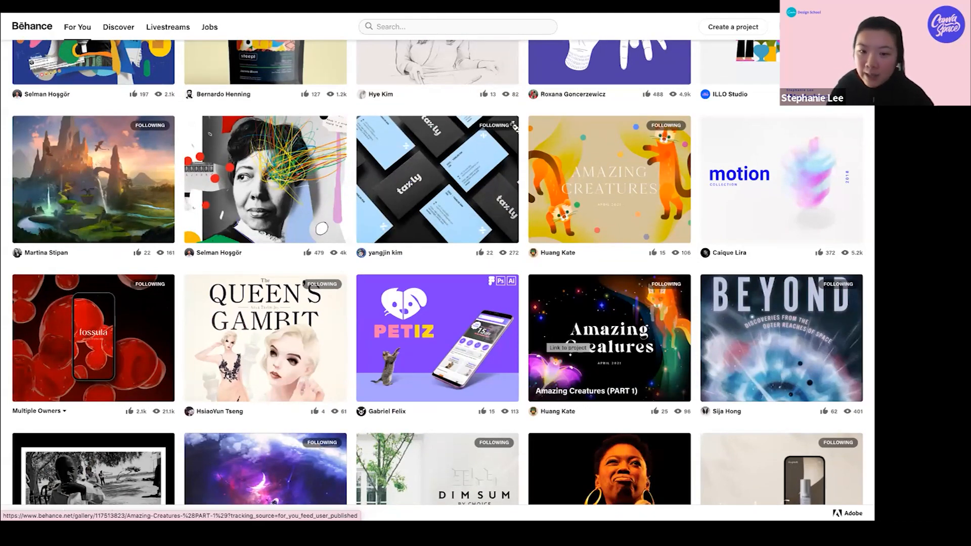
pyautogui.scroll(-15, 602, 248)
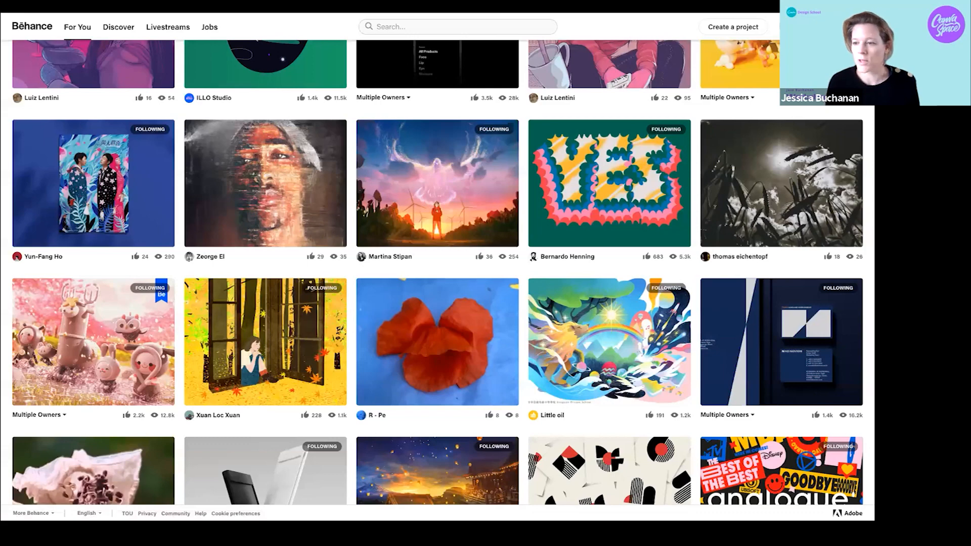
pyautogui.scroll(-9, 575, 292)
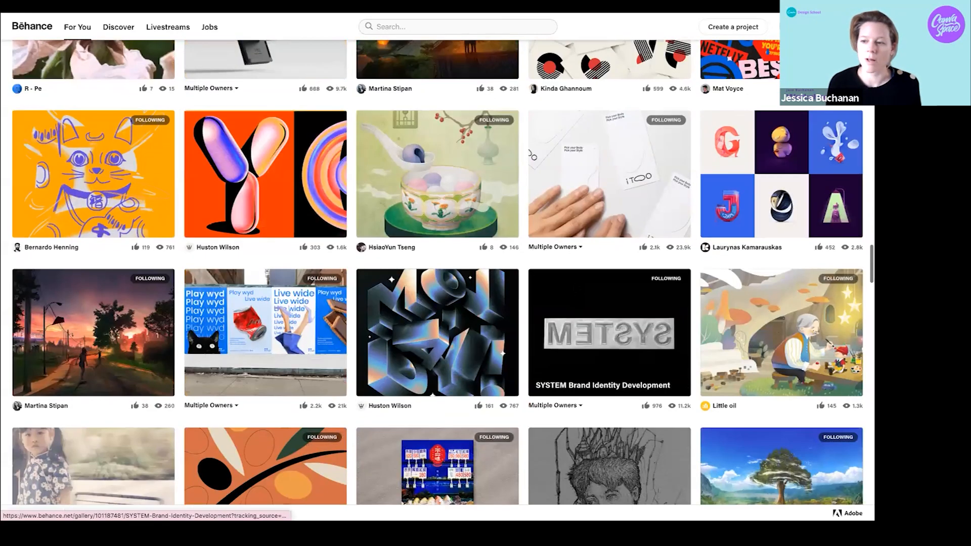
pyautogui.scroll(-8, 574, 292)
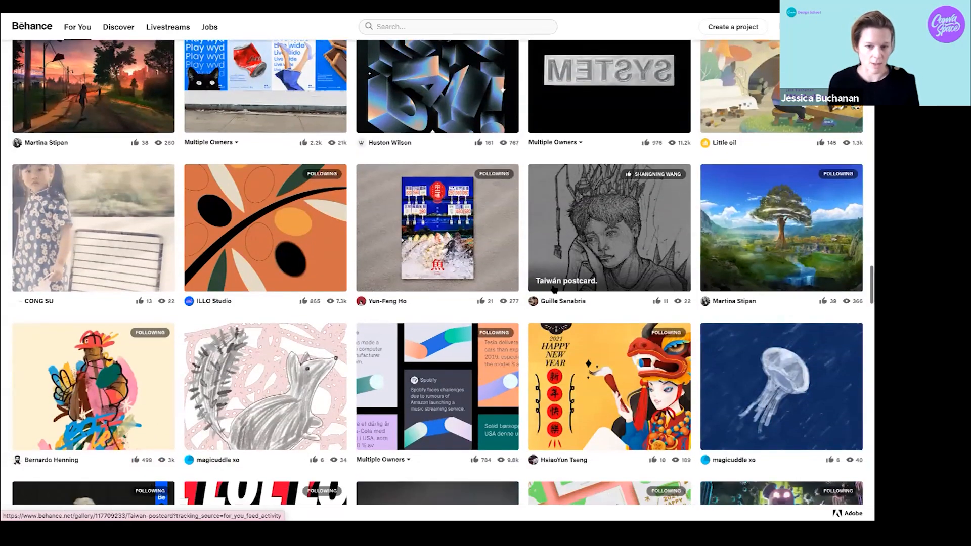
# Examine project covers deeper in the For You feed, return to the feed's start and look over the newest projects again
pyautogui.scroll(-15, 555, 290)
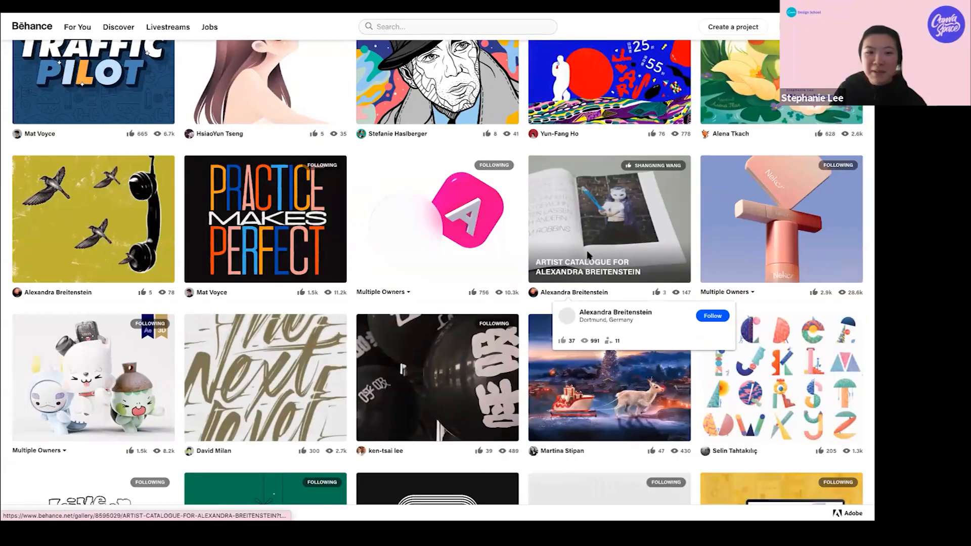
pyautogui.scroll(-7, 614, 284)
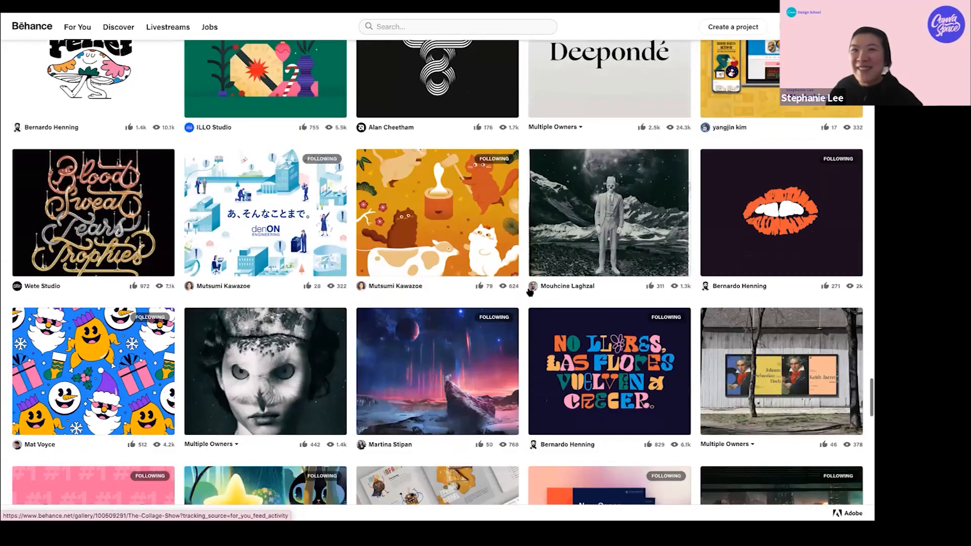
pyautogui.scroll(-2, 529, 291)
pyautogui.scroll(-1, 565, 191)
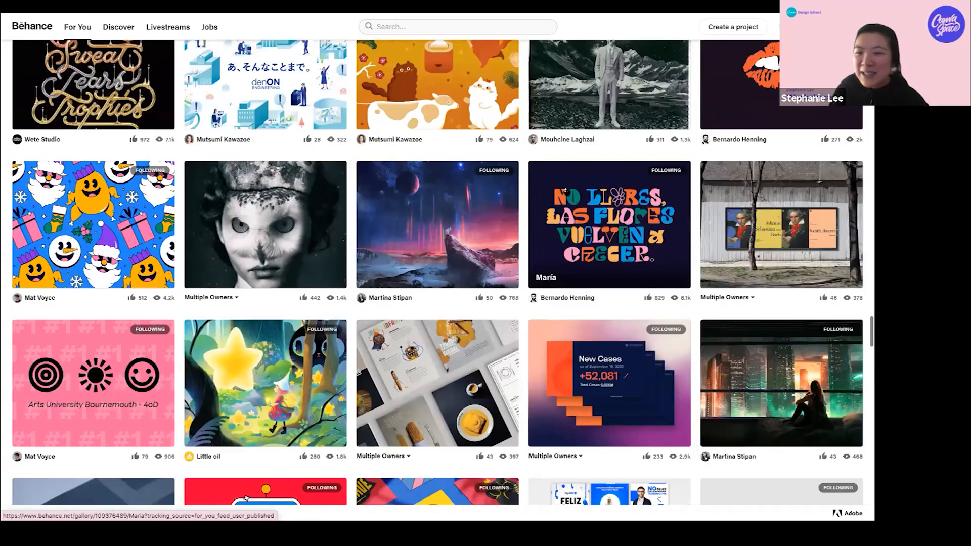
pyautogui.scroll(-4, 566, 192)
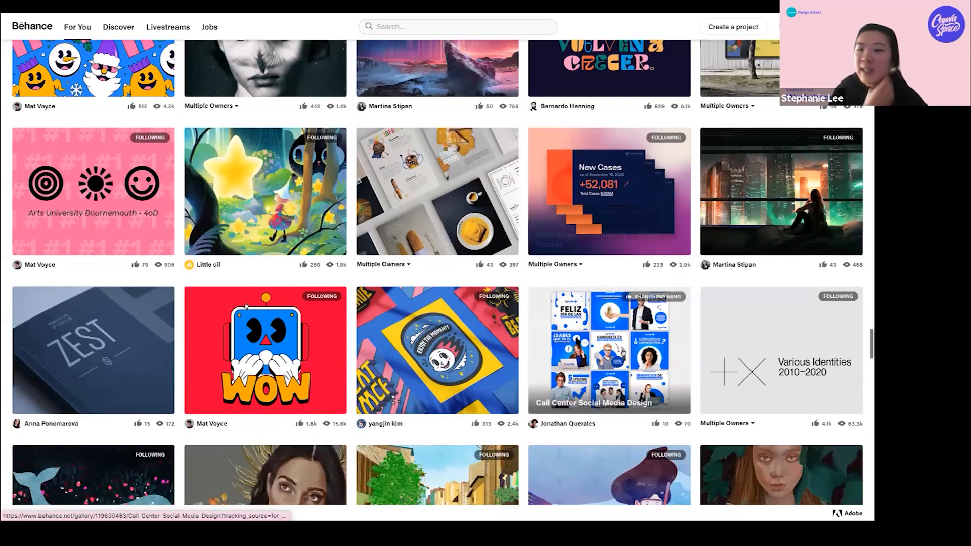
pyautogui.scroll(15, 576, 341)
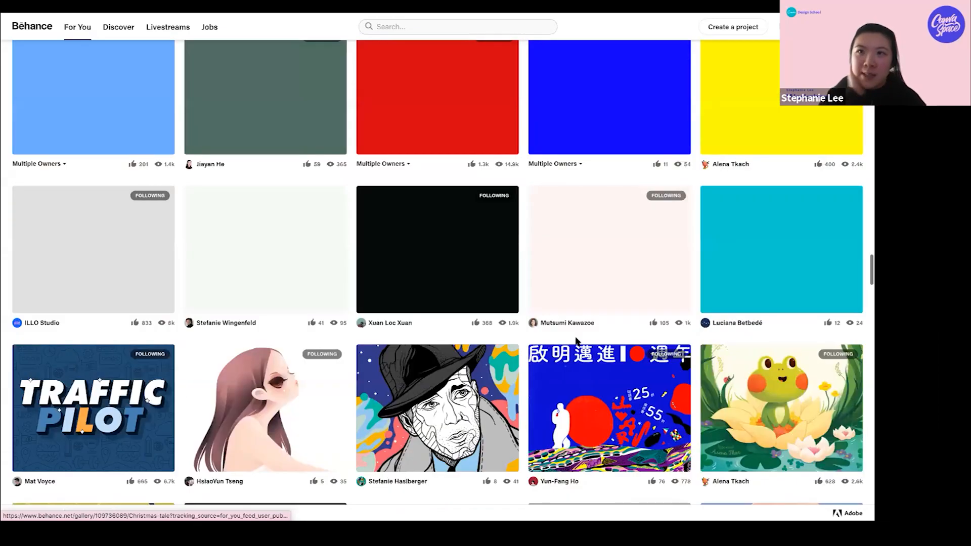
pyautogui.scroll(15, 576, 341)
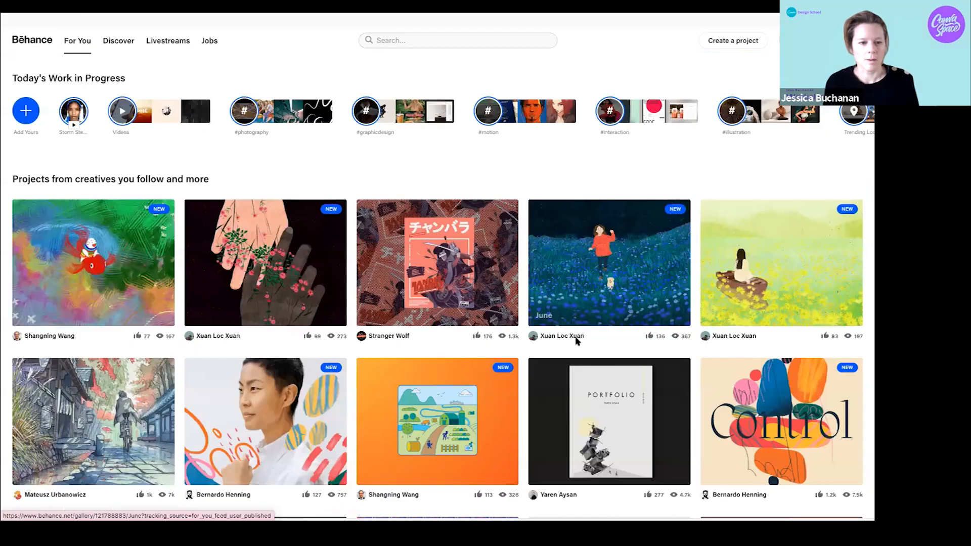
pyautogui.scroll(-1, 575, 339)
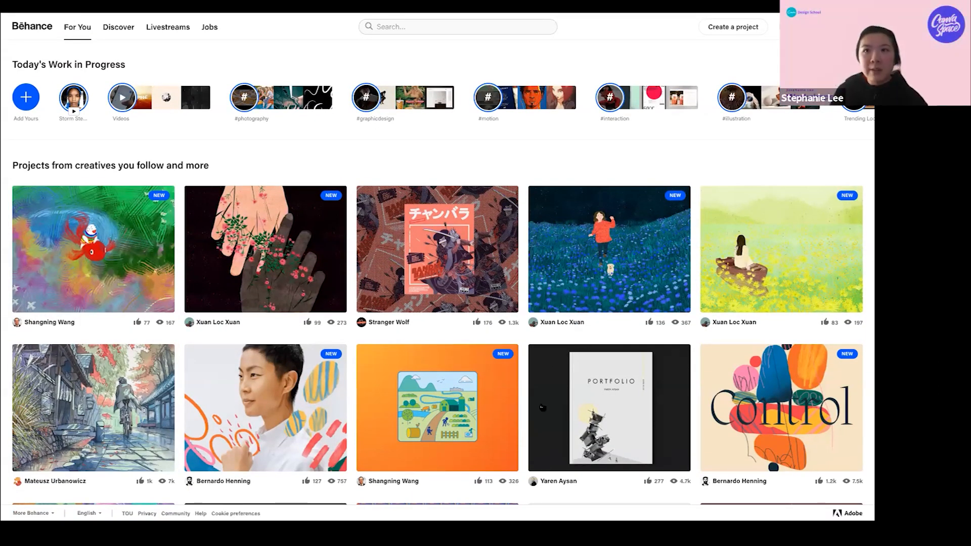
pyautogui.scroll(-7, 542, 407)
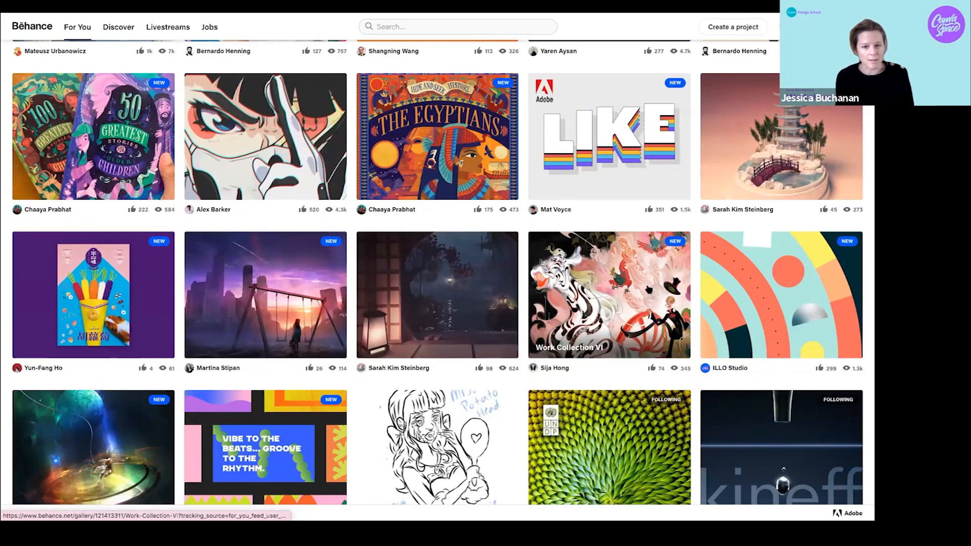
pyautogui.scroll(-2, 609, 294)
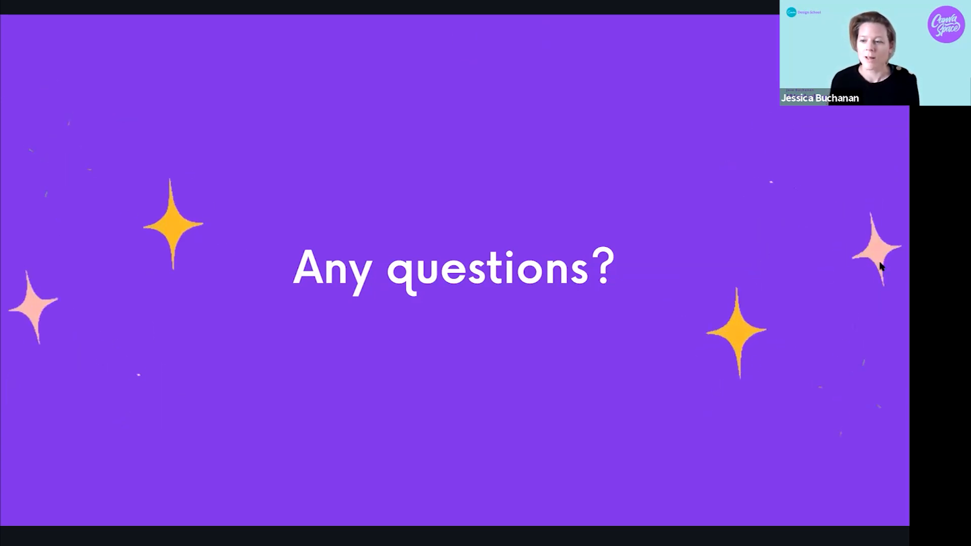
# Advance the Canva presentation from the "Any questions?" slide to the closing "Thank you!" slide
pyautogui.click(676, 261)
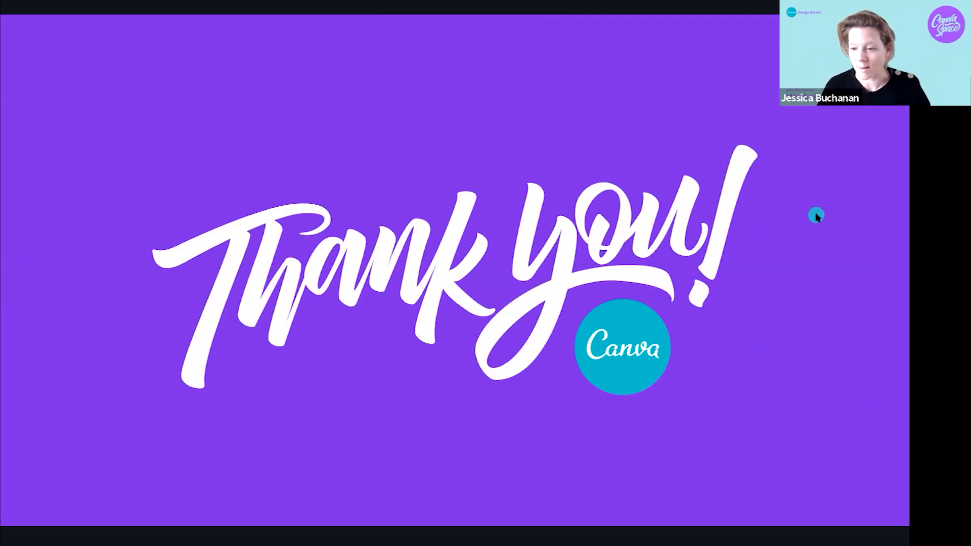